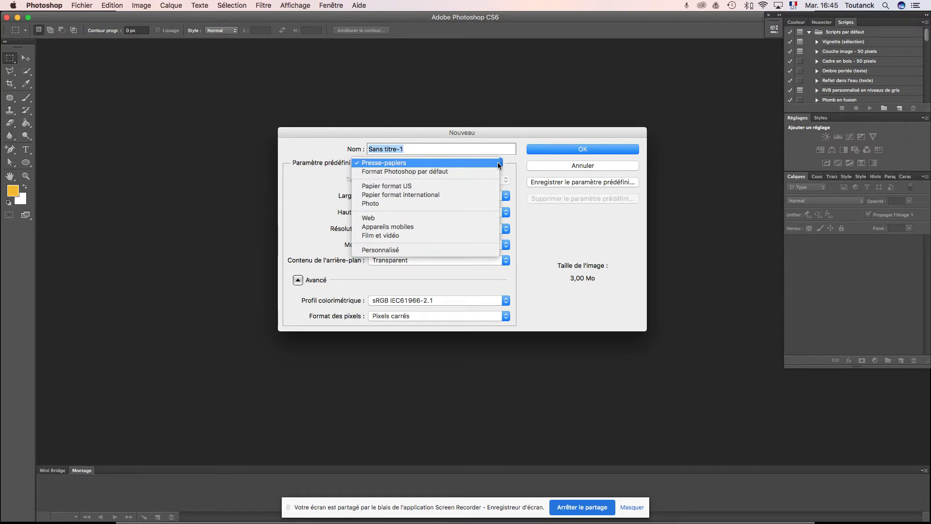
Step: Create a new document from the international paper preset, A4 at 300 pixels/inch in RGB, with a transparent background
left_click(473, 197)
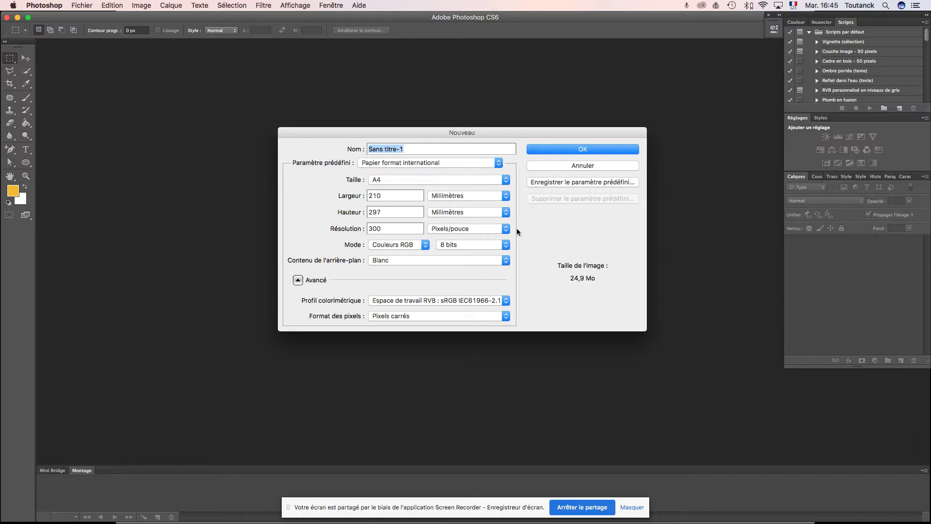
left_click(509, 262)
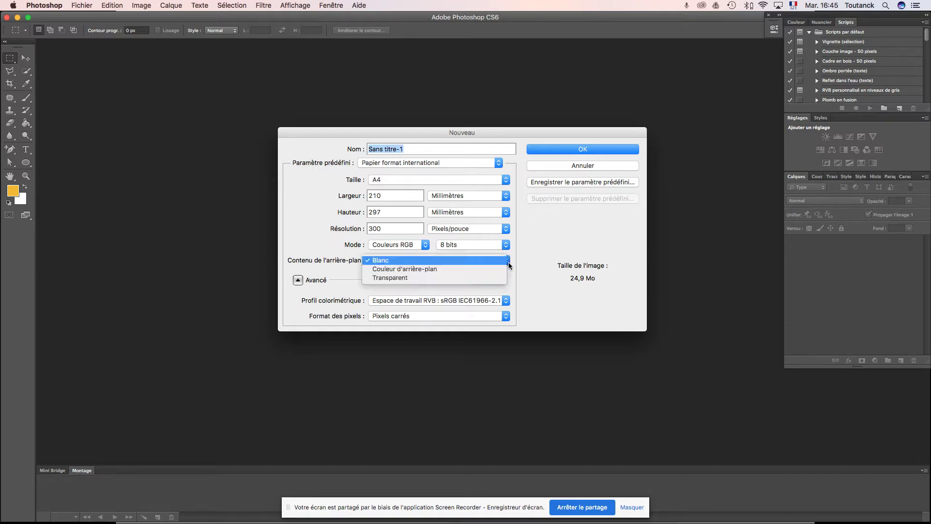
left_click(490, 275)
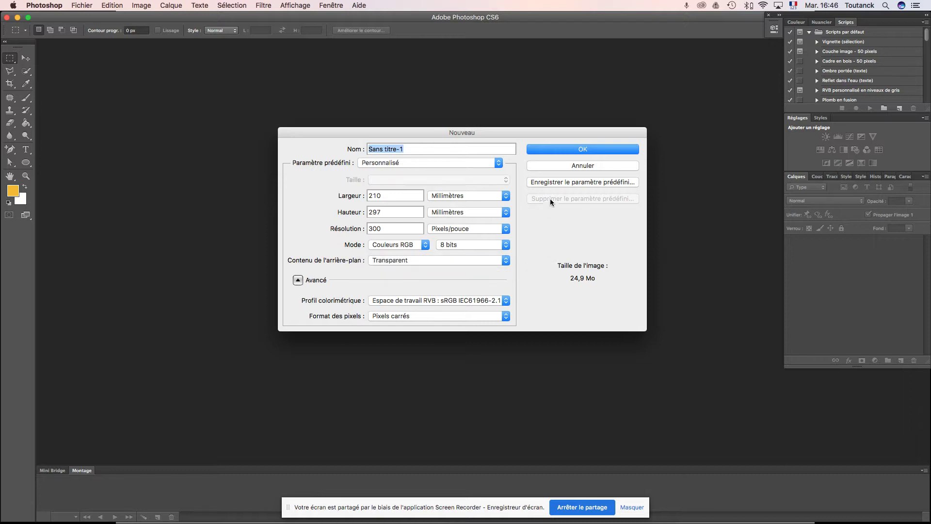
left_click(555, 150)
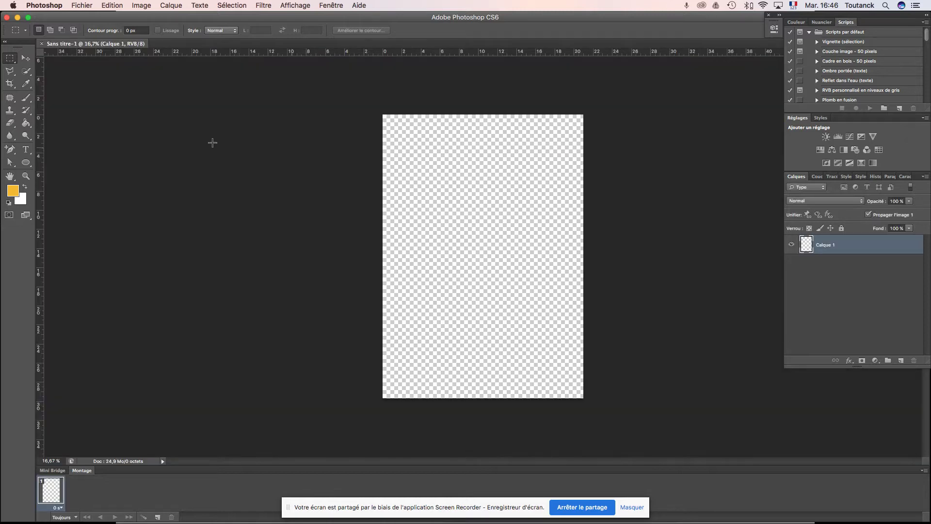
Step: Switch from the Add Anchor Point tool to the standard Pen tool and check the document's list of paths
key("super+plus")
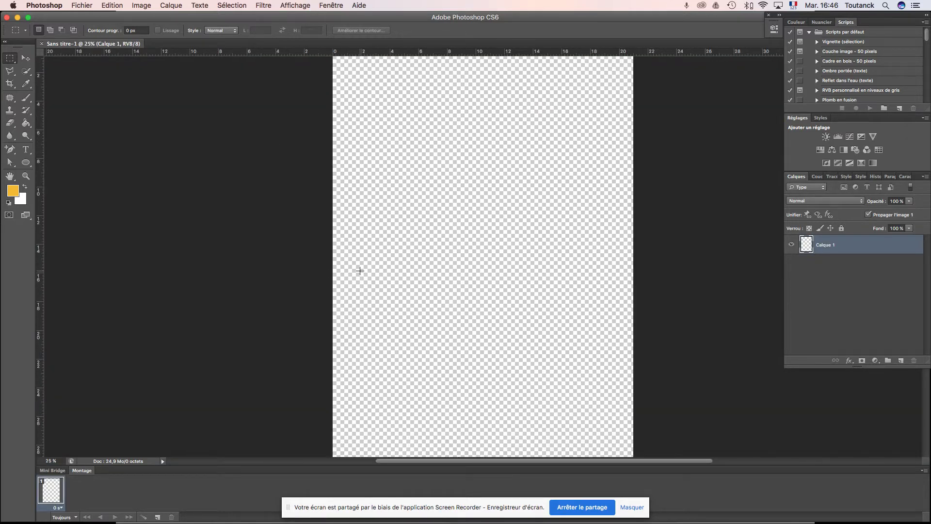
left_click_drag(405, 201, 148, 243)
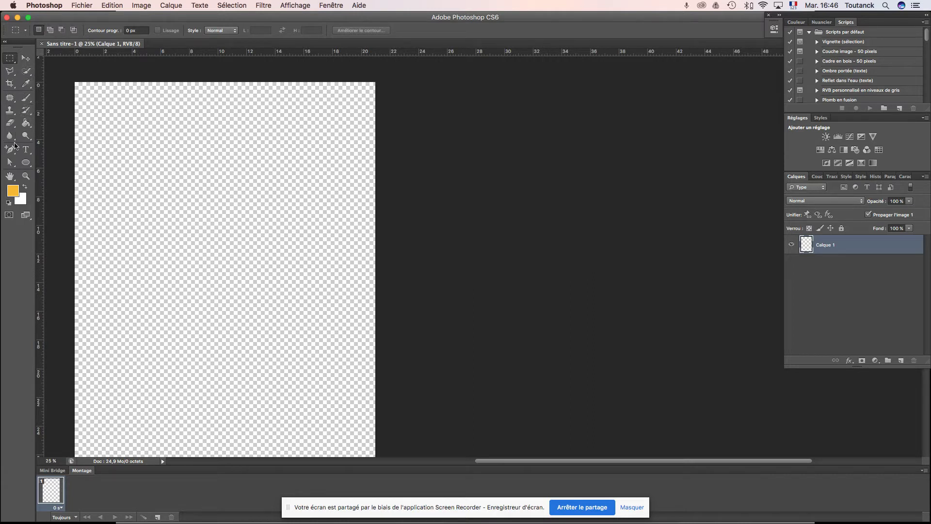
left_click(12, 153)
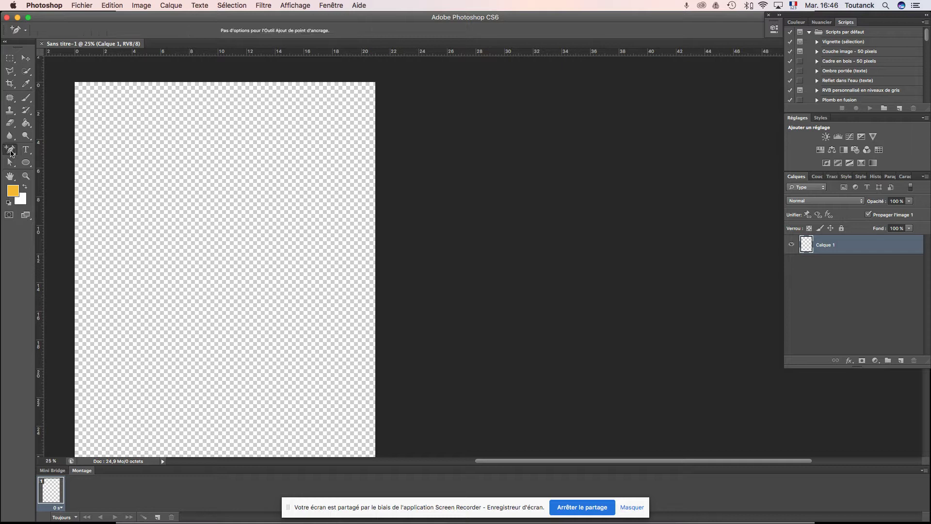
left_click(11, 153)
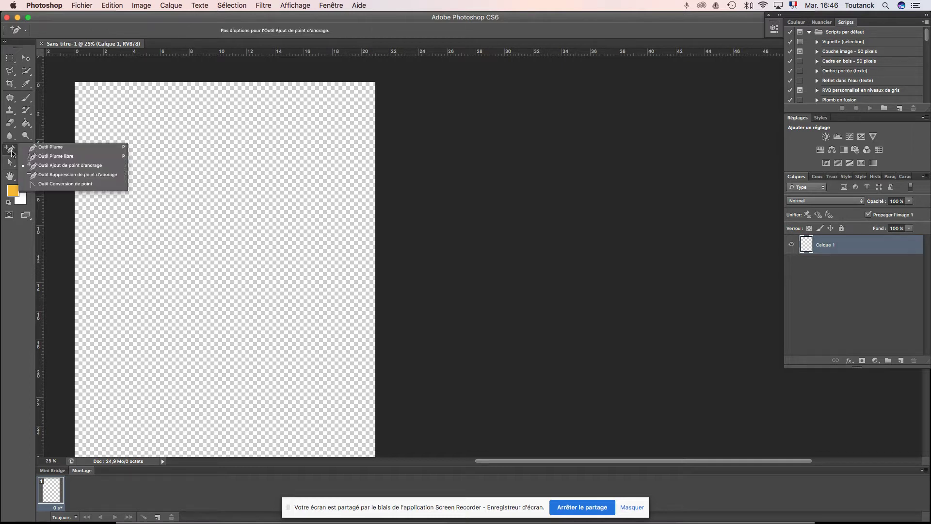
left_click(54, 150)
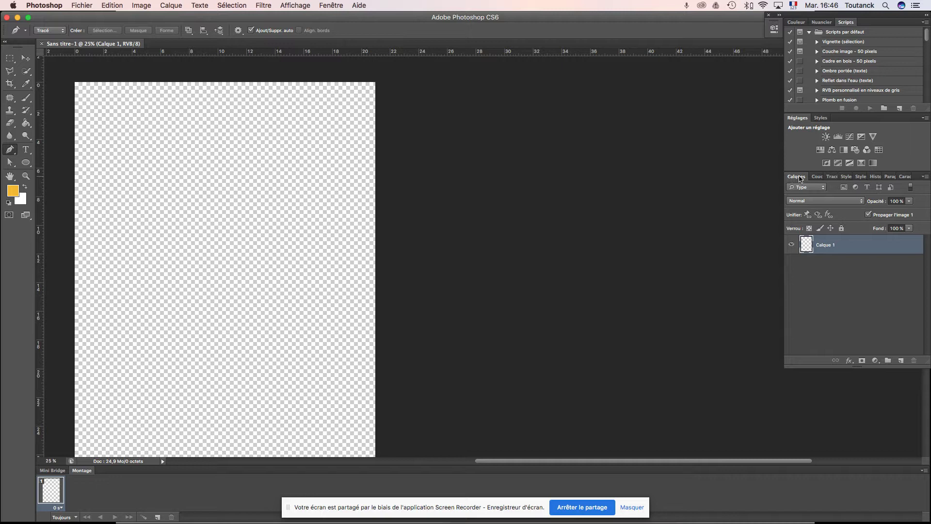
left_click(831, 179)
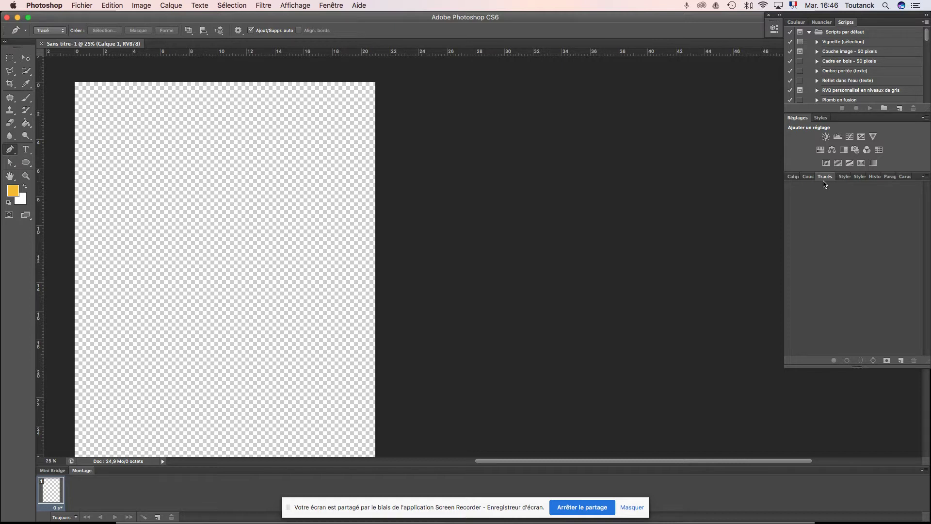
left_click(793, 177)
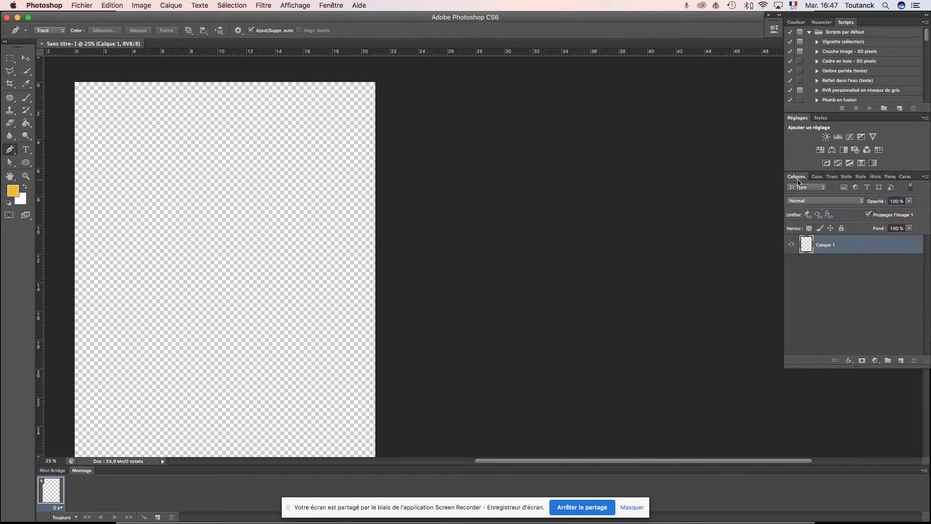
Step: Draw an open zigzag path of five straight-line anchor points, about 9.5 cm wide, across the upper part of the page
left_click(101, 160)
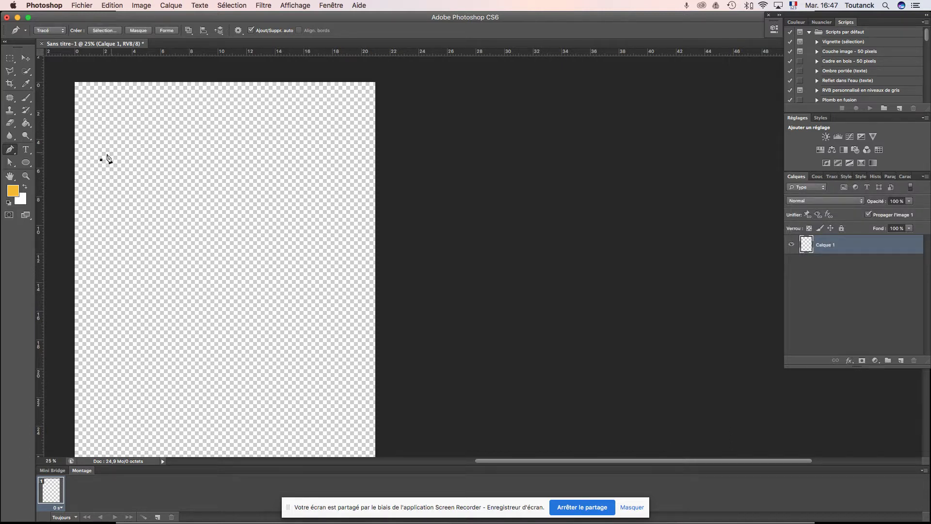
key("super+plus")
key("super+plus")
left_click_drag(107, 157, 524, 298)
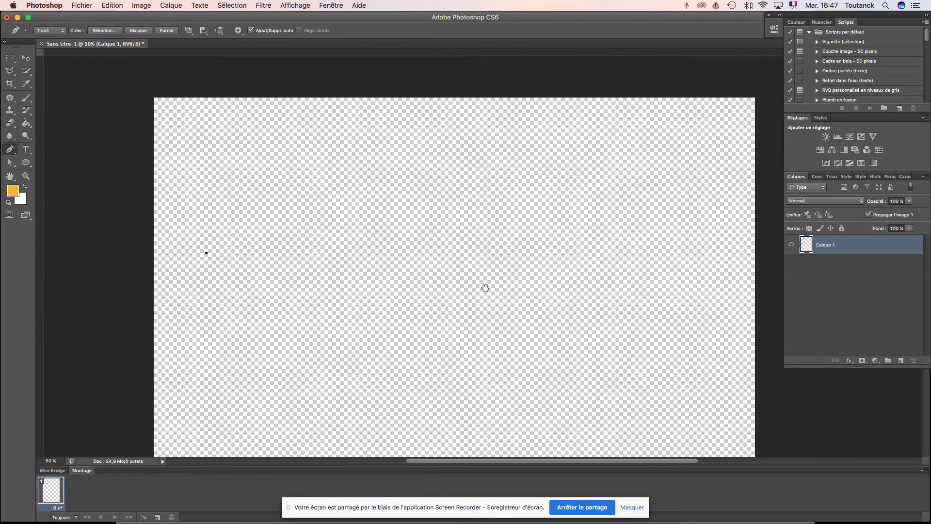
key("super+plus")
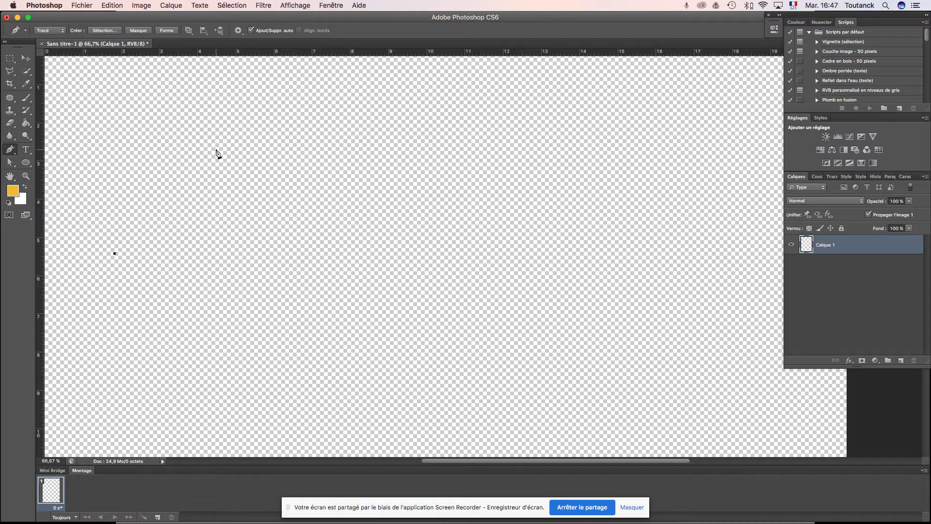
left_click(210, 150)
left_click(304, 253)
left_click(404, 165)
left_click(479, 253)
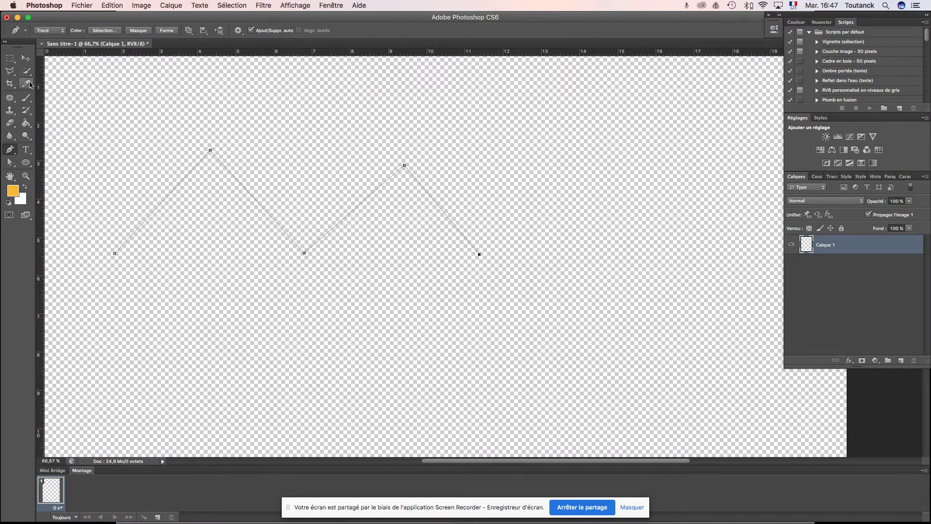
Step: Save the work path under the name "forme 1"
left_click(25, 58)
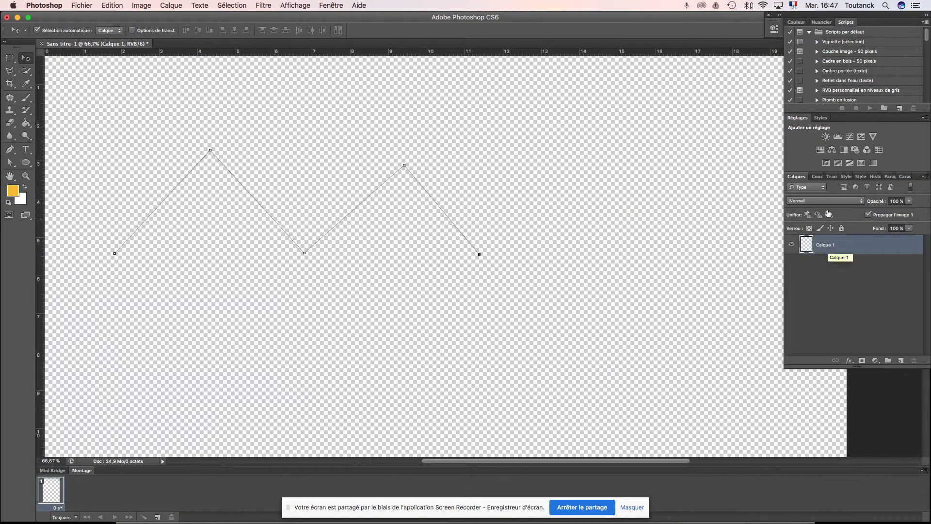
left_click(826, 178)
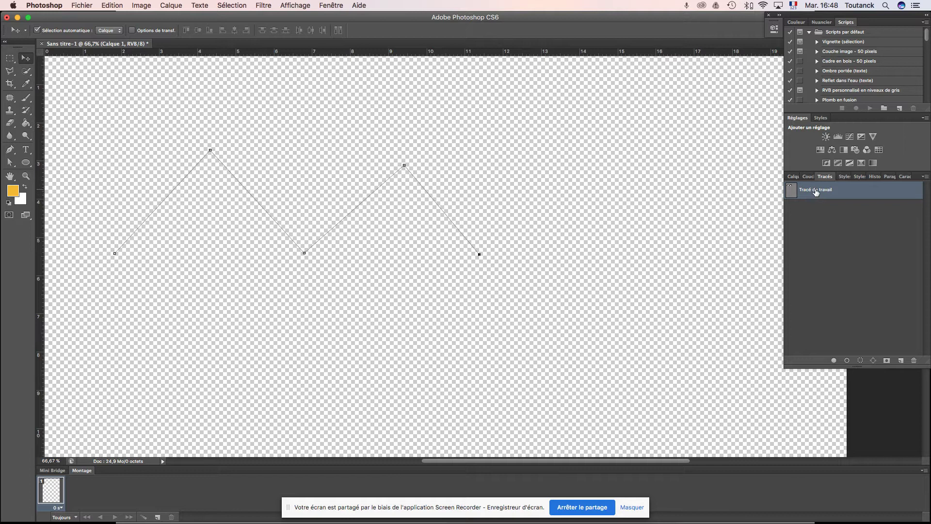
double_click(816, 190)
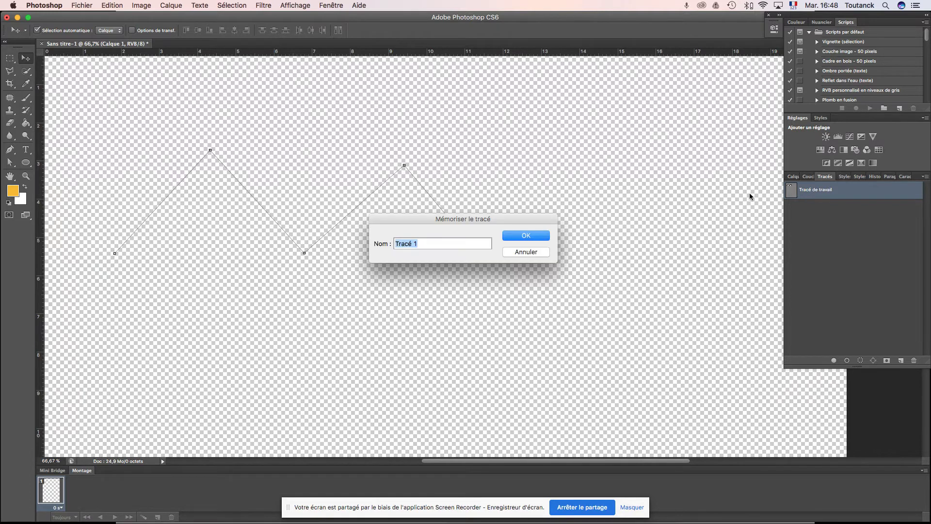
left_click(422, 243)
left_click_drag(393, 243, 440, 241)
type("forme 1")
left_click(523, 235)
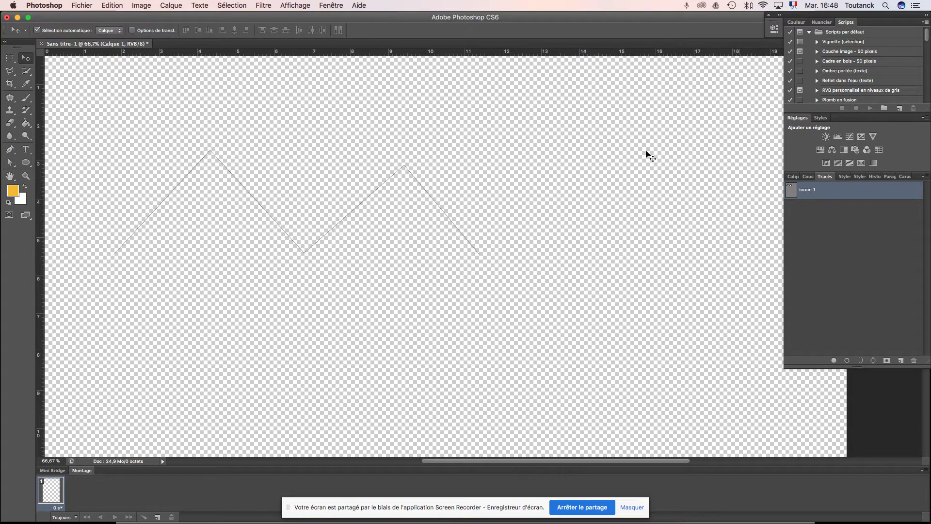
Step: Hide and redisplay the forme 1 path, and select the whole path with the Path Selection tool
left_click(901, 256)
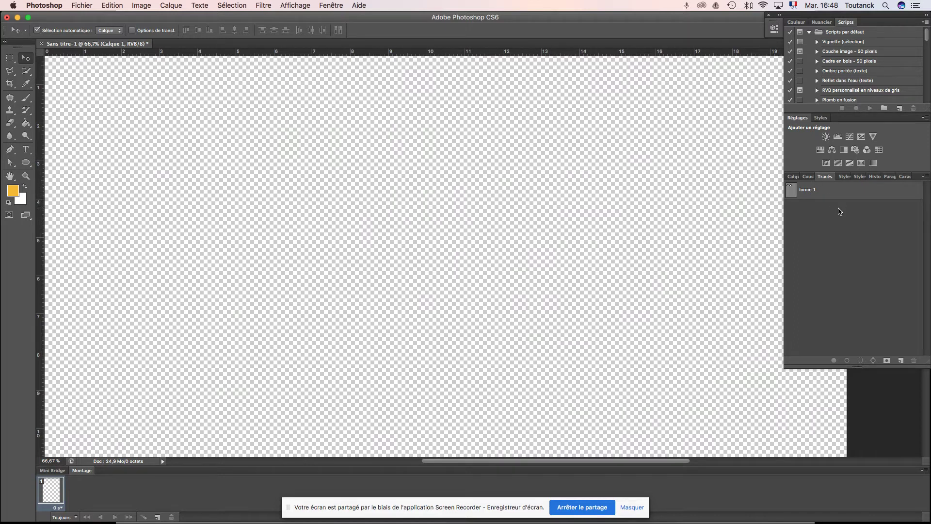
left_click(837, 193)
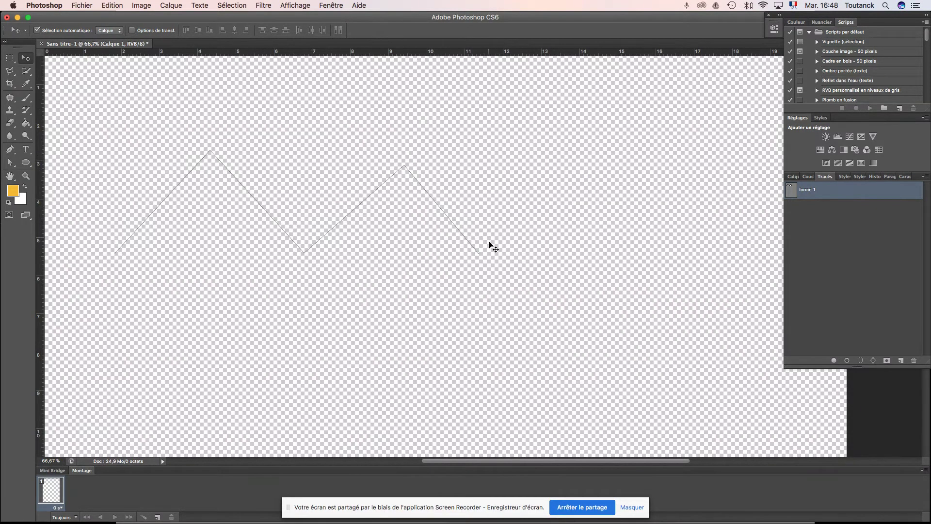
left_click(10, 166)
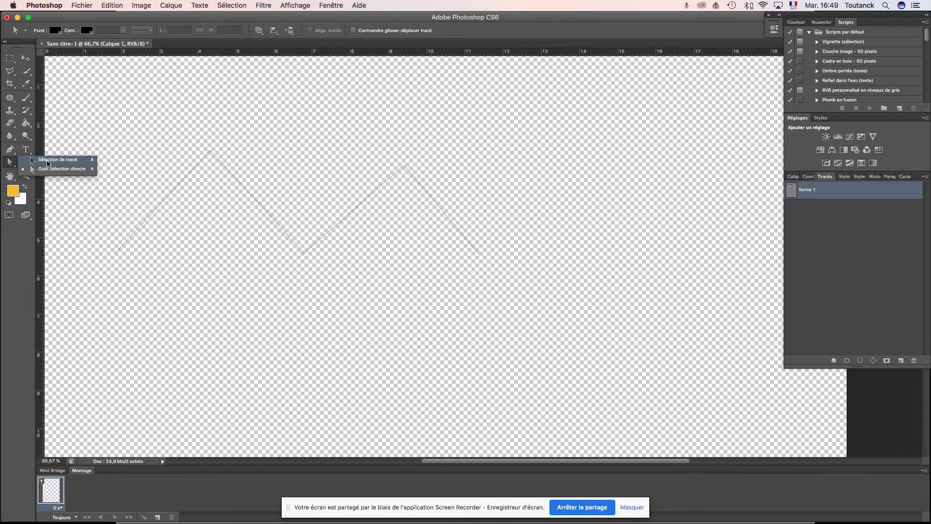
left_click(48, 163)
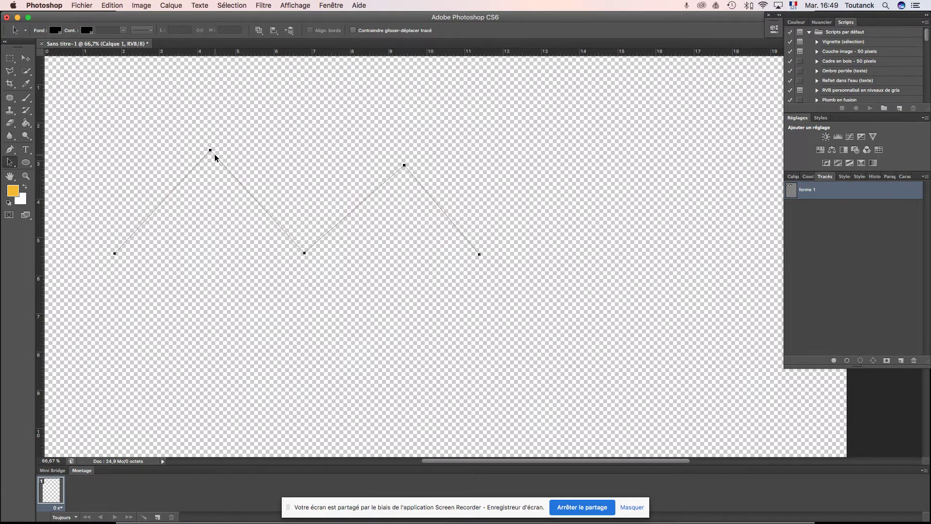
Step: Move the zigzag's middle lower anchor point straight up about 1.5 cm with the Direct Selection tool
left_click(13, 164)
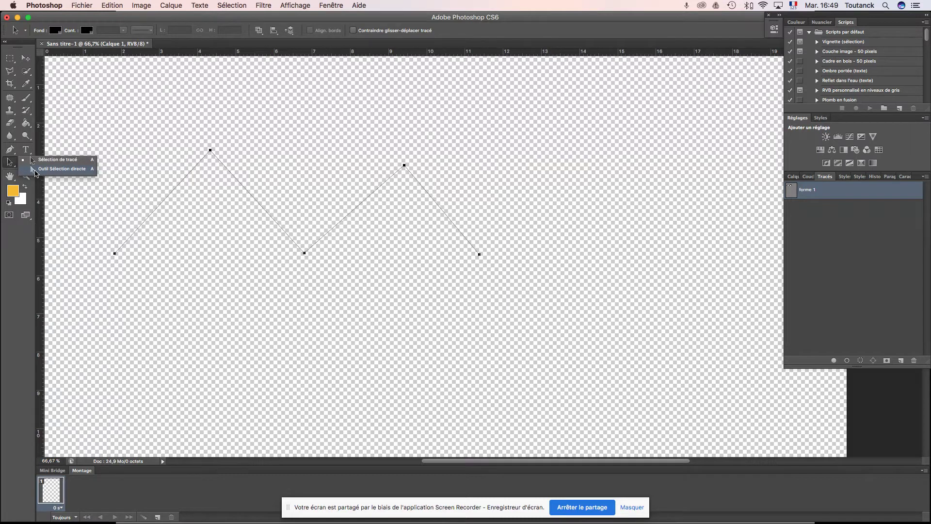
left_click(36, 169)
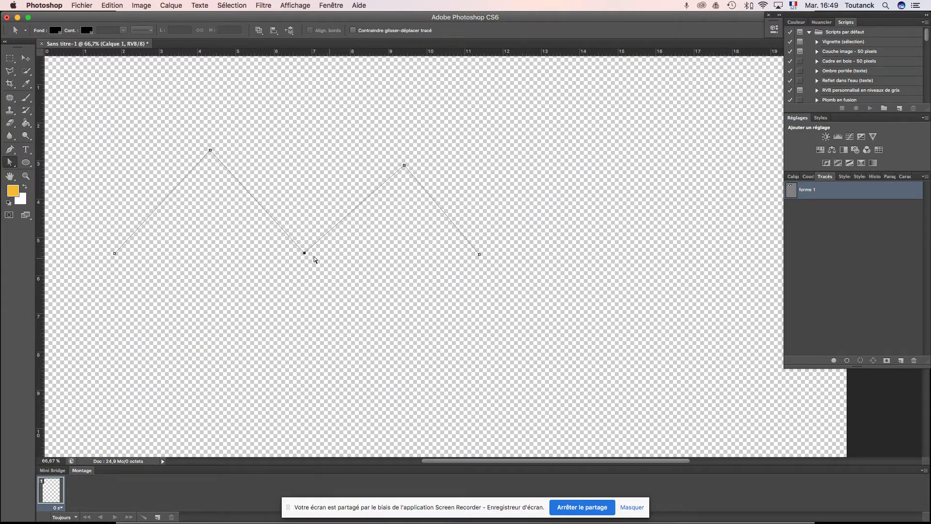
left_click_drag(303, 252, 303, 194)
mouse_move(303, 195)
left_mouse_down()
mouse_move(262, 218)
mouse_move(337, 222)
mouse_move(304, 196)
left_mouse_up()
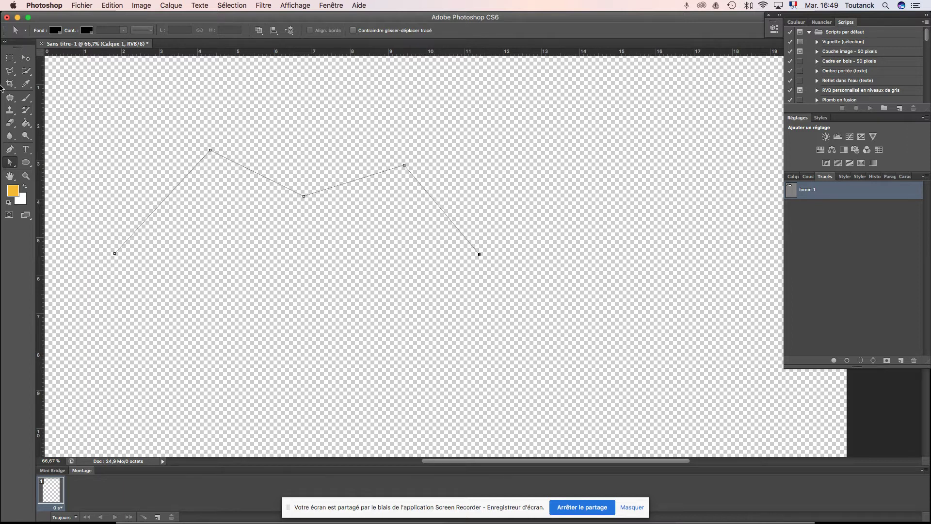
Step: Continue the path with the Pen tool from its right end through three anchor points below, and close it at the first point
left_click(12, 152)
right_click(12, 153)
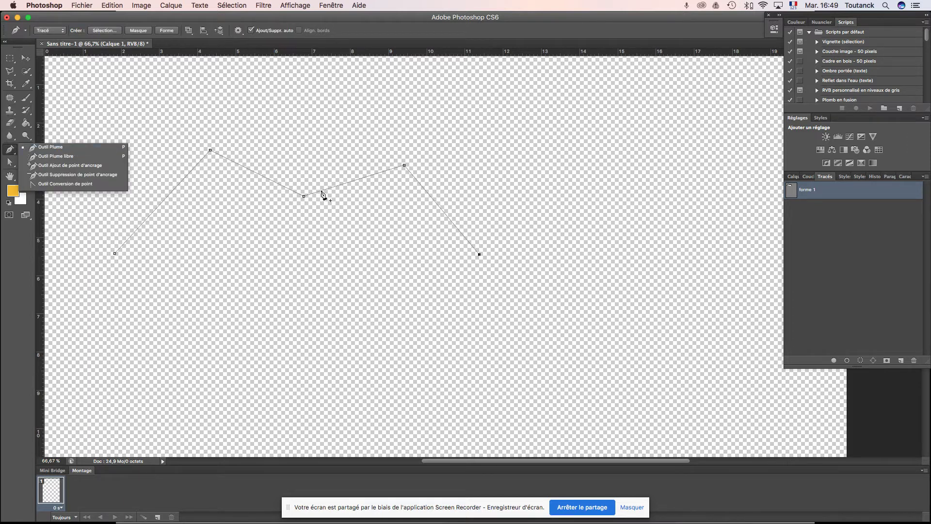
left_click(52, 152)
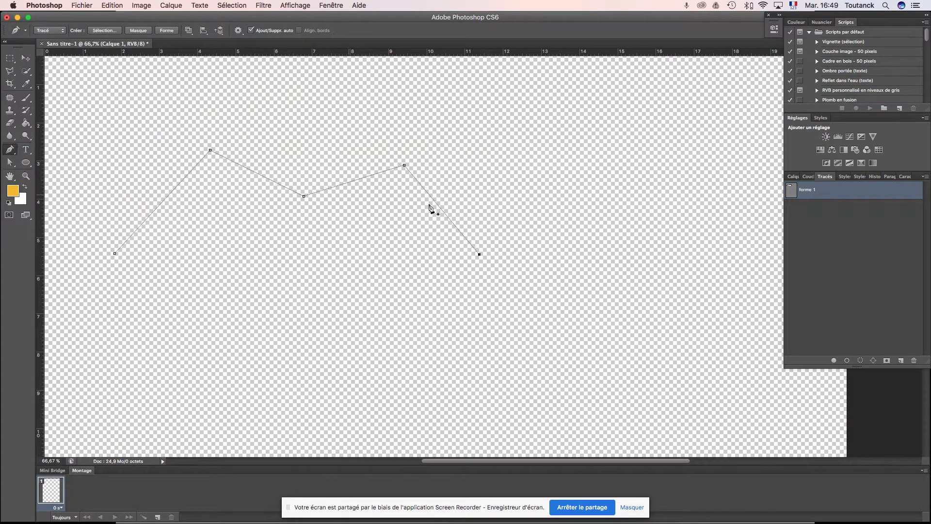
left_click(480, 254)
left_click(409, 312)
left_click(312, 265)
left_click(229, 325)
left_click(115, 254)
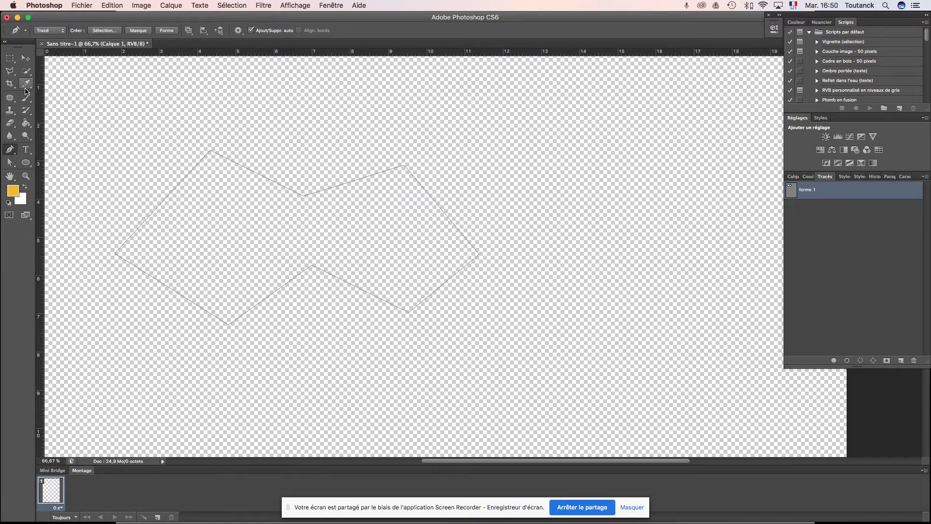
Step: Select the entire closed forme 1 path with the Path Selection tool
left_click(11, 164)
right_click(11, 165)
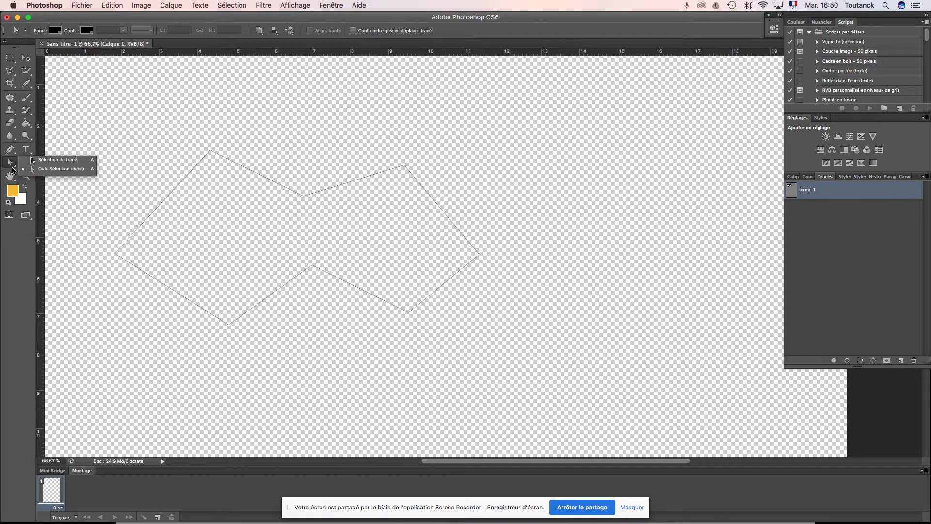
left_click(45, 163)
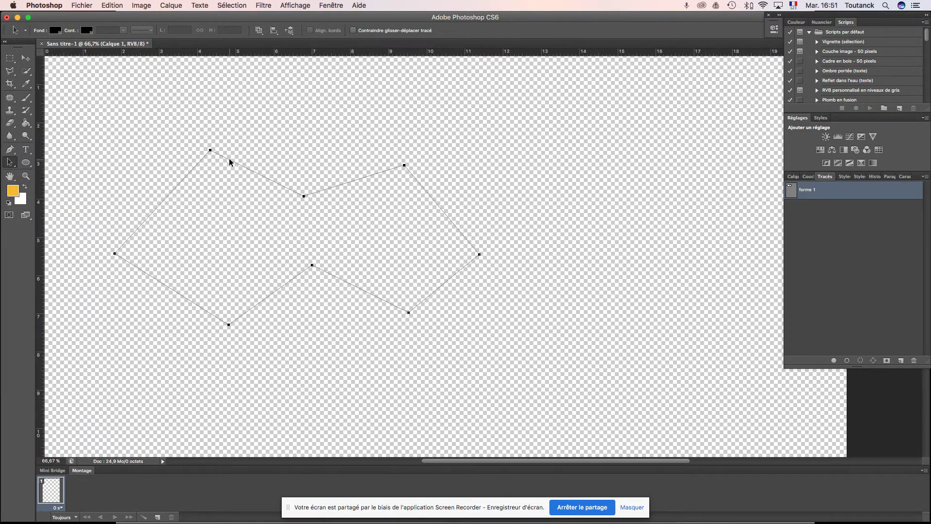
Step: Deselect the layer Calque 1 and compare the layer list with the list of paths
left_click(793, 176)
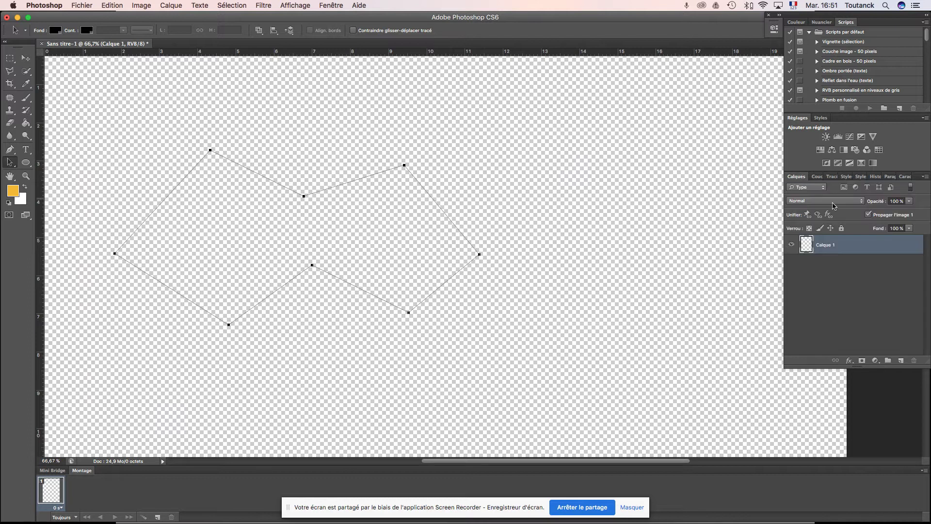
left_click(820, 280)
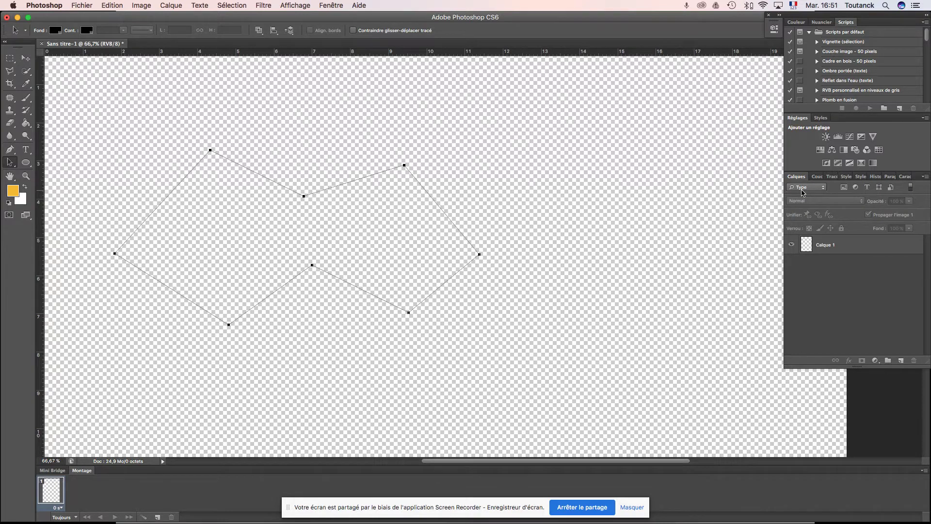
left_click(833, 177)
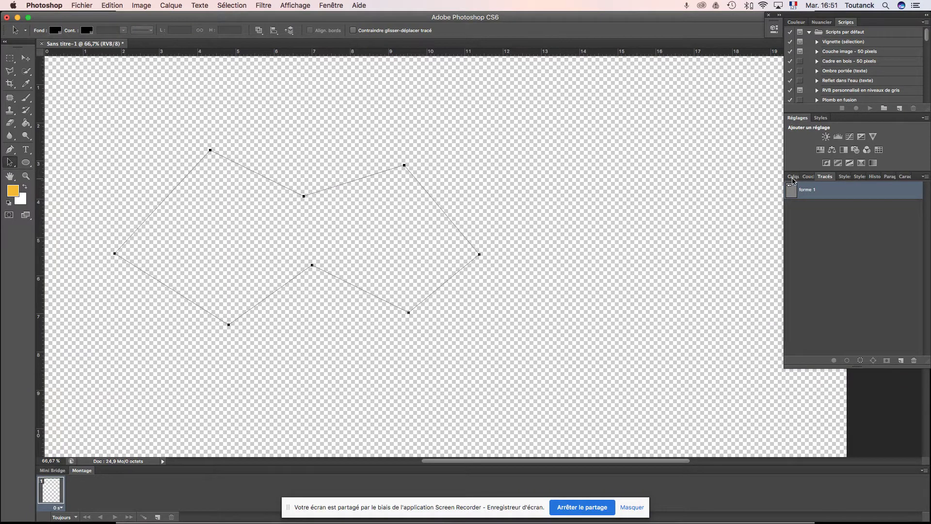
left_click(794, 179)
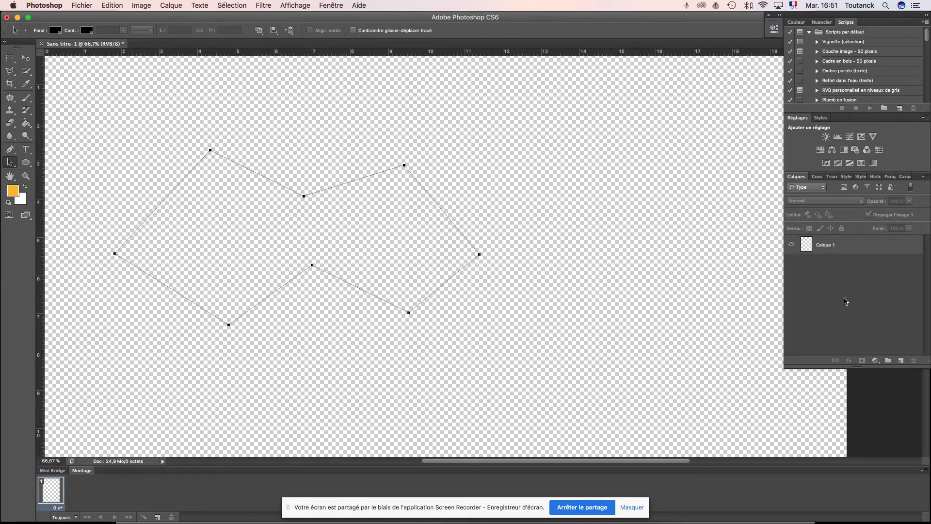
Step: Convert the closed forme 1 path into a new anti-aliased selection with a 0-pixel radius, with Calque 1 active and the Pen tool
left_click(822, 250)
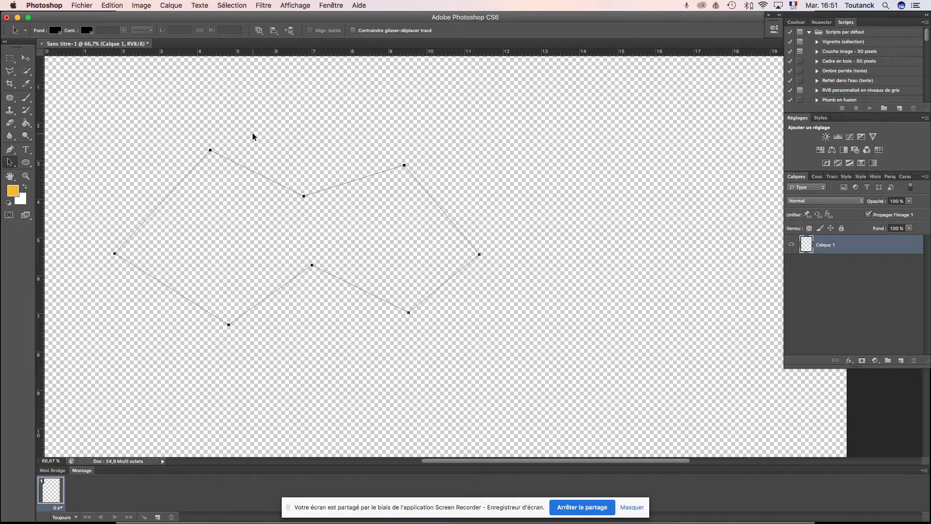
left_click(10, 150)
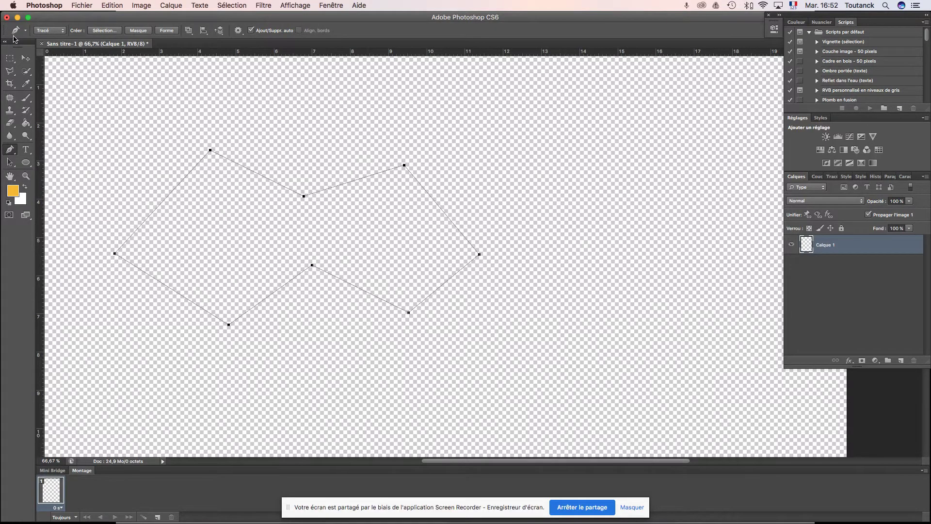
left_click(62, 33)
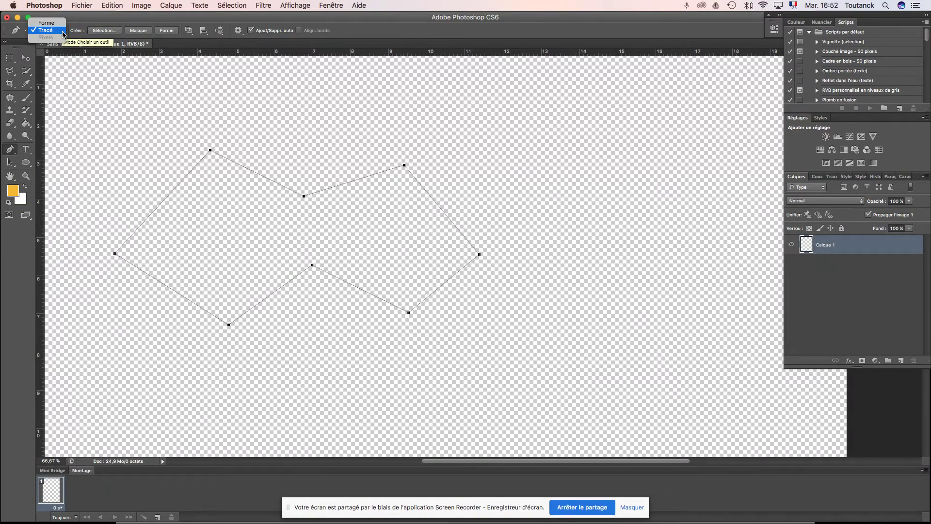
left_click(57, 31)
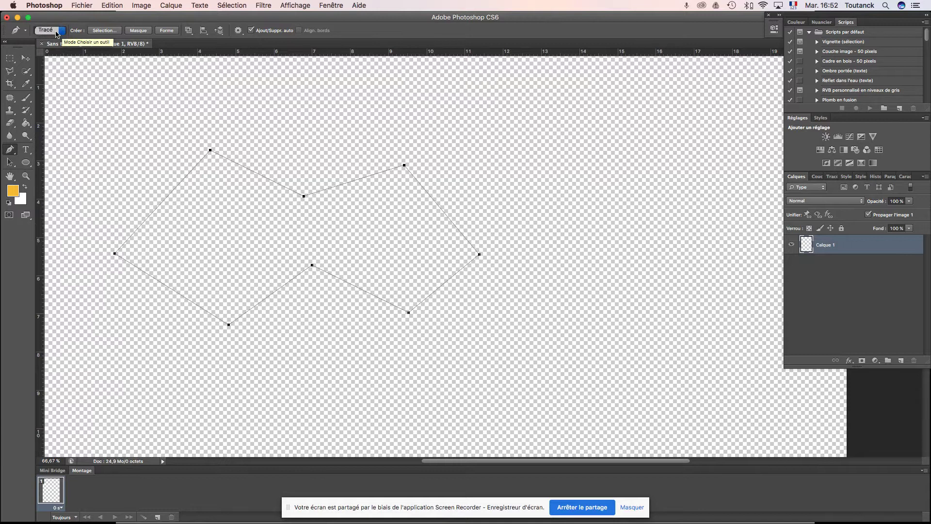
left_click(104, 30)
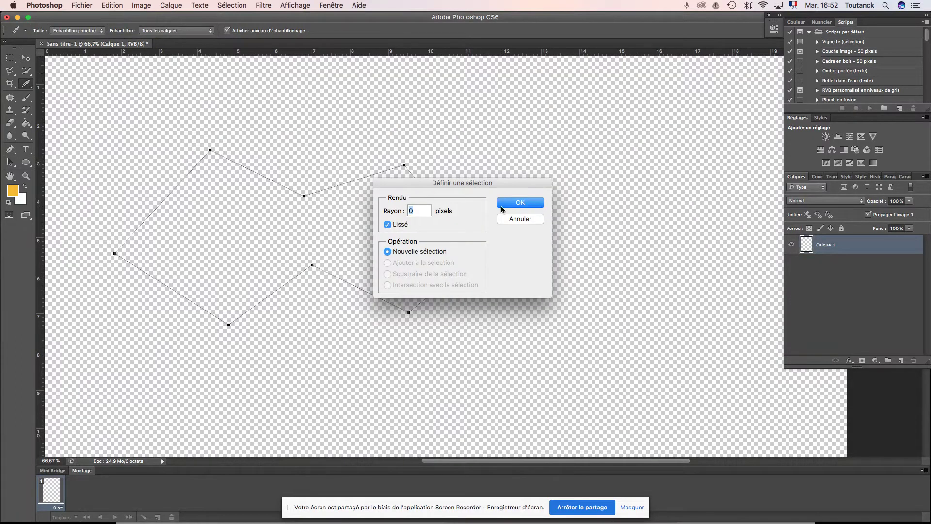
left_click_drag(499, 183, 499, 168)
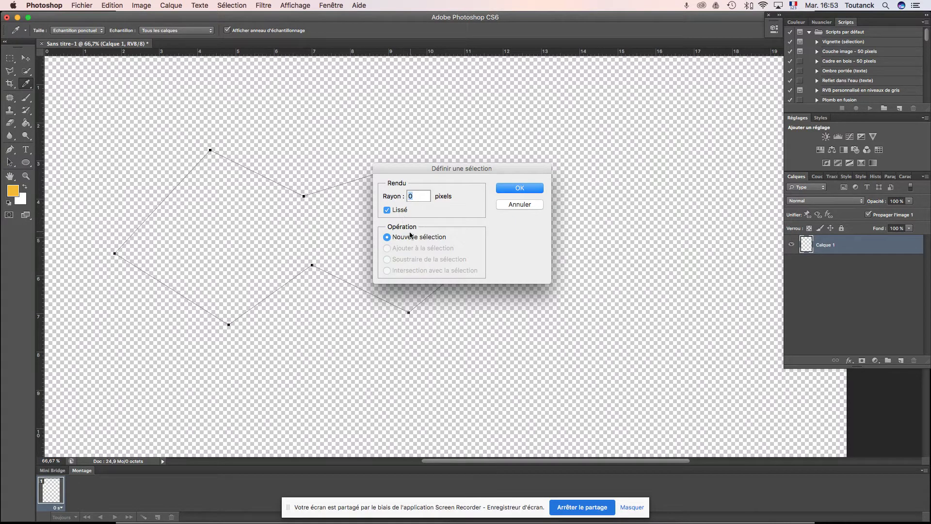
left_click(513, 190)
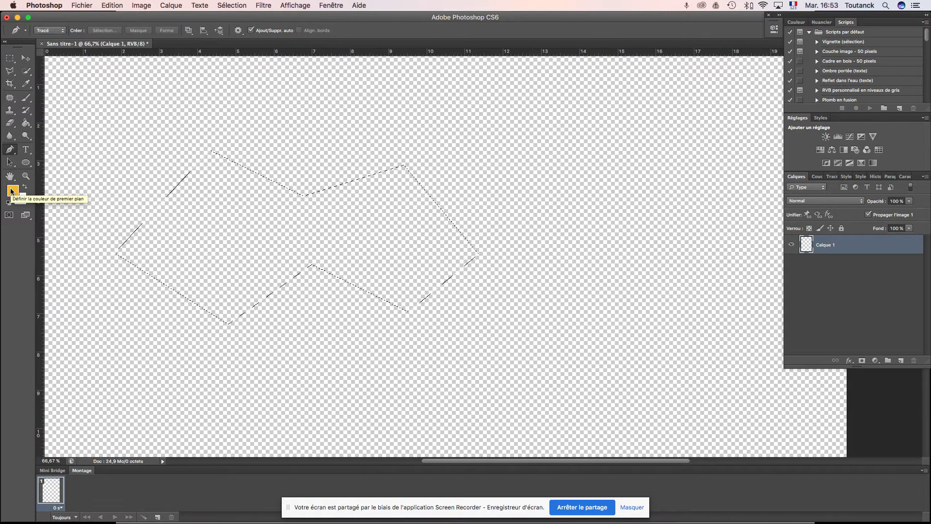
Step: Fill the polygonal selection on Calque 1 with the orange foreground colour using the Paint Bucket, and switch to the Move tool
left_click(26, 125)
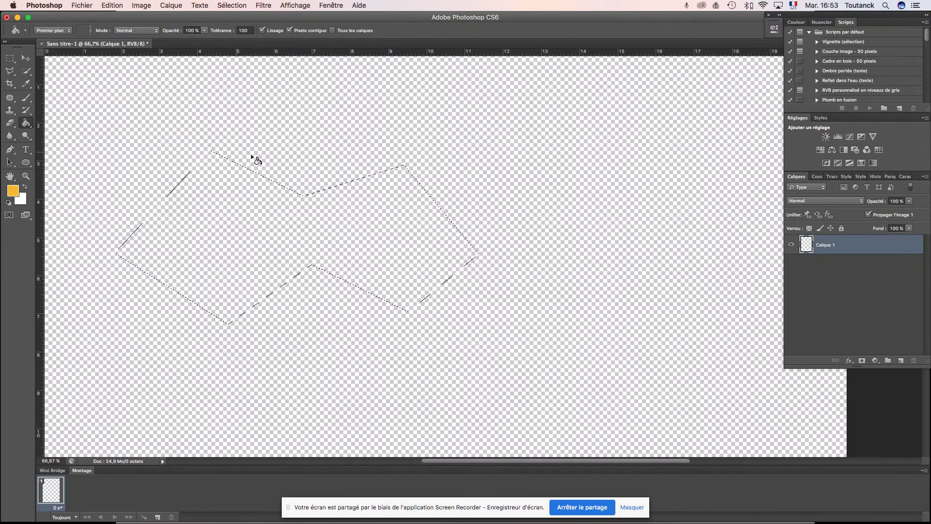
left_click(276, 214)
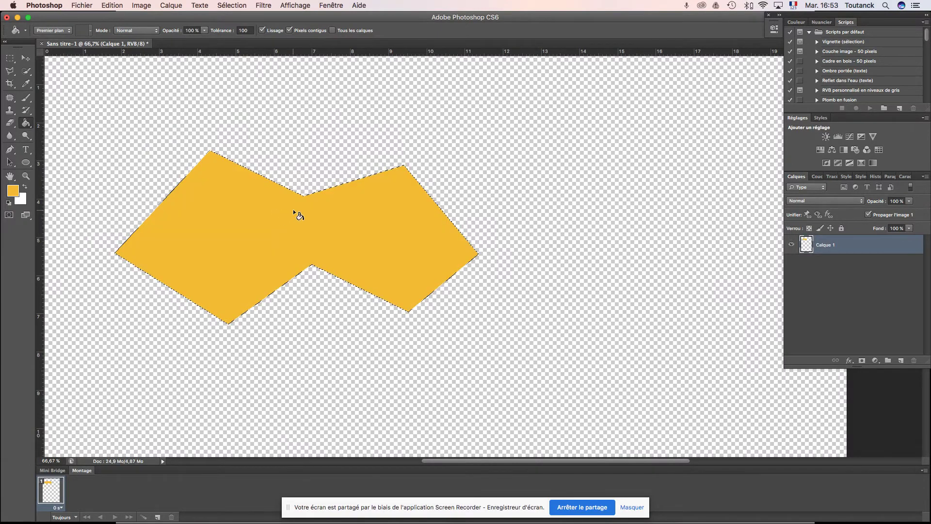
left_click(26, 57)
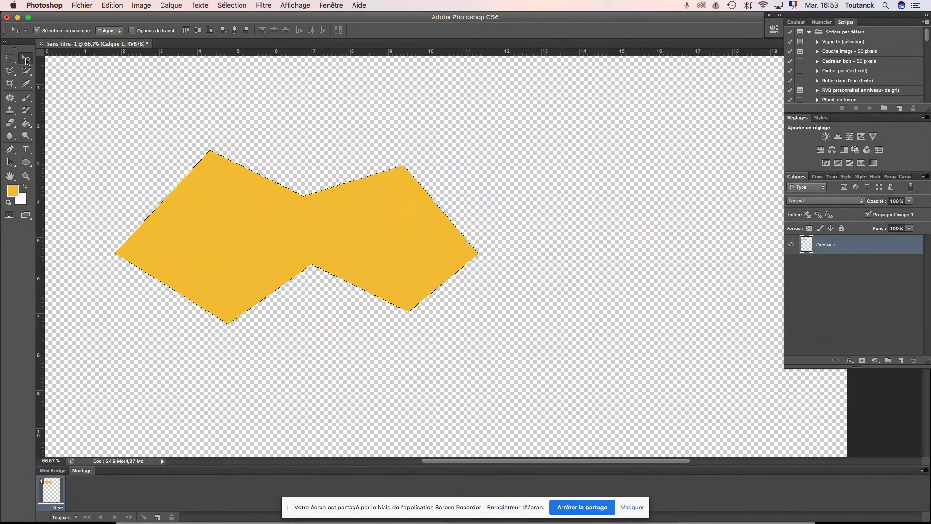
Step: Compare the forme 1 path in the list of paths with the filled layer Calque 1
key("super+minus")
key("super+minus")
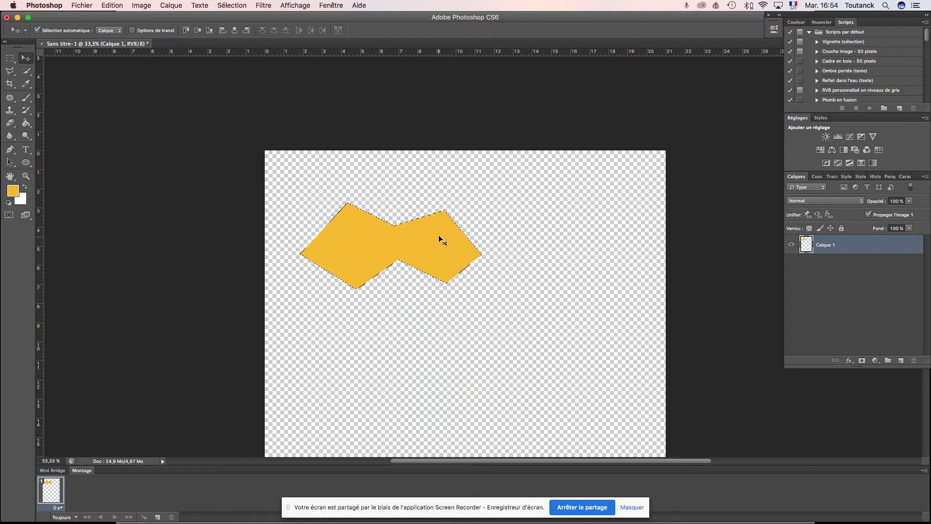
left_click(833, 180)
left_click(807, 193)
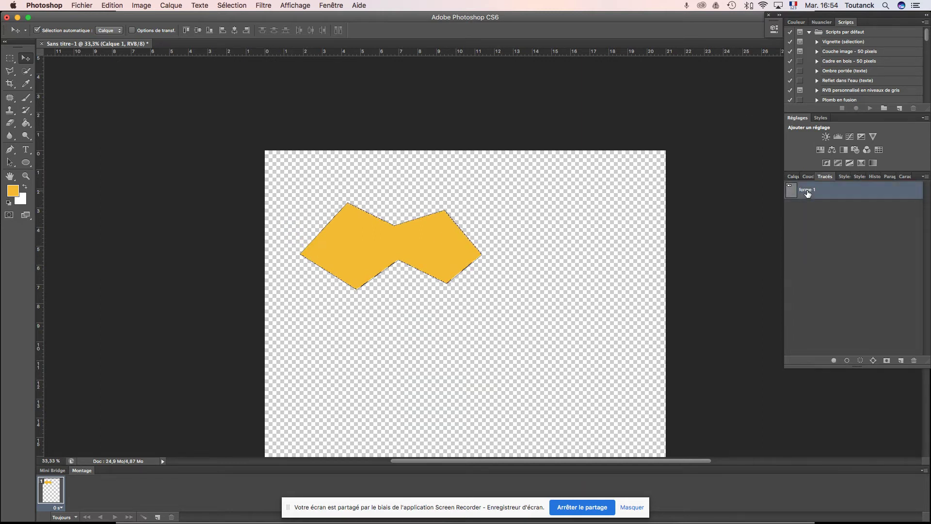
left_click(796, 177)
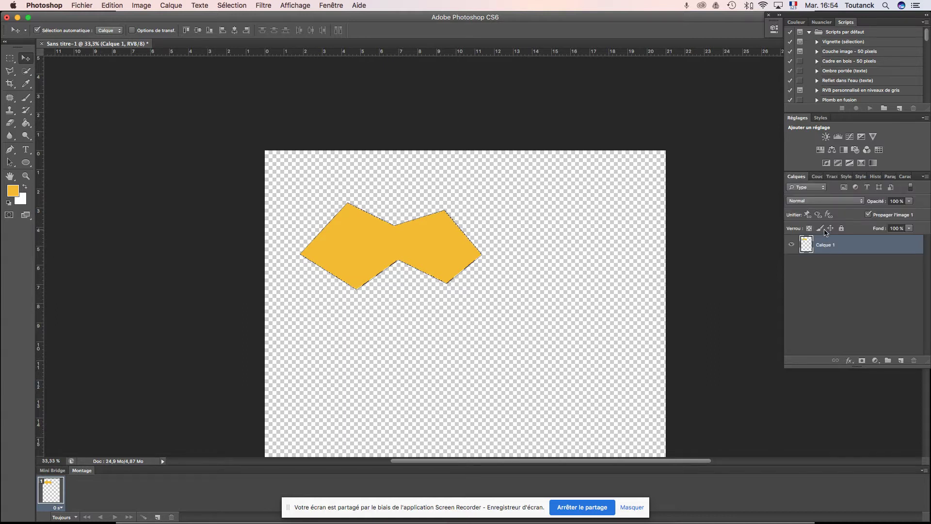
Step: Examine the orange shape's lower-right edge at up to 3200% to compare its pixels with the vector path
key("super+plus")
key("super+plus")
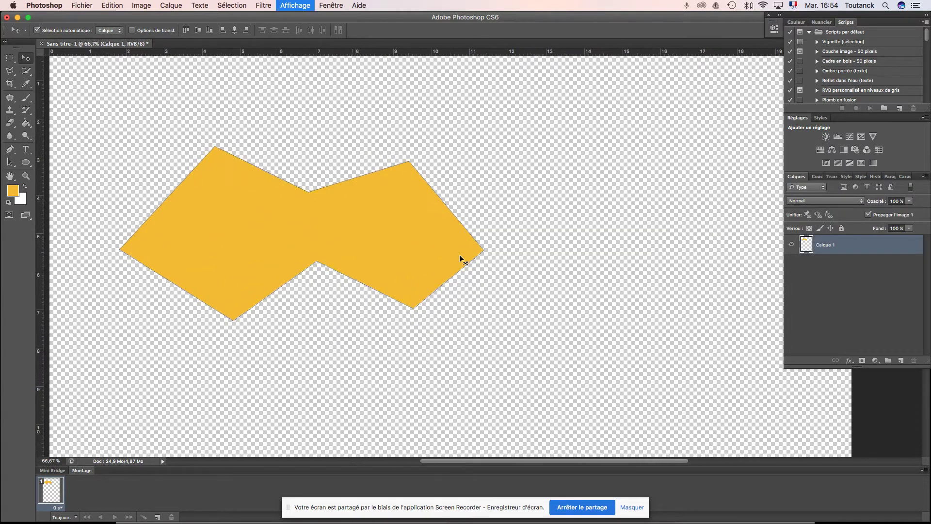
key("super+plus")
key("super+plus")
key("super+plus")
key("super+plus")
key("super+plus")
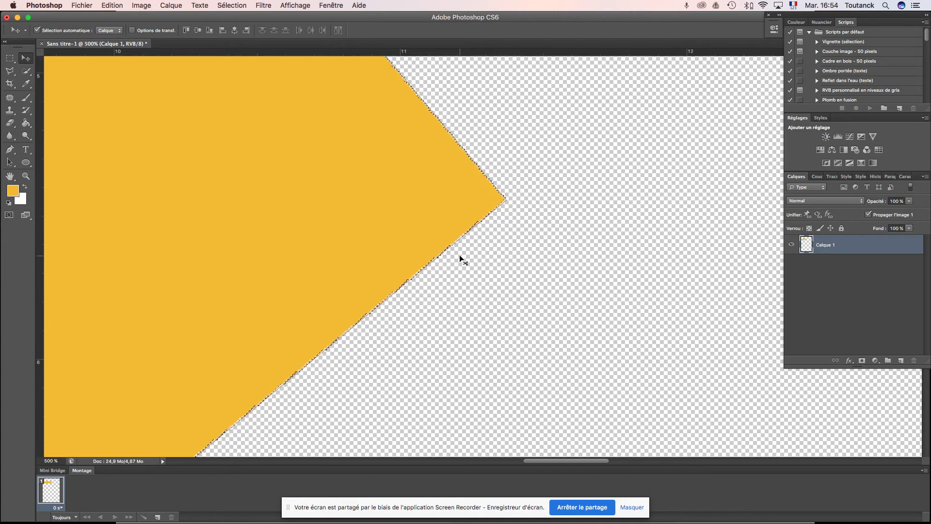
key("super+plus")
key("super+plus")
key("super+plus")
key("super+plus")
key("super+plus")
key("super+plus")
key("super+plus")
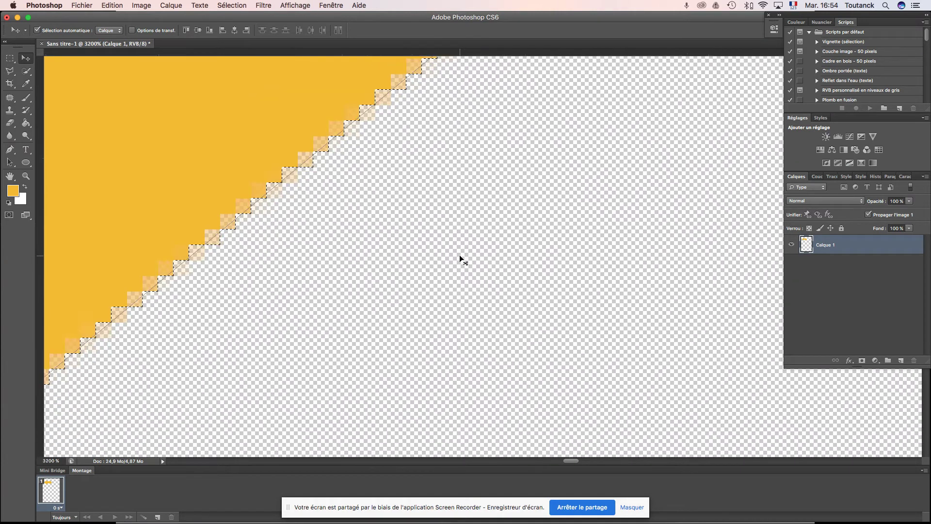
key("super+minus")
key("super+minus")
key("super+minus")
key("super+minus")
key("super+minus")
key("super+minus")
key("super+minus")
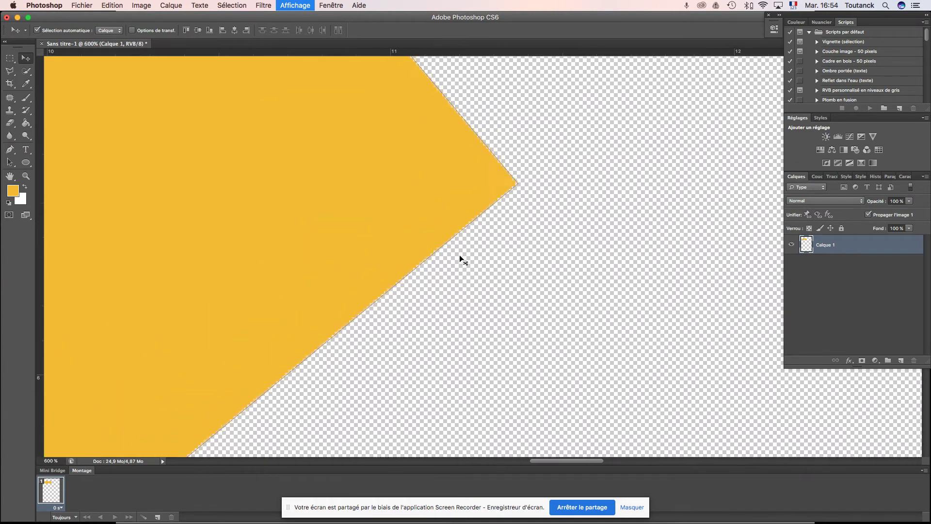
key("super+minus")
key("super+minus")
key("super+minus")
key("super+minus")
key("super+minus")
key("super+minus")
key("super+minus")
key("super+minus")
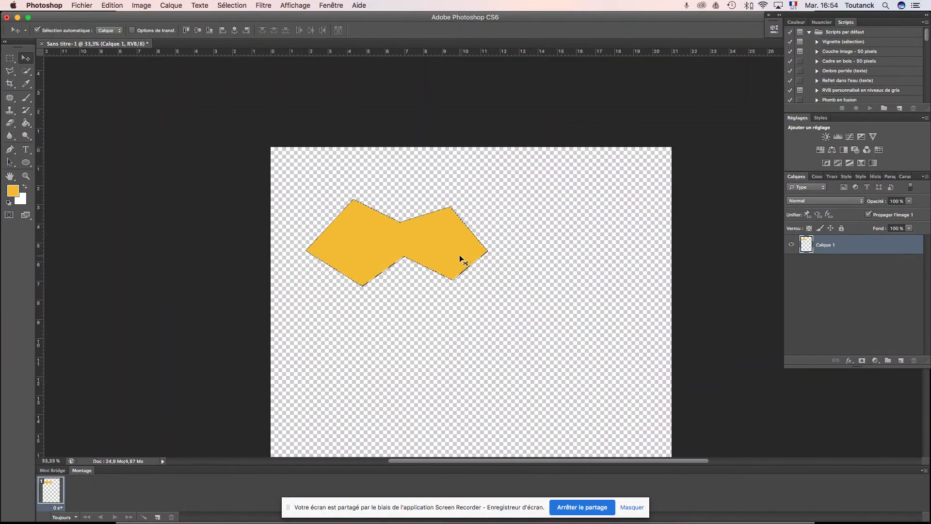
key("super+plus")
key("super+plus")
key("super+minus")
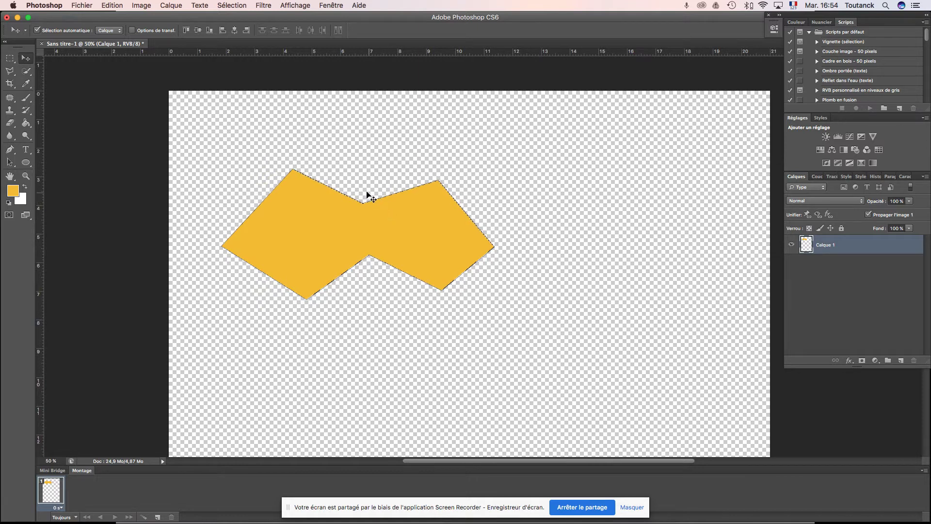
Step: Deselect the pixel selection around the orange shape, and deselect the layer Calque 1
left_click(233, 6)
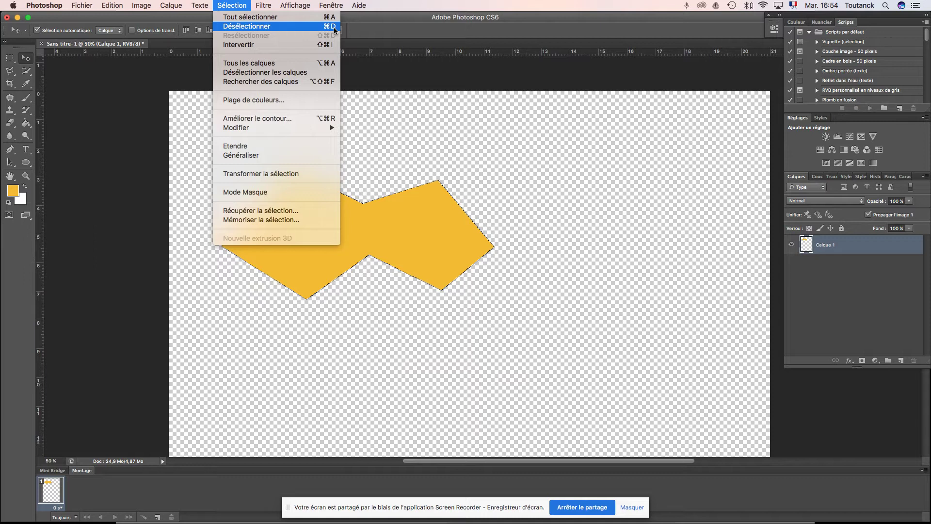
left_click(248, 26)
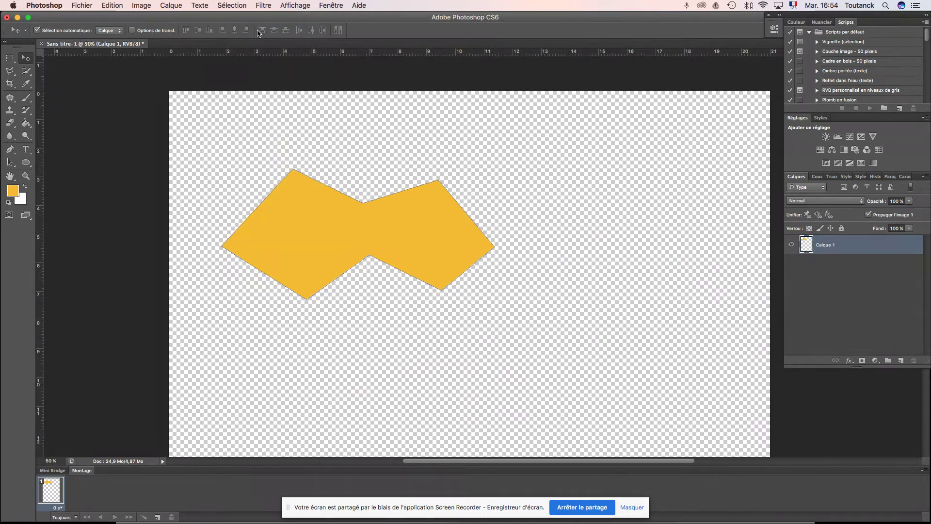
key("super+1")
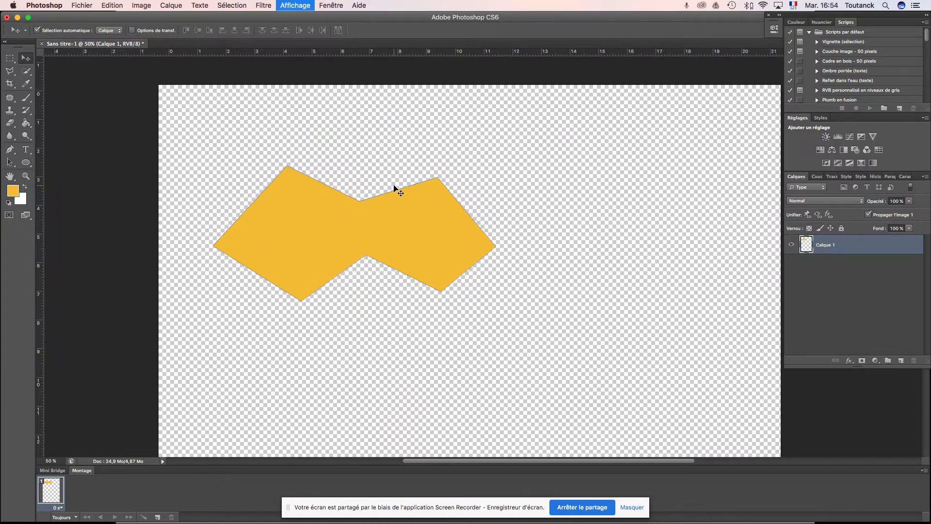
key("super+minus")
key("super+minus")
key("super+minus")
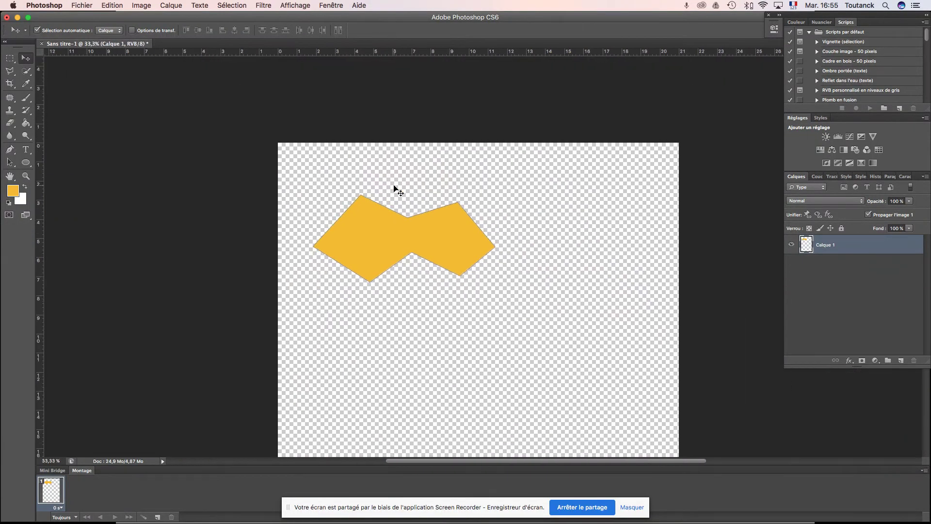
left_click(863, 293)
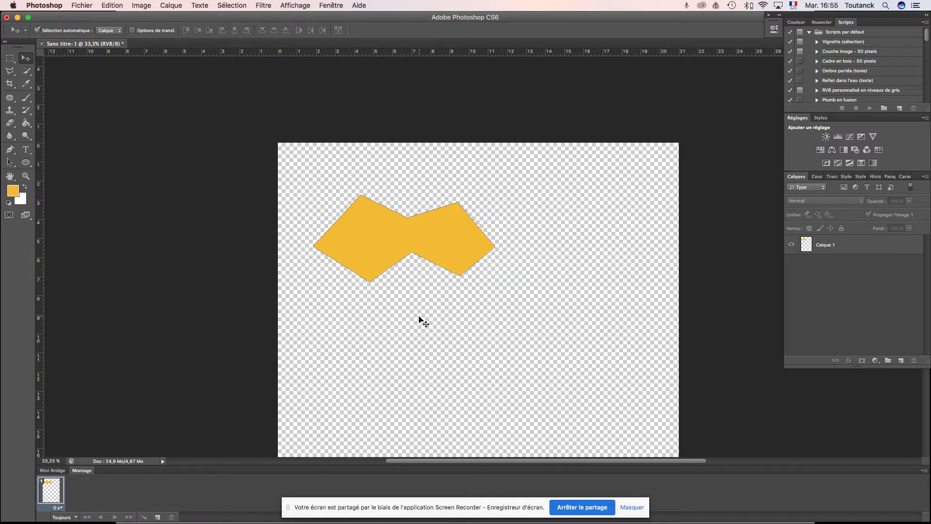
Step: Undo the deselection, the orange fill and the selection made from the path
key("alt+super+z")
key("alt+super+z")
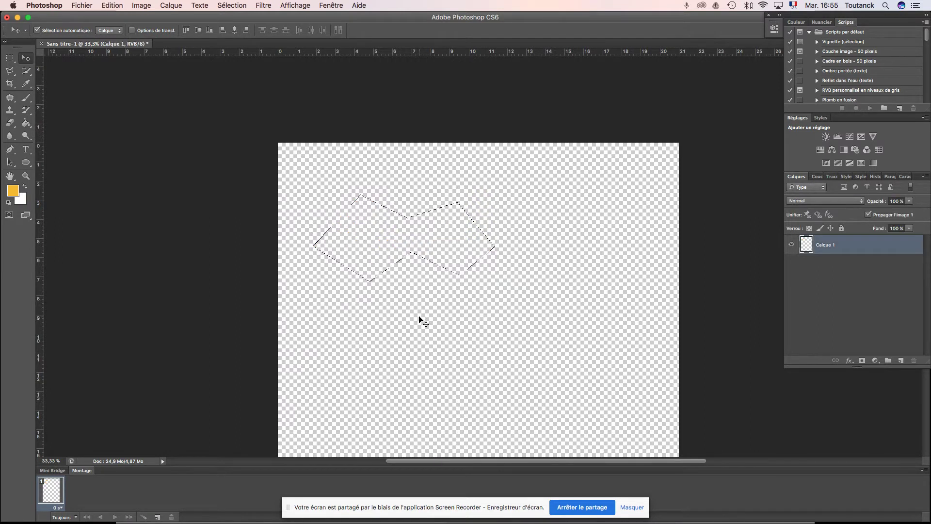
key("alt+super+z")
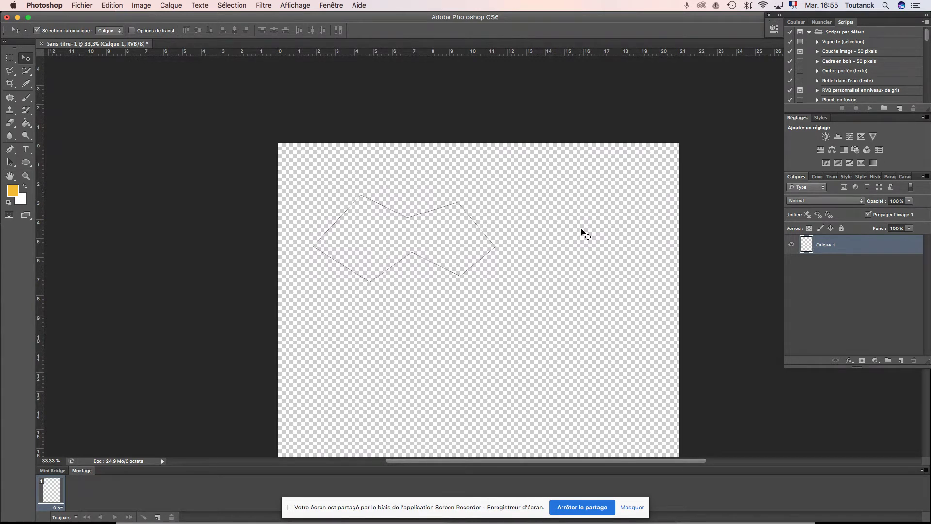
Step: Deselect Calque 1 and check the forme 1 path in the list of paths before returning to the layer list
key("super+plus")
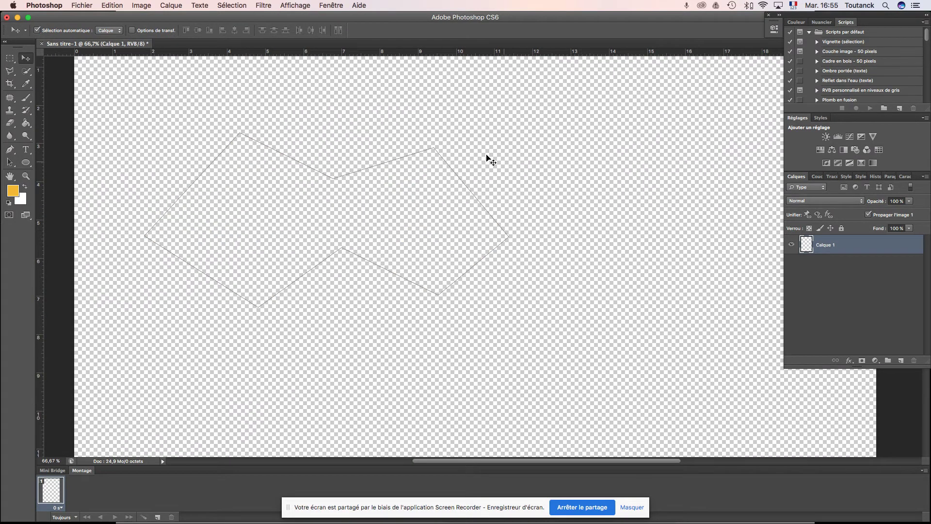
left_click(465, 187)
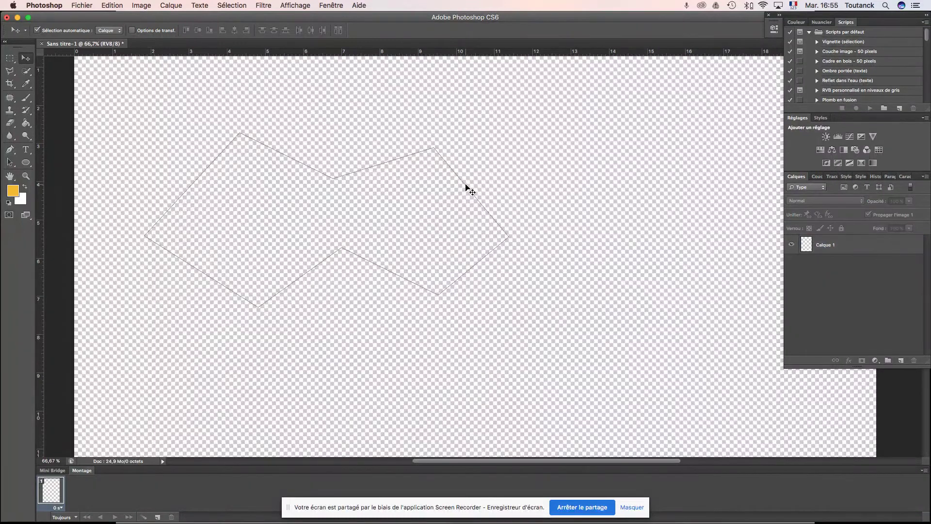
left_click(832, 177)
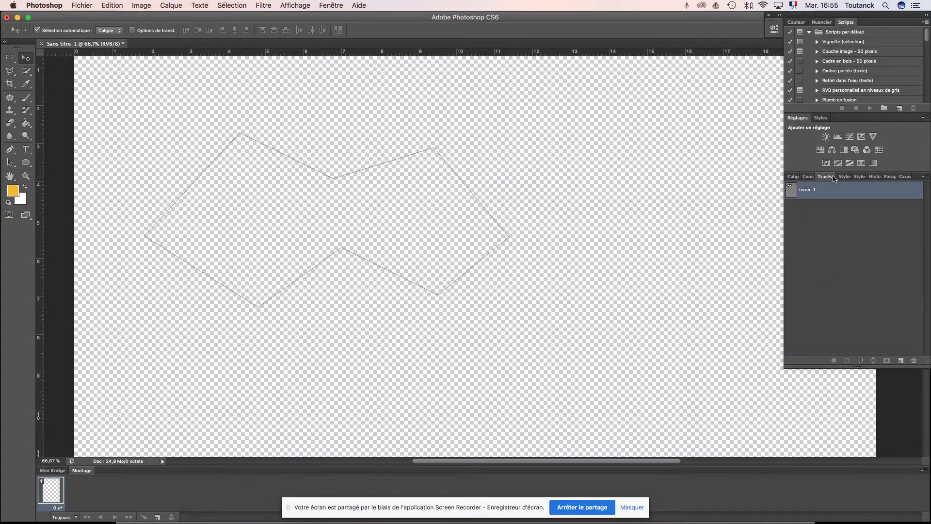
left_click(793, 176)
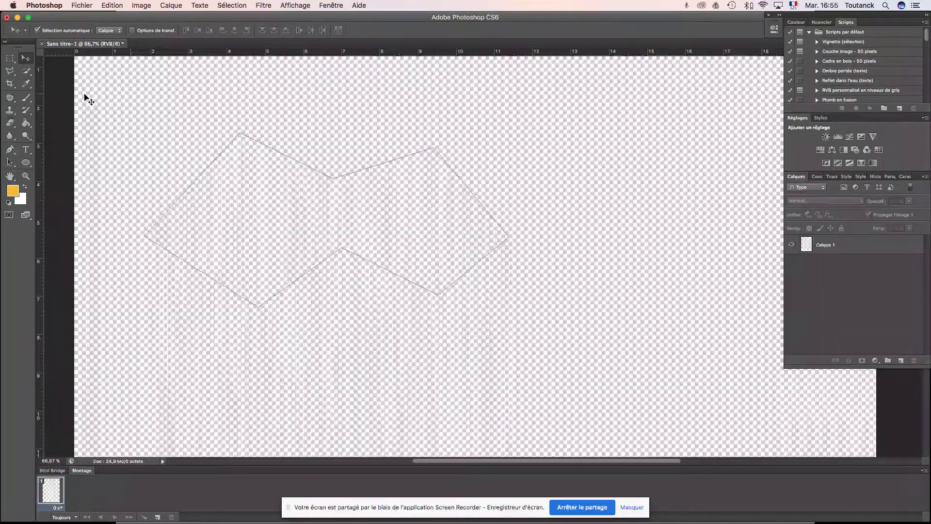
Step: Select the whole forme 1 path with the Path Selection tool, and activate the Pen tool with Calque 1 as the active layer
left_click(9, 162)
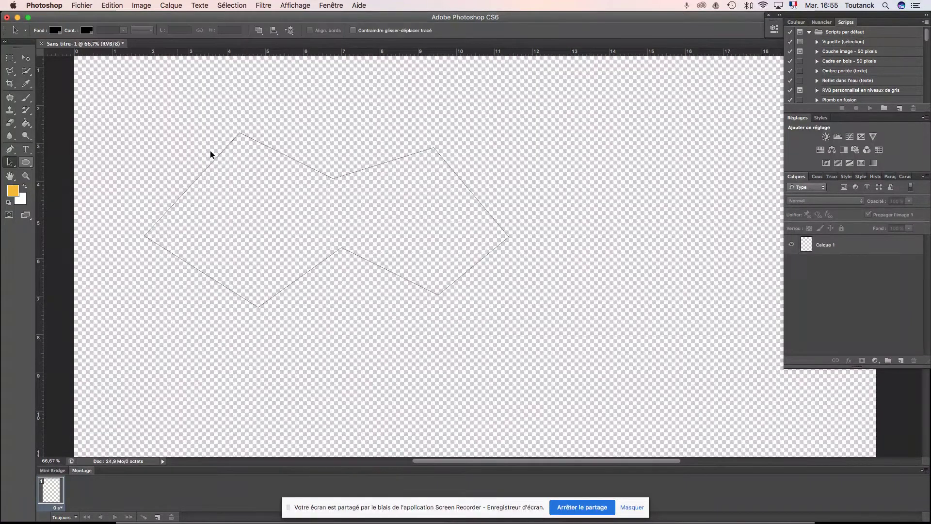
left_click(268, 147)
left_click(10, 150)
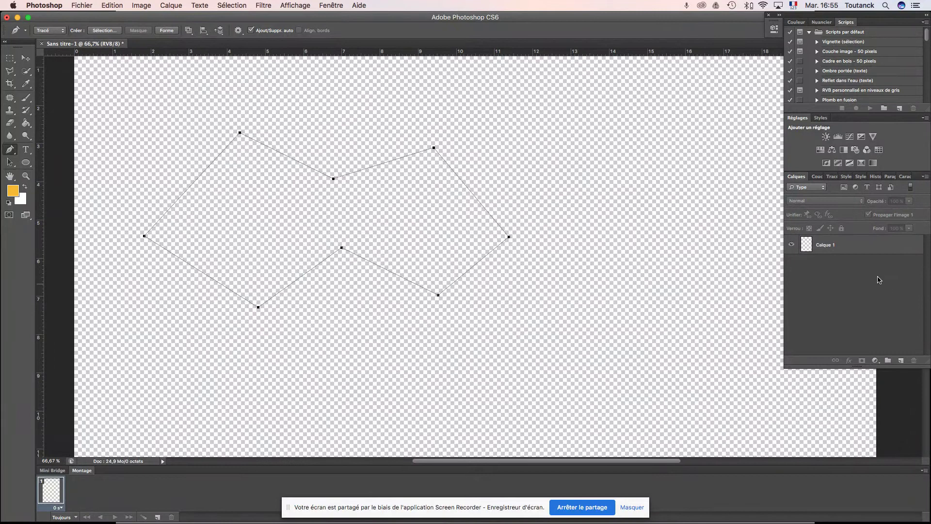
left_click(844, 249)
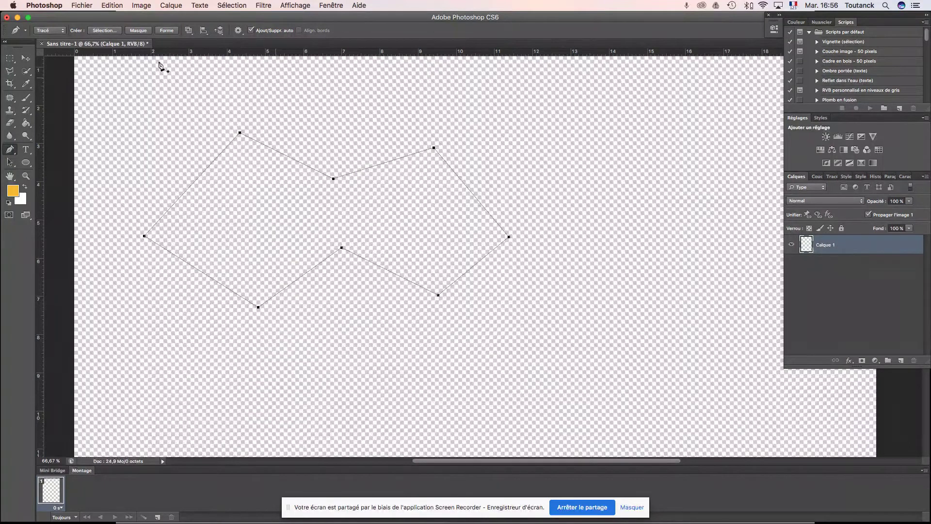
Step: Switch to the presentation slide about using the pen to trace lines and curves for selecting
scroll(76, 36, "down", 1)
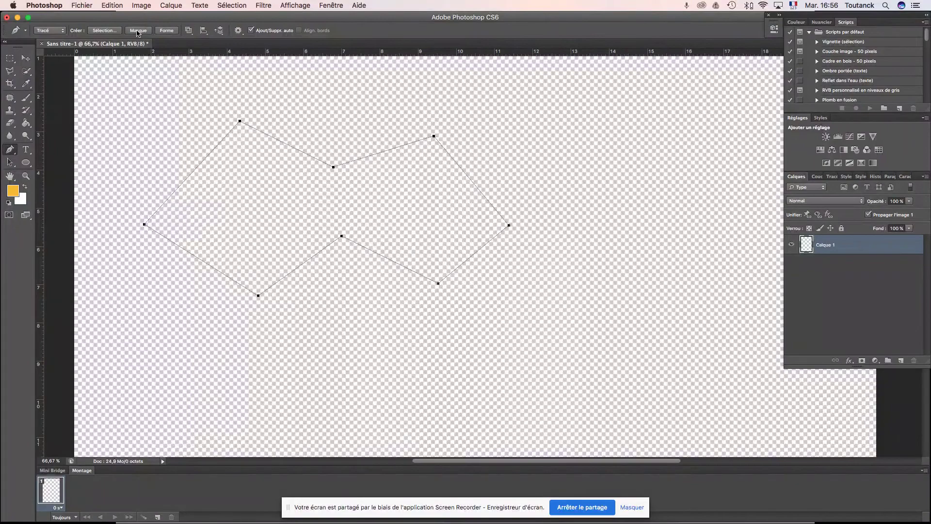
key("super+Tab")
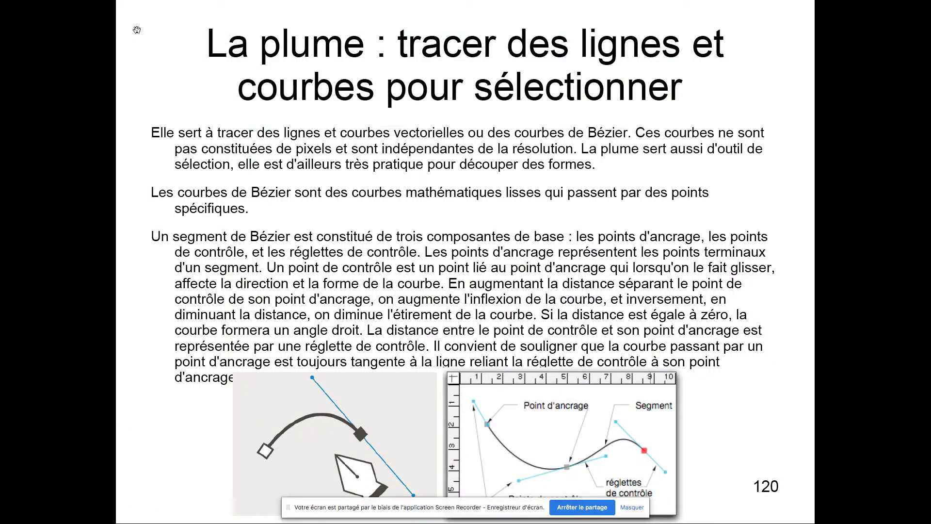
Step: Page forward through the slides on the pen, saving paths, the Bézier Game exercise and layer masks, up to adding a mask from a selection
key("Right")
key("Right")
key("Right")
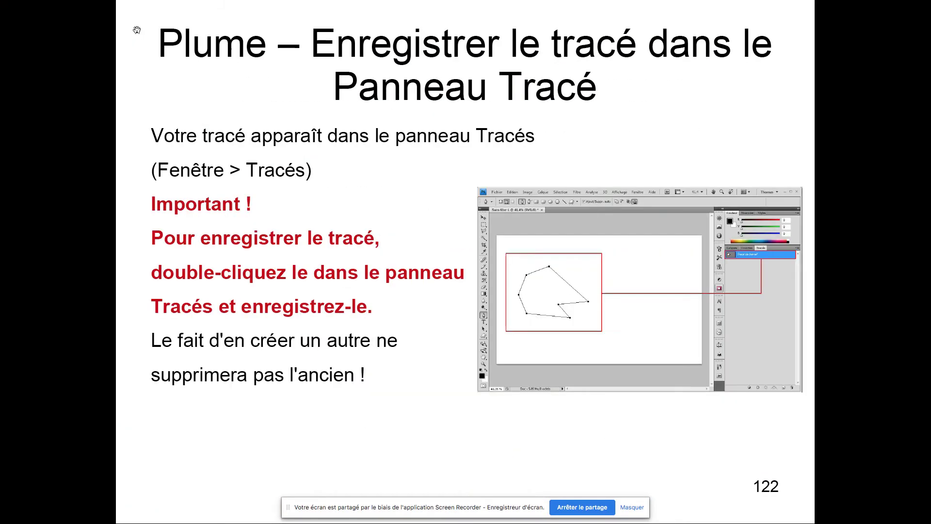
key("Right")
key("Right")
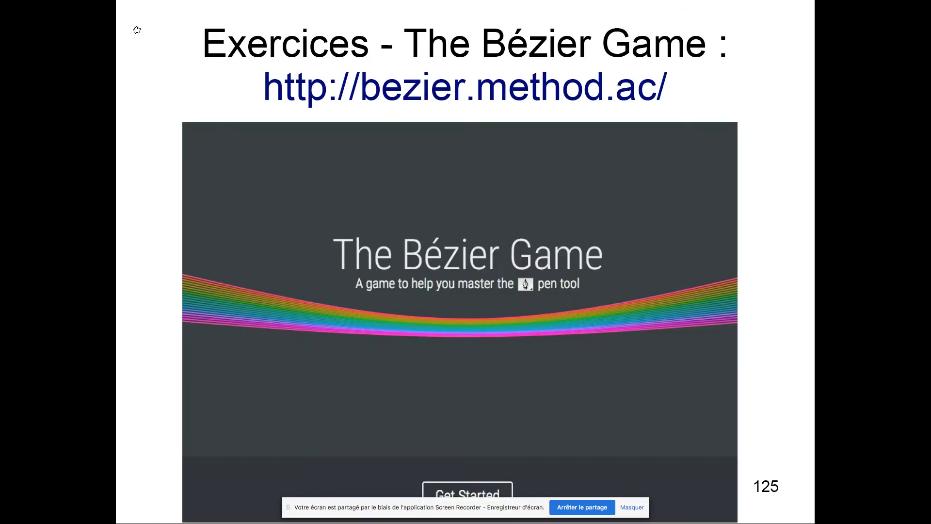
key("Right")
key("Right")
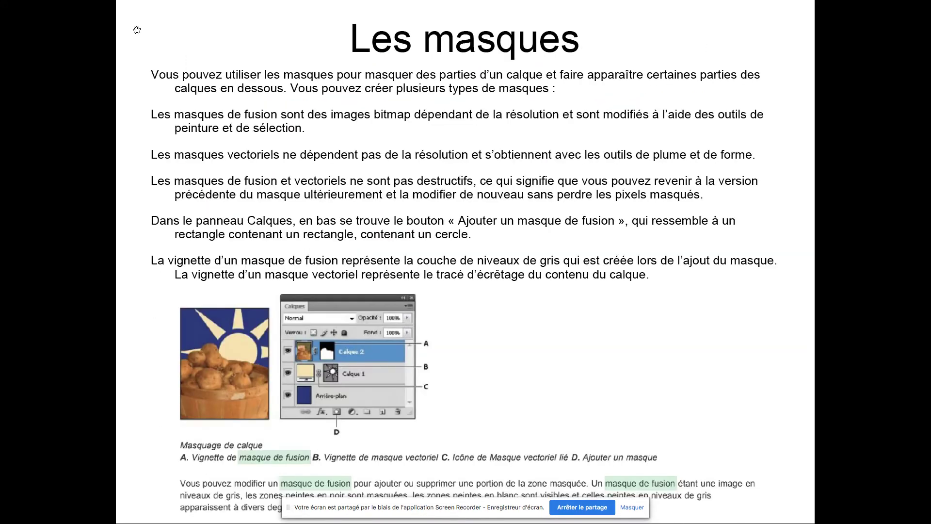
key("Right")
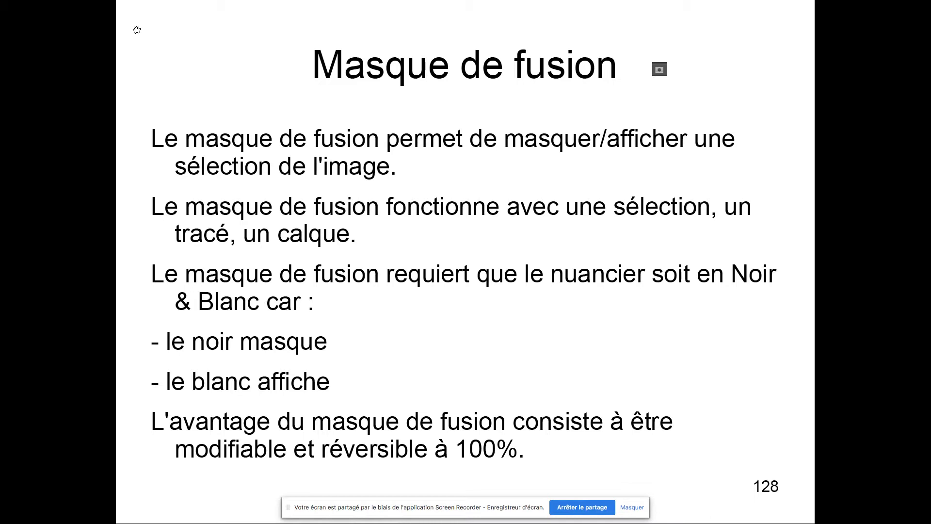
key("Right")
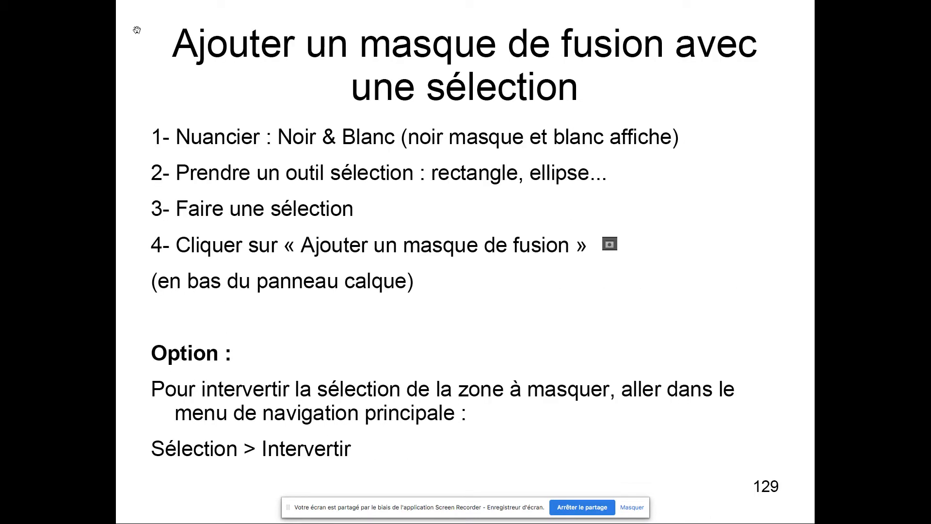
Step: Page back through the slides on masks to the one on saving the path, and return to the Cours 08 title slide
key("Left")
key("Left")
key("Left")
key("Left")
key("Left")
key("Left")
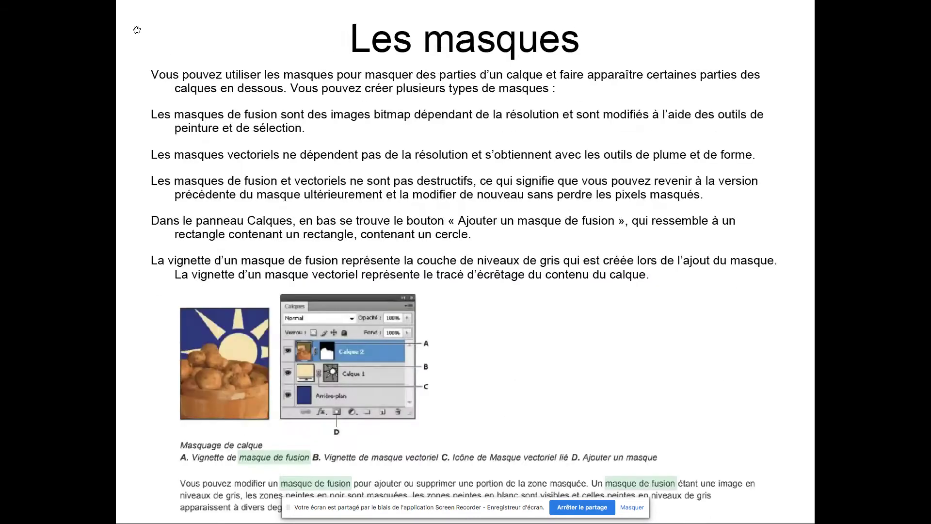
key("Left")
key("Left")
key("Left")
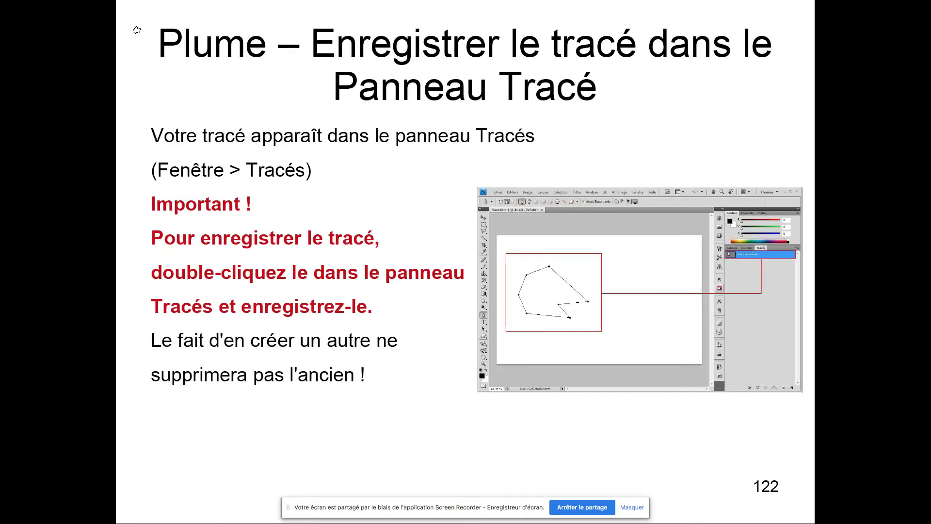
key("Home")
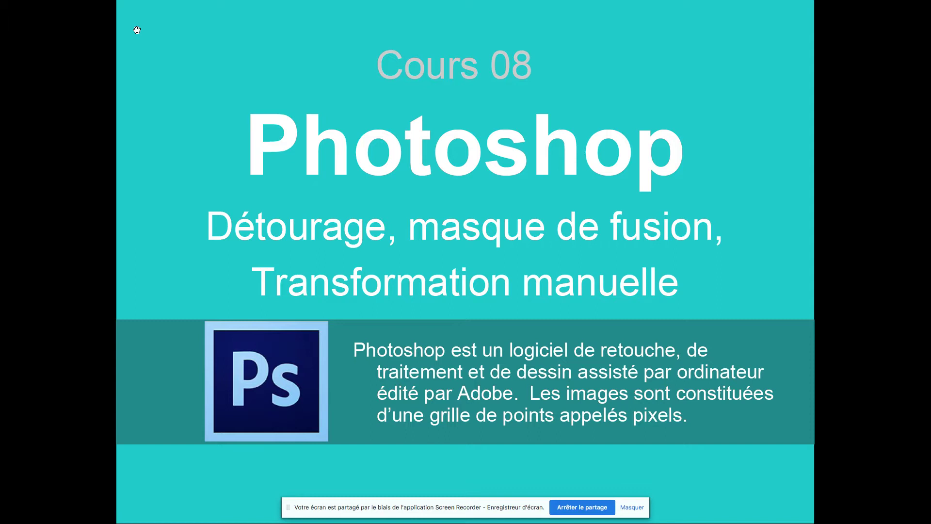
Step: Switch to Photoshop and open Plume02.gif from the ex folder inside 08-cours
key("super+Tab")
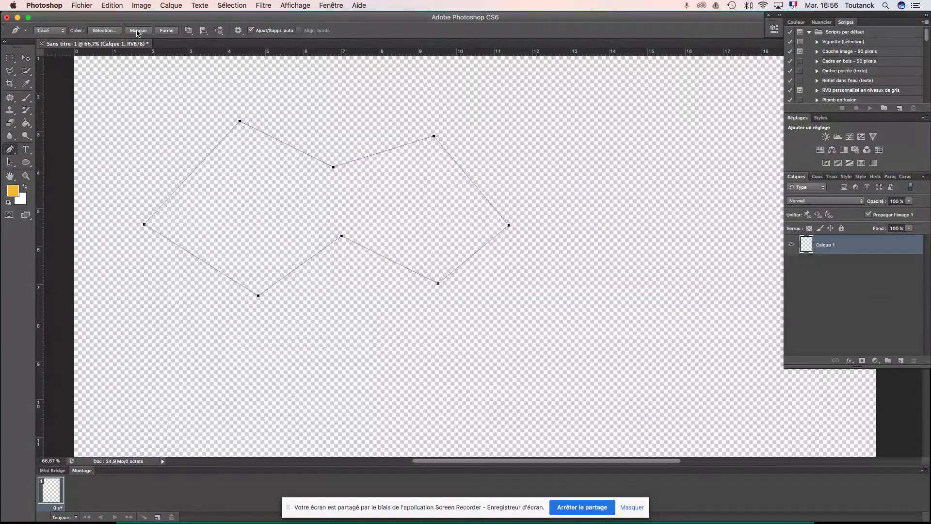
left_click(90, 10)
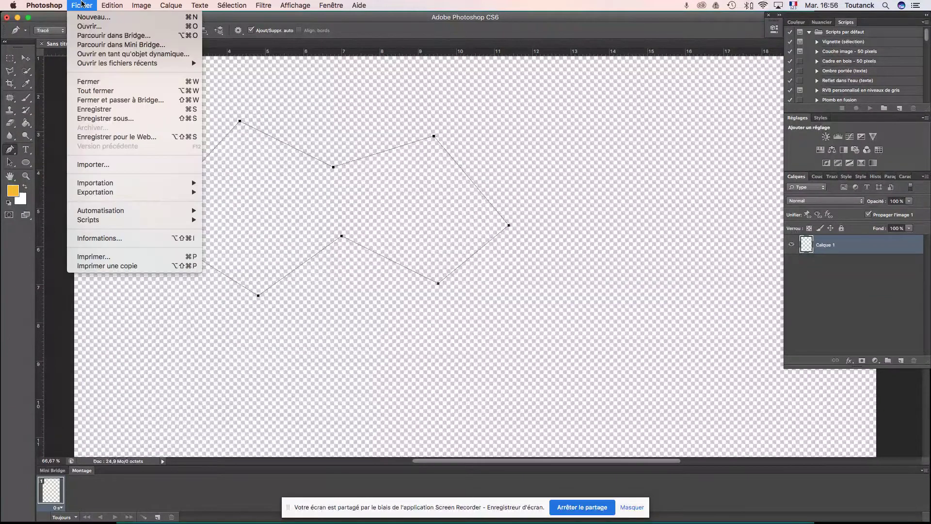
left_click(95, 28)
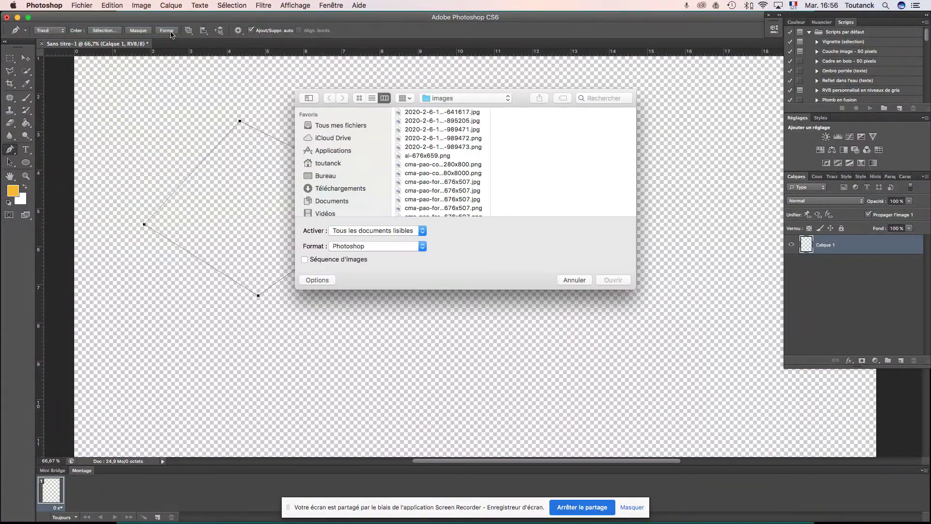
left_click(477, 101)
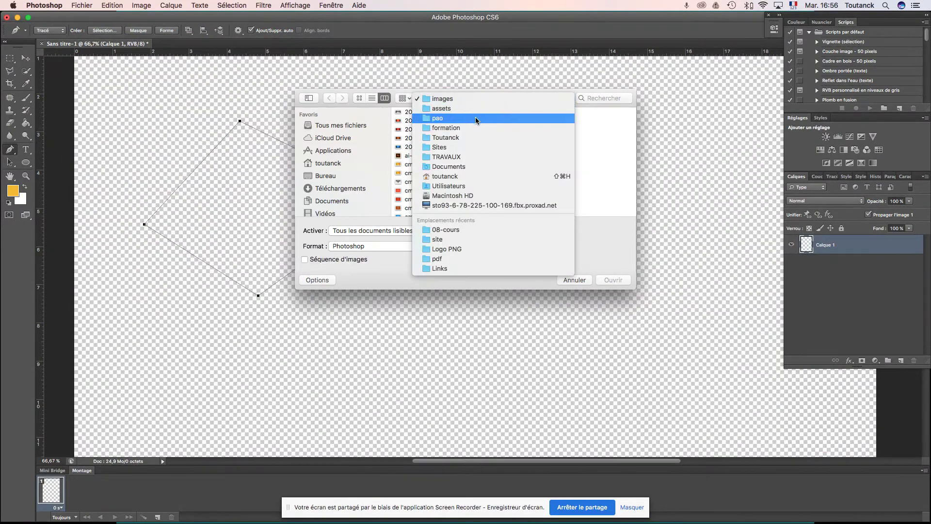
left_click(447, 229)
left_click(602, 121)
left_click(577, 122)
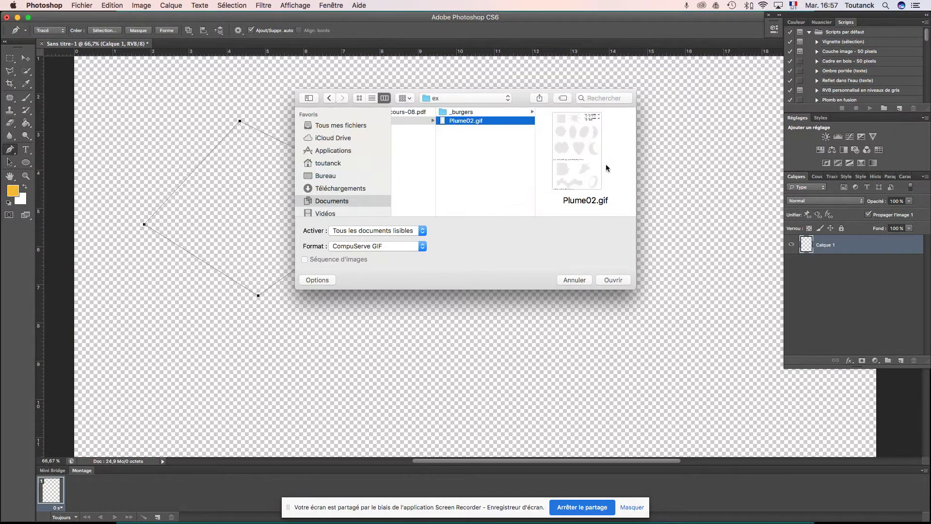
left_click(613, 280)
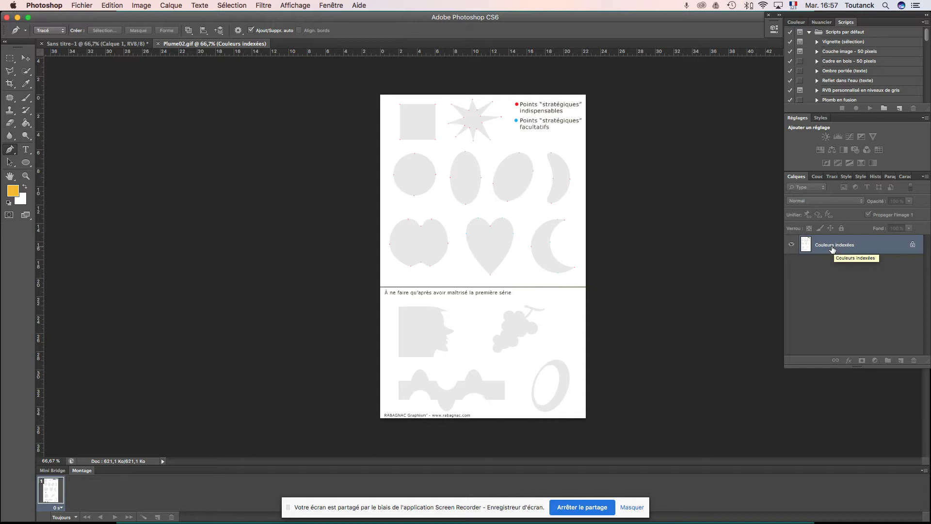
Step: Convert the Plume02.gif image to CMYK (CMJN) mode and turn its background into a regular layer with the default name Calque 0
left_click(142, 5)
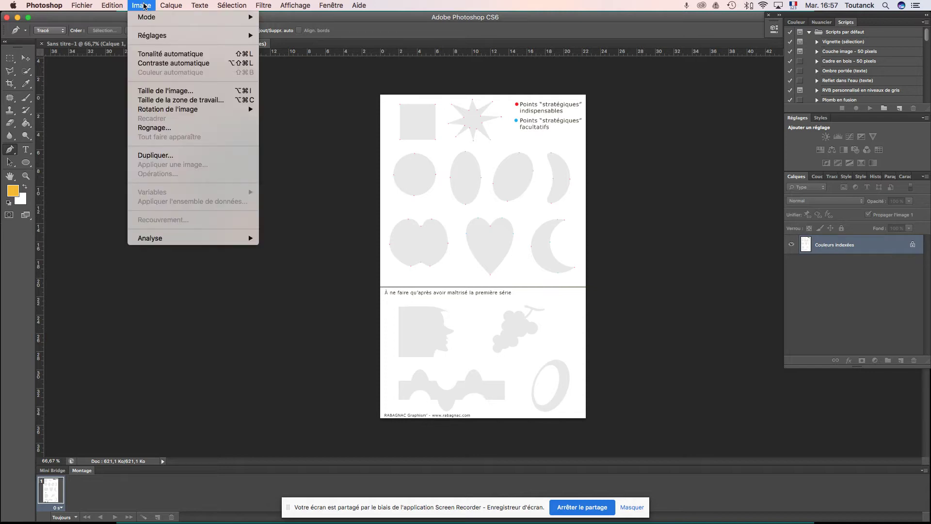
mouse_move(147, 17)
left_click(308, 67)
left_click(538, 208)
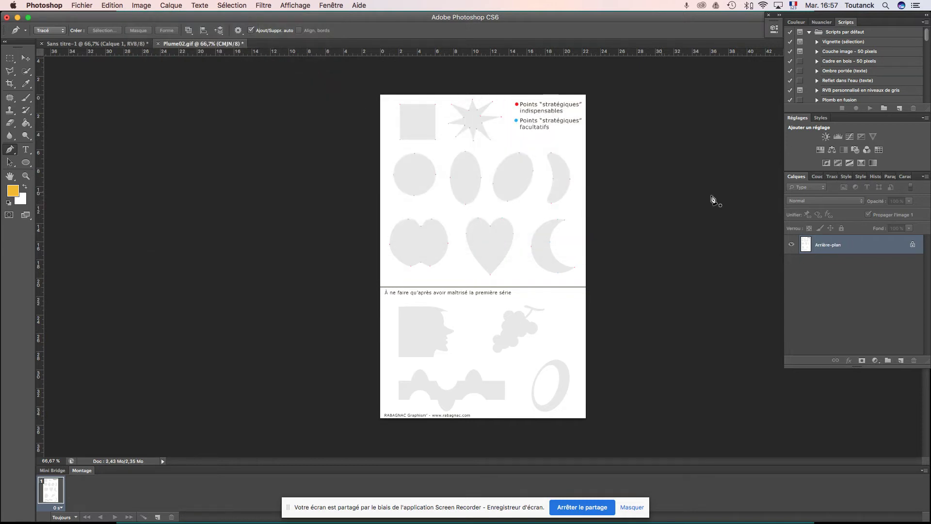
double_click(841, 246)
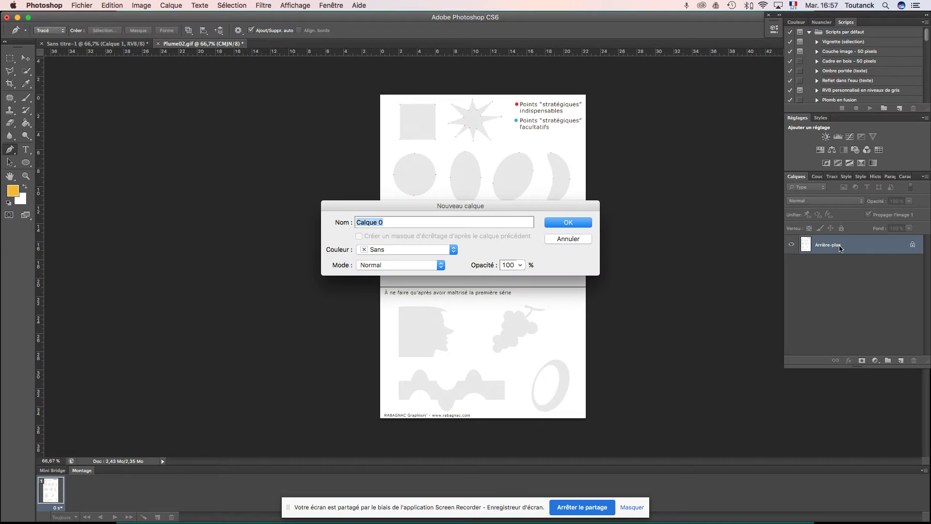
left_click(570, 225)
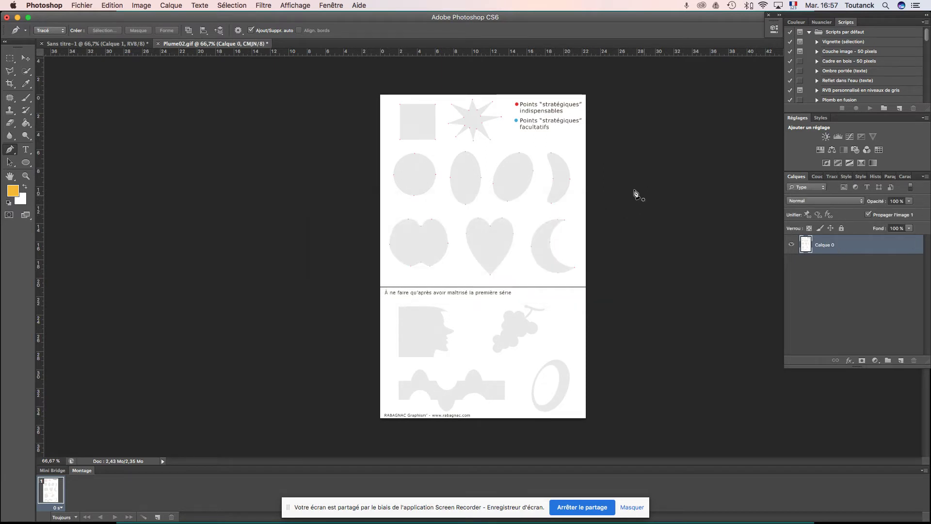
Step: Duplicate the Calque 0 layer of the exercise sheet
key("super+plus")
key("super+plus")
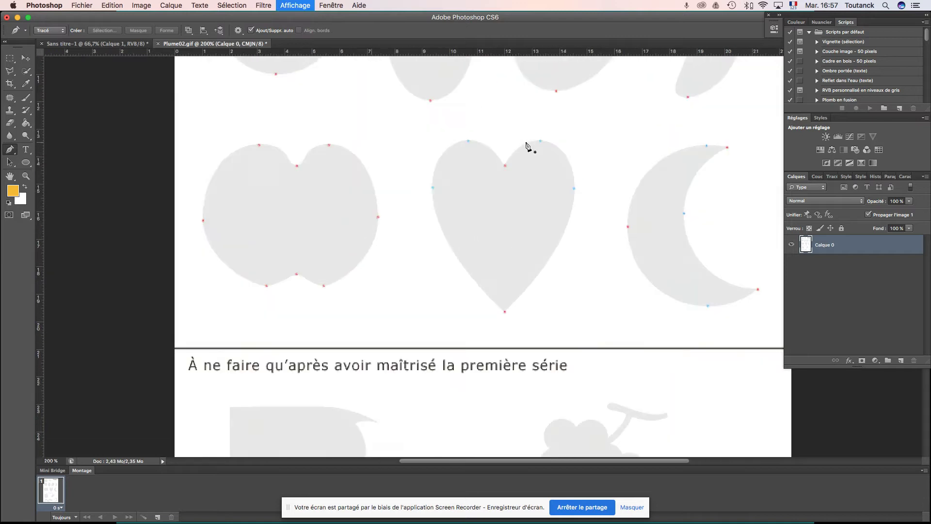
left_click_drag(534, 146, 470, 442)
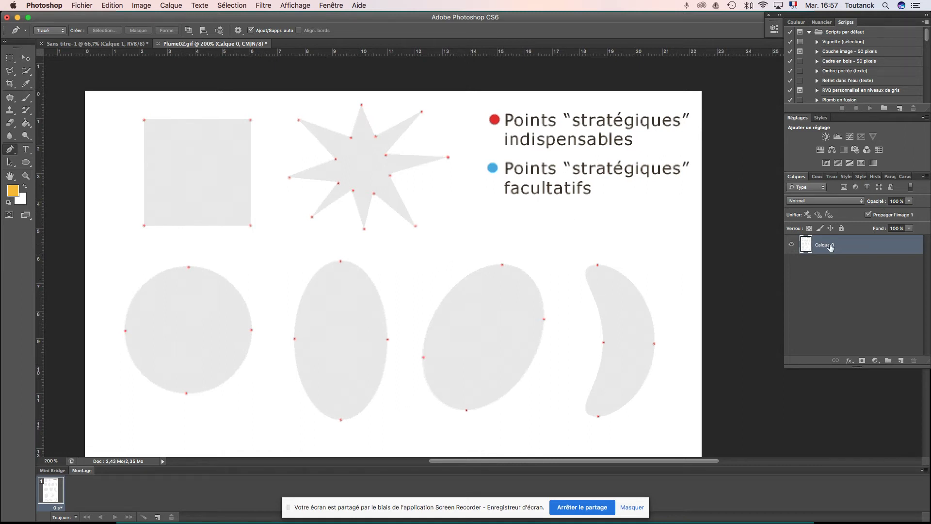
left_click_drag(817, 246, 902, 360)
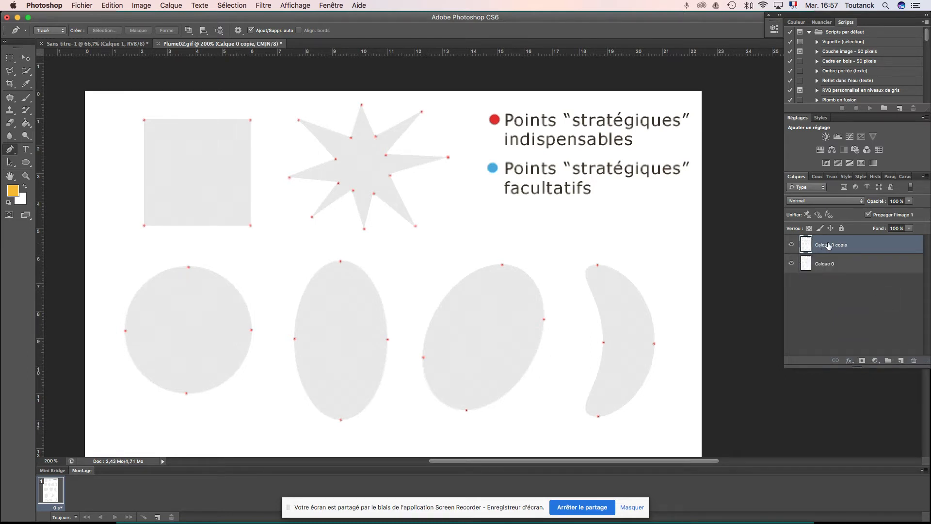
Step: Fully lock and hide the original Calque 0 layer, and make Calque 0 copie the active layer
left_click(839, 266)
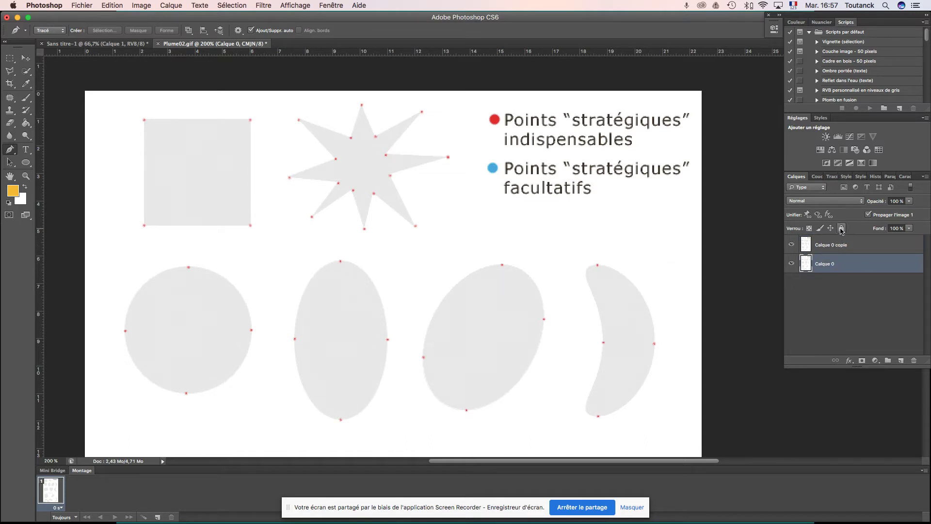
left_click(841, 230)
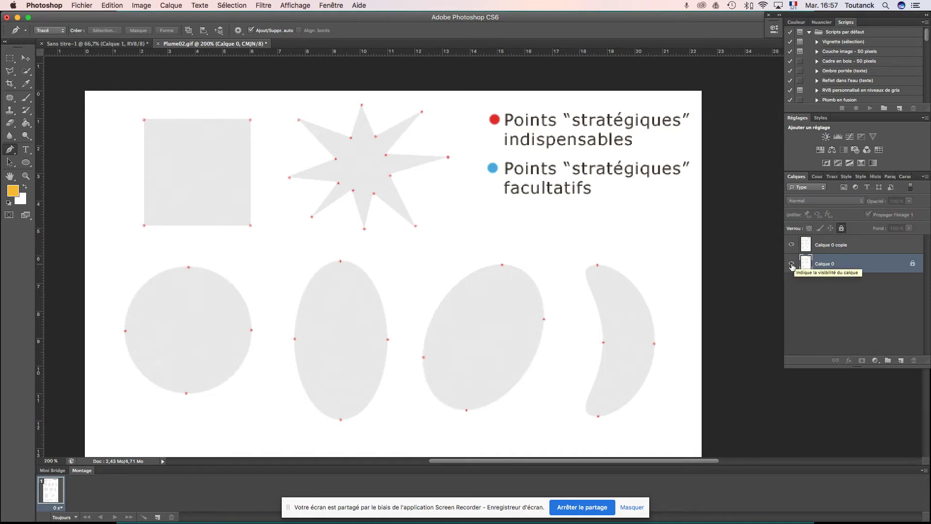
left_click(791, 265)
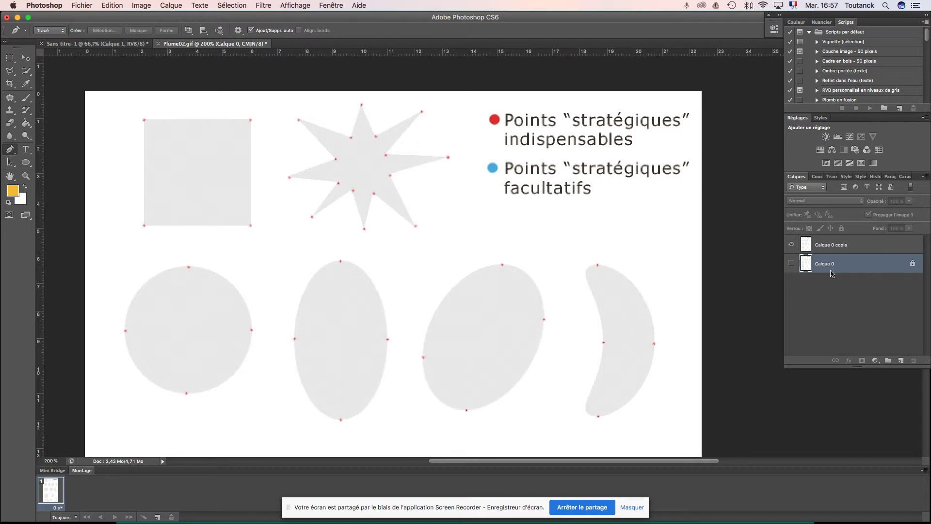
left_click(824, 247)
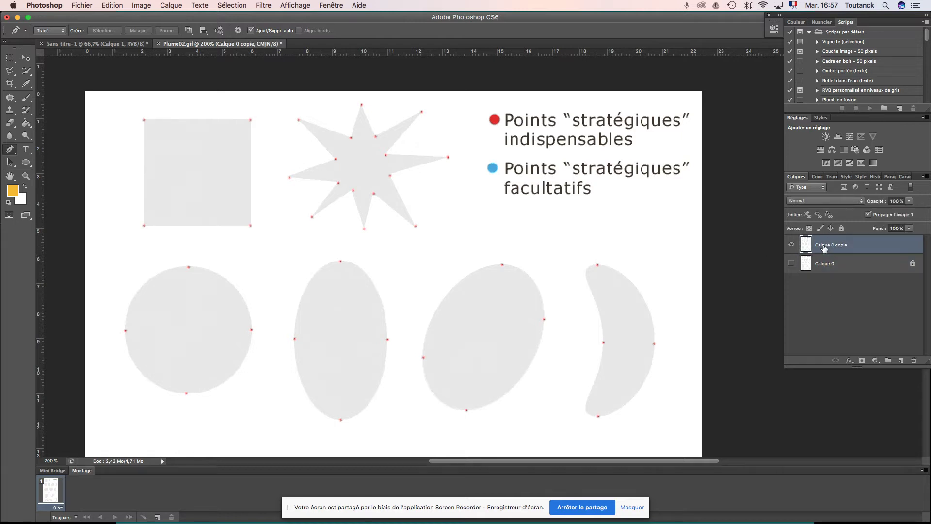
Step: Examine the exercise shapes with their strategic points, and compare the document's list of paths with its list of layers
key("super+minus")
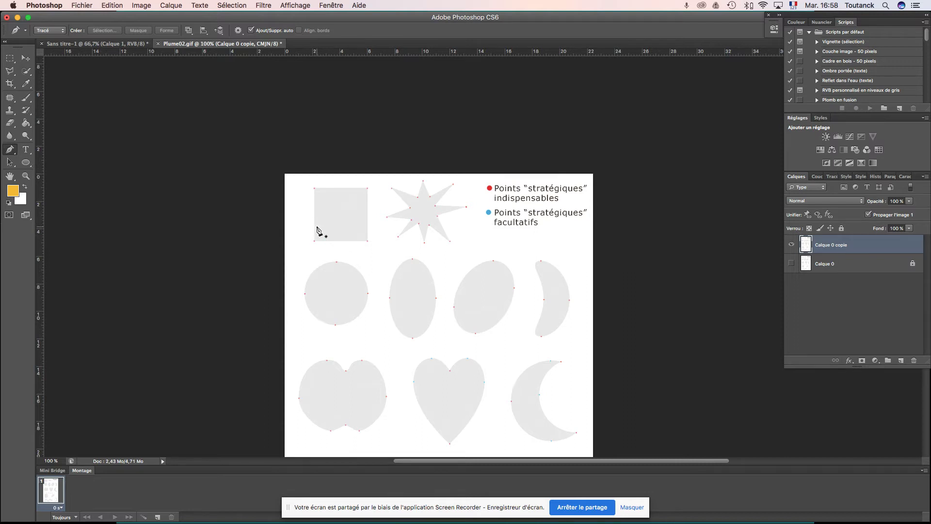
key("super+plus")
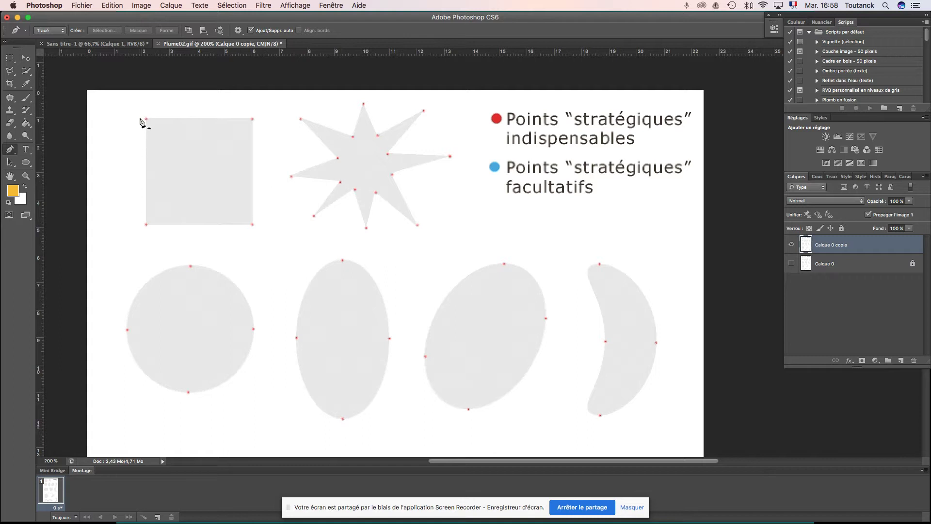
scroll(257, 251, "down", 12)
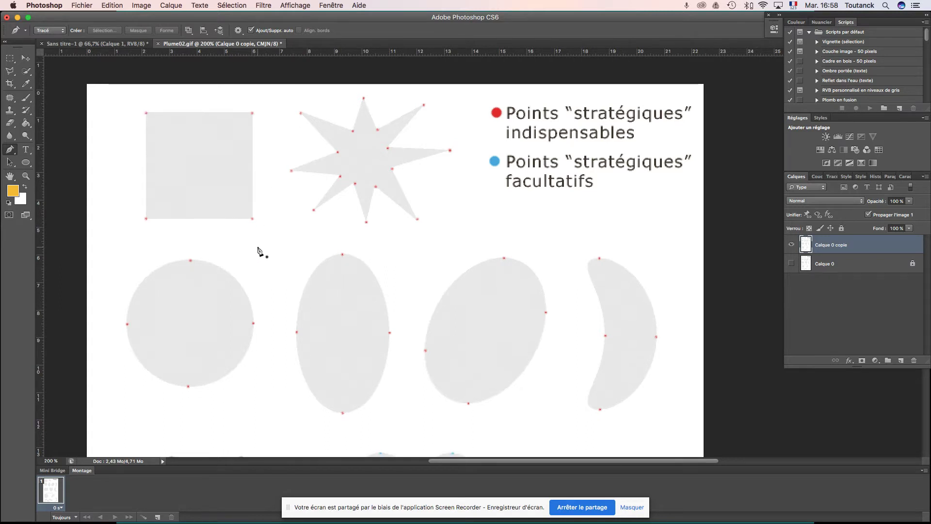
scroll(257, 252, "up", 13)
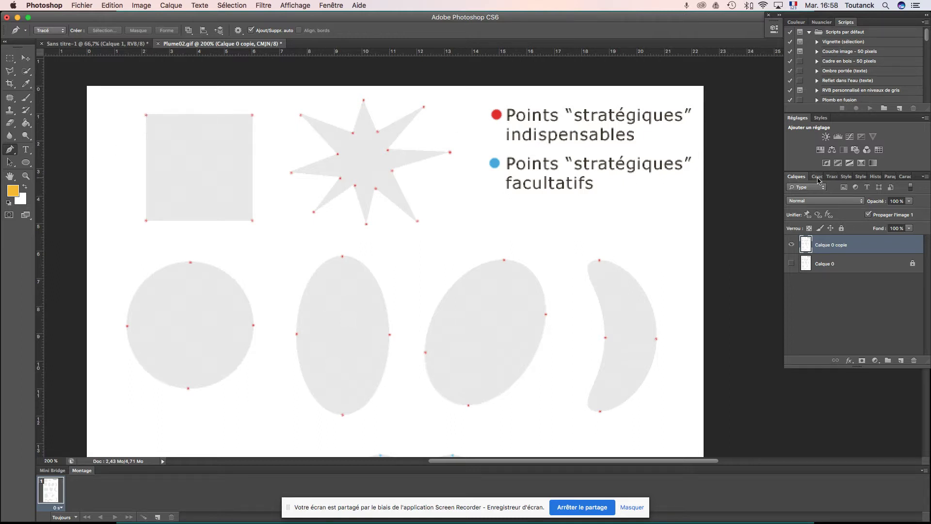
left_click(832, 177)
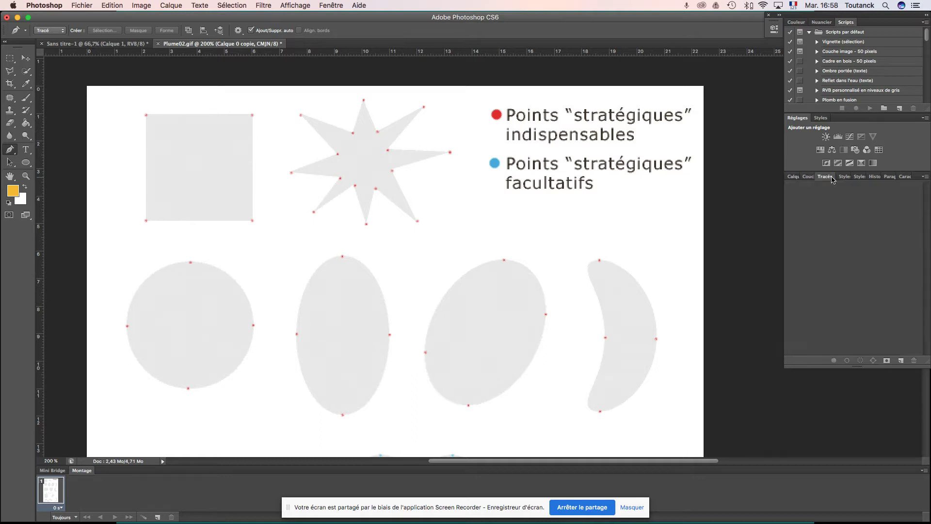
left_click(793, 177)
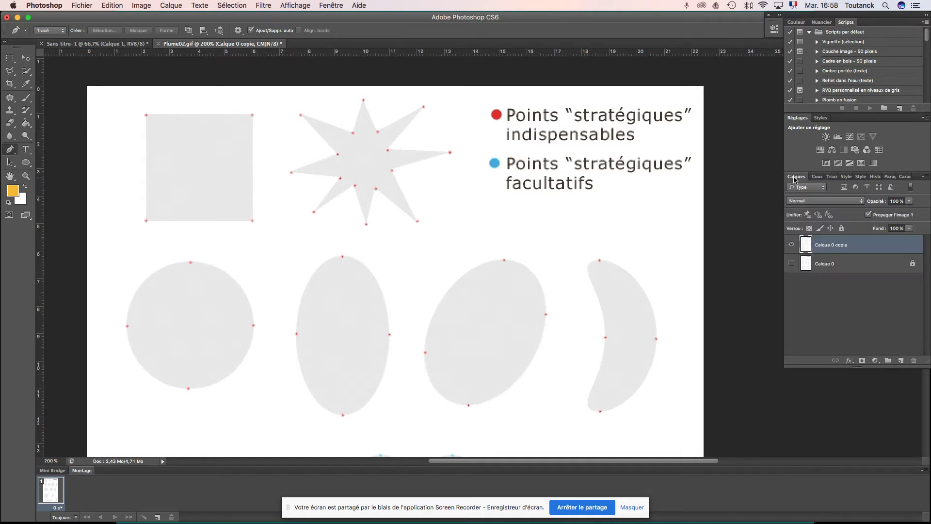
left_click(830, 177)
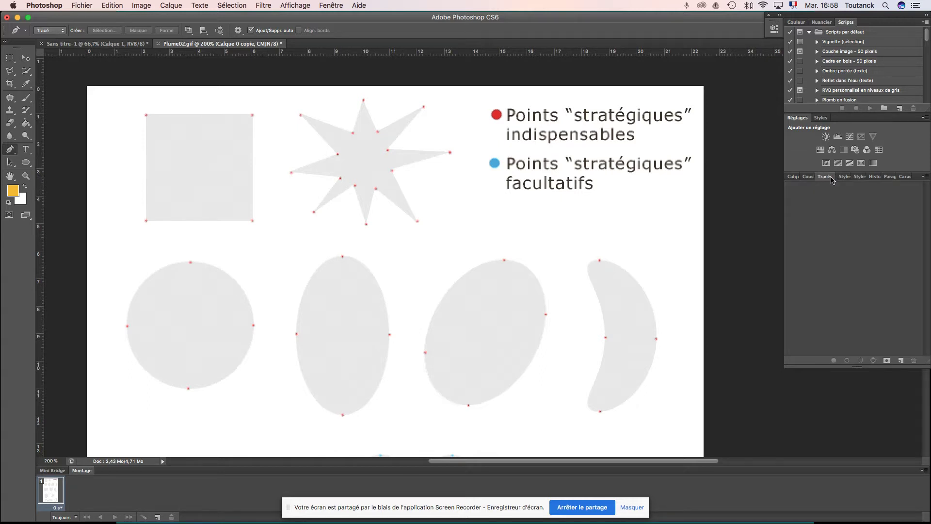
left_click(794, 177)
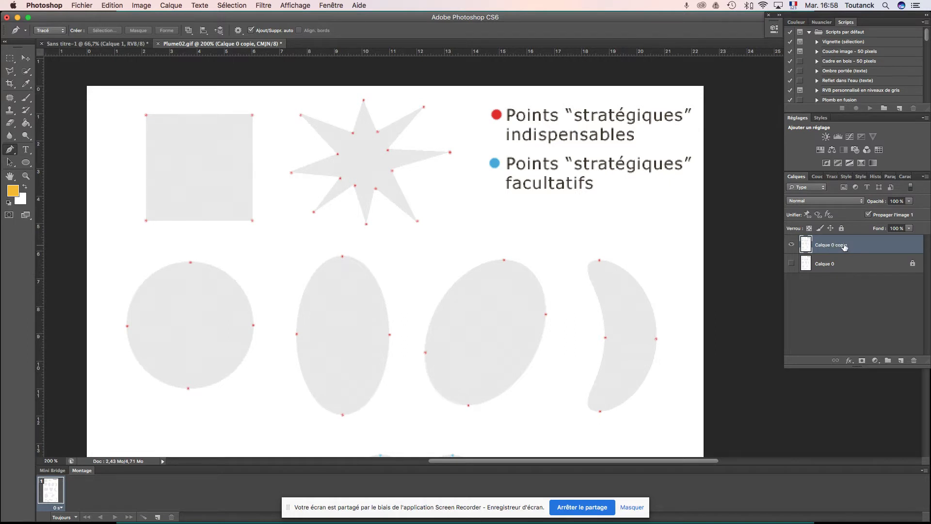
Step: Trace the grey square as a closed Pen tool path through its four red corner points
left_click(831, 177)
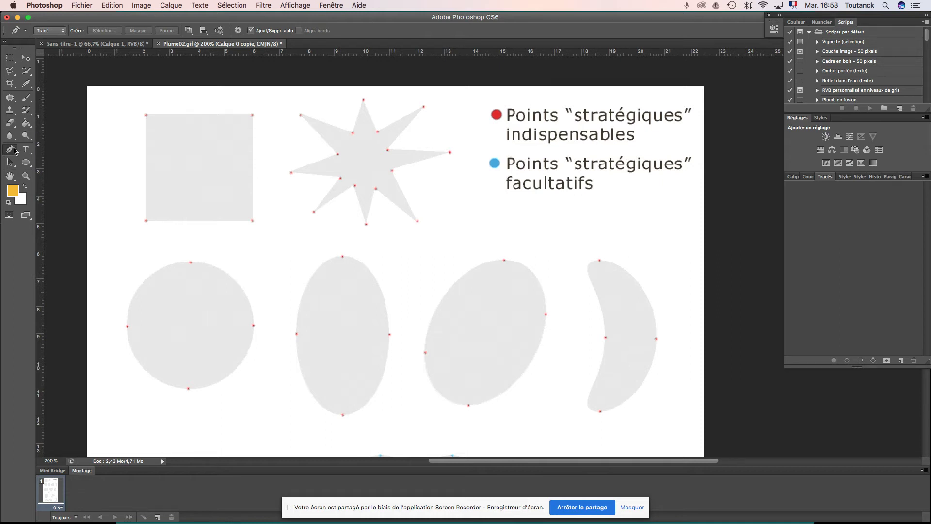
left_click(146, 115)
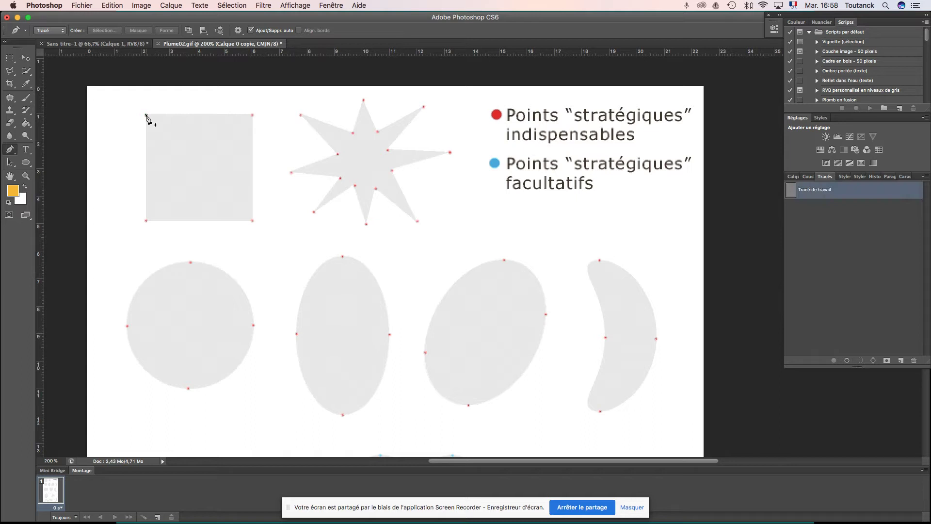
left_click(253, 116)
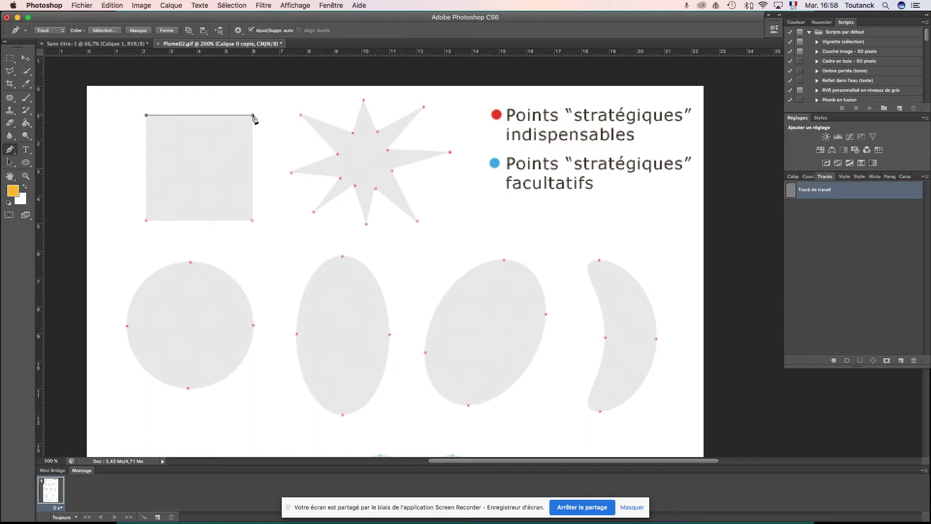
left_click(253, 221)
left_click(146, 221)
key("super+z")
left_click(146, 222)
left_click(147, 117)
Step: Save the square's work path under the name carré
double_click(818, 193)
type("carré")
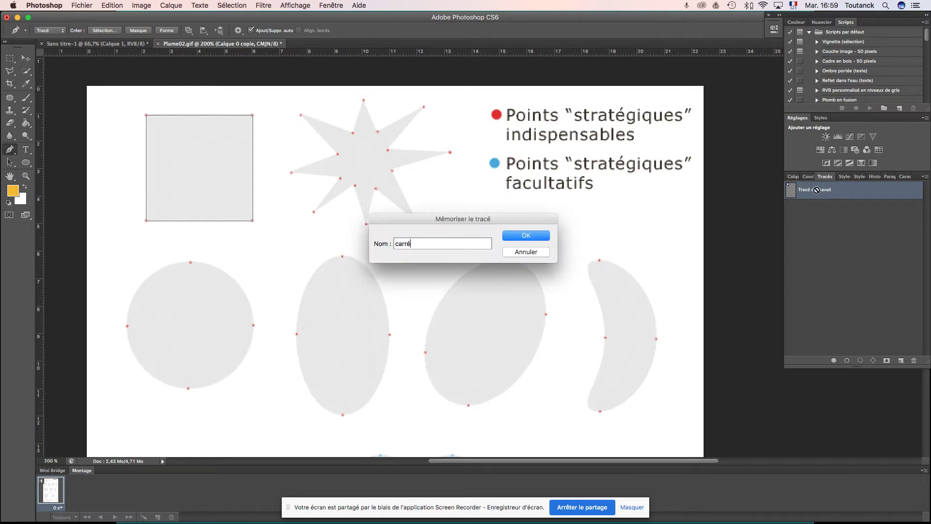
key("Return")
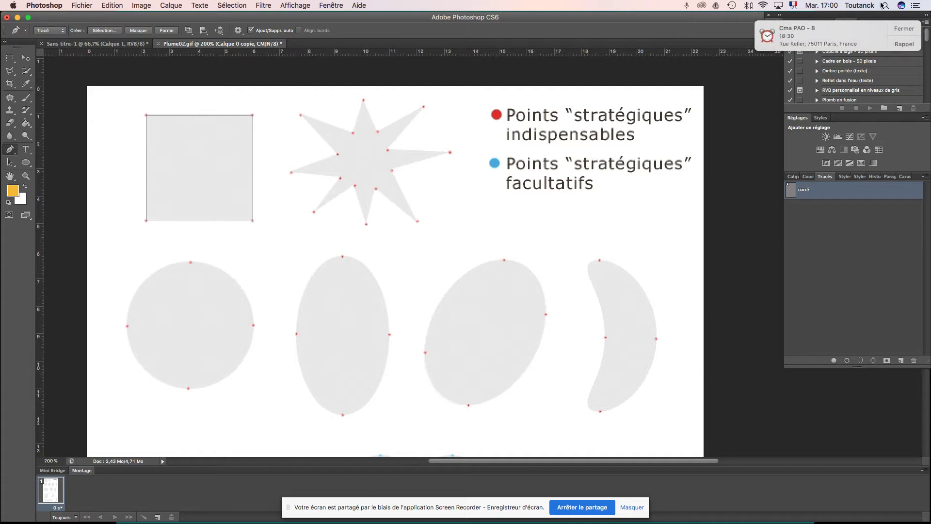
Step: Turn the carré path into a new anti-aliased selection with a 0-pixel feather radius
left_click(904, 29)
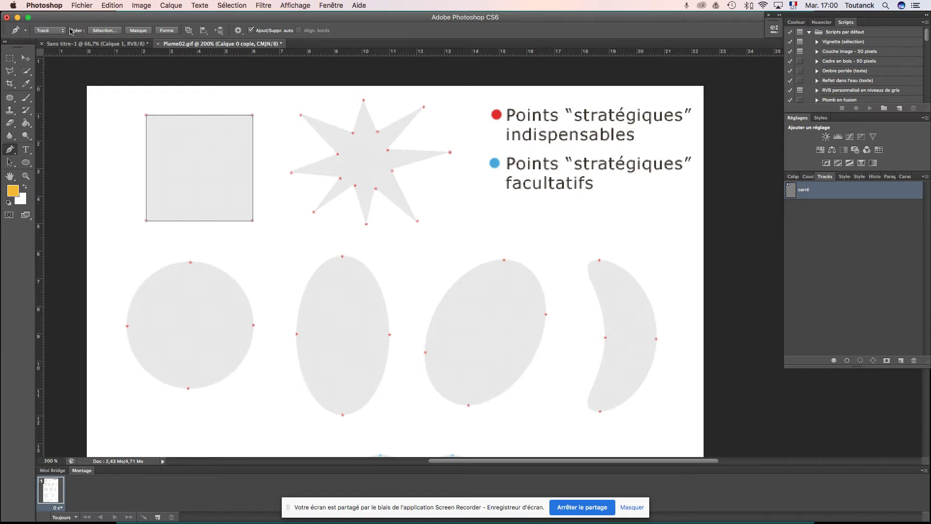
left_click(103, 30)
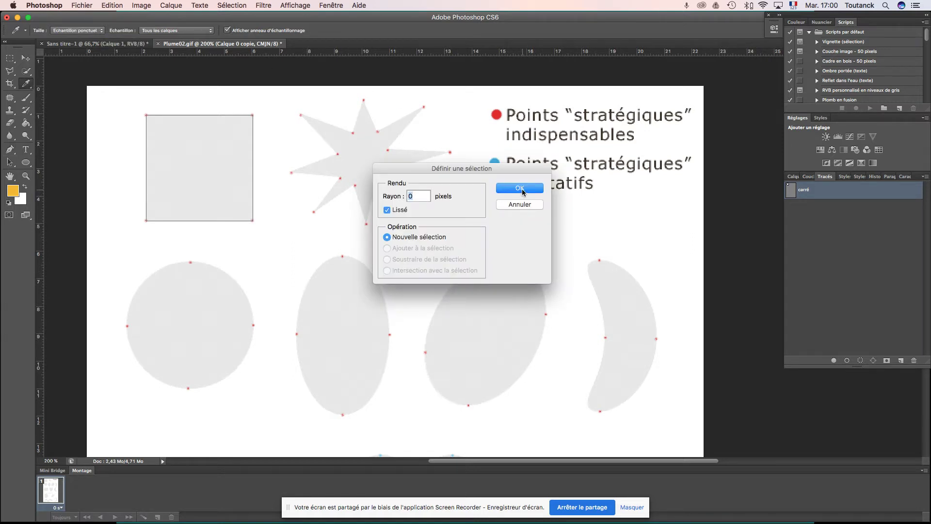
left_click(521, 190)
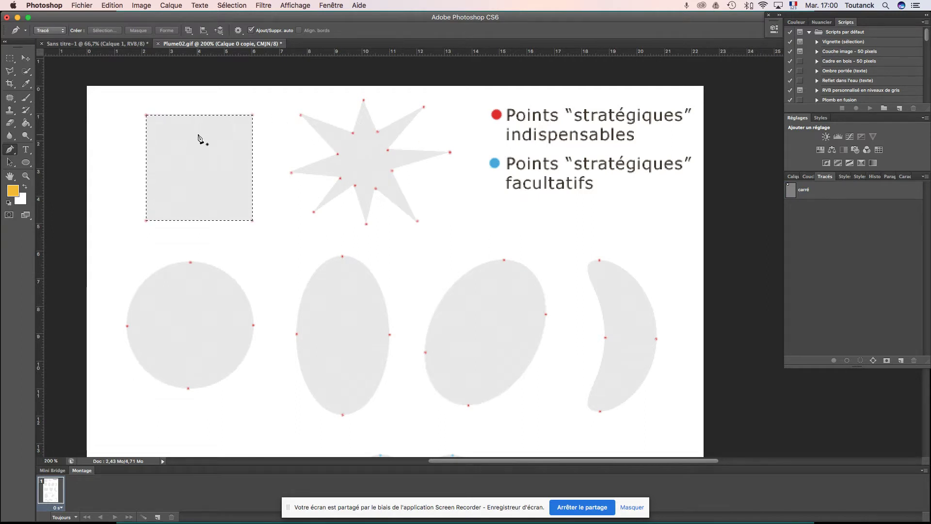
Step: Copy the selected square and paste it into a new transparent CMYK document of 110 × 109 pixels at 72 pixels/inch
left_click(25, 61)
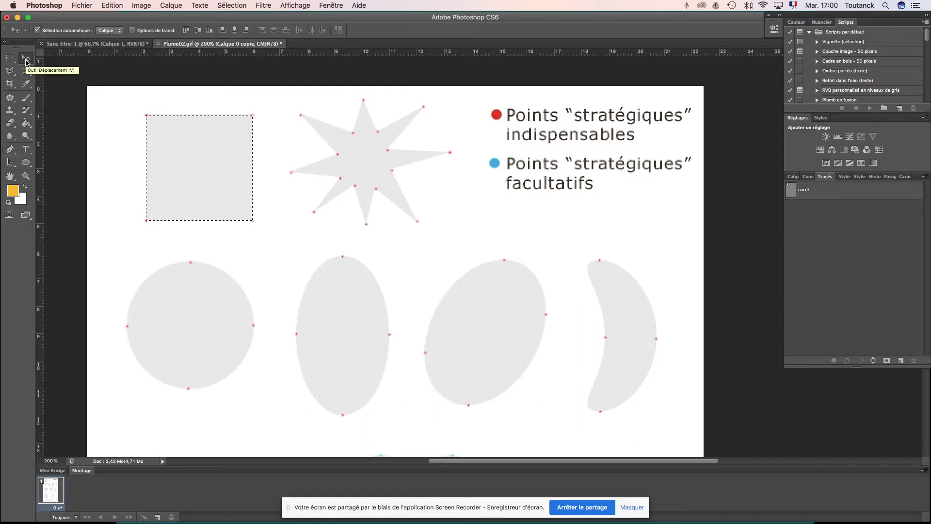
left_click(794, 176)
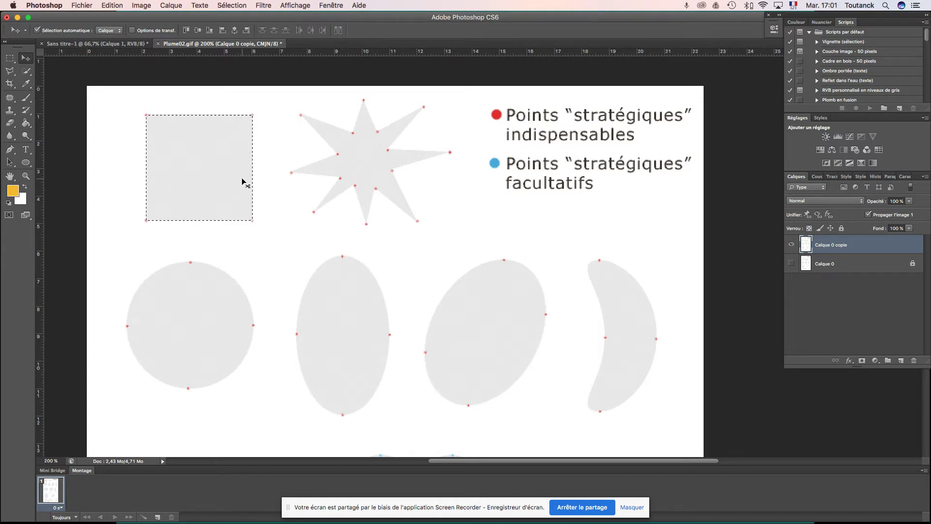
left_click(84, 6)
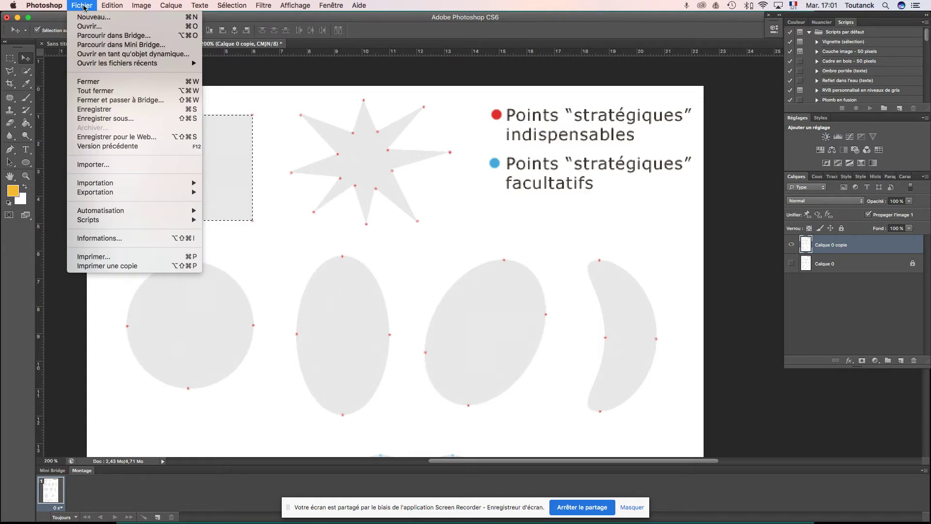
left_click(90, 17)
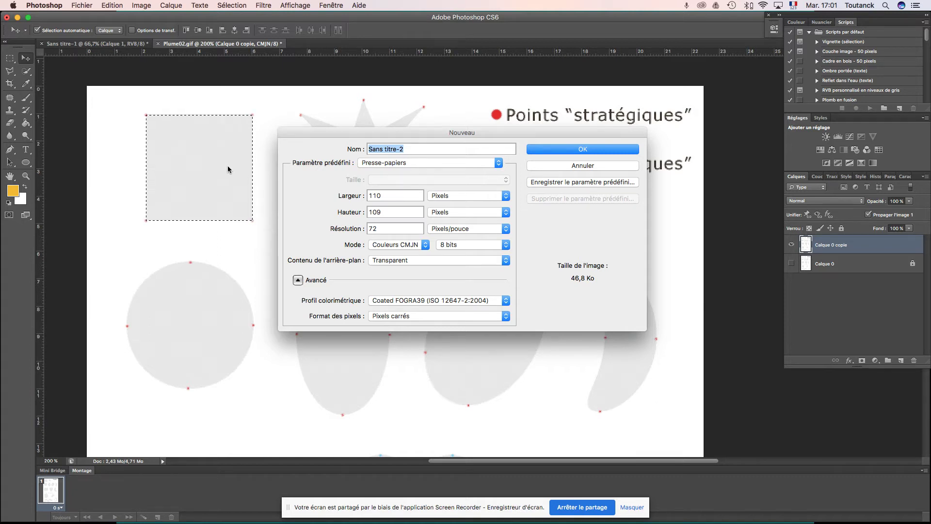
left_click(545, 151)
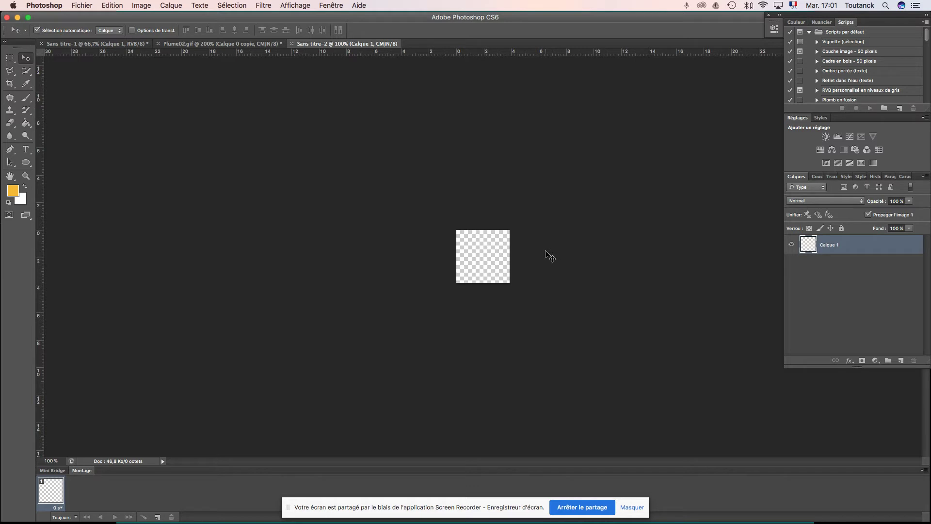
key("super+BackSpace")
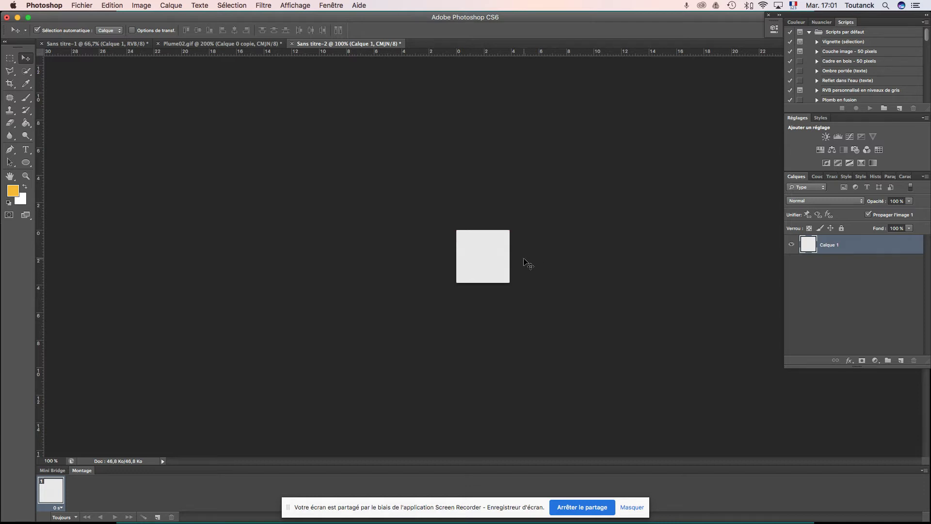
key("super+plus")
key("super+plus")
key("super+plus")
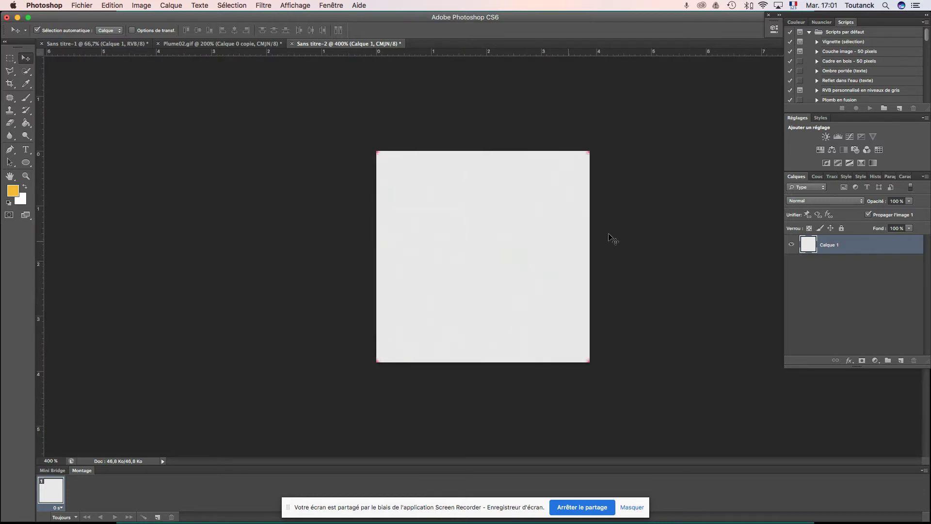
Step: Toggle the visibility of Calque 1 to check the pasted square against the transparent background, leaving the layer shown
left_click(791, 244)
left_click(791, 245)
left_click(792, 244)
left_click(792, 245)
left_click(792, 245)
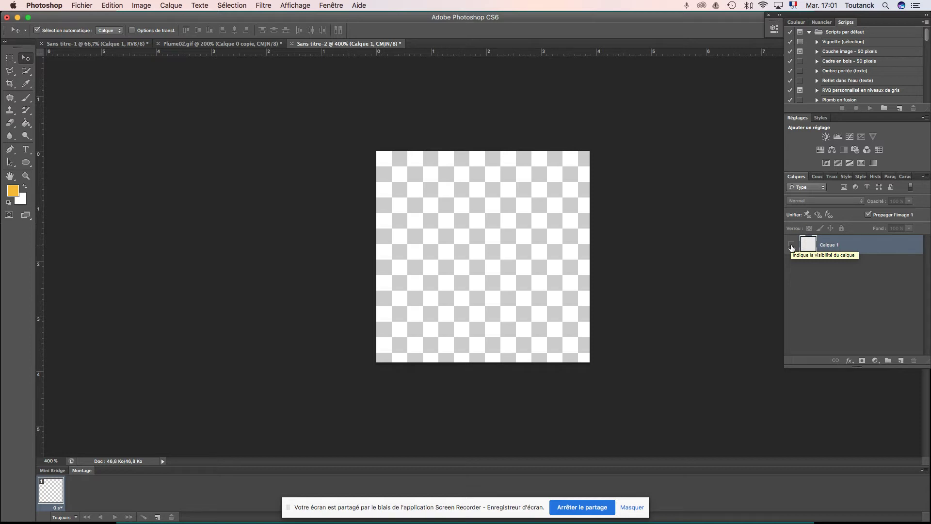
left_click(792, 245)
Step: Return to Plume02.gif, clear the selection and display the saved carré path again
left_click(209, 43)
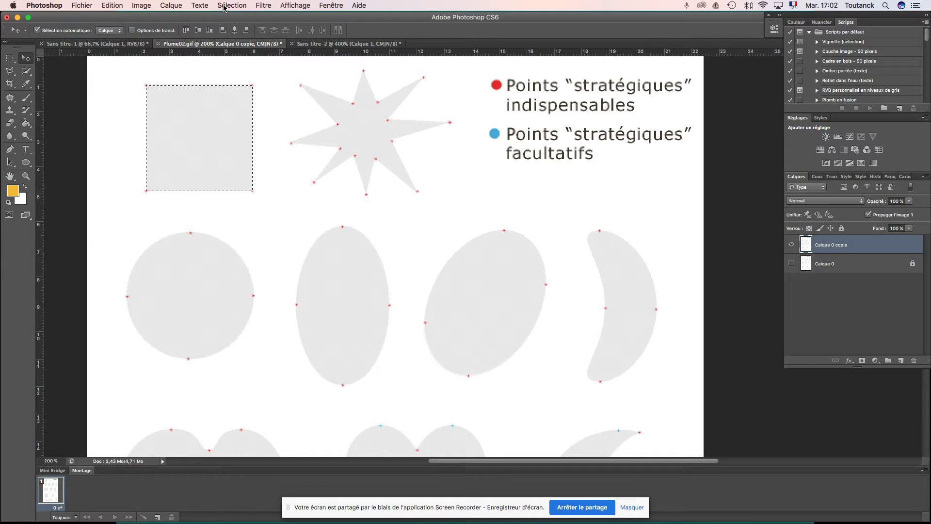
key("super+d")
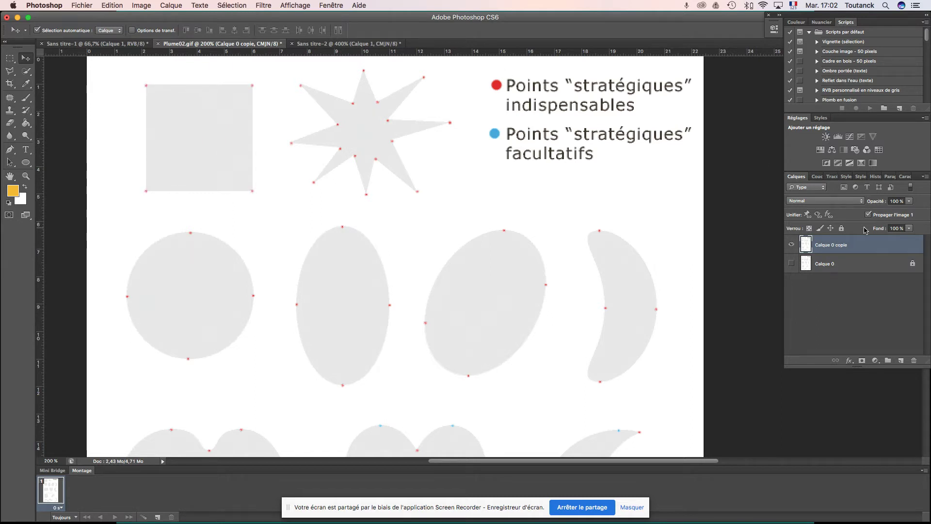
left_click(830, 175)
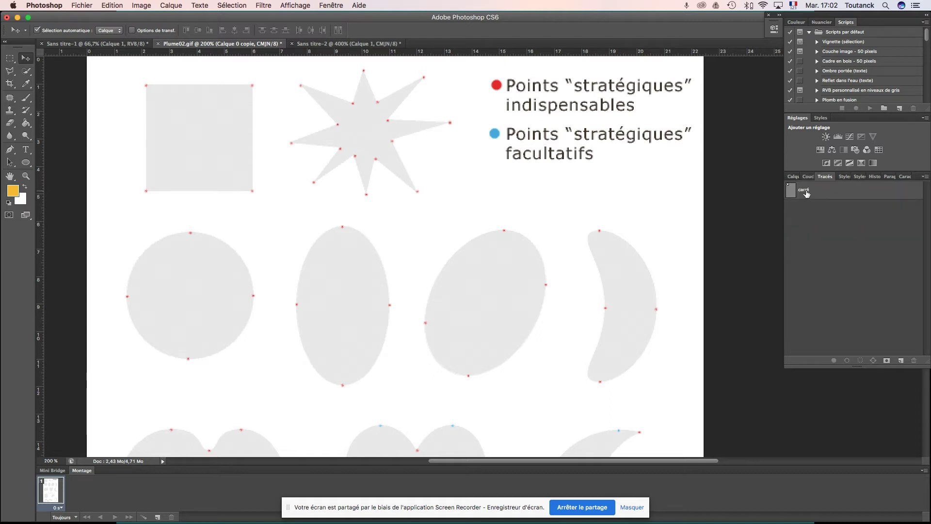
left_click(806, 193)
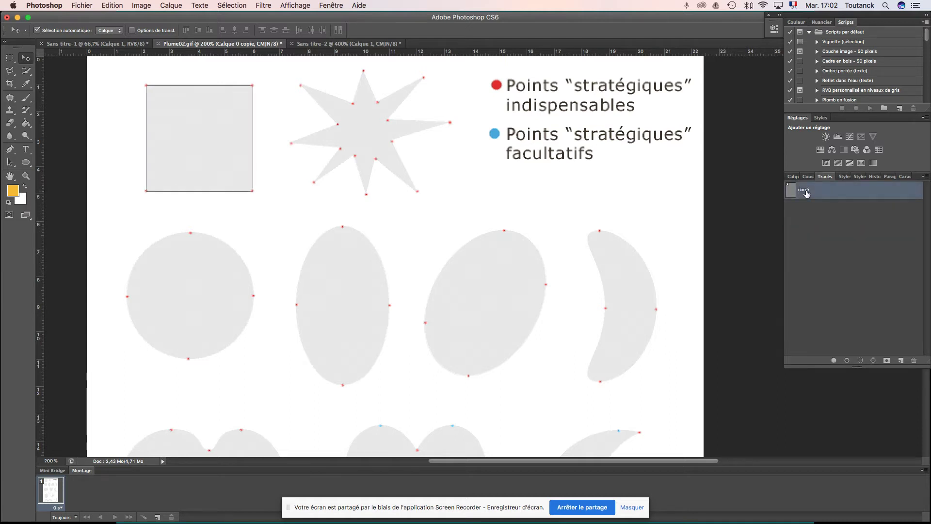
left_click(791, 178)
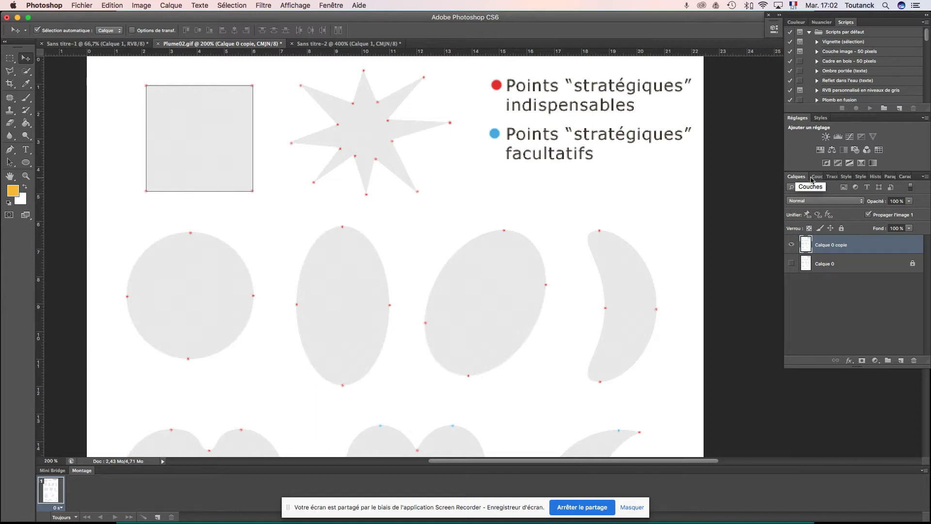
key("super+Tab")
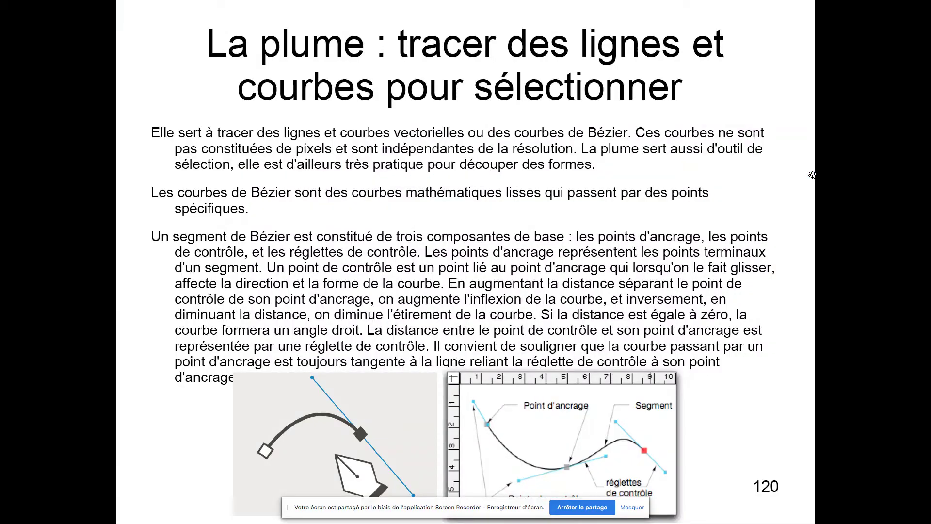
key("Right")
key("Right")
key("Right")
key("Right")
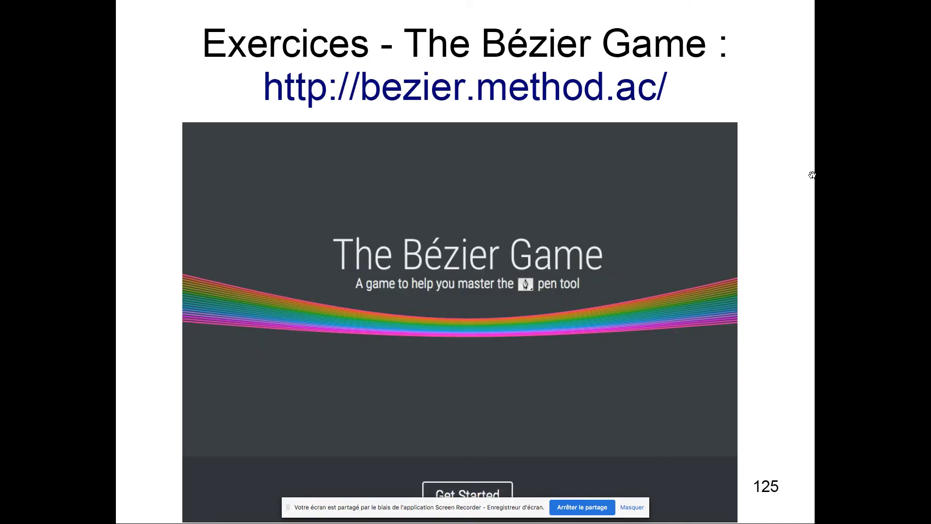
key("Right")
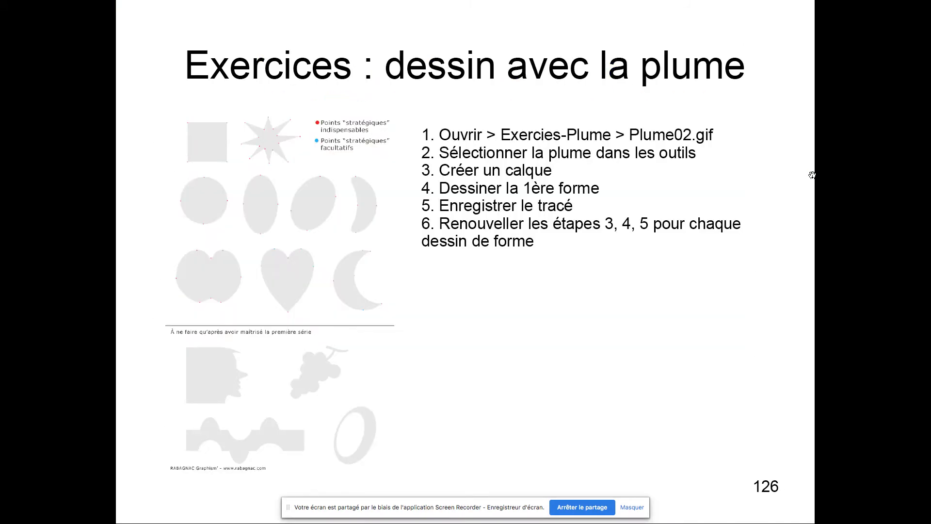
key("Right")
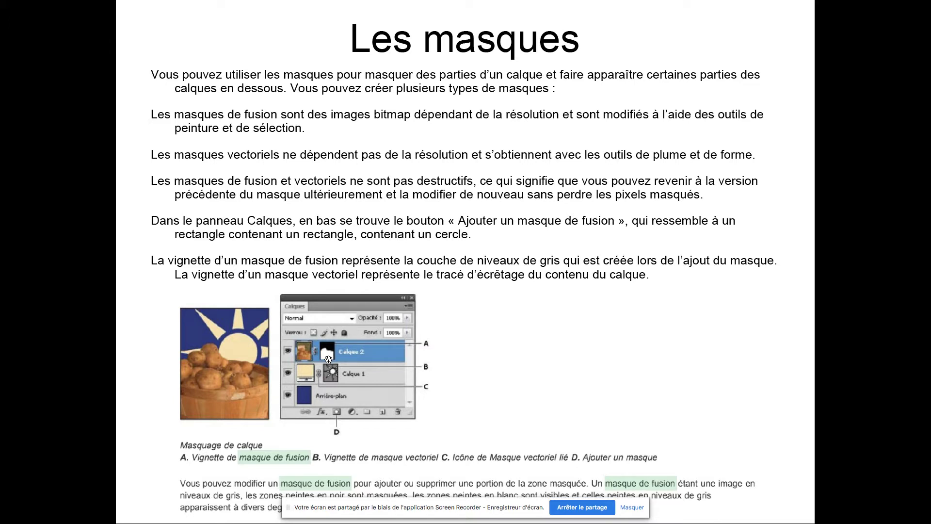
key("Right")
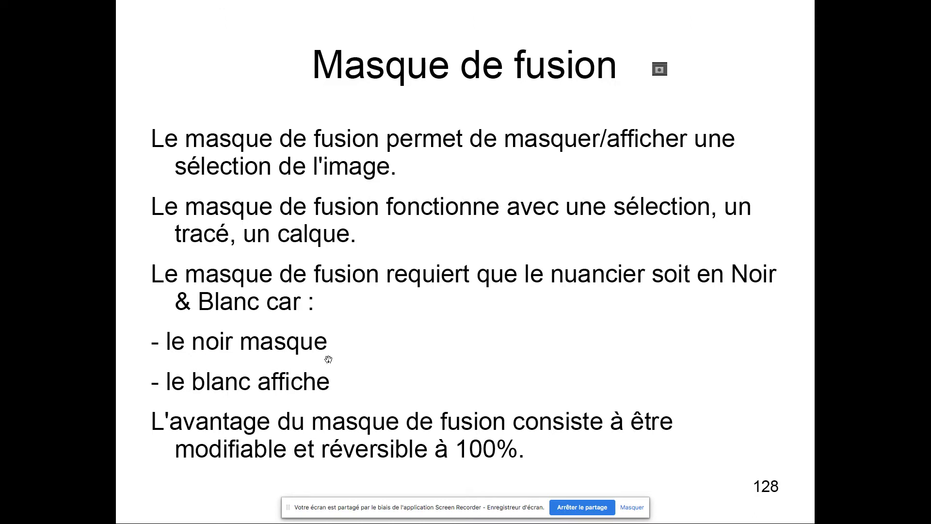
key("Left")
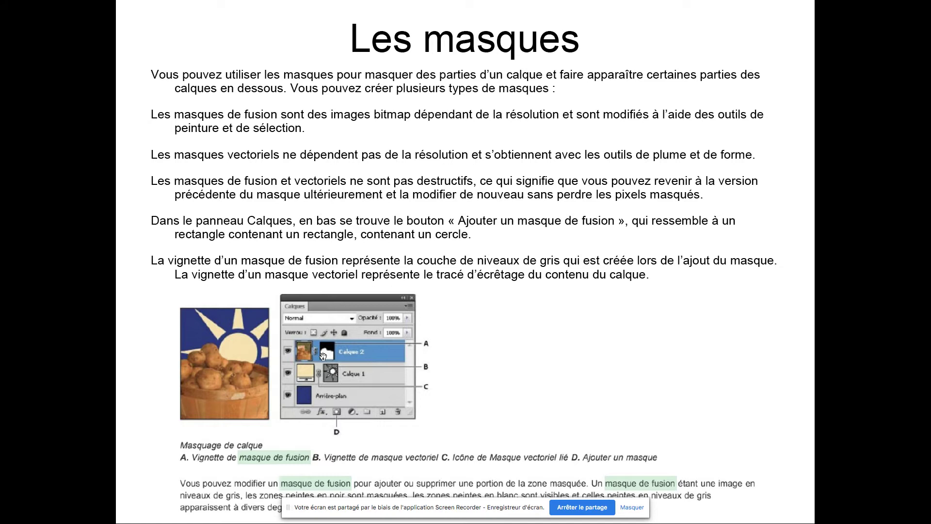
key("Right")
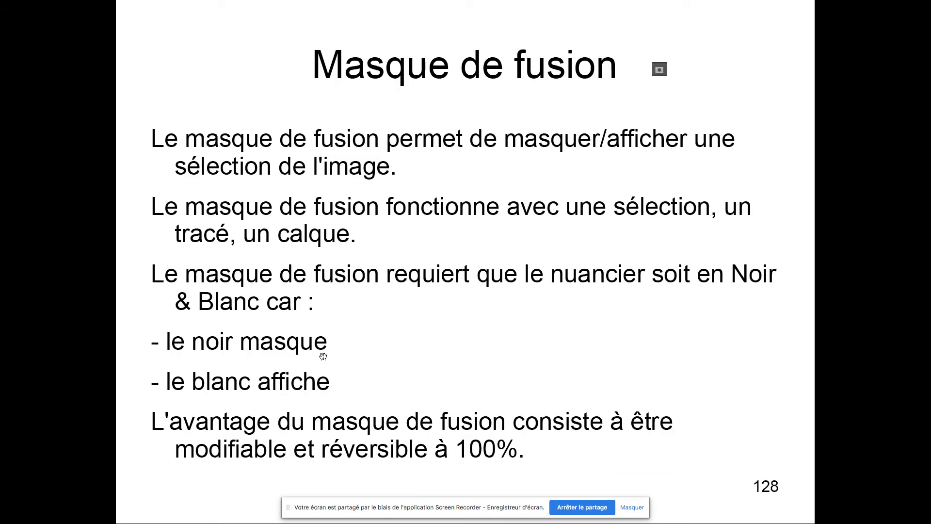
key("super+Tab")
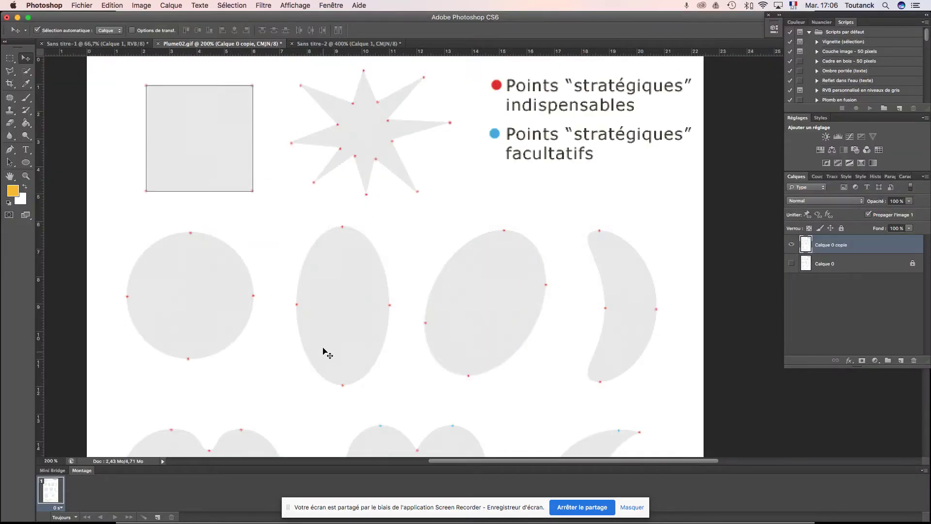
Step: Reset the foreground and background colours to black and white, and activate the Pen tool
left_click(10, 202)
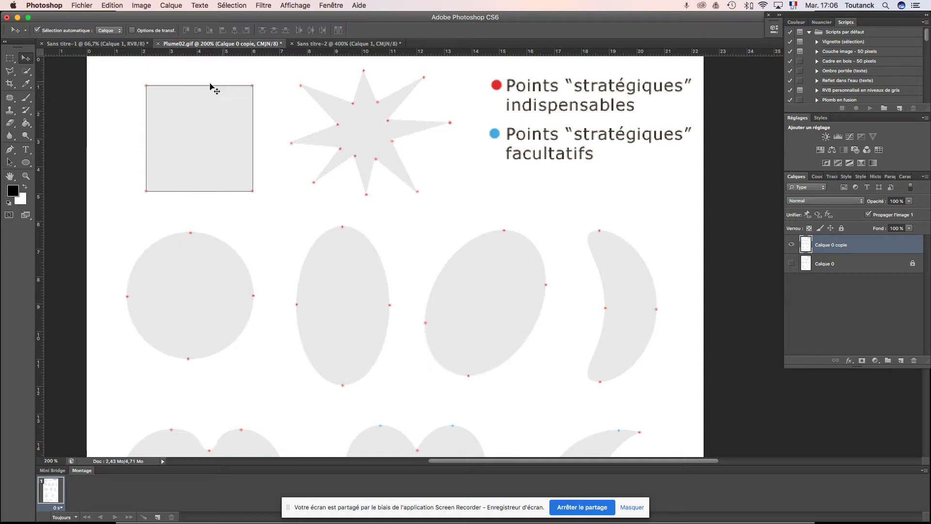
left_click(10, 151)
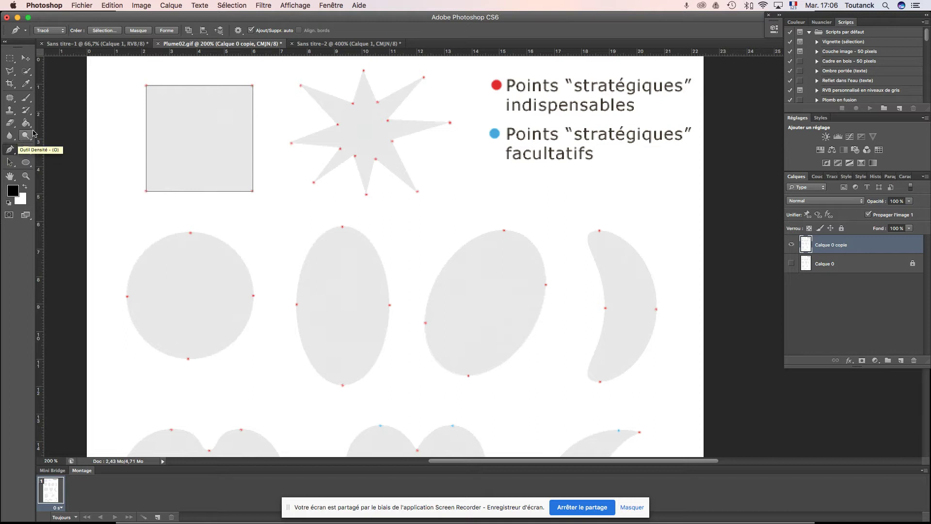
key("super+minus")
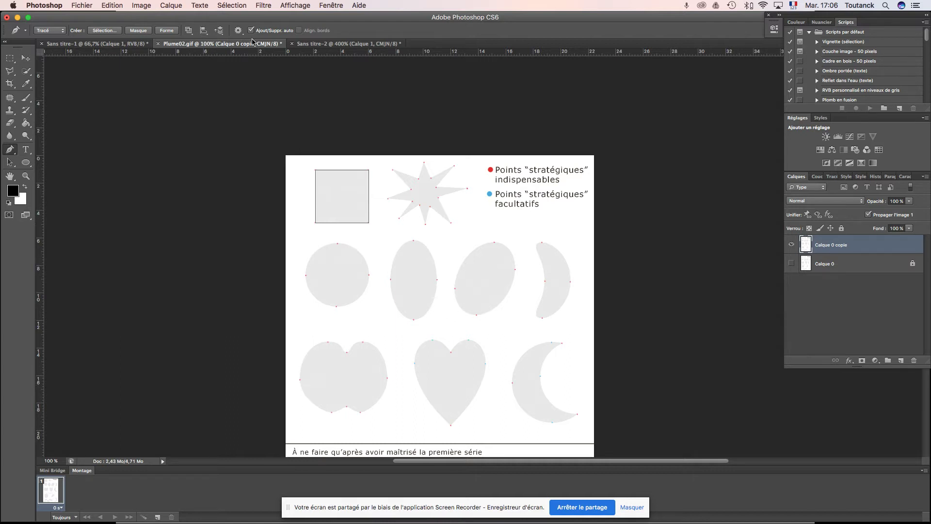
Step: Compare the extracted square in Sans titre-2 with the original shapes in Plume02.gif
left_click(315, 45)
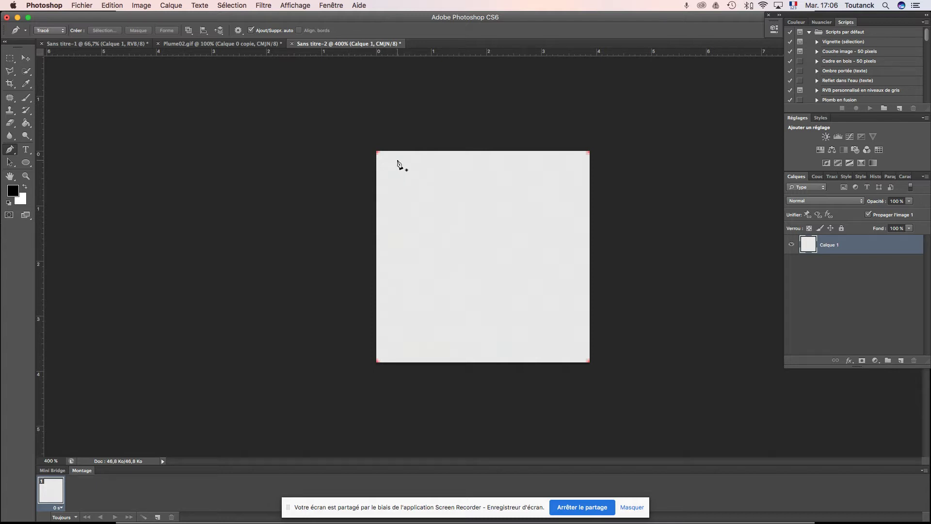
left_click(206, 44)
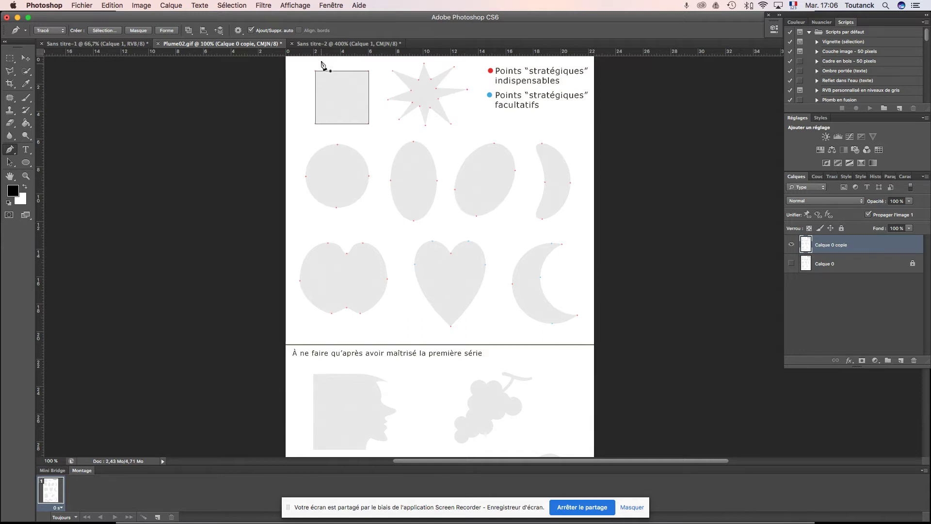
left_click(322, 44)
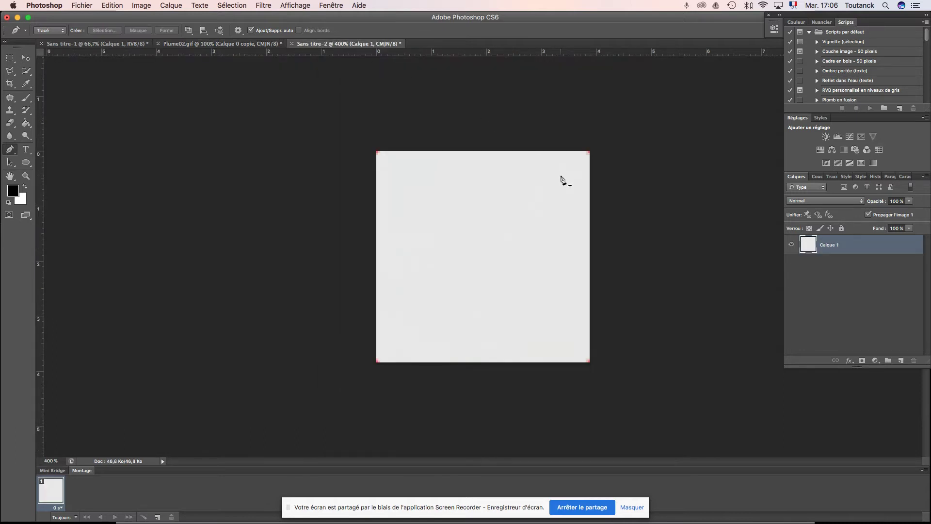
Step: Return to Plume02.gif and examine the traced square beside the other practice shapes
key("super+minus")
key("super+minus")
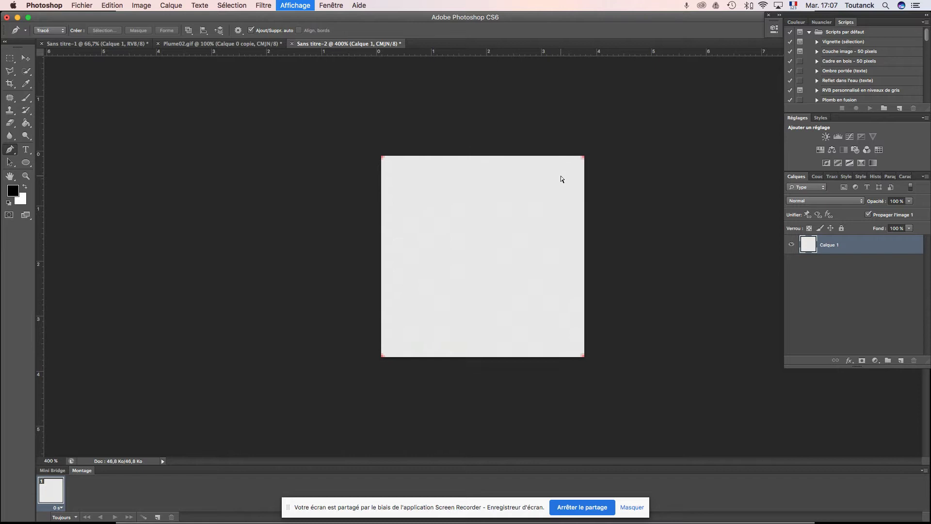
left_click(221, 44)
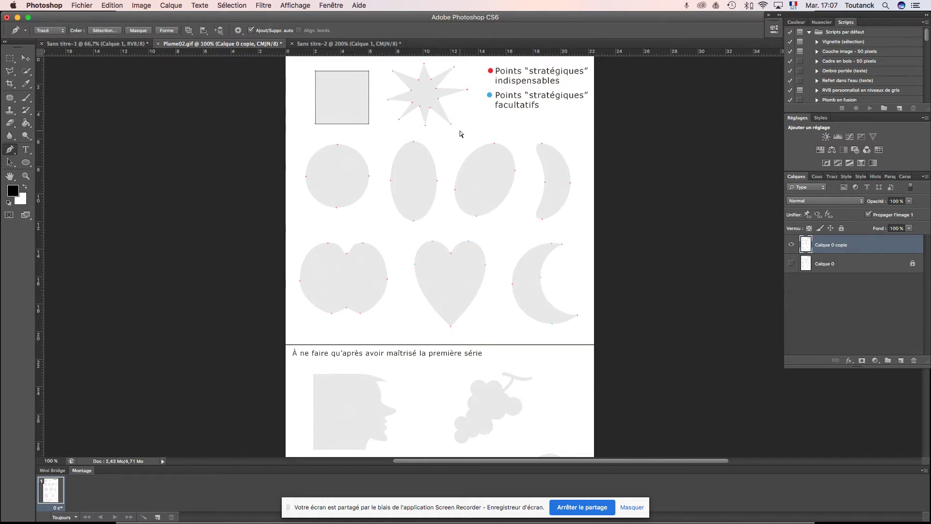
key("super+plus")
left_click_drag(417, 109, 392, 349)
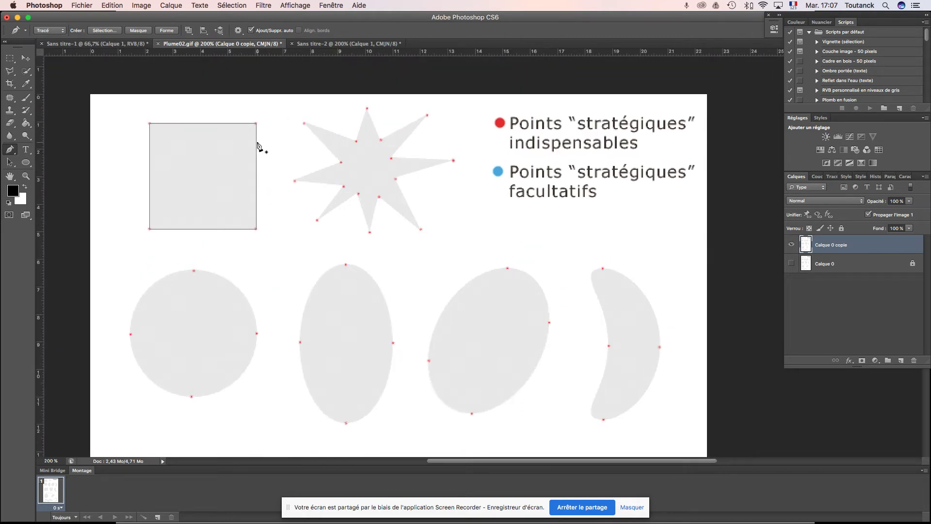
key("super+minus")
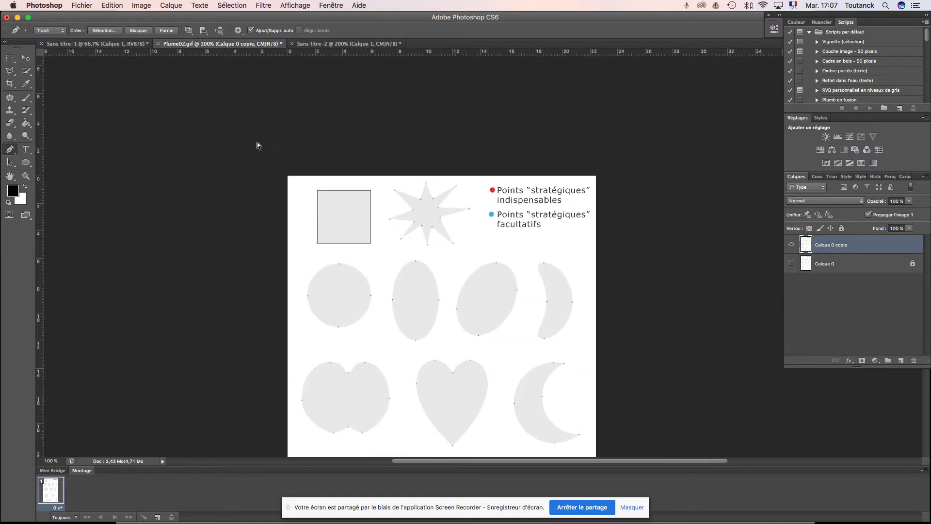
left_click_drag(369, 235, 279, 151)
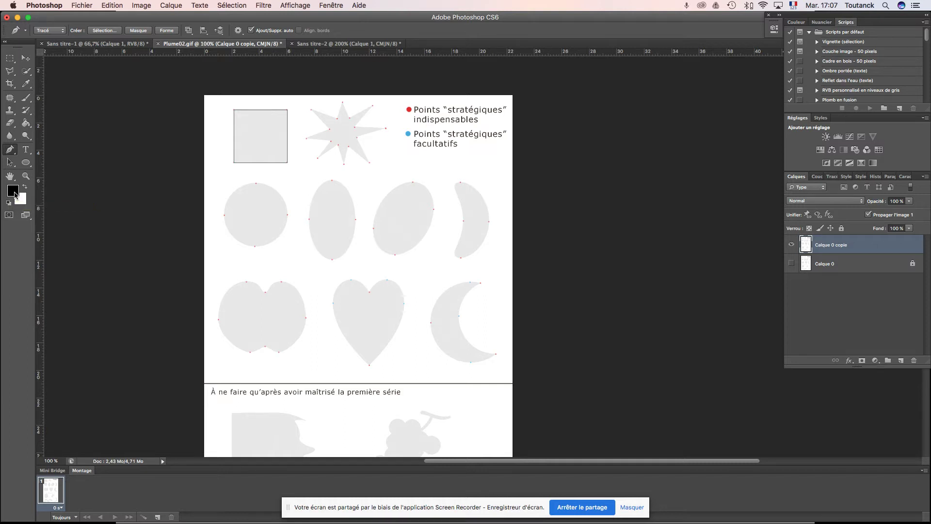
Step: With white as the foreground colour, try a vector mask from the square path on Calque 0 copie, inspect it and undo it
left_click(25, 186)
left_click(140, 32)
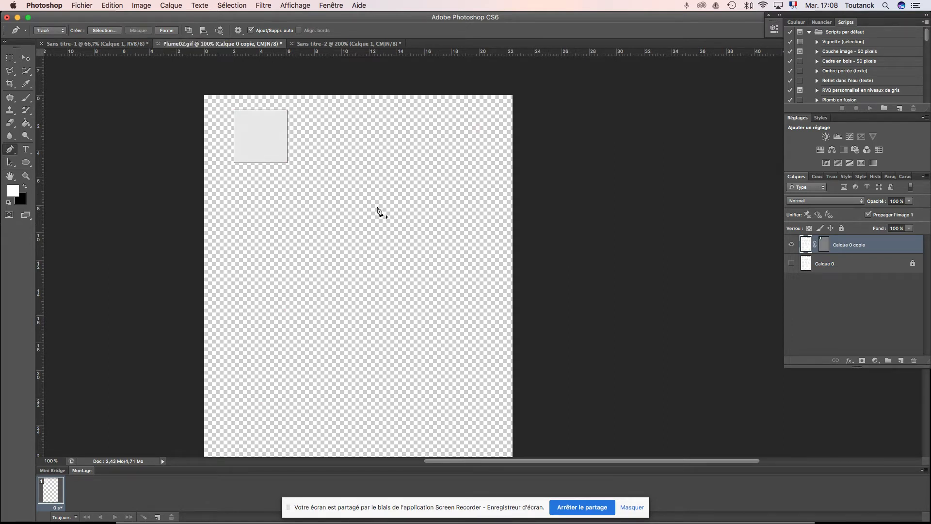
scroll(351, 254, "down", 5)
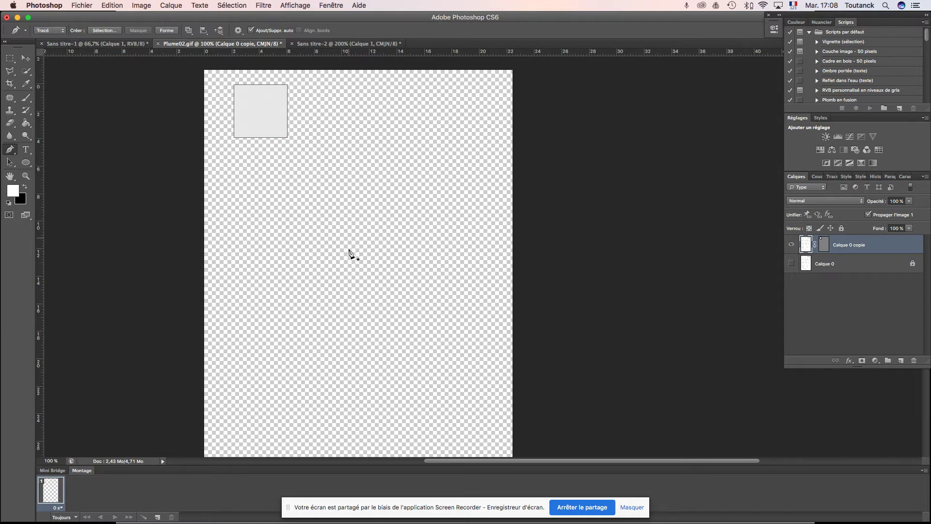
scroll(351, 254, "down", 3)
scroll(351, 254, "up", 8)
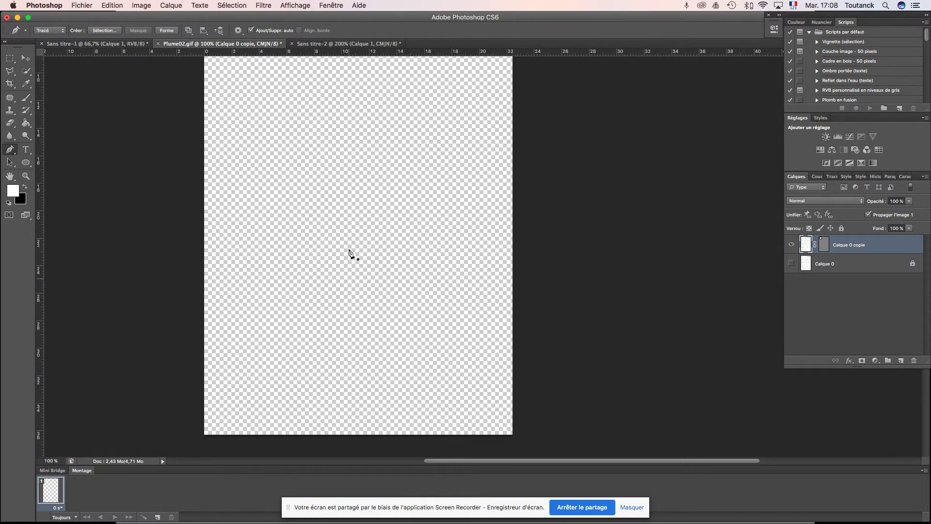
scroll(349, 251, "up", 2)
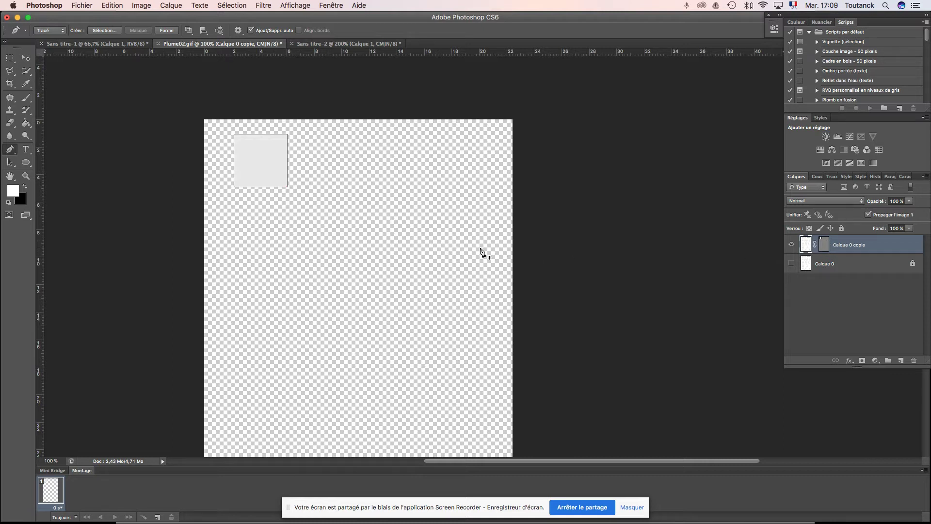
key("super+z")
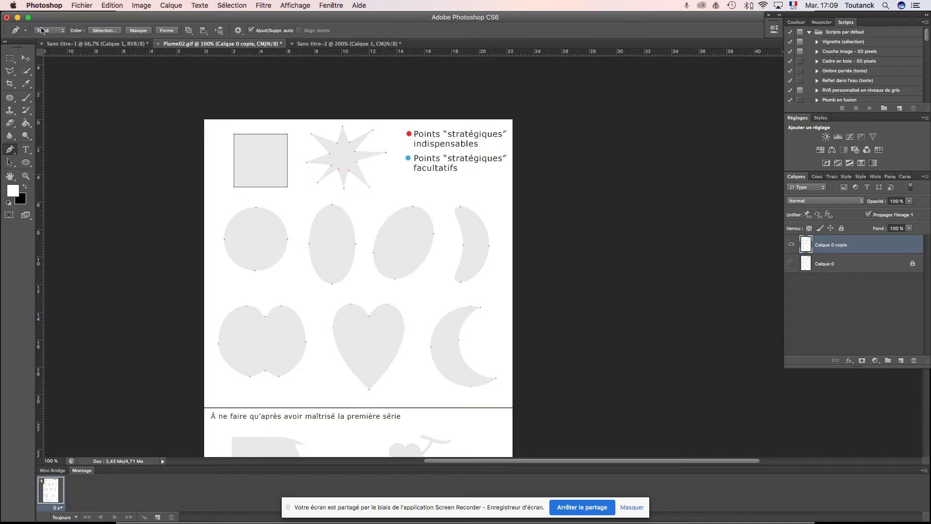
Step: Compare the square path's vector mask with white and with black as foreground, undoing the mask each time
left_click(139, 32)
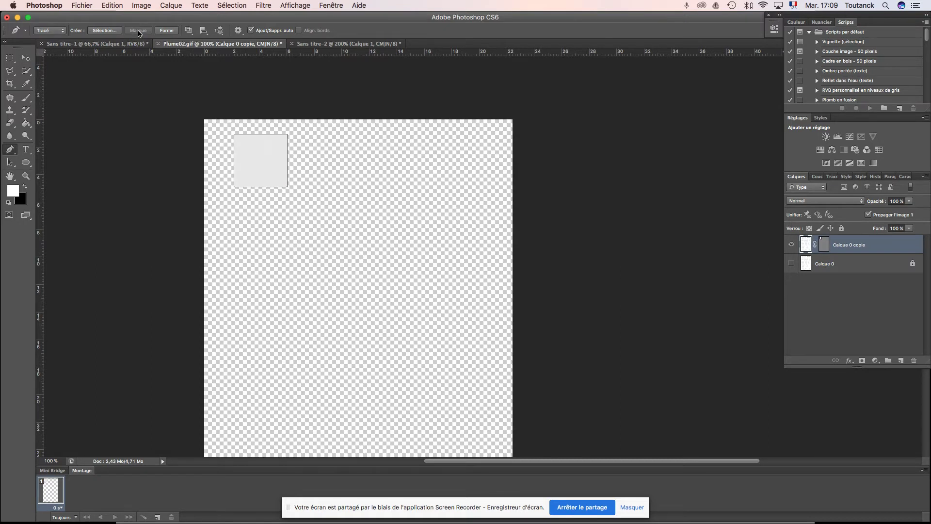
key("super+z")
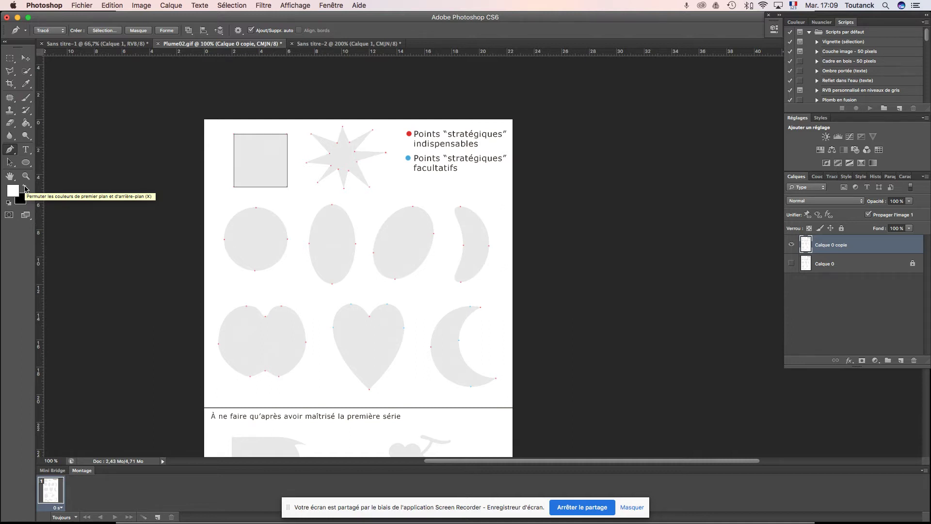
left_click(25, 188)
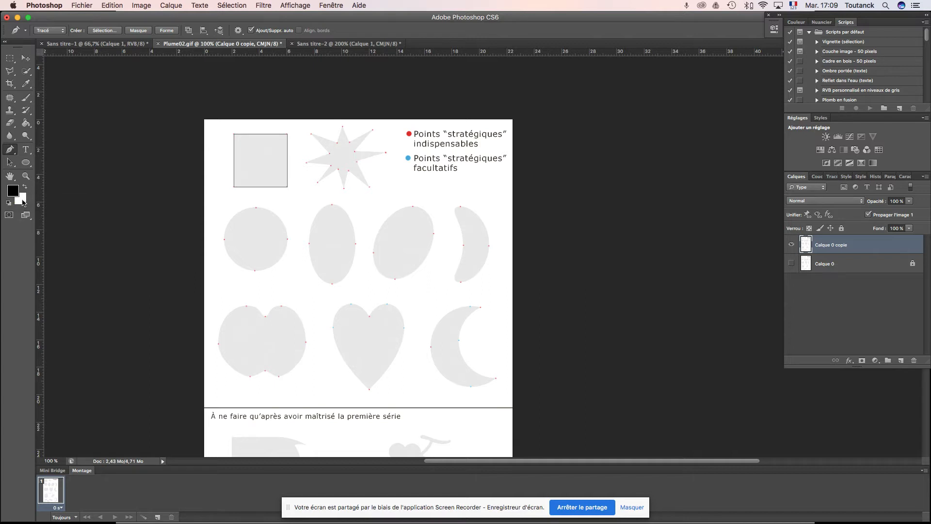
left_click(139, 30)
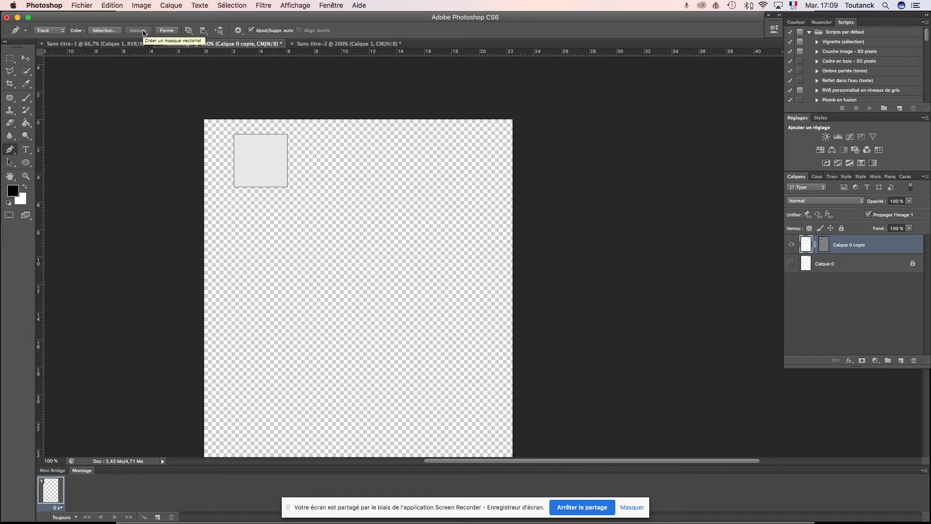
key("super+z")
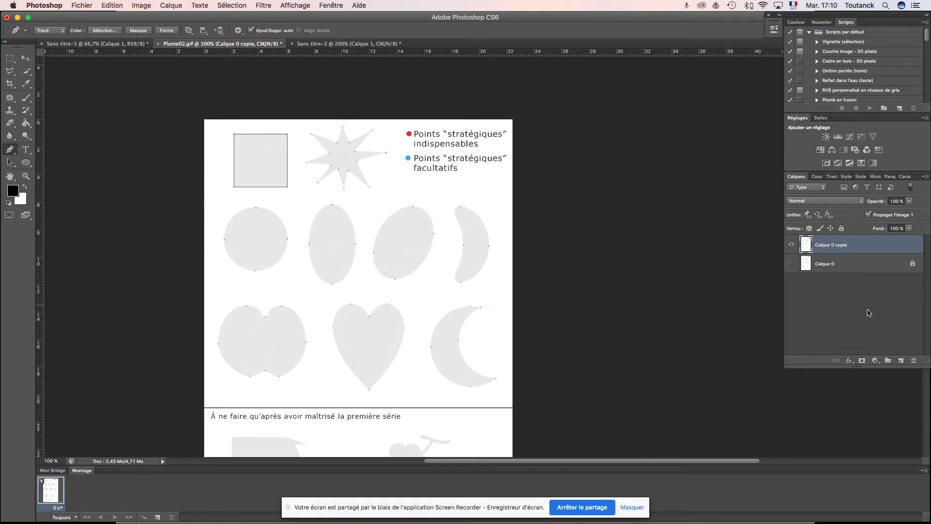
Step: Make white the foreground colour, trying a layer mask on Calque 0 copie before and after the swap and undoing both
left_click(861, 363)
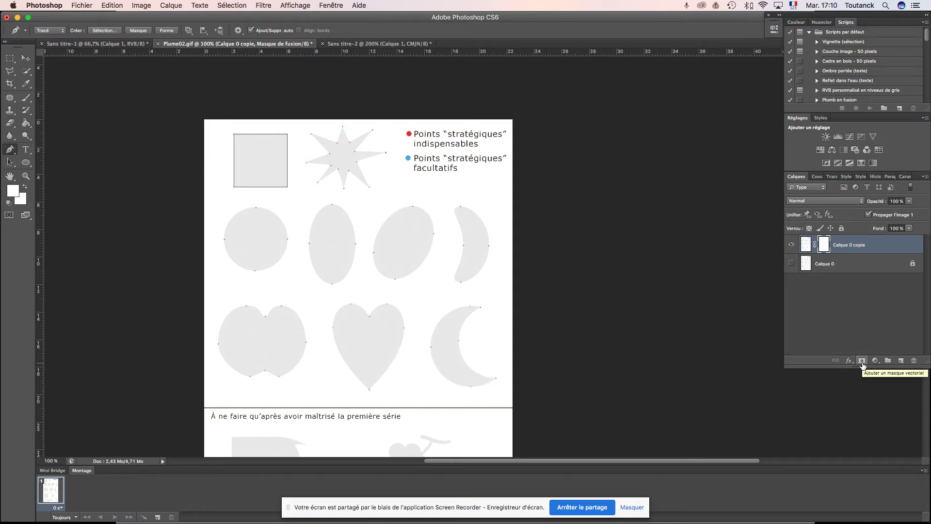
key("super+z")
left_click(25, 187)
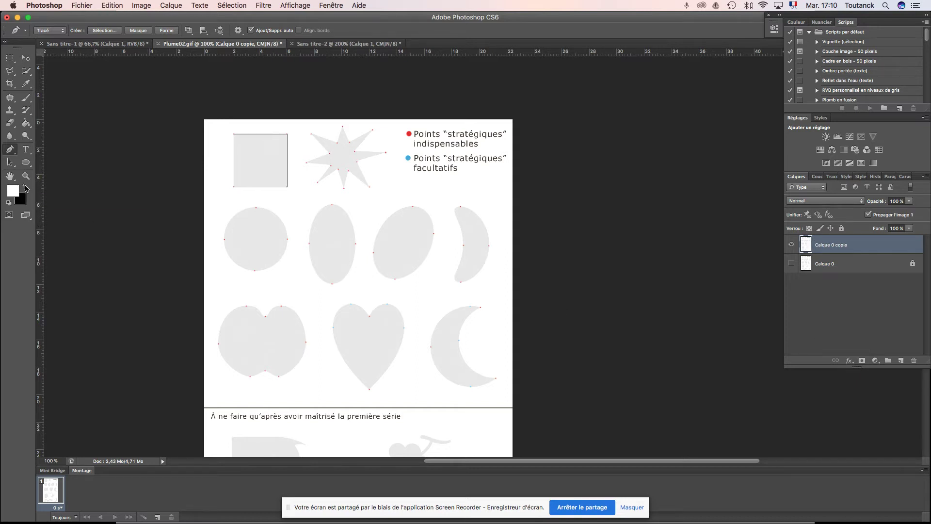
left_click(862, 361)
key("super+z")
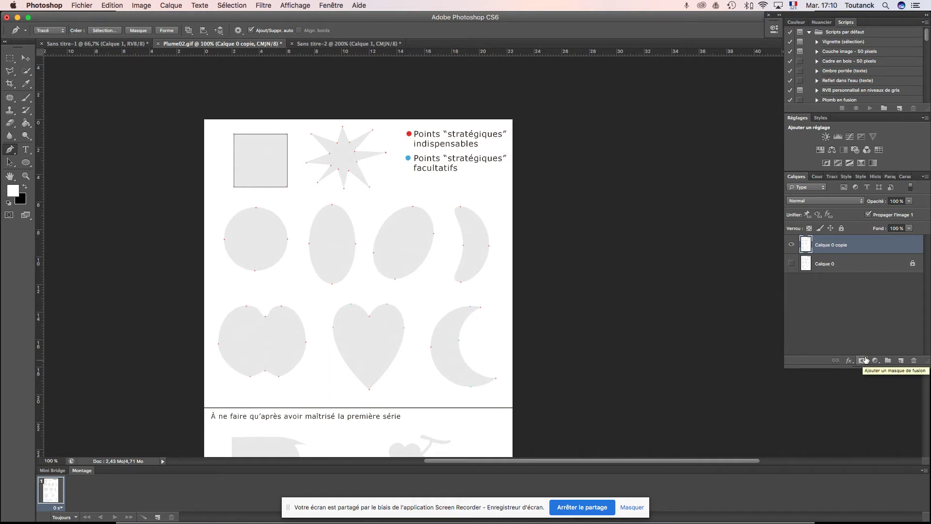
Step: Try masking Calque 0 copie with a new 0-pixel-radius, anti-aliased selection made from the square path, and undo the mask and selection
left_click(101, 31)
left_click(527, 190)
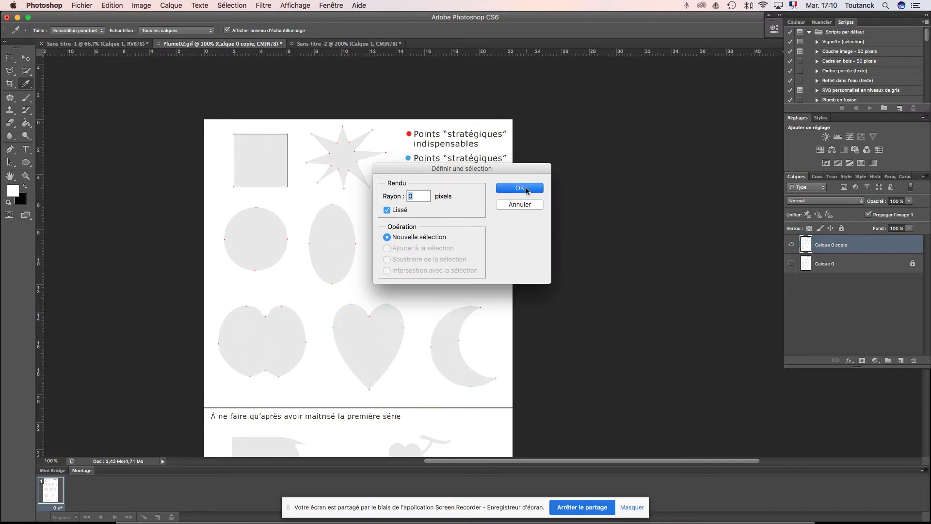
left_click(862, 361)
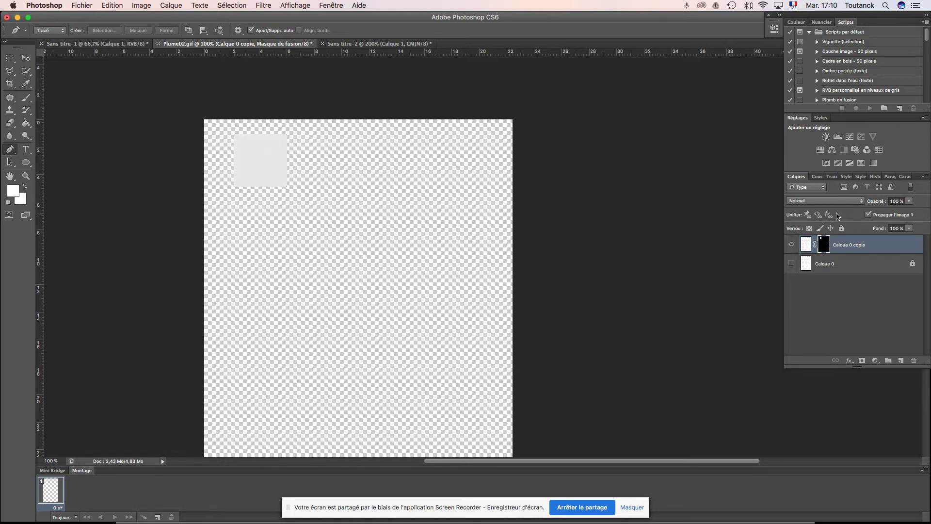
key("super+z")
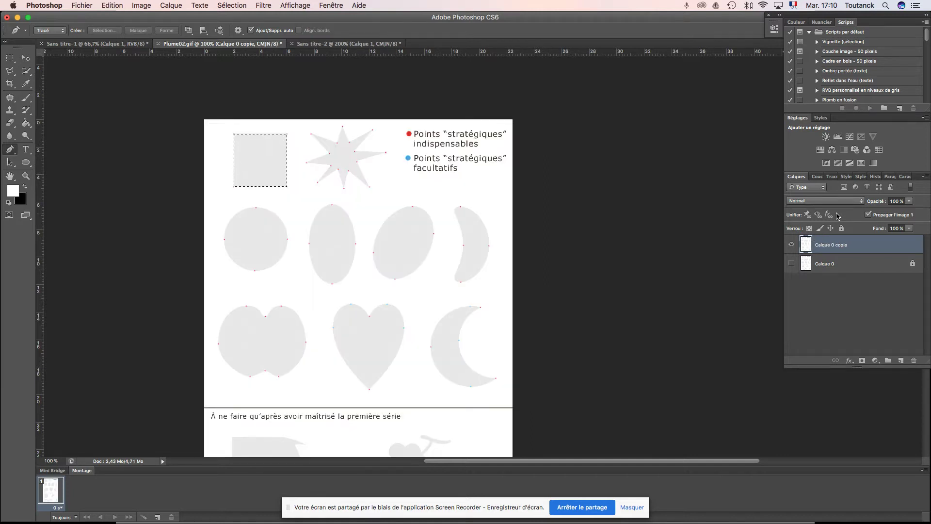
key("super+alt+z")
Step: Deselect the saved carré path so it is no longer active, and activate the Pen tool
left_click(835, 177)
left_click(805, 195)
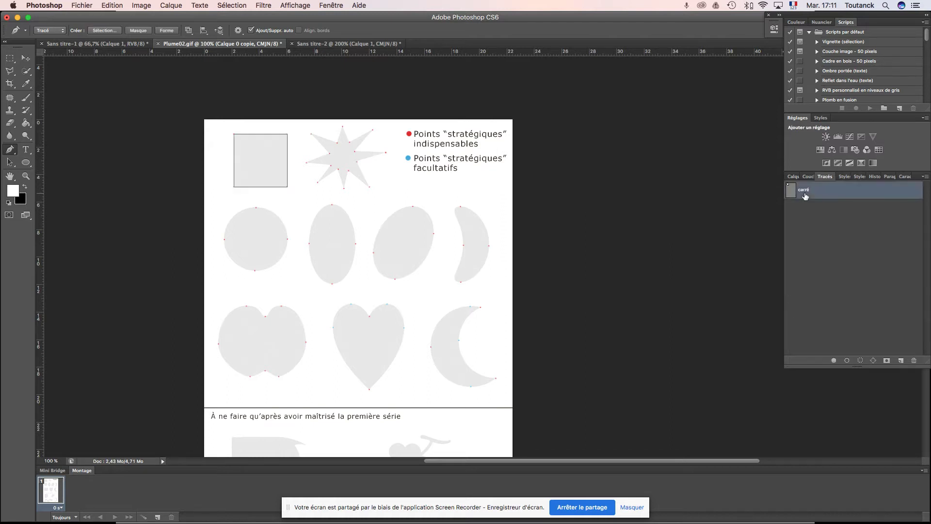
left_click(826, 225)
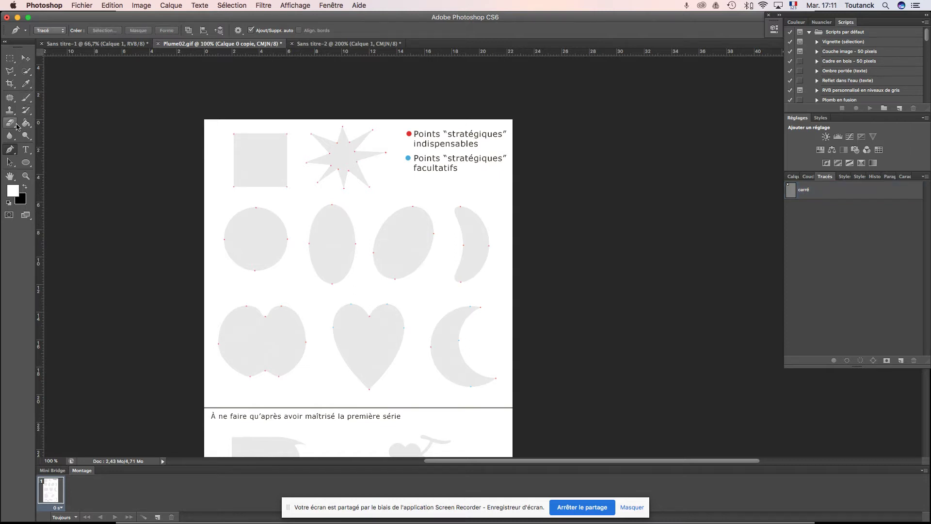
left_click(26, 58)
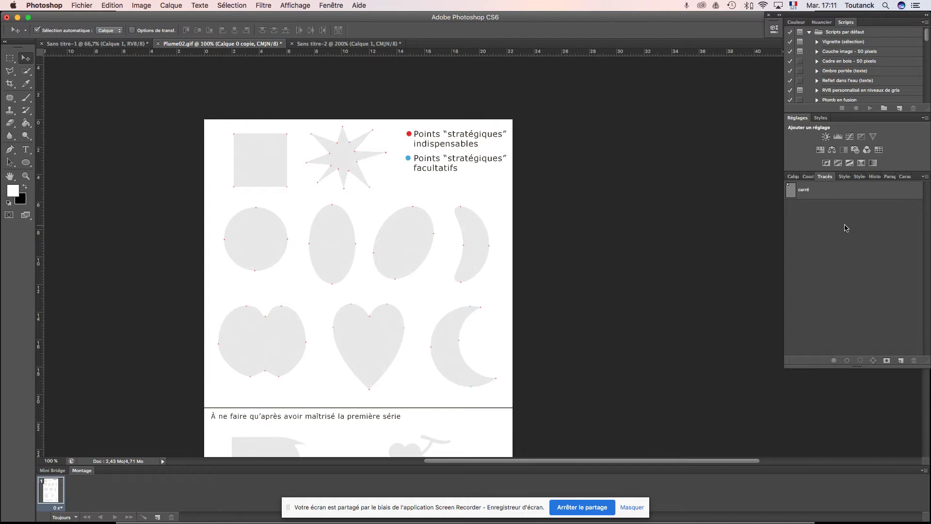
left_click(9, 151)
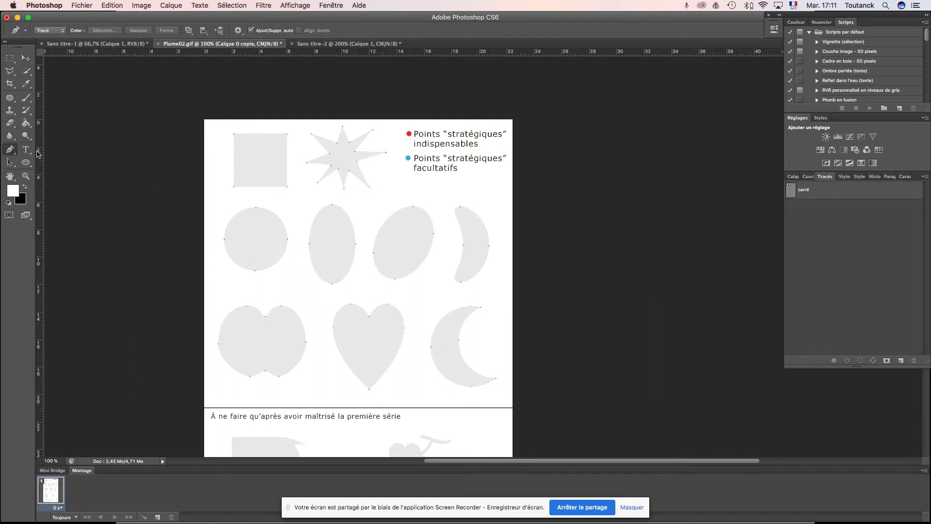
Step: Trace the star with the Pen tool as a closed straight-segment path through all its red points
key("super+plus")
key("super+plus")
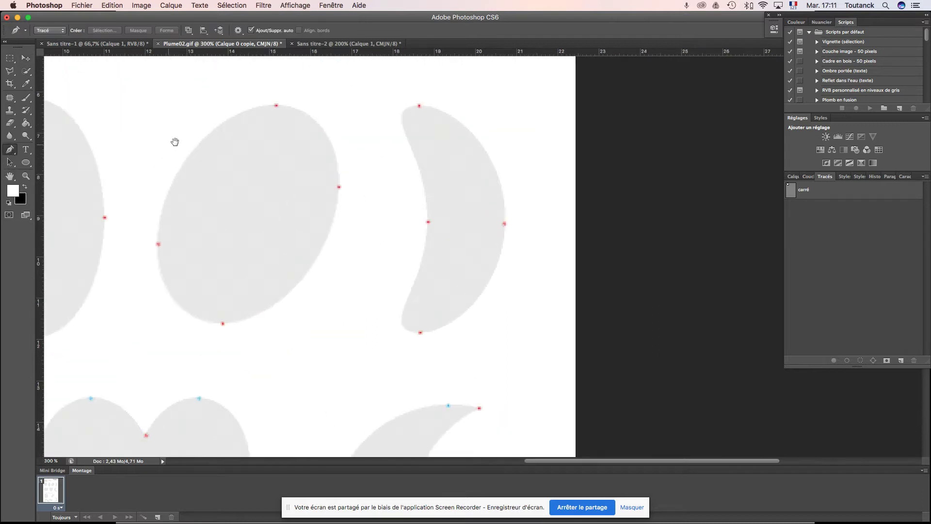
scroll(491, 380, "up", 10)
scroll(491, 380, "left", 10)
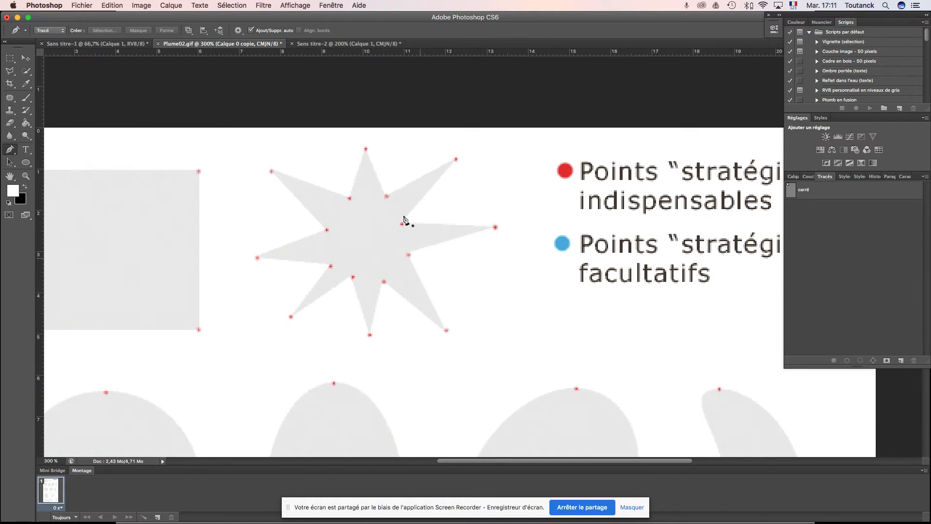
left_click(367, 149)
left_click(386, 197)
left_click(456, 159)
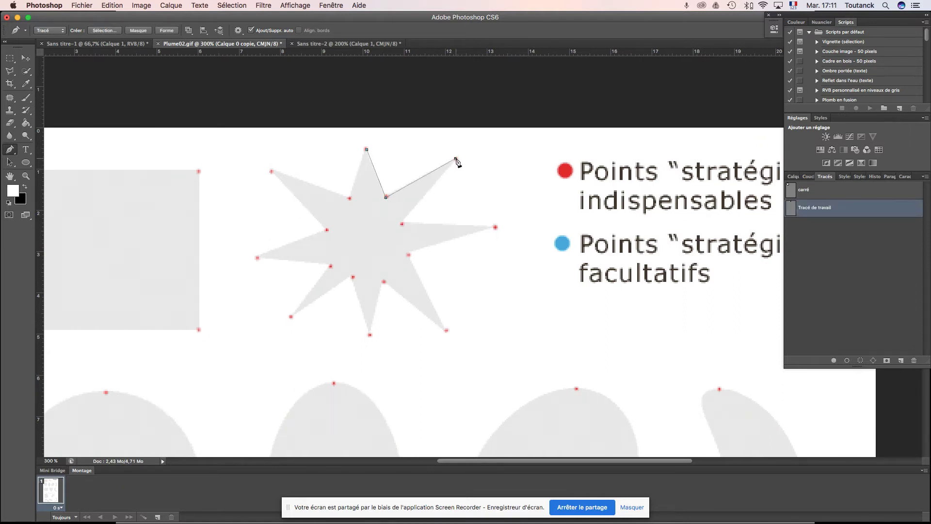
left_click(401, 224)
left_click(495, 227)
left_click(409, 256)
left_click(447, 330)
left_click(384, 281)
left_click(370, 334)
left_click(352, 277)
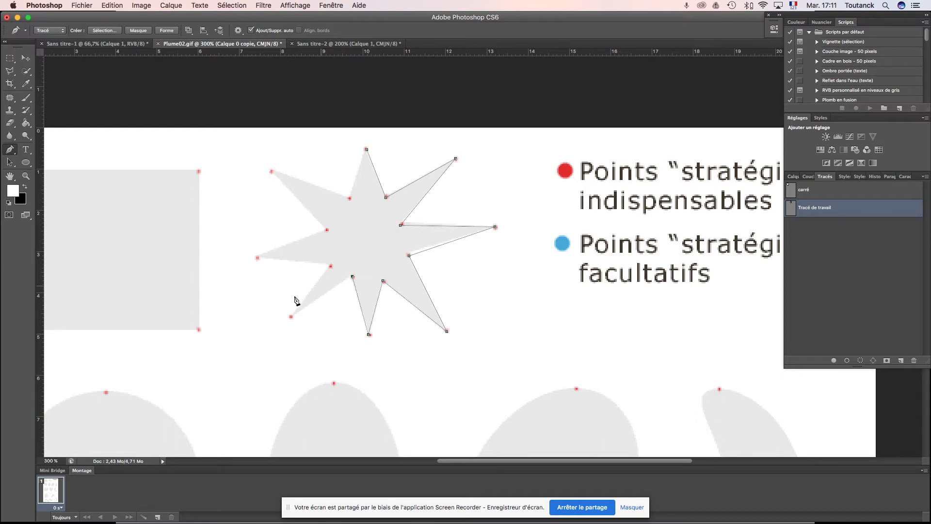
left_click(290, 318)
left_click(330, 266)
left_click(257, 258)
left_click(327, 230)
left_click(271, 172)
left_click(349, 198)
left_click(366, 150)
Step: Save the star's work path under the name etoile
key("super+minus")
key("super+minus")
key("super+minus")
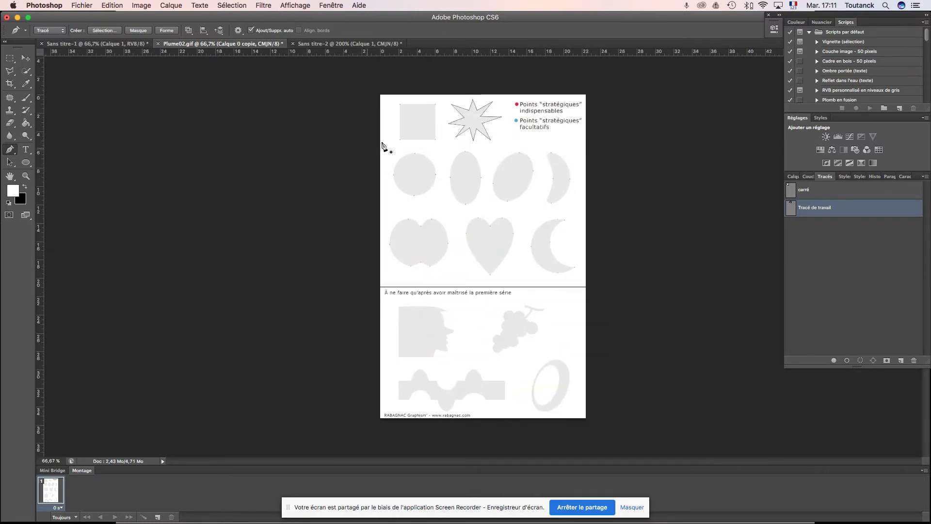
double_click(818, 209)
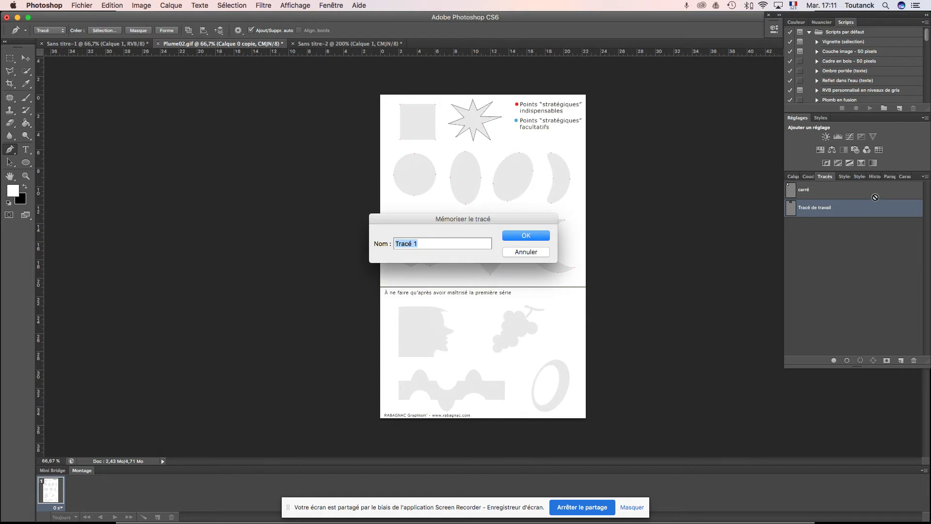
type("etoile")
key("Return")
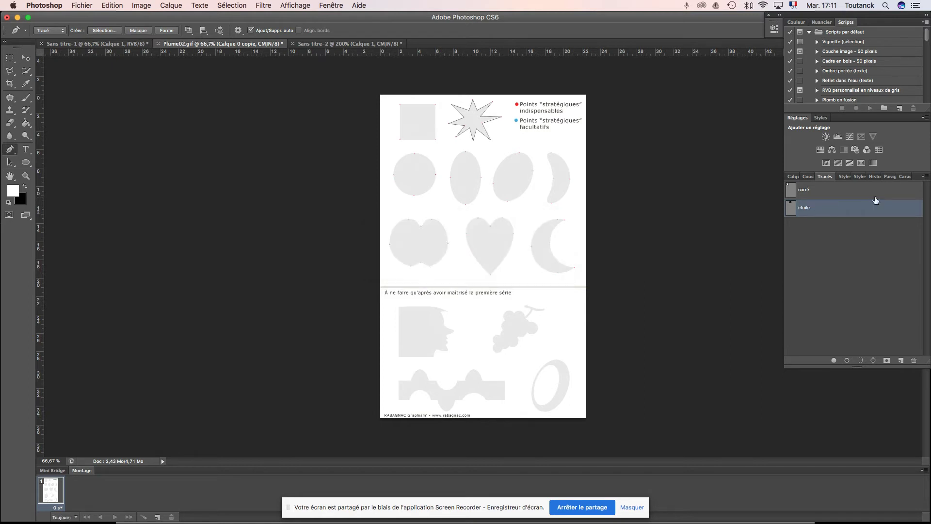
Step: Correct the saved star path's name to étoile
left_click(800, 208)
key("Left")
key("Left")
key("Return")
Step: Turn the étoile path into a new anti-aliased selection with a radius of 0 pixels
key("super+plus")
key("super+plus")
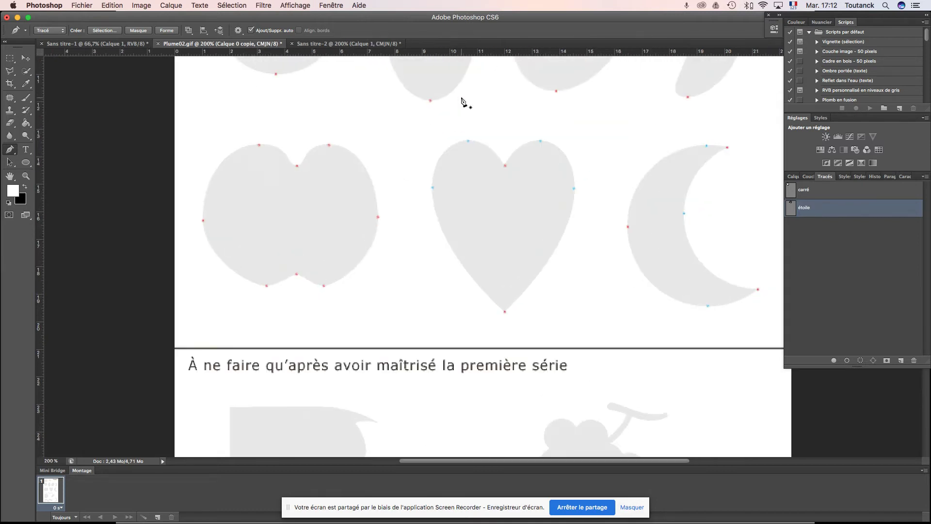
left_click_drag(507, 92, 372, 383)
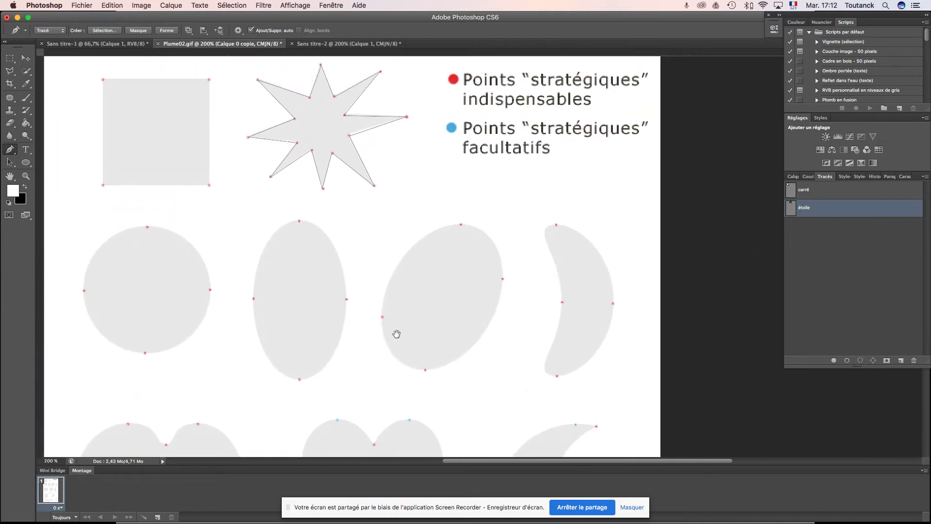
left_click(791, 177)
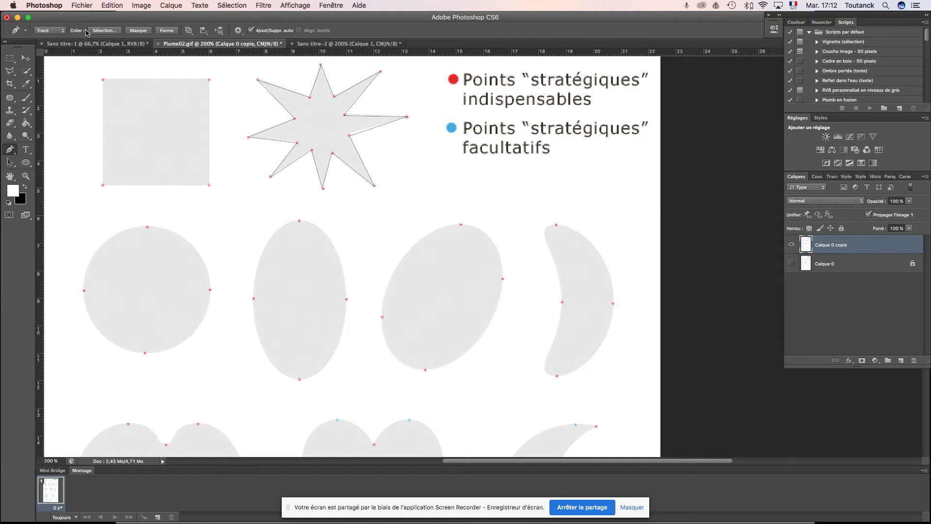
left_click(103, 31)
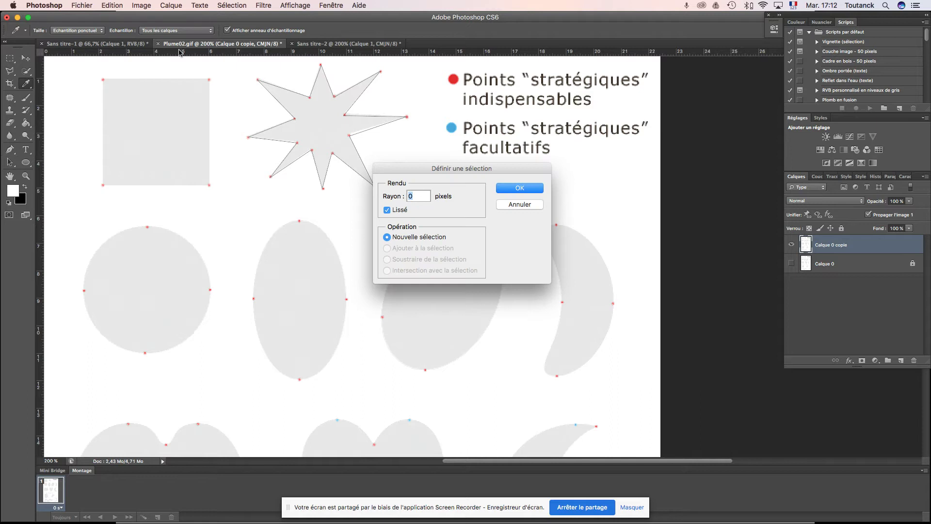
left_click(510, 188)
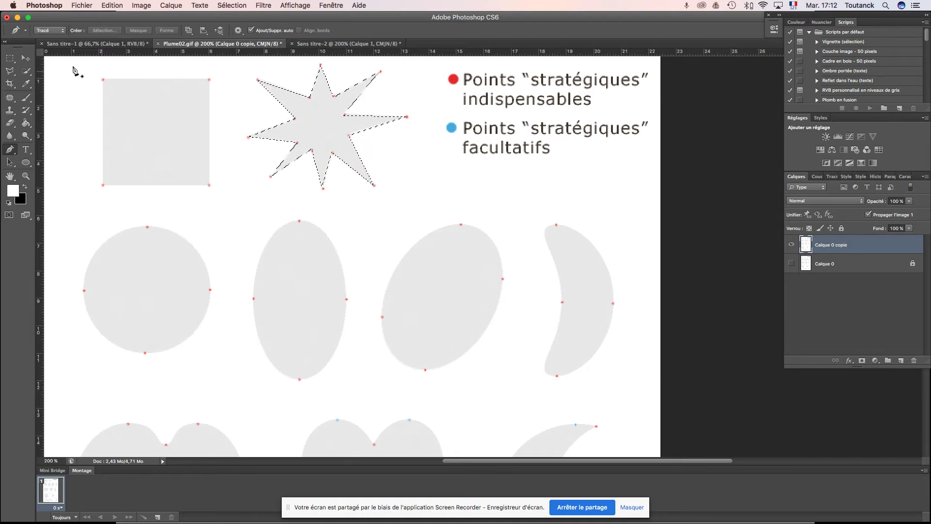
Step: Duplicate the selected star from Calque 0 copie onto its own layer and hide Calque 0 copie to inspect the cutout
left_click(25, 59)
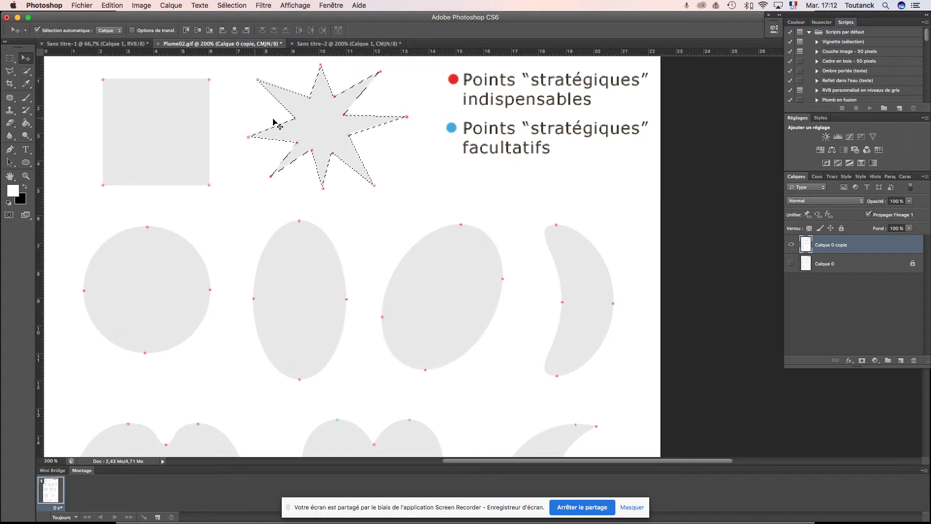
key("super+minus")
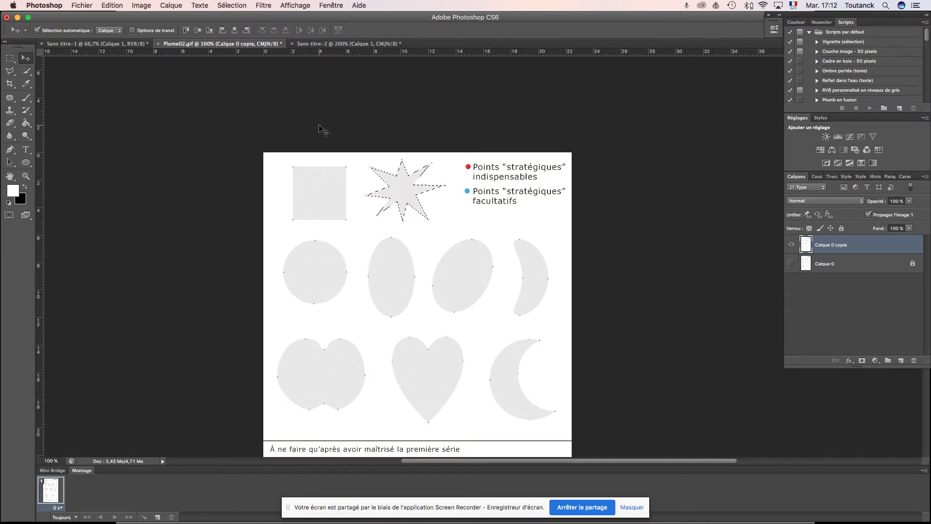
key("ctrl+j")
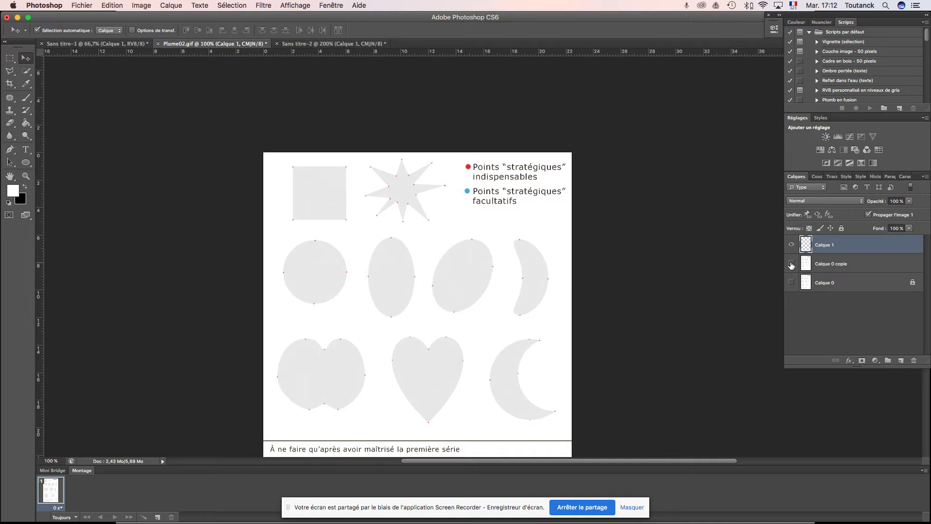
left_click(792, 264)
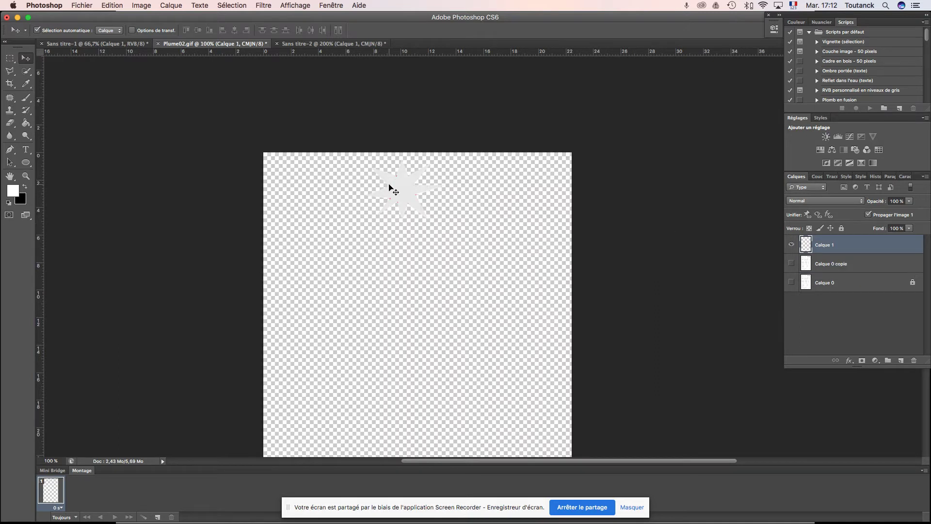
key("super+plus")
key("super+plus")
left_click_drag(369, 118, 412, 301)
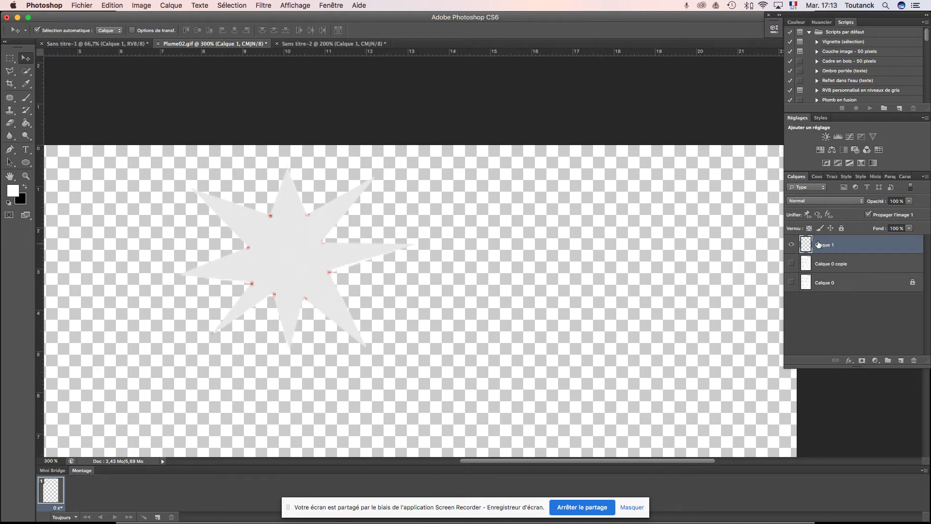
Step: Rename the star cutout's layer étoile and show Calque 0 copie again
double_click(827, 246)
type("e")
key("Return")
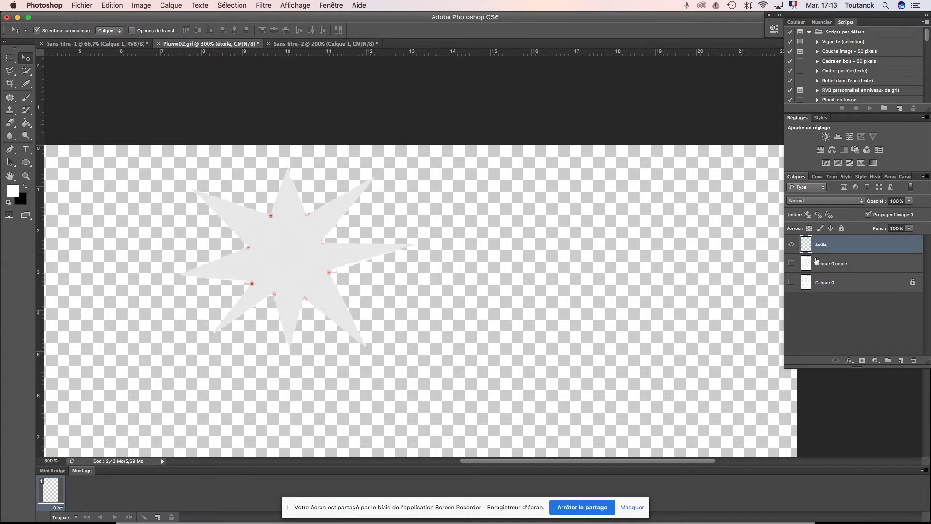
left_click(791, 263)
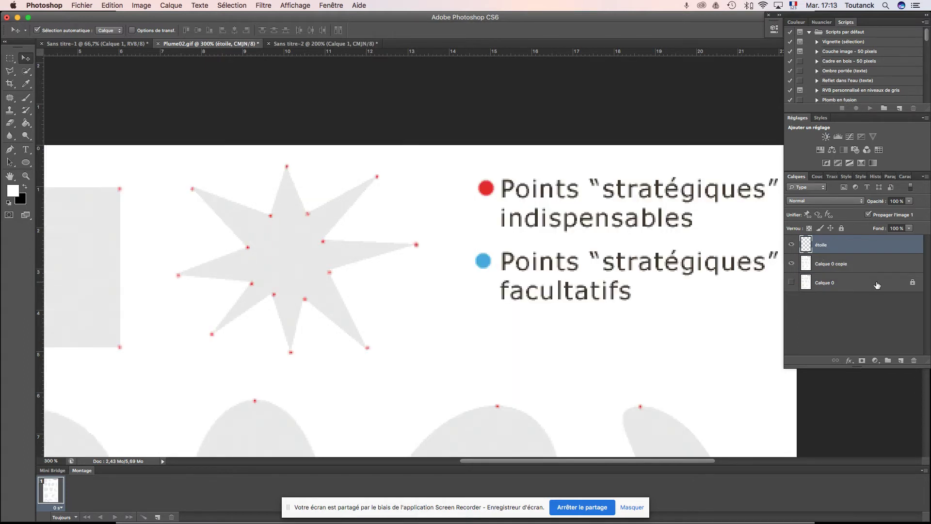
key("super+1")
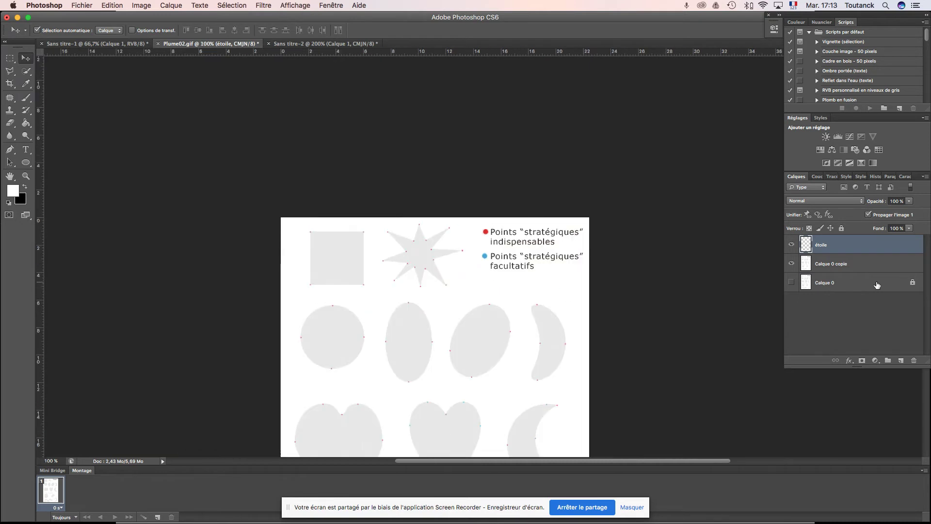
scroll(836, 181, "up", 1)
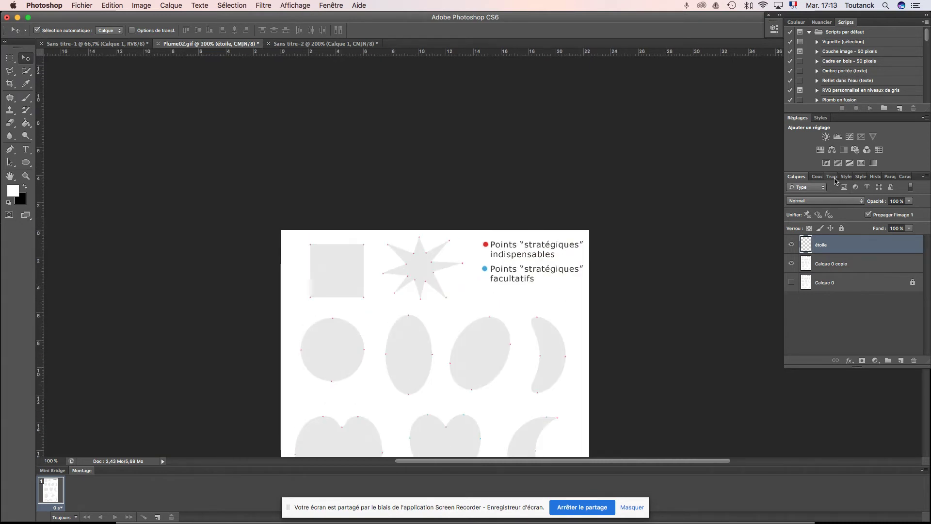
Step: Turn the saved carré path into a new anti-aliased selection with a radius of 0 pixels
left_click(833, 176)
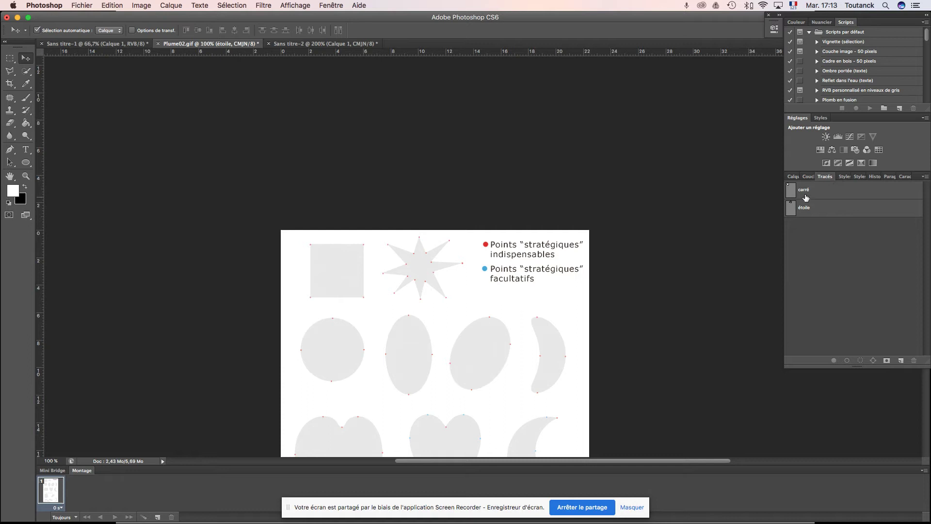
left_click(805, 194)
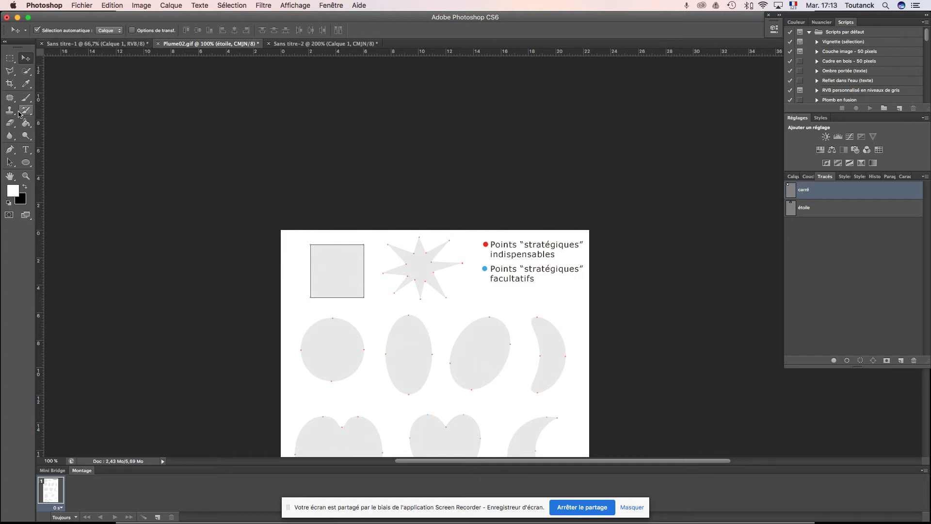
left_click(9, 151)
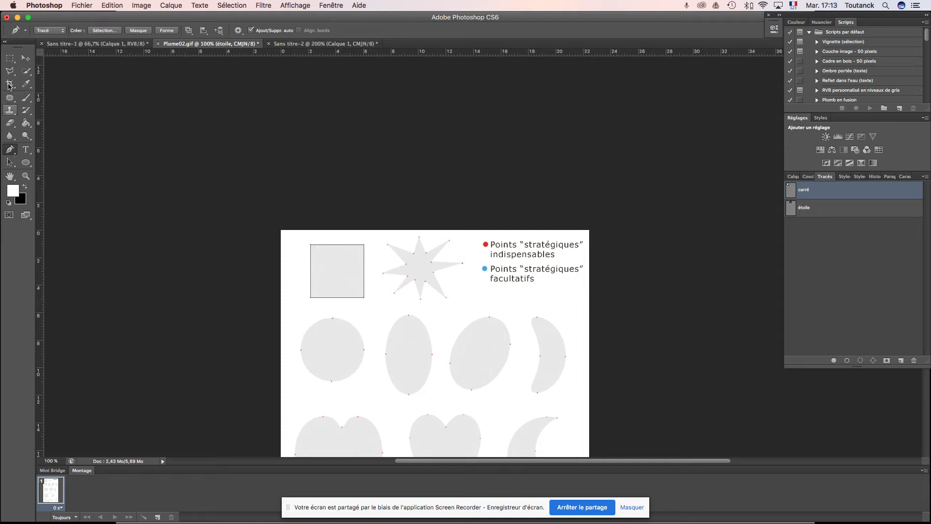
left_click(107, 32)
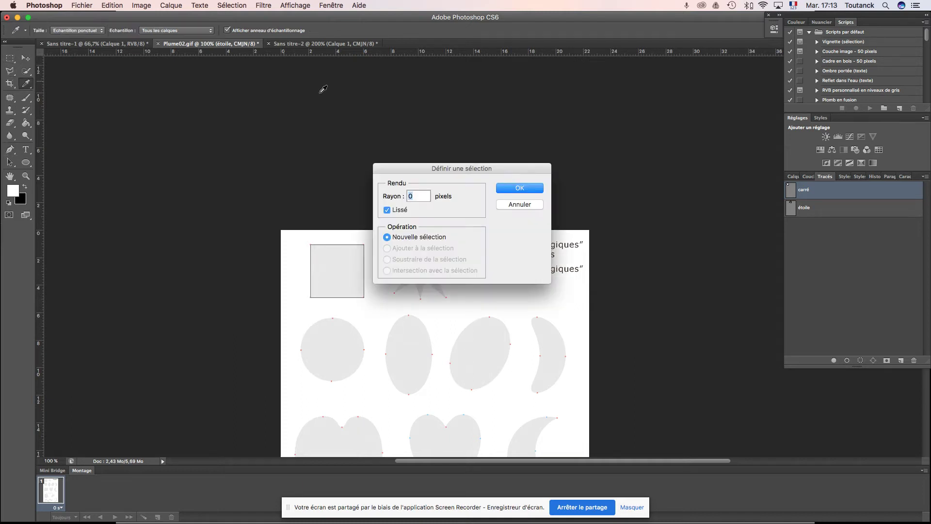
left_click(520, 189)
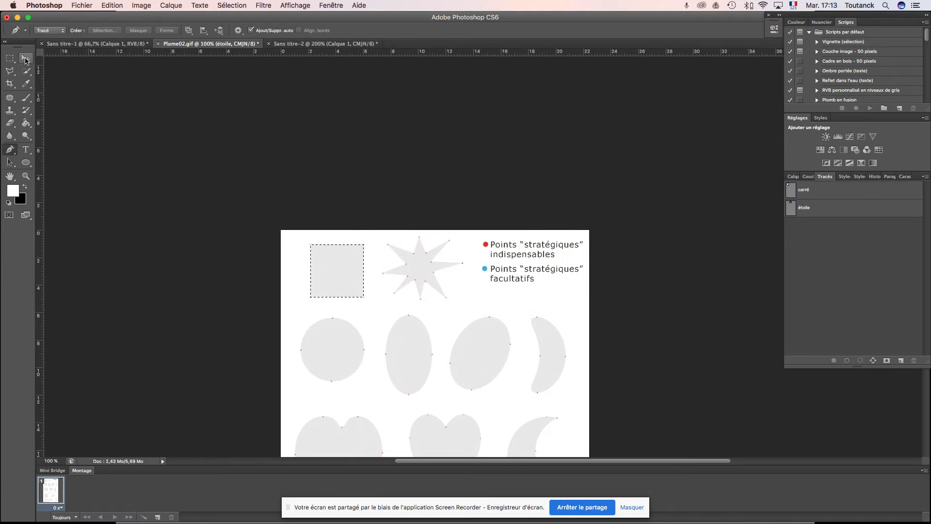
Step: Duplicate the selected square from Calque 0 copie onto its own layer and hide Calque 0 copie to check the cutout
left_click(26, 59)
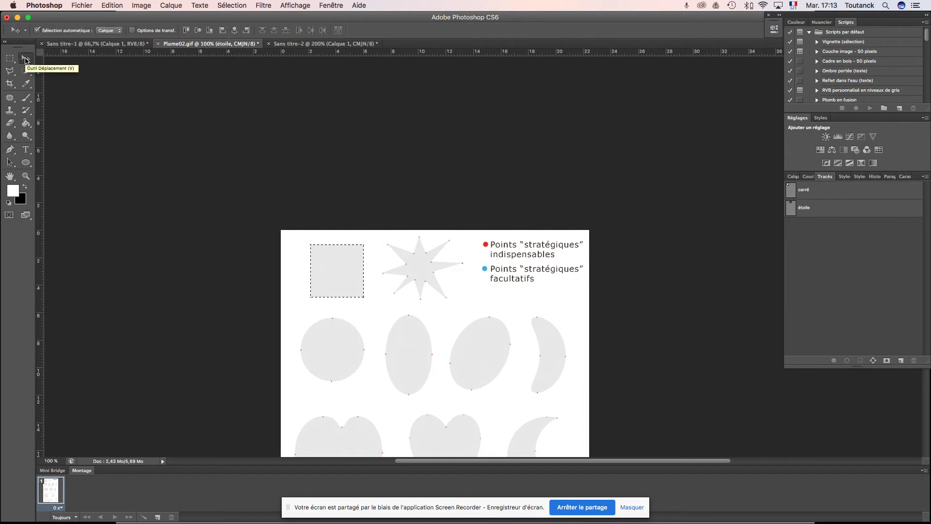
left_click(793, 177)
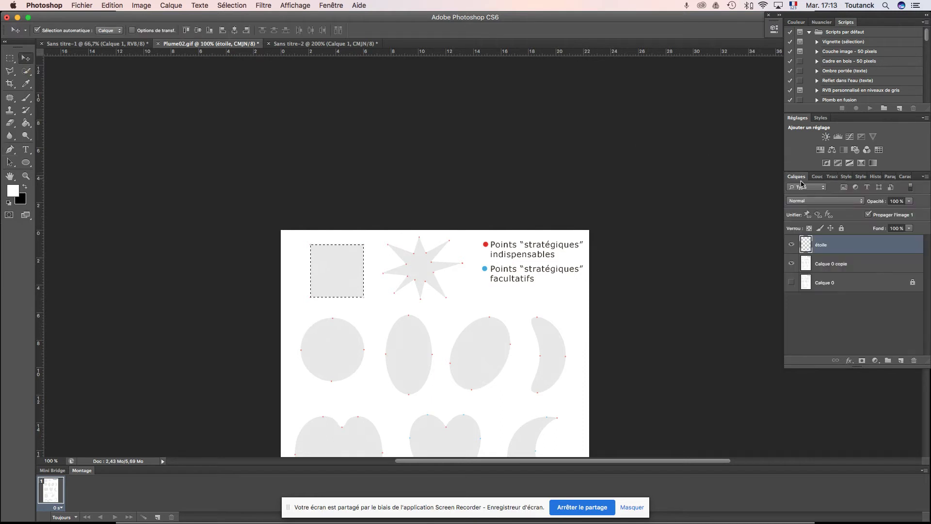
left_click(832, 266)
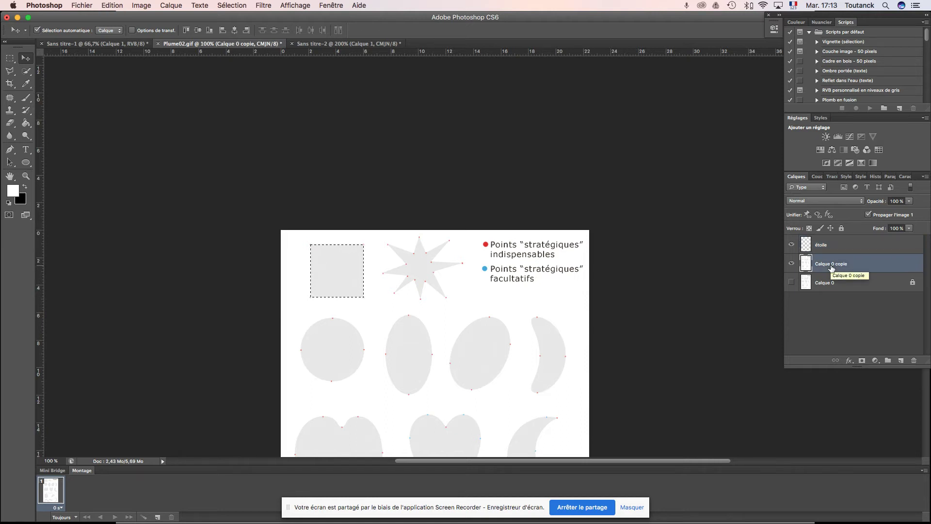
key("super+v")
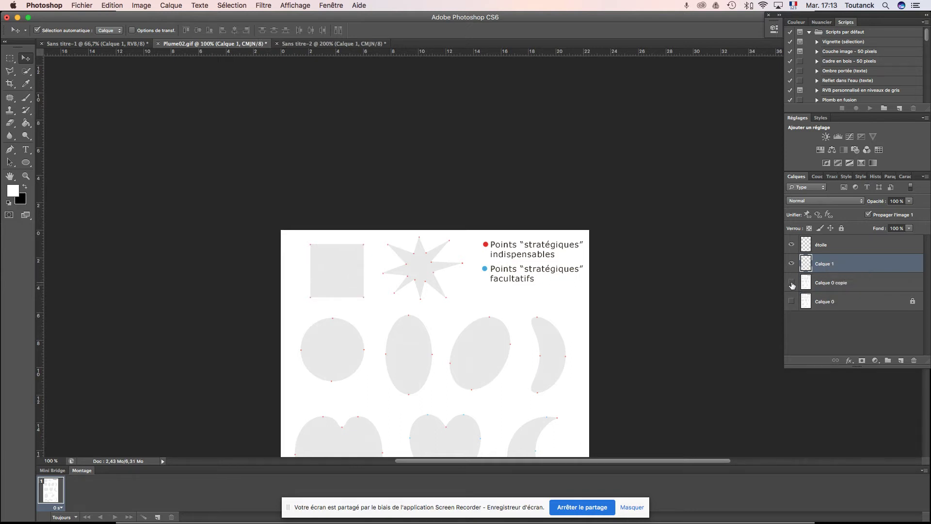
left_click(792, 283)
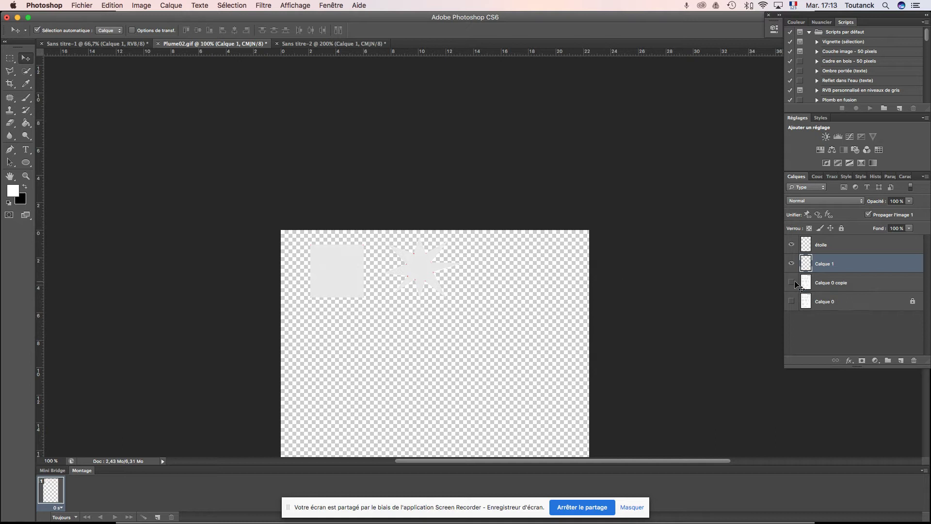
left_click(792, 263)
left_click(791, 263)
Step: Rename the square cutout's layer carré and show Calque 0 copie again
double_click(822, 264)
key("BackSpace")
type("carré")
key("Return")
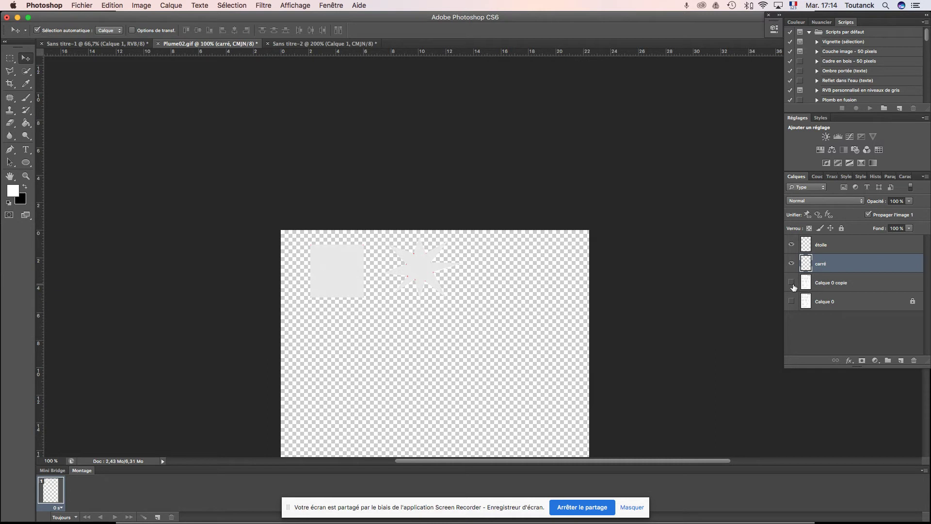
left_click(791, 282)
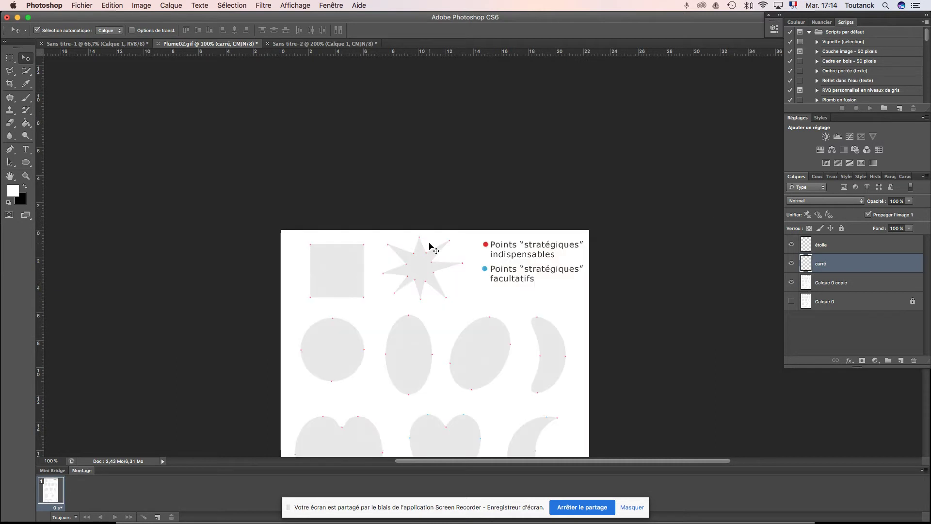
Step: On Calque 0 copie, start a Pen path at the circle's top red point with a smooth anchor and horizontal handles
key("super+plus")
key("super+plus")
left_click_drag(310, 371, 561, 124)
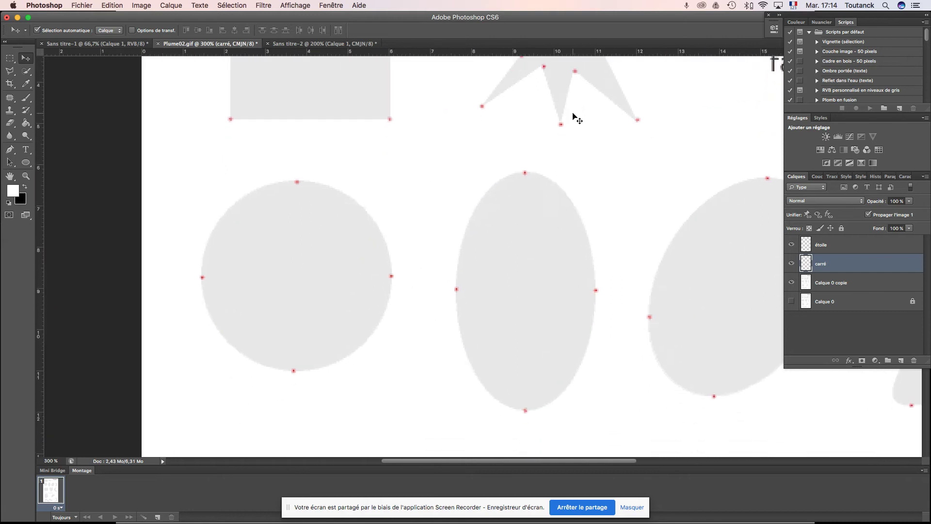
left_click(830, 287)
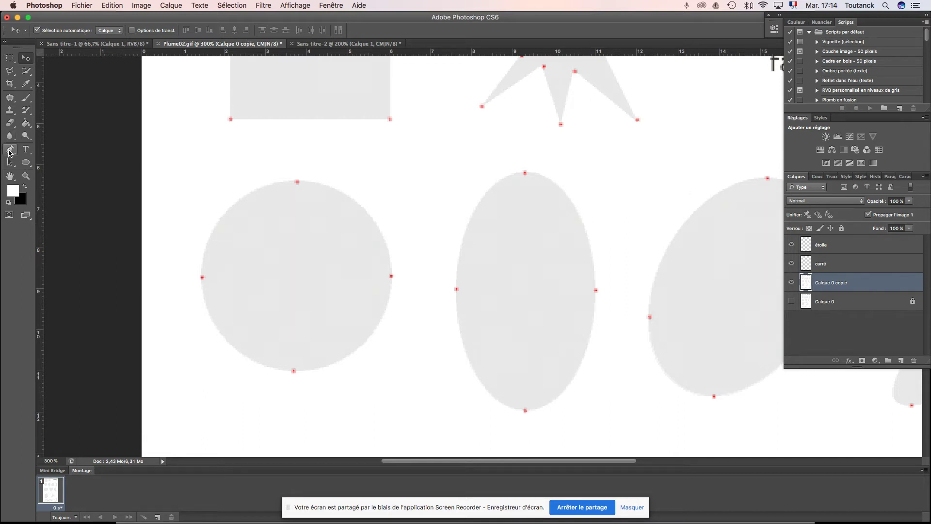
left_click(9, 152)
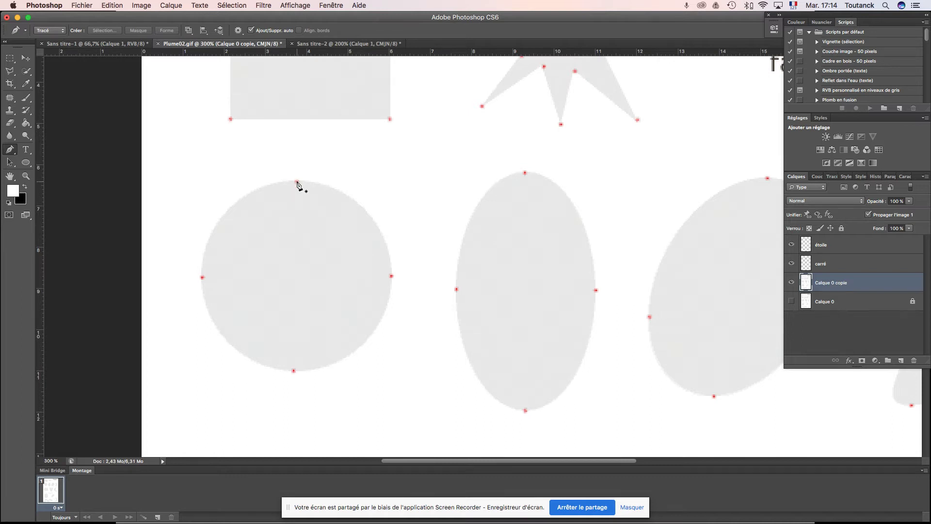
left_click_drag(391, 116, 311, 255)
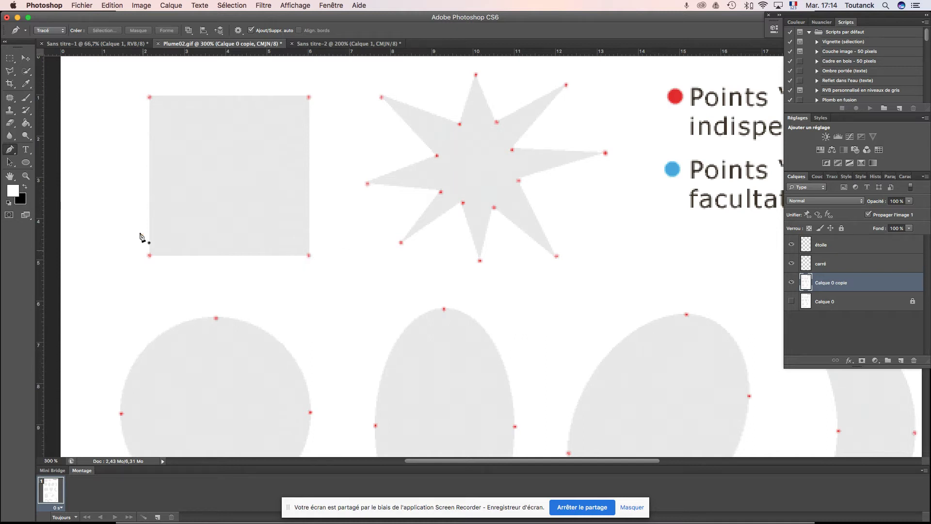
left_click_drag(278, 303, 302, 203)
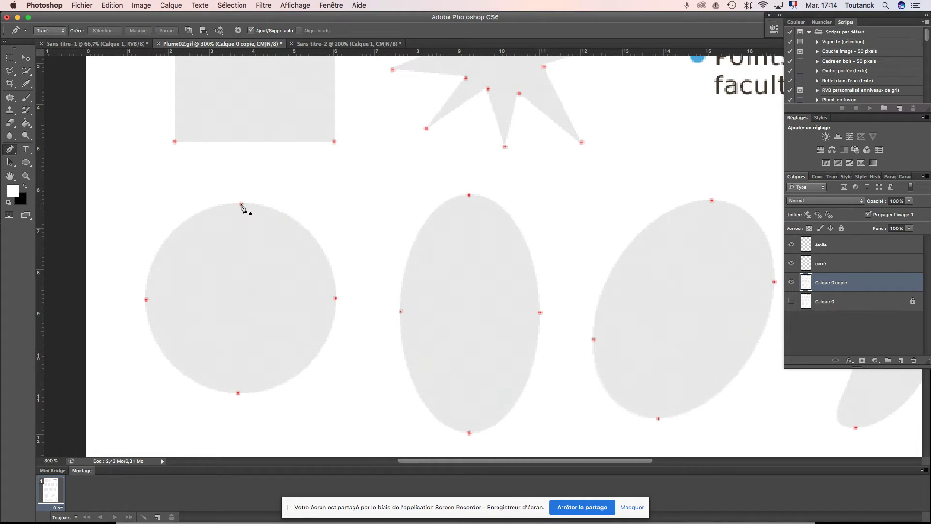
left_click_drag(226, 207, 195, 206)
left_click_drag(183, 206, 181, 206)
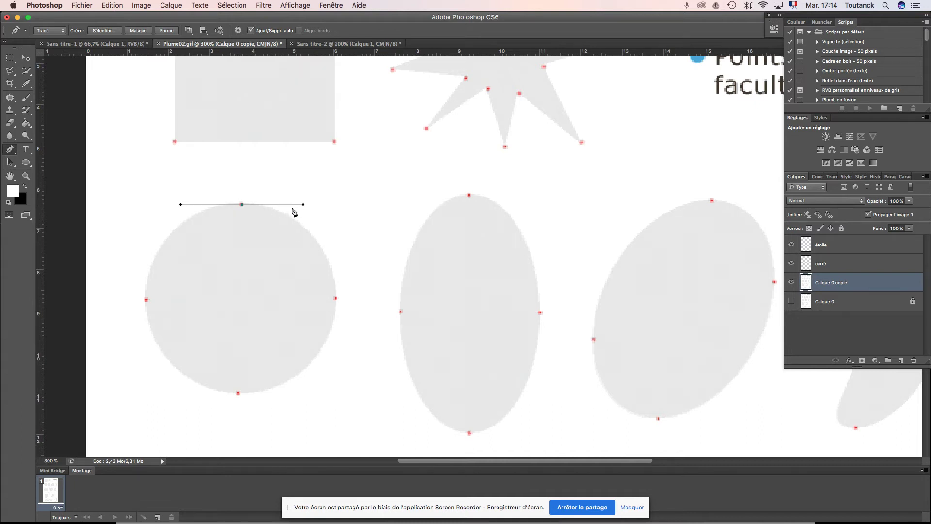
Step: Continue the circle's Pen path with a smooth anchor on its left red point, with vertical handles following the curve
left_click(336, 299)
key("super+z")
left_click_drag(147, 299, 144, 349)
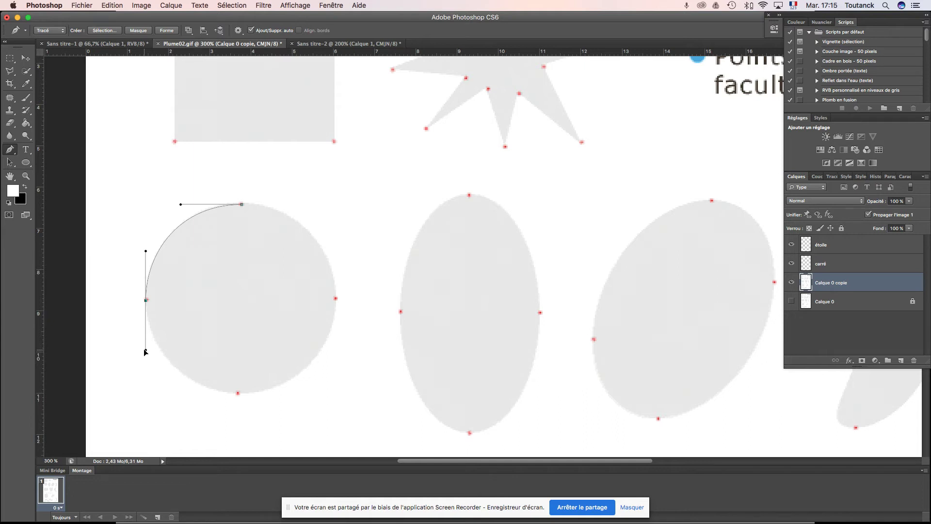
left_click_drag(144, 349, 143, 348)
scroll(143, 349, "down", 1)
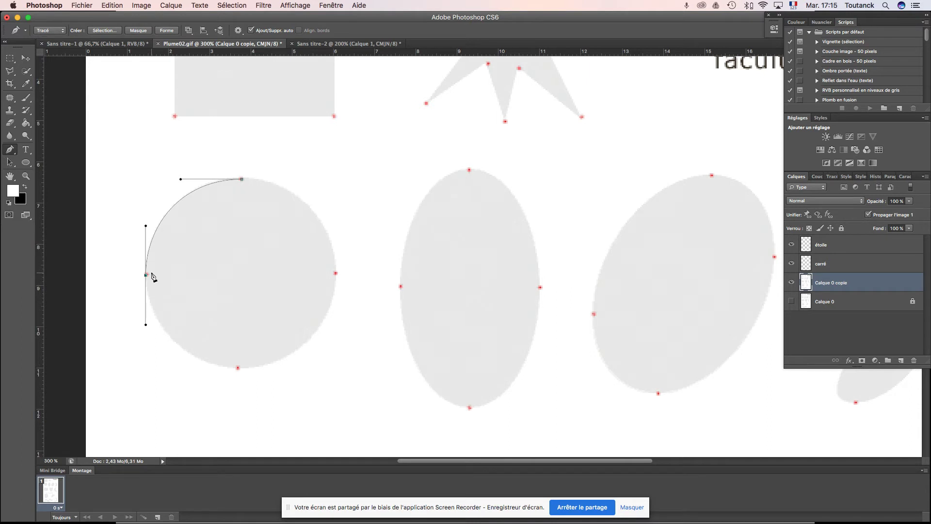
Step: Add smooth anchors on the circle's bottom and right red points, pulling their handles tangent to the outline
left_click(237, 368)
left_click_drag(238, 370, 278, 368)
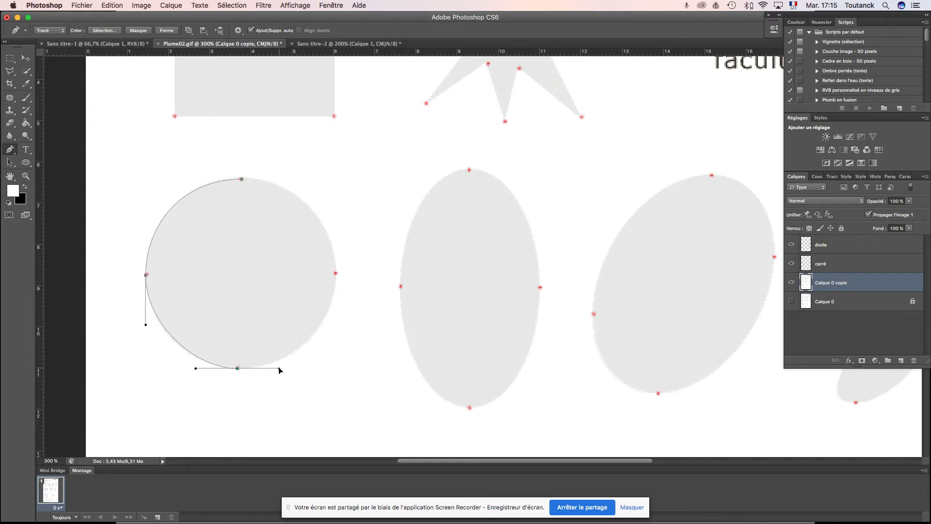
left_click_drag(278, 368, 279, 368)
left_click_drag(336, 274, 338, 213)
Step: Close the circle path at its top anchor, shaping the closing handle to fit the outline, and deselect the path
left_click(242, 181)
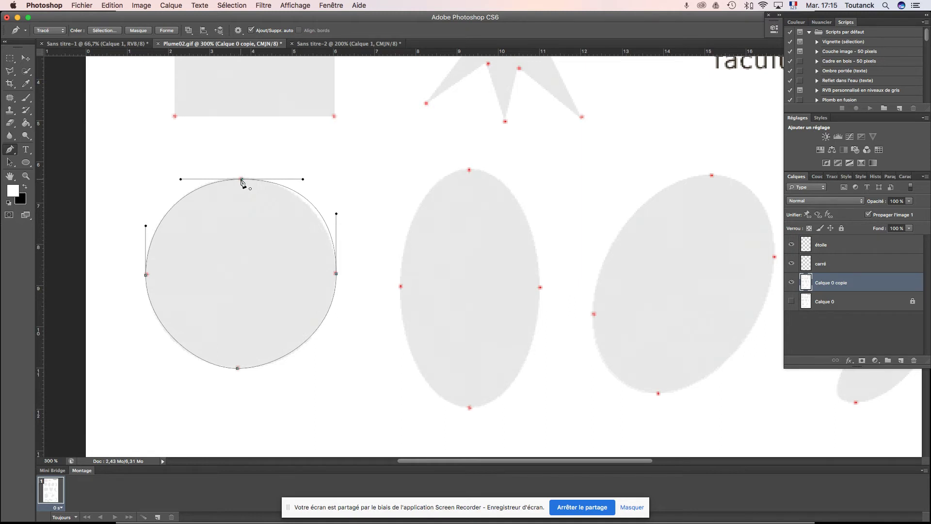
left_click(242, 180)
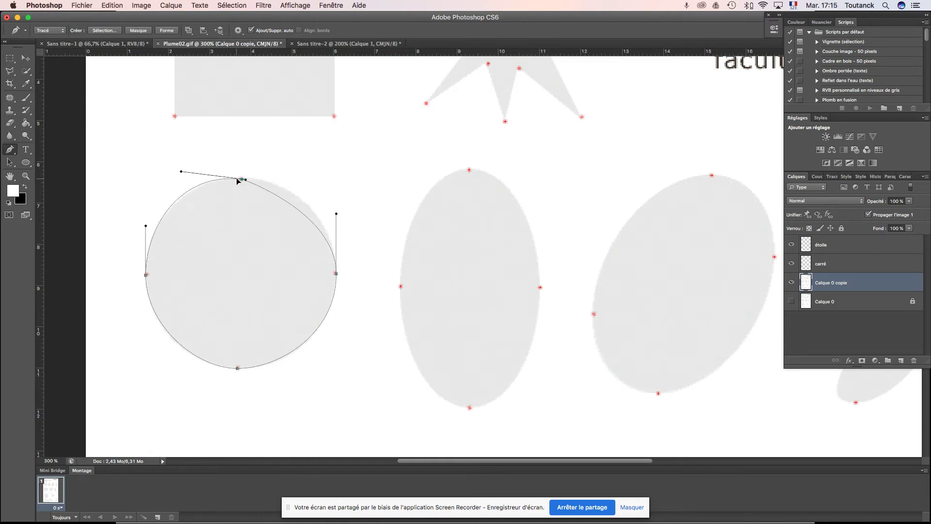
left_click_drag(236, 178, 198, 182)
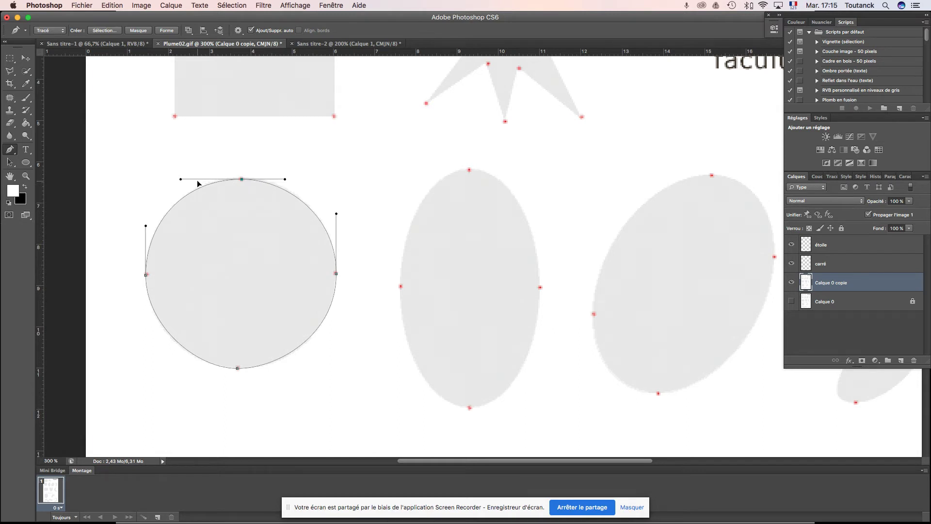
left_click(197, 183, "super")
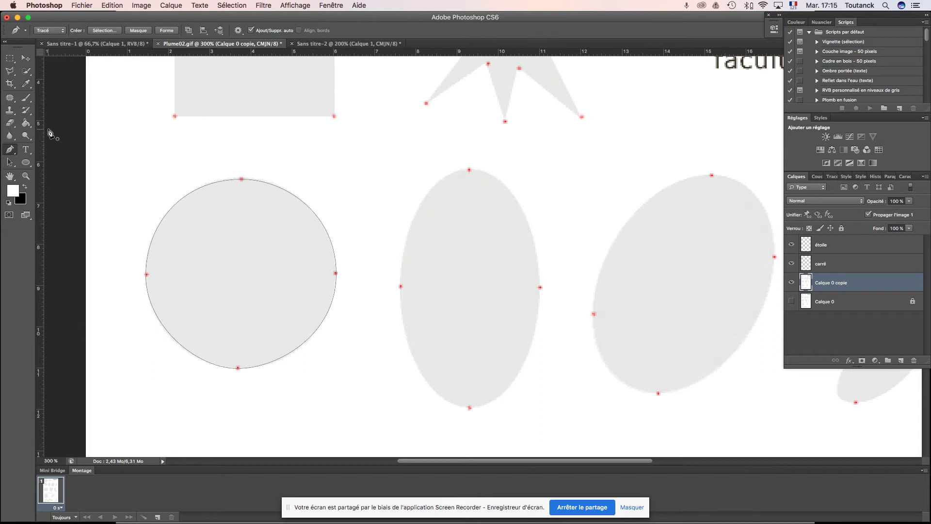
Step: Turn the circle path into a new anti-aliased selection with a 0-pixel radius and mask Calque 0 copie with it
left_click(103, 30)
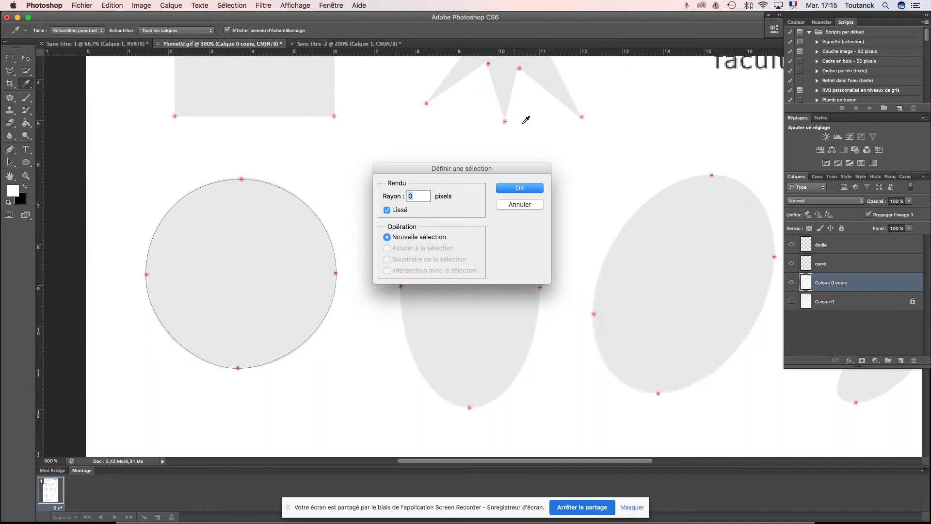
left_click(523, 189)
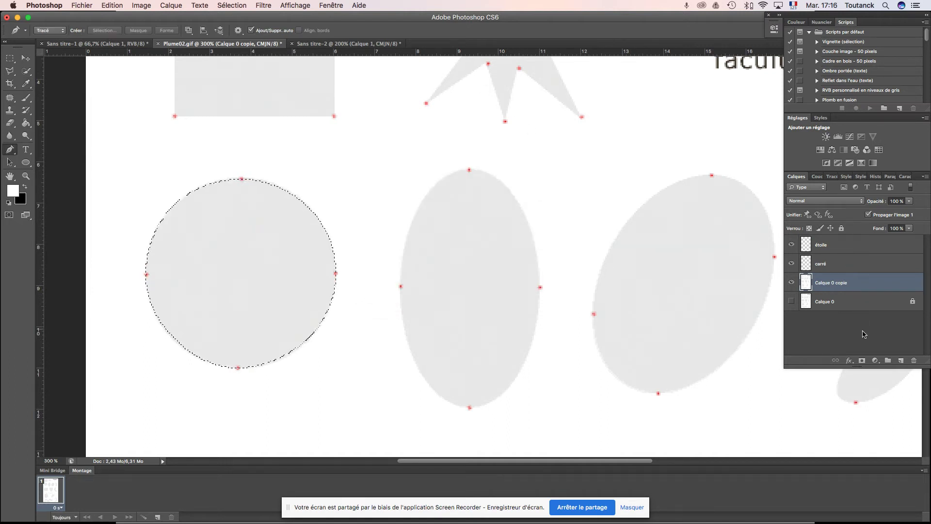
scroll(862, 362, "down", 2)
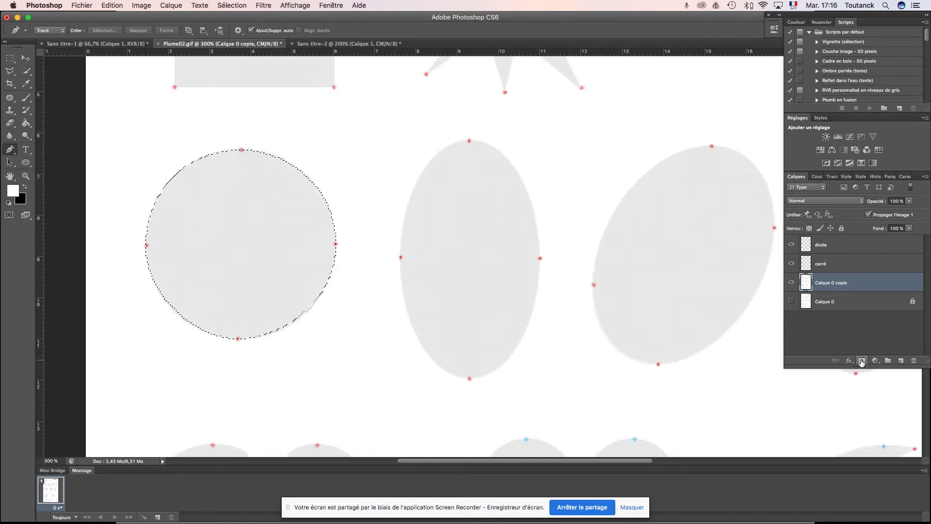
left_click(861, 361)
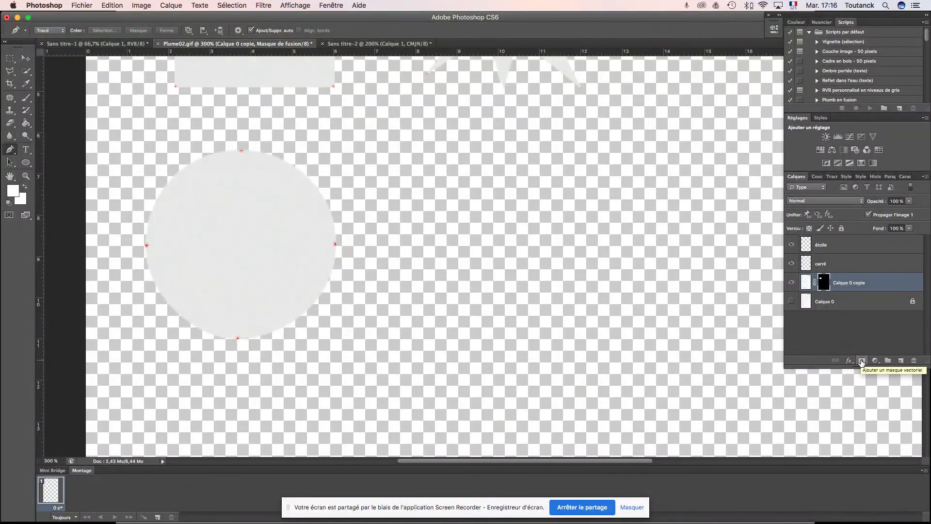
key("super+minus")
key("super+minus")
key("super+minus")
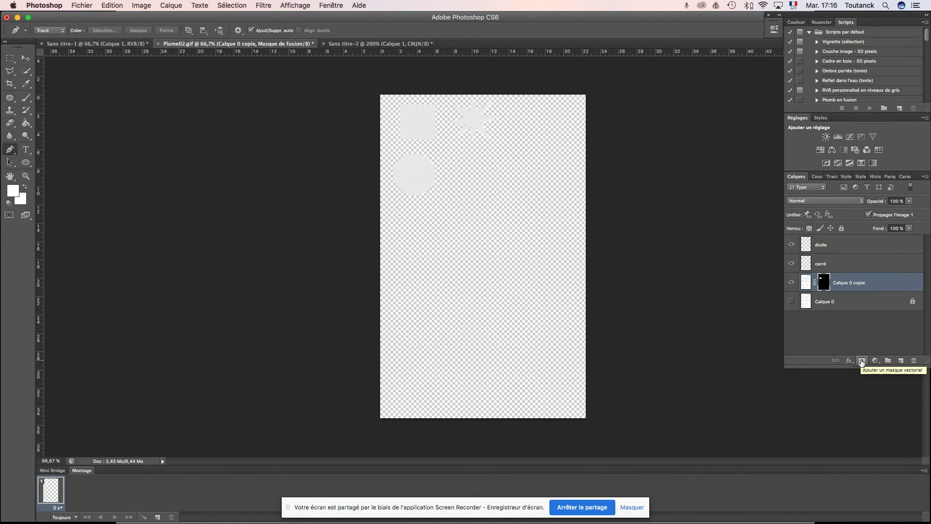
key("super+minus")
key("super+minus")
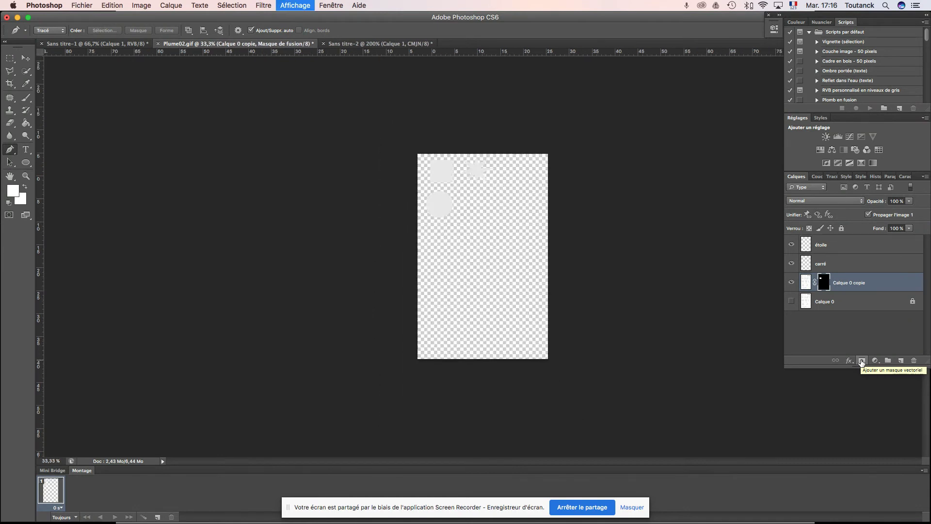
Step: Undo the layer mask on Calque 0 copie and the selection made from the circle path
key("super+plus")
key("super+plus")
key("super+plus")
key("super+plus")
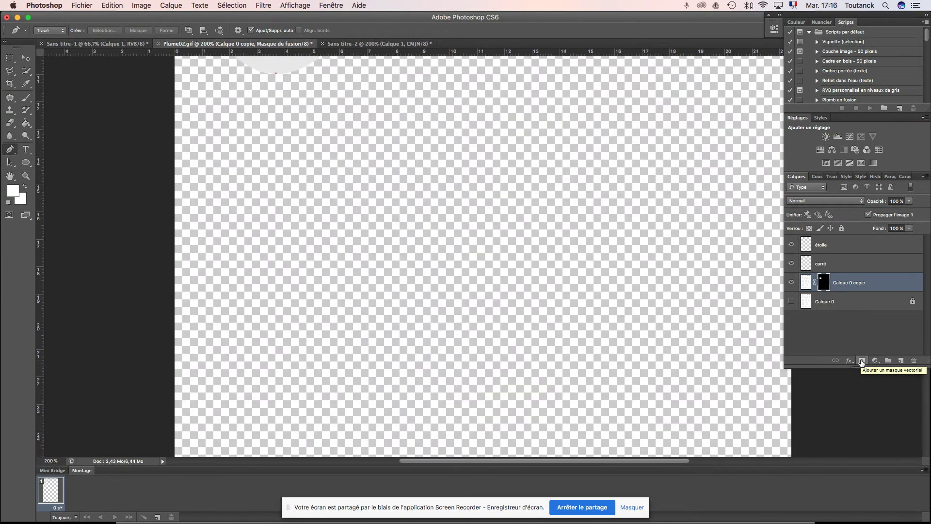
key("super+z")
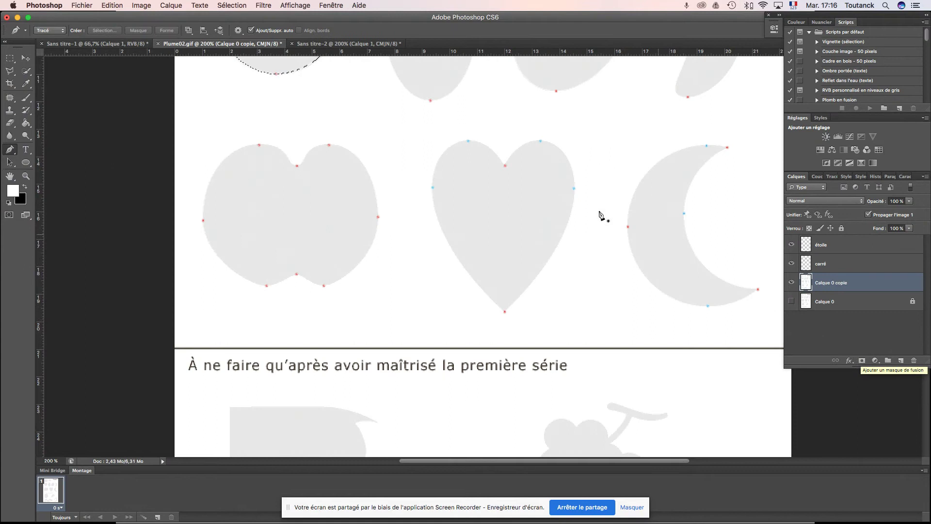
scroll(427, 182, "up", 5)
key("super+z")
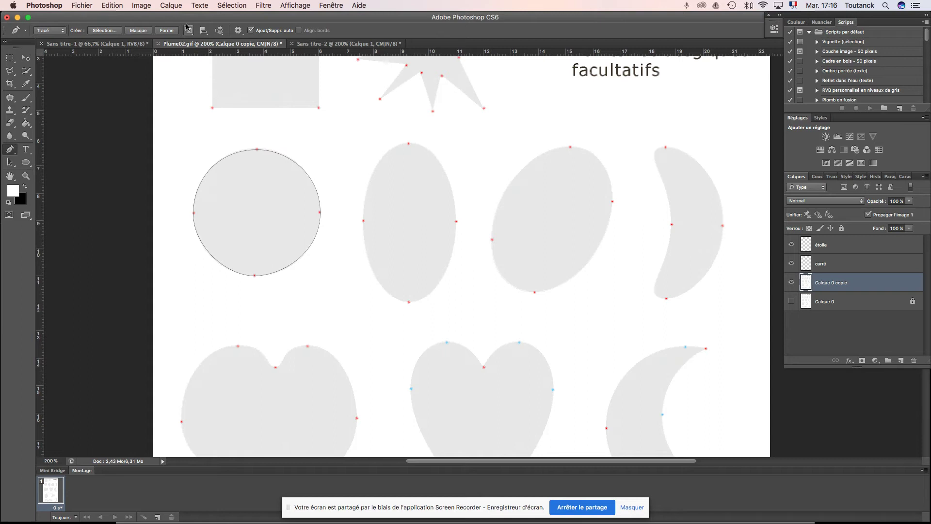
Step: Convert the circle path into an anti-aliased new selection with a radius of 0 pixels and activate the Move tool
left_click(110, 31)
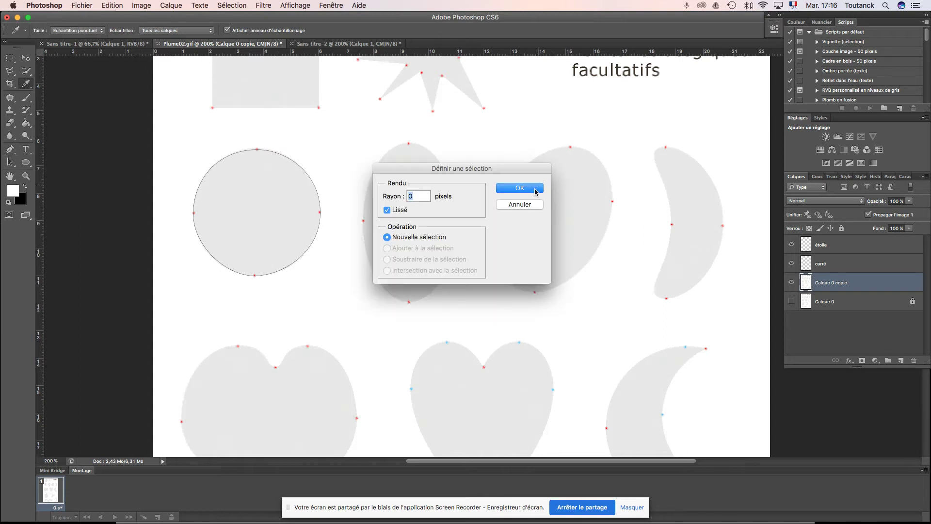
left_click(536, 189)
left_click(26, 59)
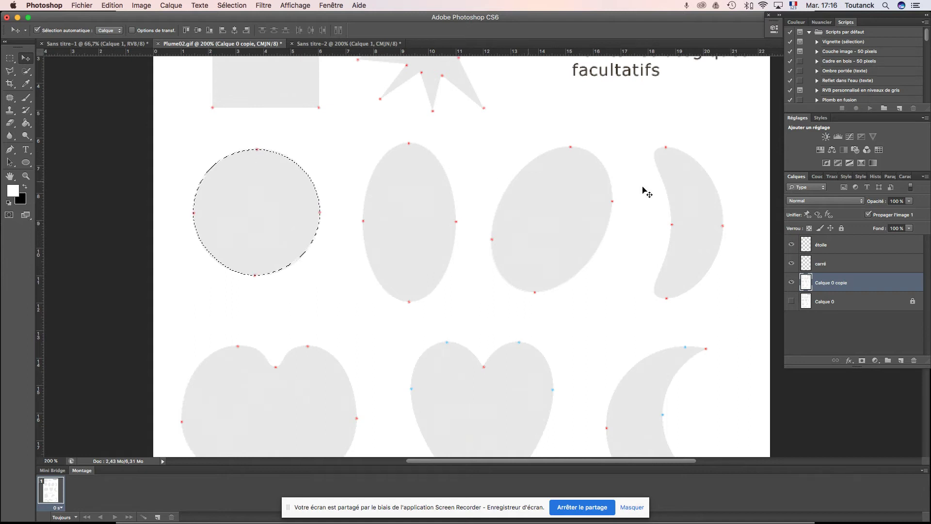
Step: Copy the selected circle to its own layer and name that layer cercle
key("super+j")
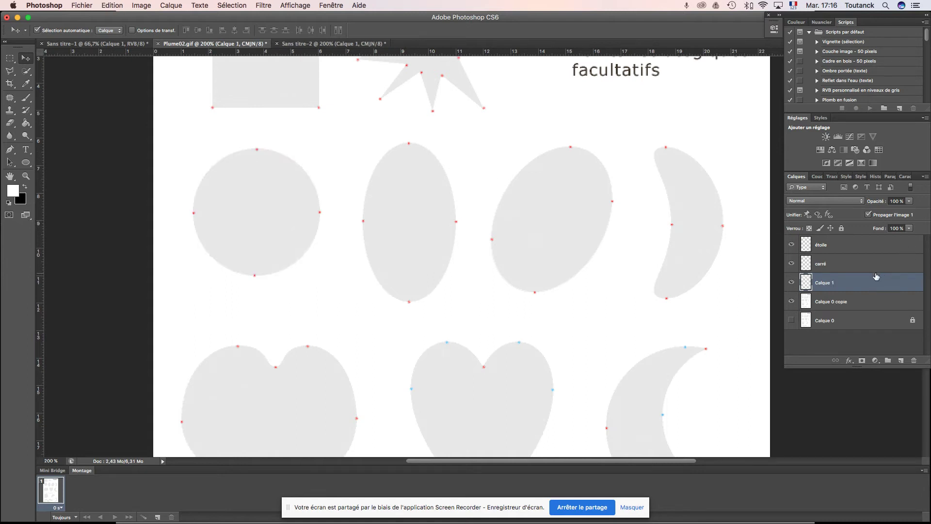
double_click(823, 282)
type("c")
key("Return")
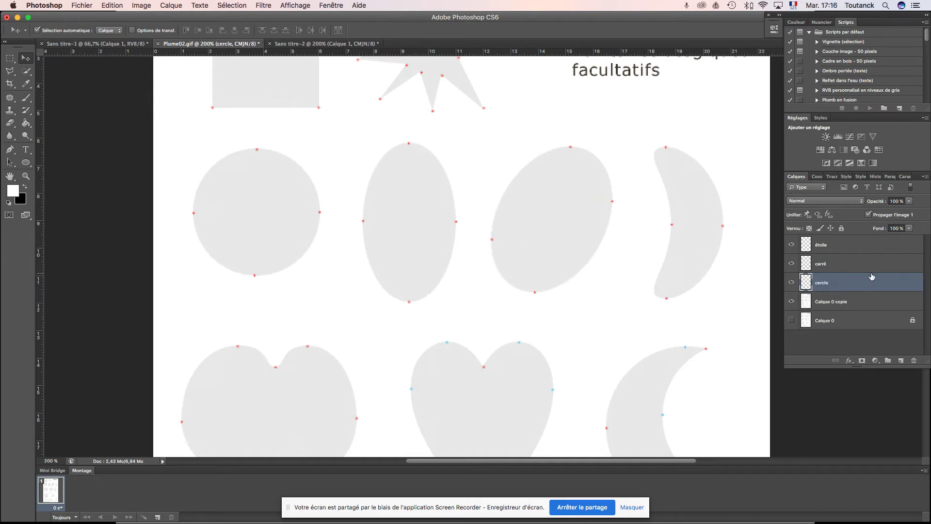
Step: Hide the Calque 0 copie layer to check the isolated square, star and circle, and show it again
left_click(792, 302)
key("super+minus")
key("super+minus")
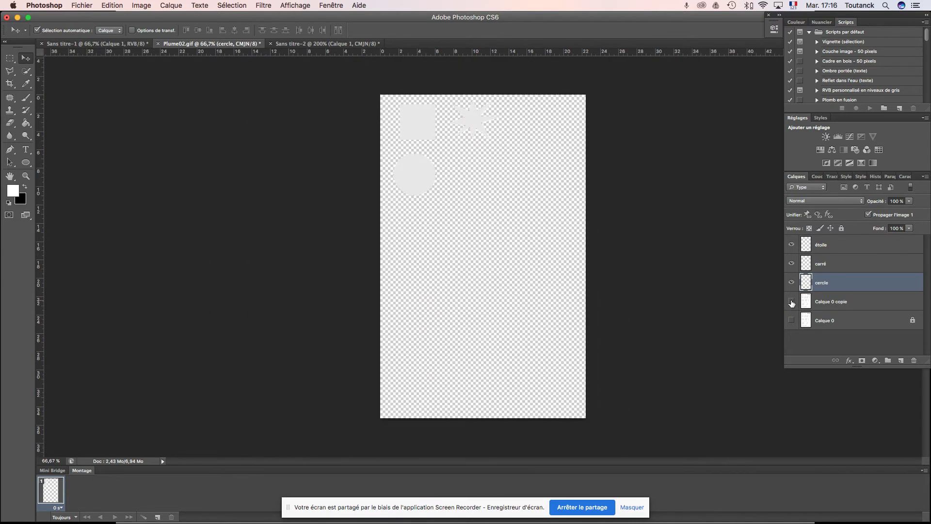
key("super+plus")
key("super+plus")
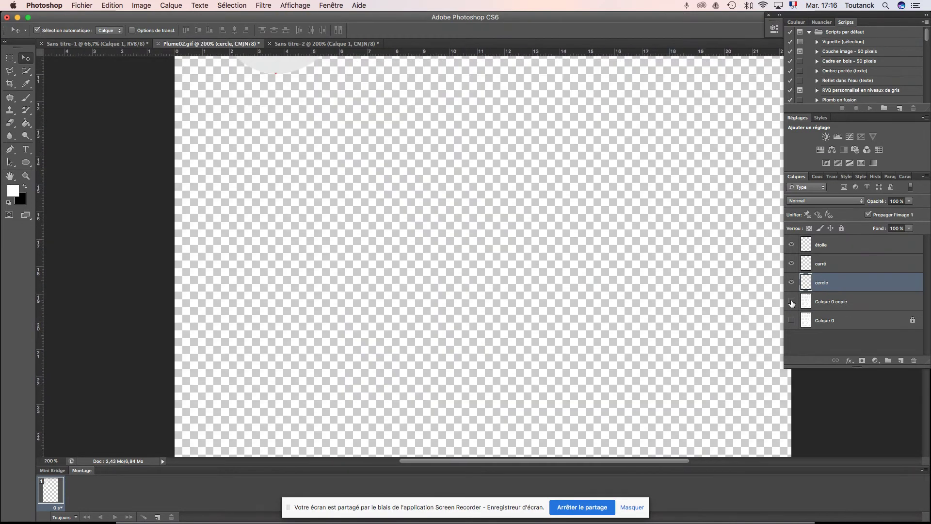
left_click(791, 301)
Step: Start a Pen path at the crescent moon's upper tip and add a smooth anchor on its outer left edge with long vertical handles
left_click_drag(546, 200, 391, 359)
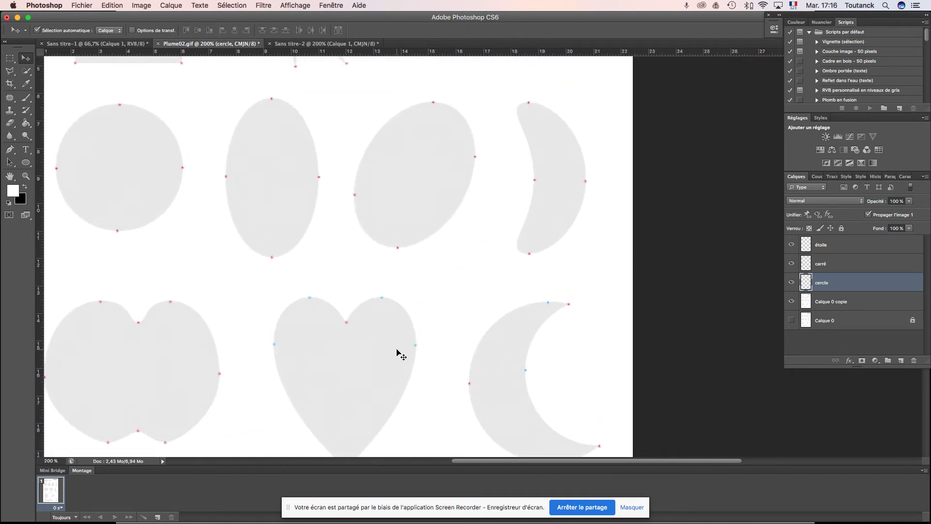
left_click_drag(387, 214, 496, 195)
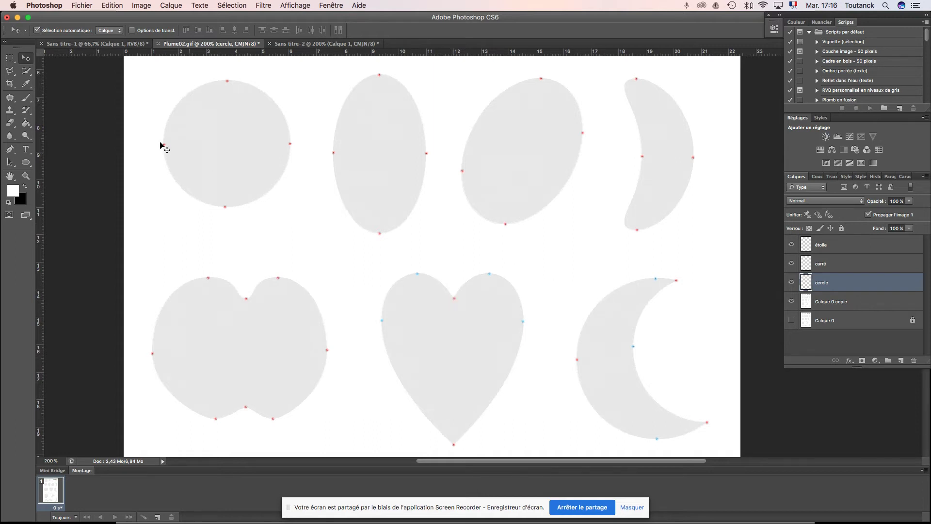
left_click(10, 151)
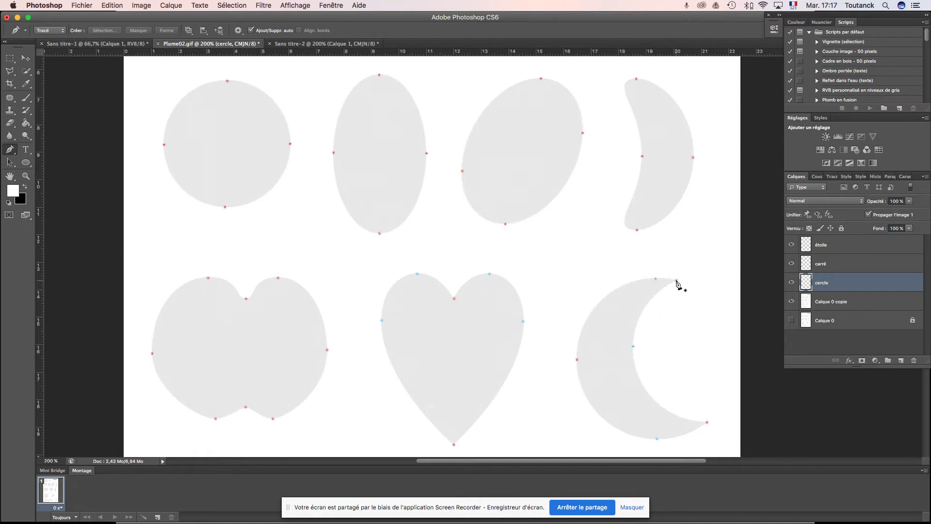
left_click_drag(677, 282, 660, 280)
left_click_drag(659, 280, 658, 281)
key("Escape")
left_click(677, 283)
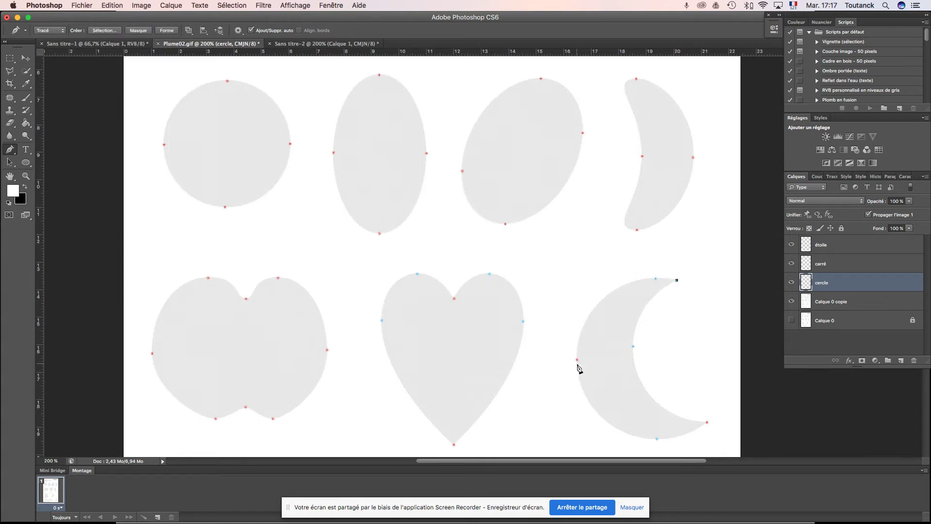
left_click_drag(577, 359, 566, 456)
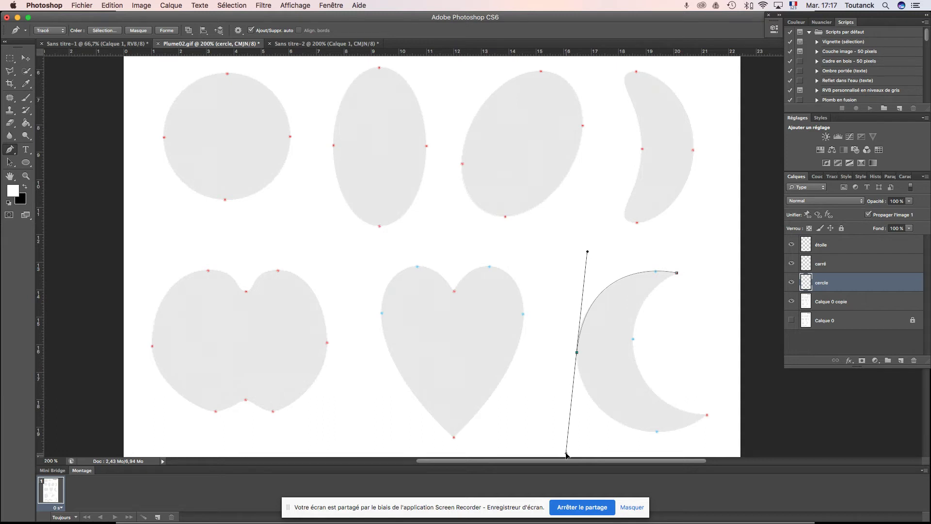
mouse_move(566, 455)
left_mouse_down()
mouse_move(595, 451)
mouse_move(548, 452)
mouse_move(565, 446)
left_mouse_up()
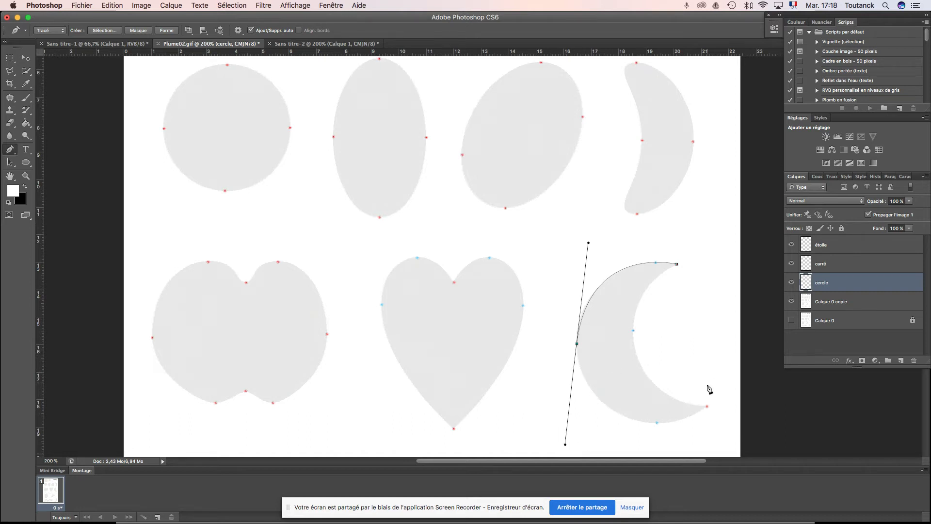
Step: Add an anchor at the moon's lower tip, break its outgoing handle toward the inner curve, and close the path at the upper tip
left_click_drag(707, 406, 733, 384)
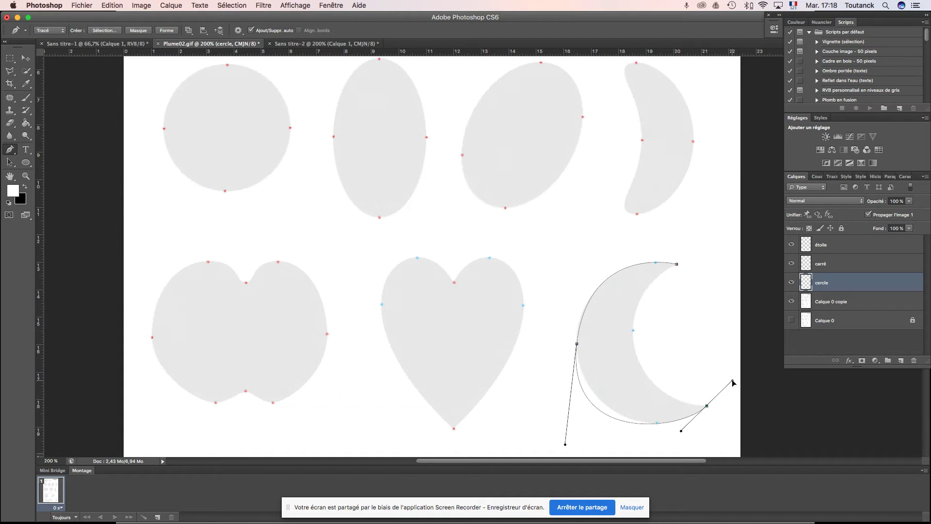
left_click_drag(733, 383, 675, 408)
left_click_drag(675, 407, 670, 406)
scroll(655, 406, "down", 3)
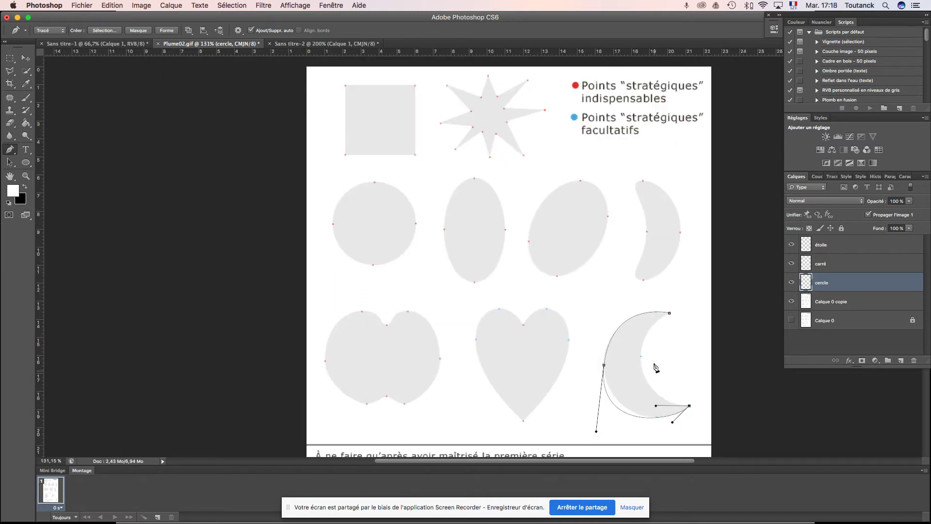
left_click(670, 315)
left_click_drag(676, 302, 729, 270)
left_click(730, 273, "super")
Step: Select the moon path for anchor-level editing and make Calque 0 copie the active layer
left_click(10, 164)
left_click_drag(10, 164, 44, 172)
scroll(266, 212, "down", 1)
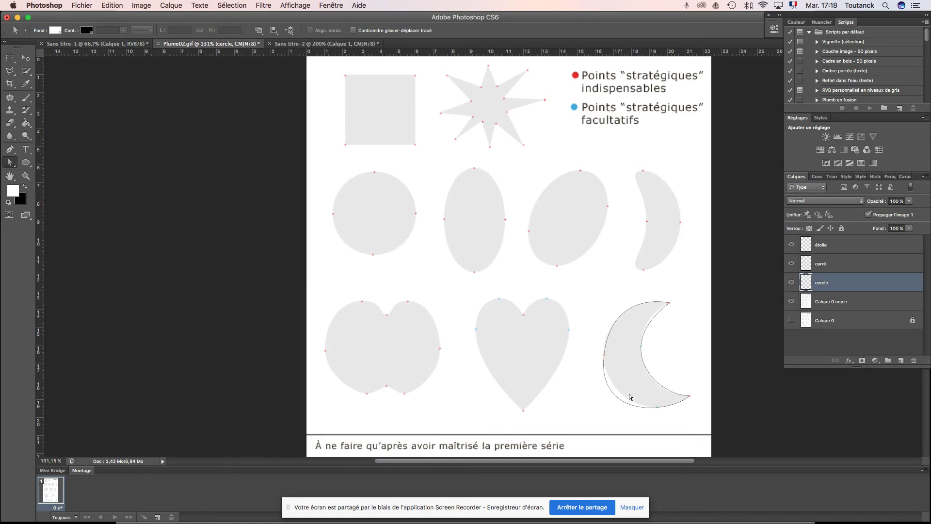
left_click(658, 410)
key("shift+alt+bracketright")
key("shift+alt+bracketright")
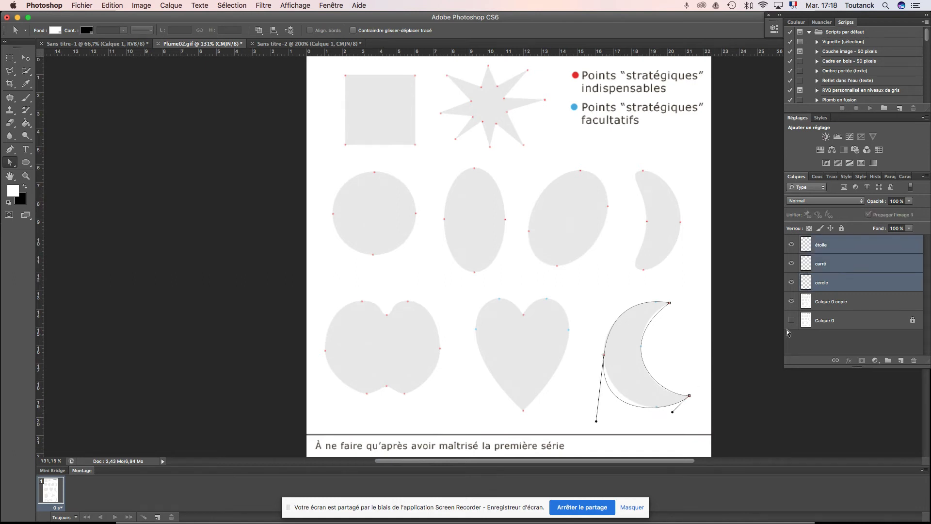
left_click(821, 348)
left_click(835, 305)
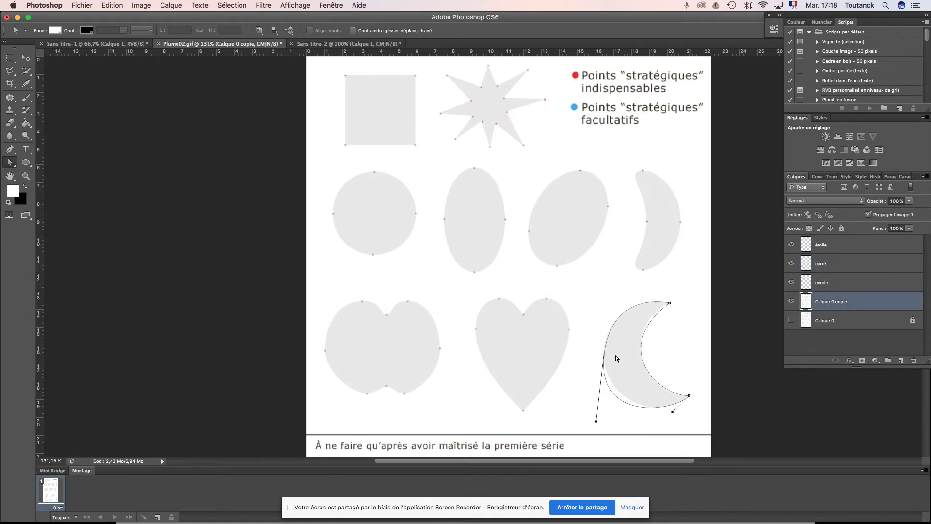
Step: Reshape the moon's outer curve by adjusting the lower and upper direction handles of its left anchor
key("super+plus")
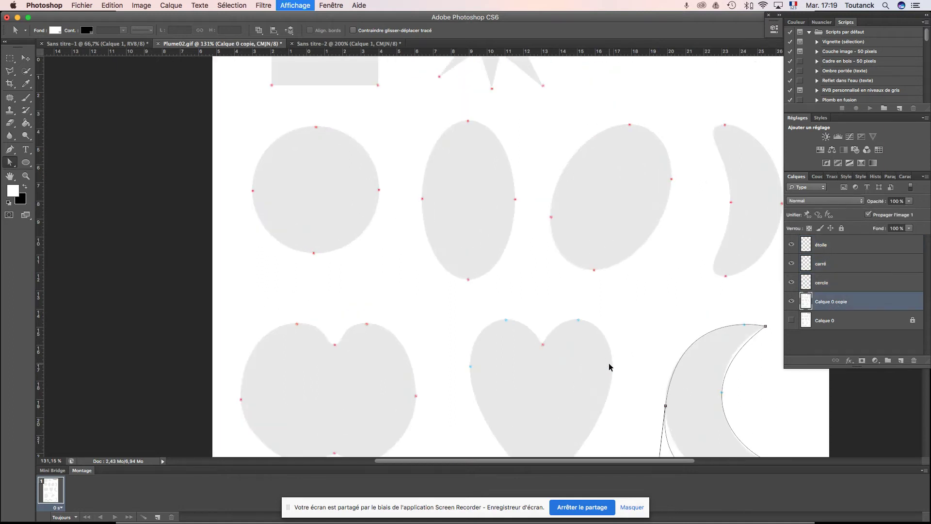
key("super+plus")
left_click_drag(636, 335, 339, 135)
left_click_drag(411, 404, 443, 397)
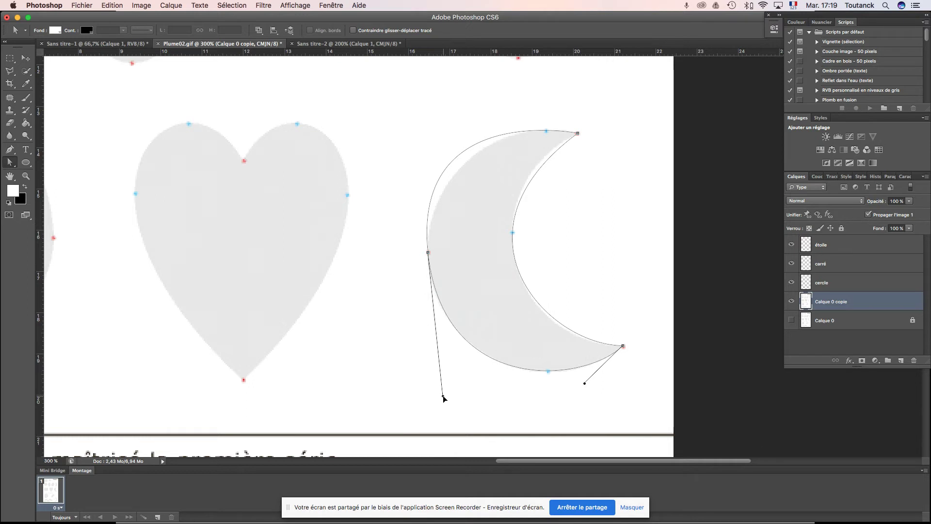
left_click(578, 133)
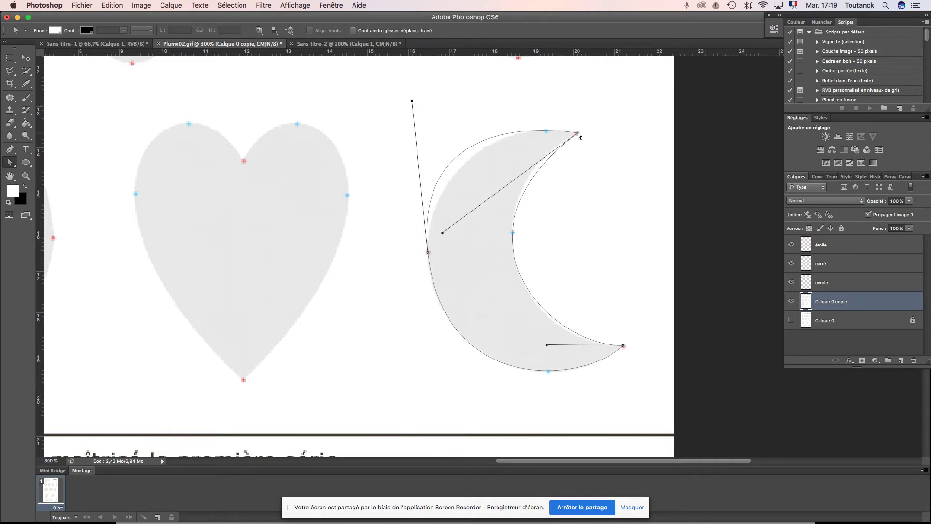
left_click_drag(412, 101, 442, 104)
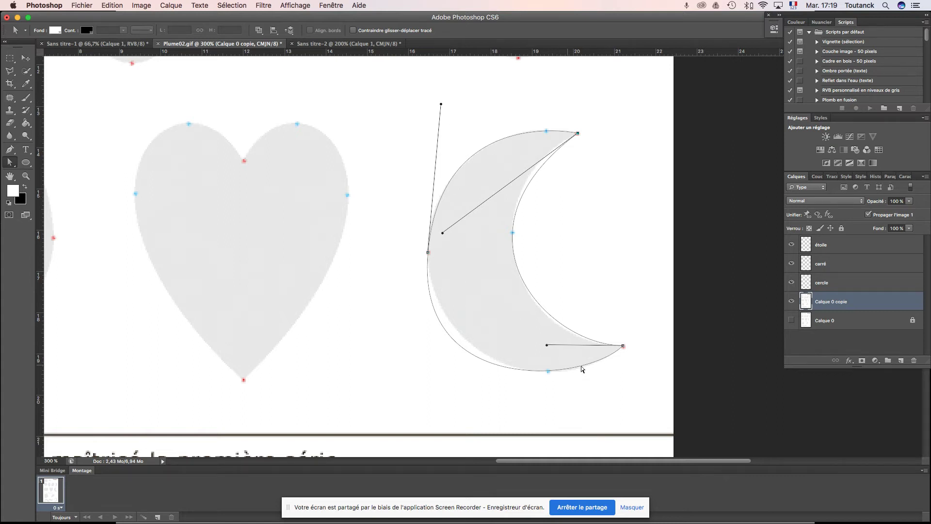
Step: Fit the moon's inner curve with the two tip handles, and readjust the left anchor's handles along the outer edge
left_click_drag(547, 344, 539, 346)
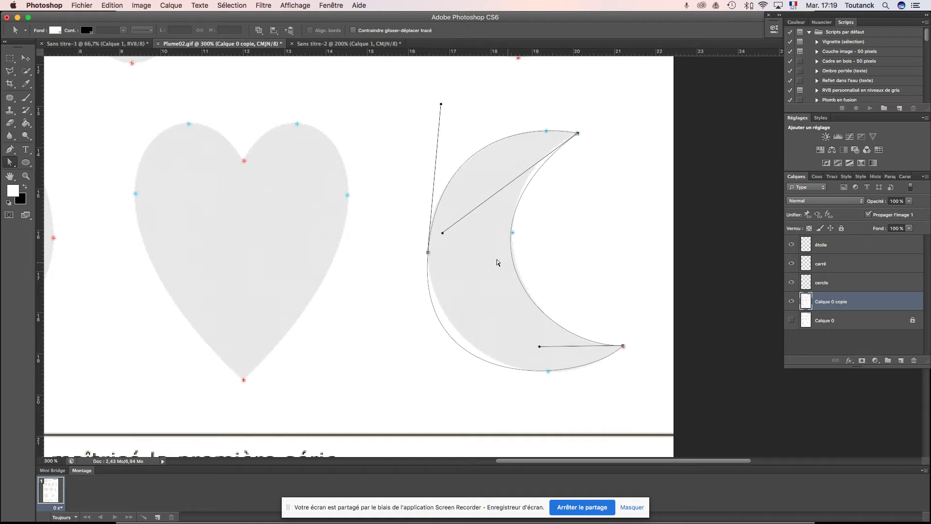
mouse_move(443, 233)
left_mouse_down()
mouse_move(451, 222)
mouse_move(441, 217)
left_mouse_up()
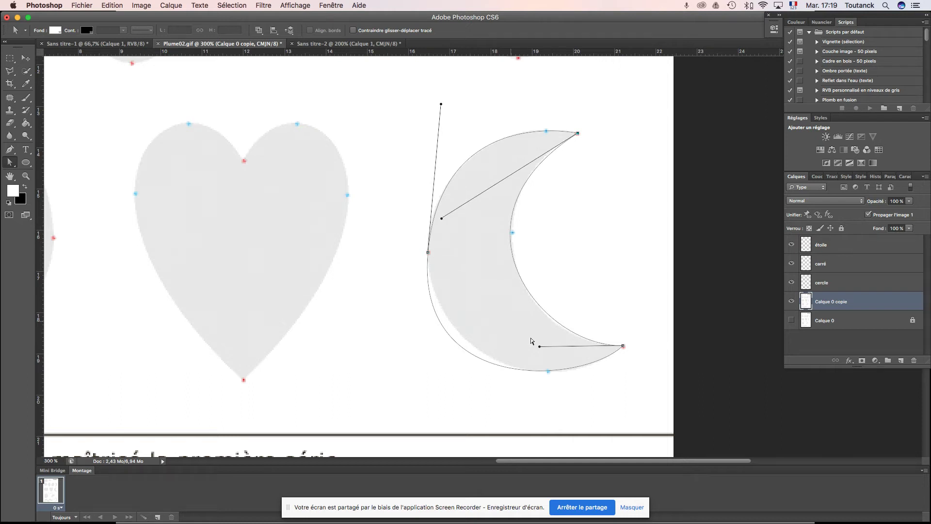
left_click(428, 253)
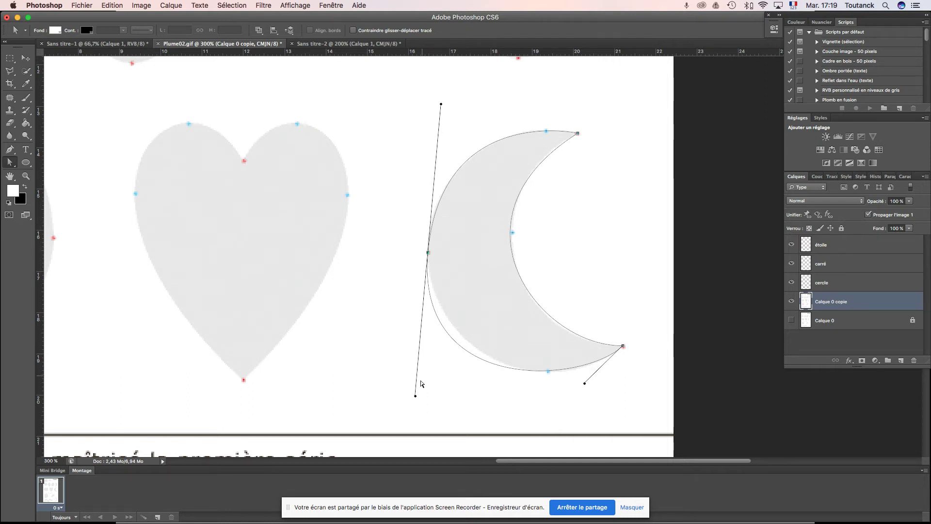
left_click_drag(416, 395, 430, 396)
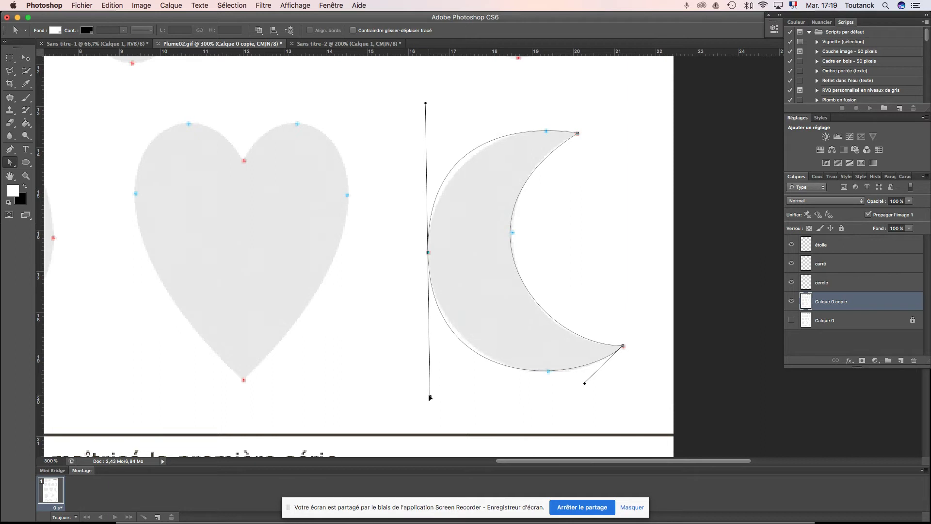
left_click(579, 132)
left_click_drag(425, 103, 424, 108)
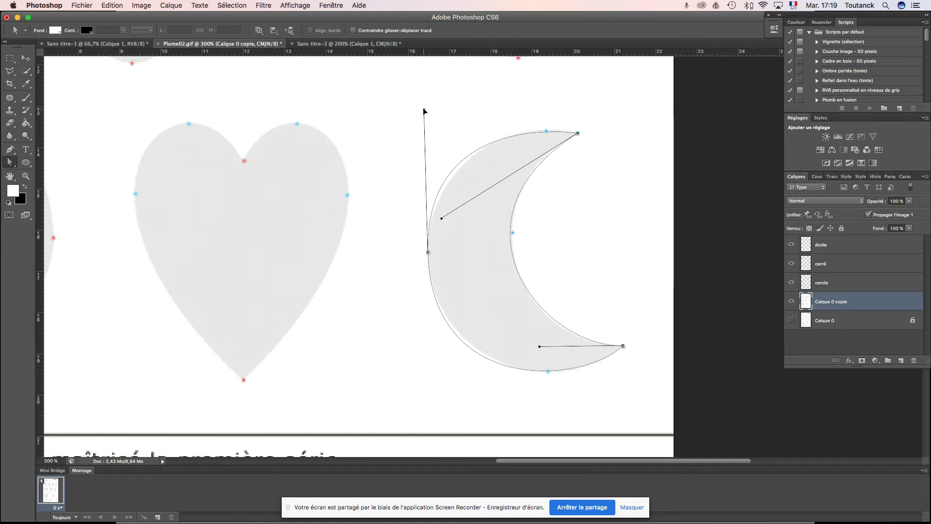
key("super+minus")
key("super+minus")
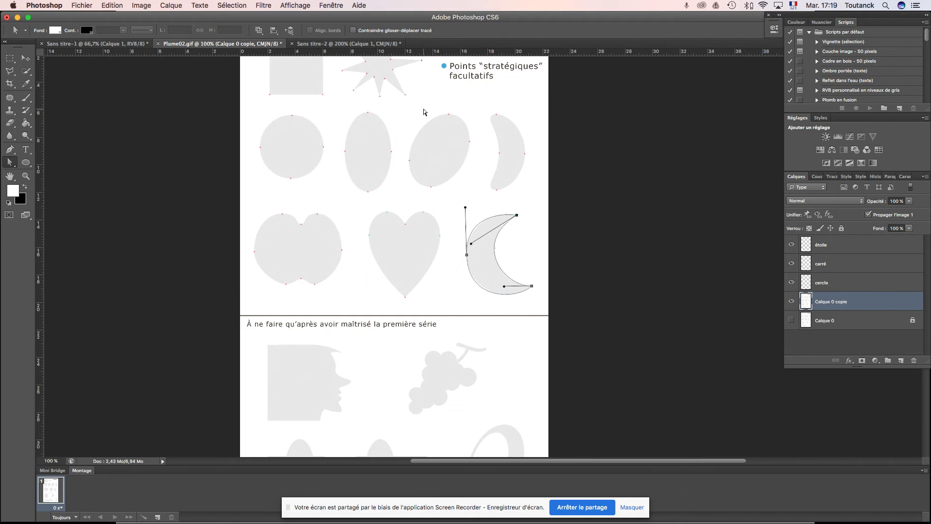
left_click(21, 60)
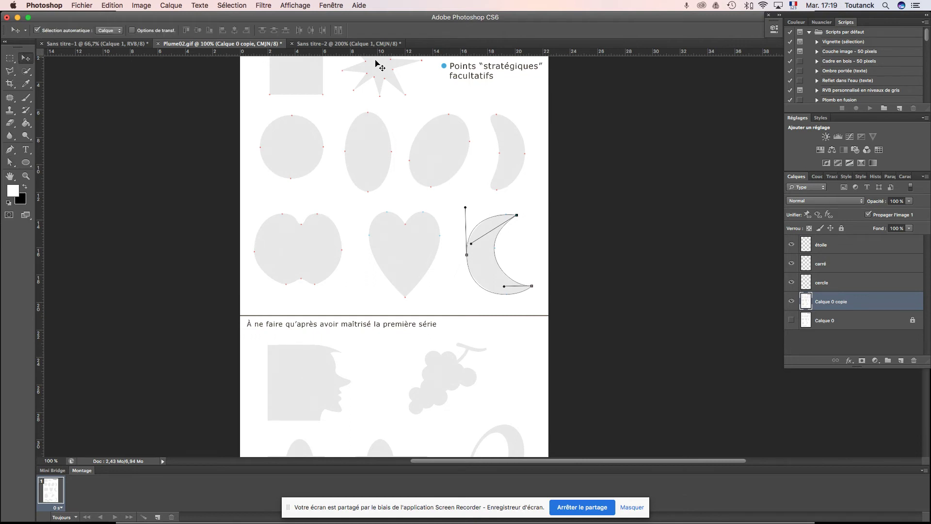
scroll(560, 155, "up", 3)
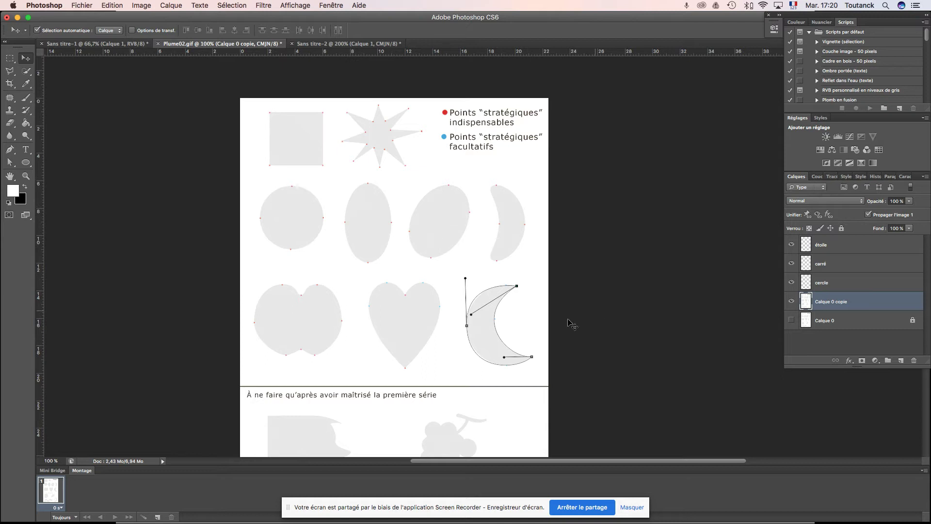
left_click_drag(465, 280, 466, 284)
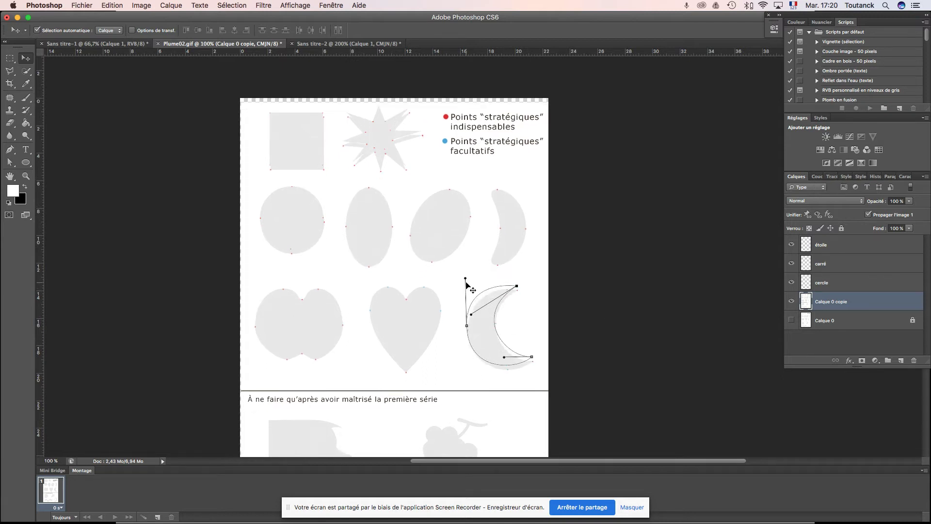
key("super+z")
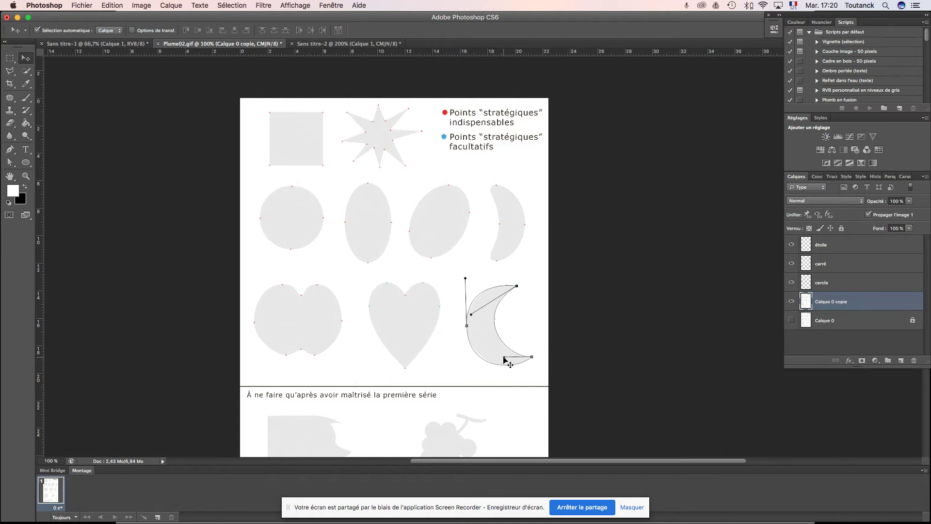
Step: Fine-tune the direction handles at the moon's lower tip and left anchor so the path follows the outer edge
left_click(10, 163)
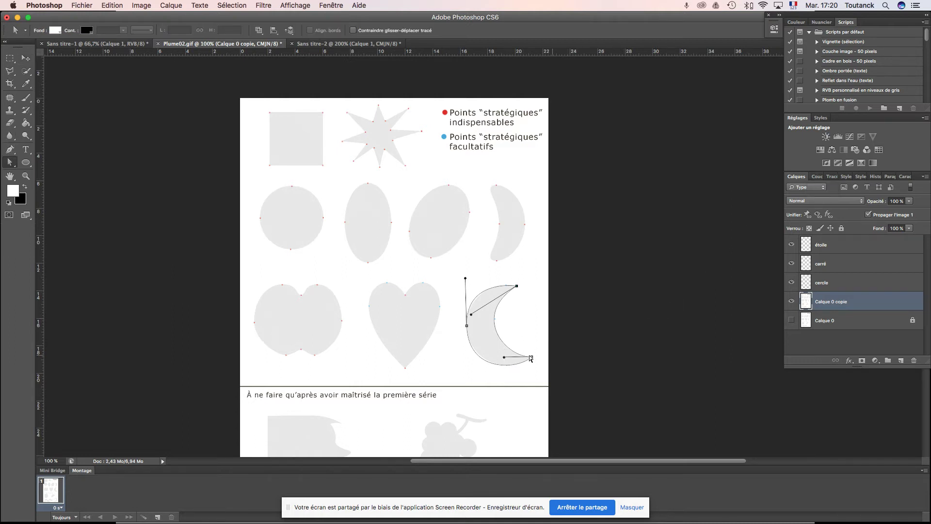
left_click_drag(504, 357, 502, 358)
left_click(469, 329)
left_click_drag(519, 369, 522, 368)
left_click_drag(465, 278, 466, 280)
Step: Switch to the slide presentation, review the layer mask slides up to the cutout and mask exercises, and return to Photoshop
key("super+Tab")
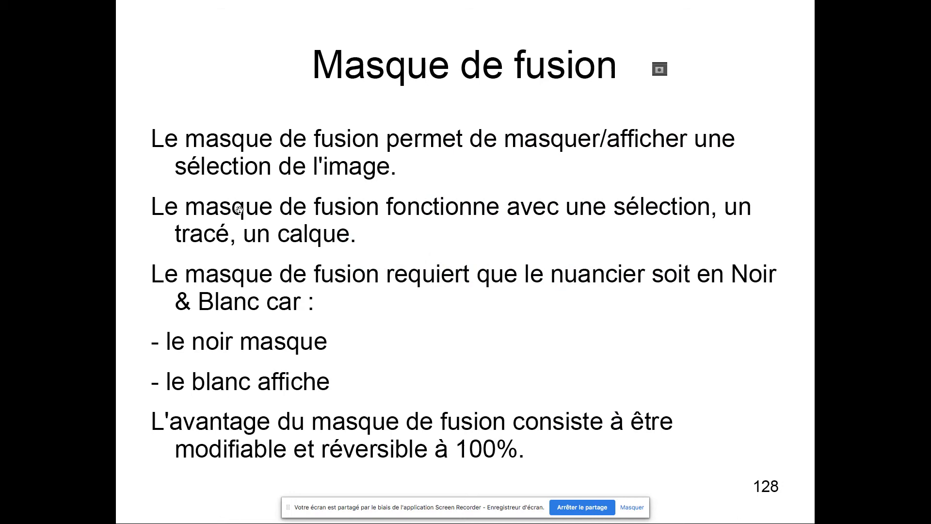
key("Right")
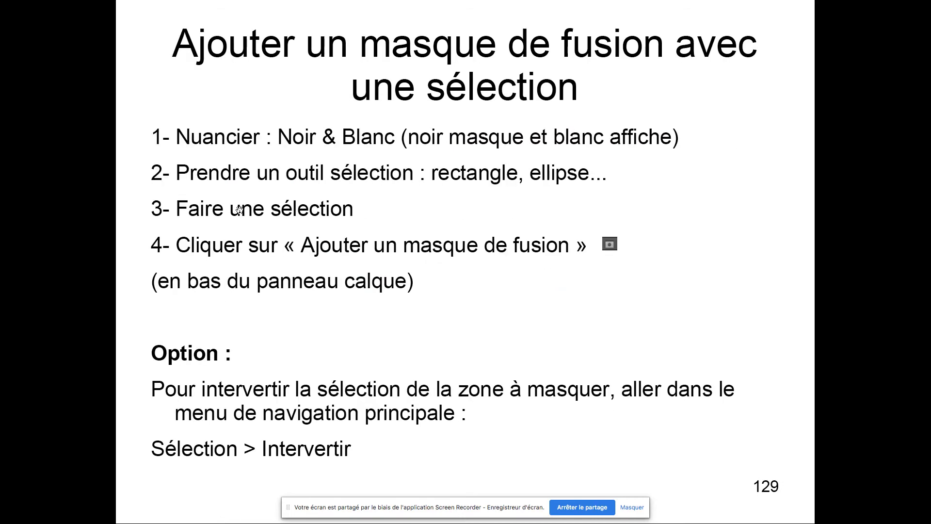
key("Right")
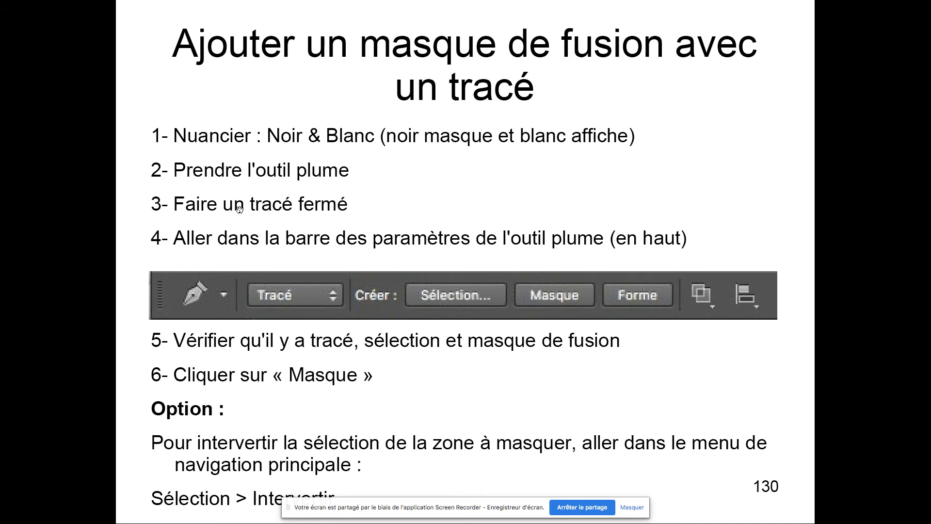
key("Right")
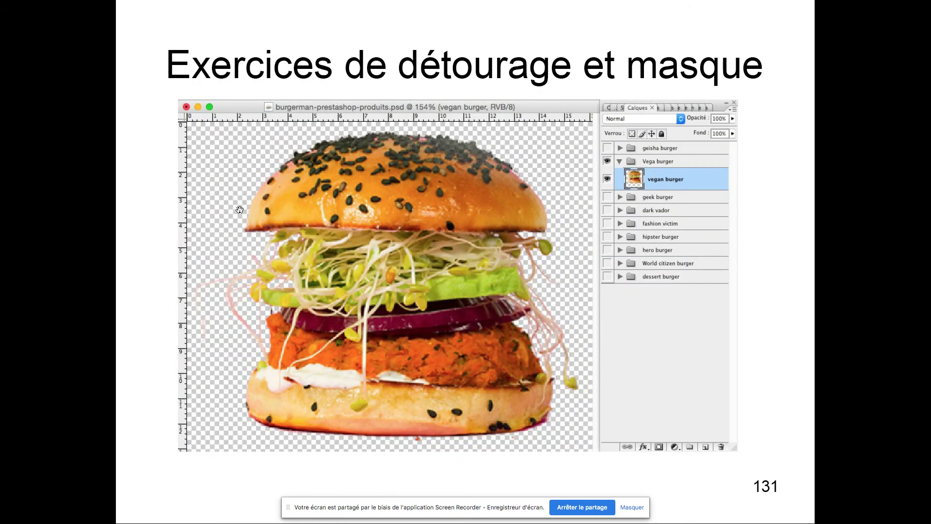
key("super+Tab")
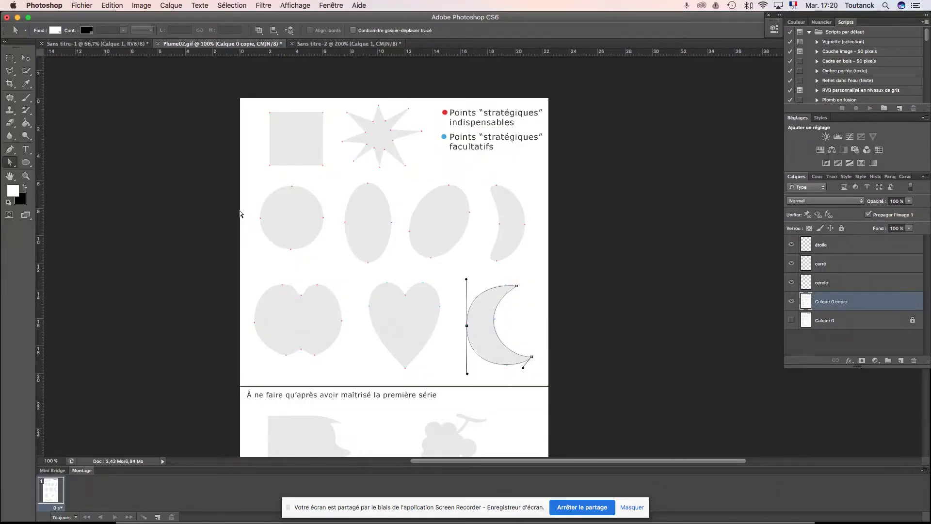
Step: Open Burger-King-Halloween-Whopper.jpg from the darkvador-burger folder inside _burgers
left_click(83, 6)
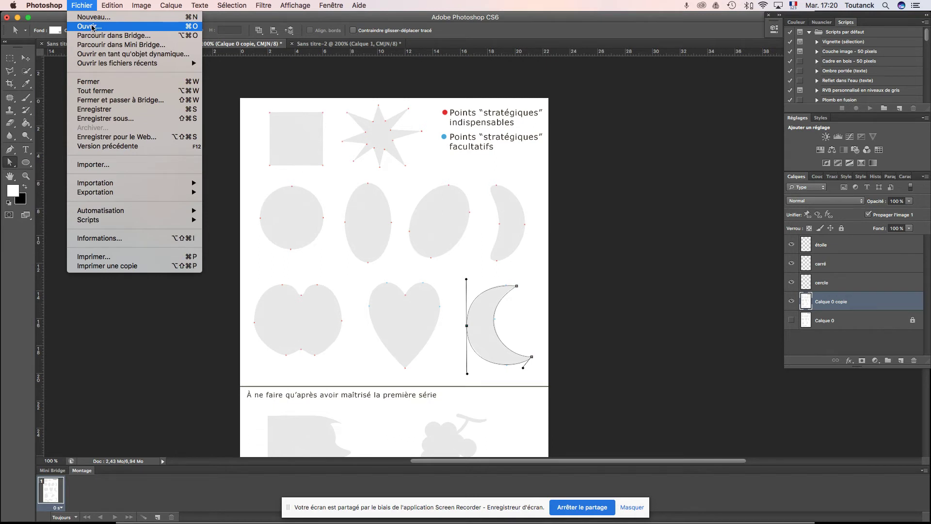
left_click(88, 28)
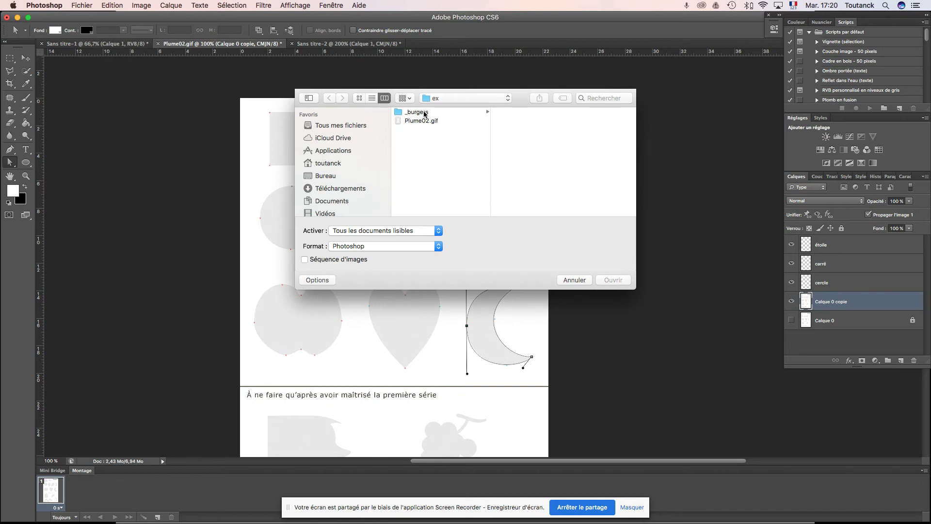
left_click(423, 112)
left_click(548, 113)
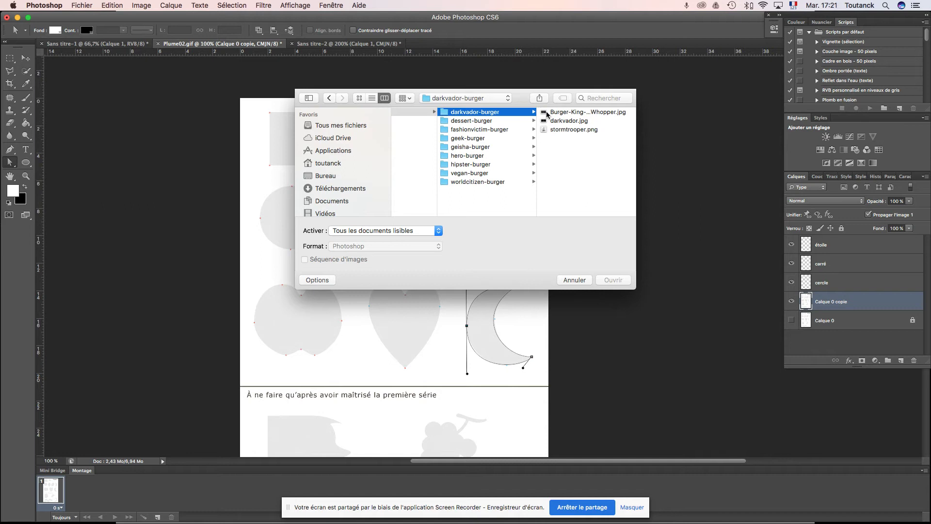
left_click(558, 112)
left_click(579, 114)
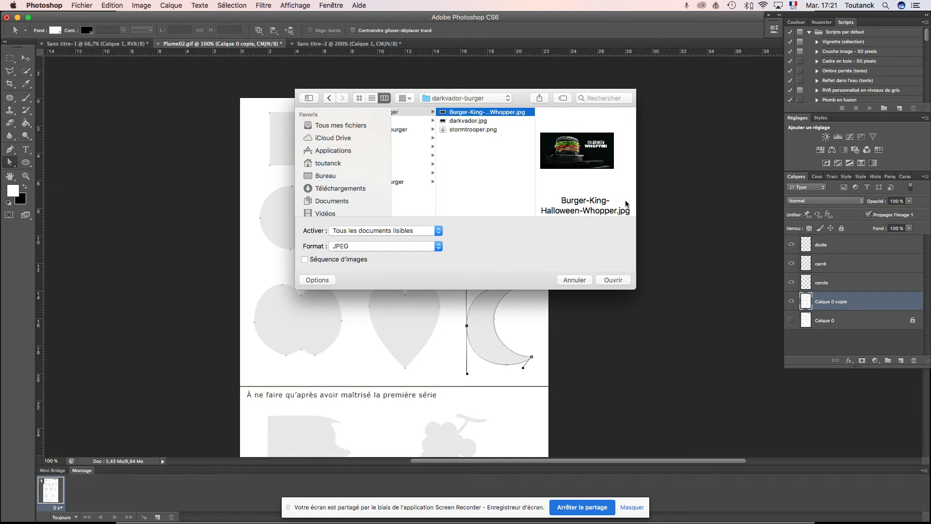
left_click(610, 281)
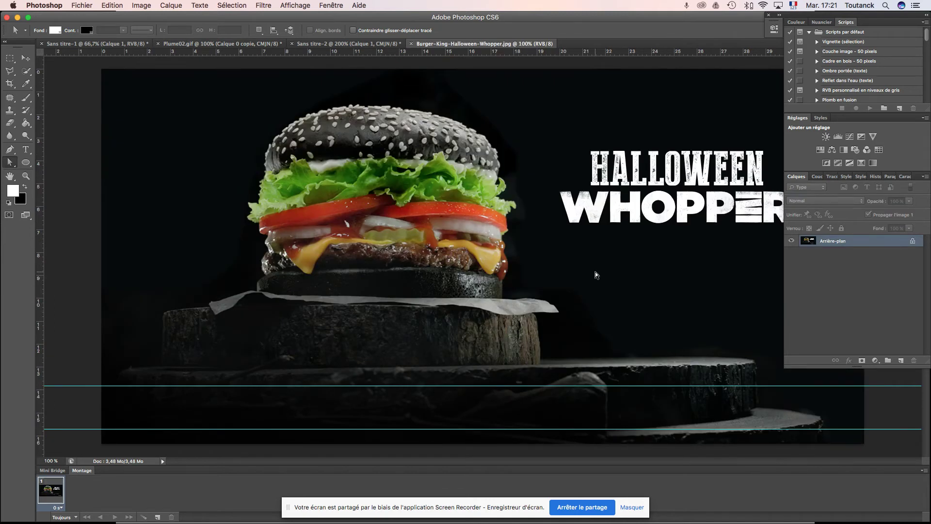
key("super+minus")
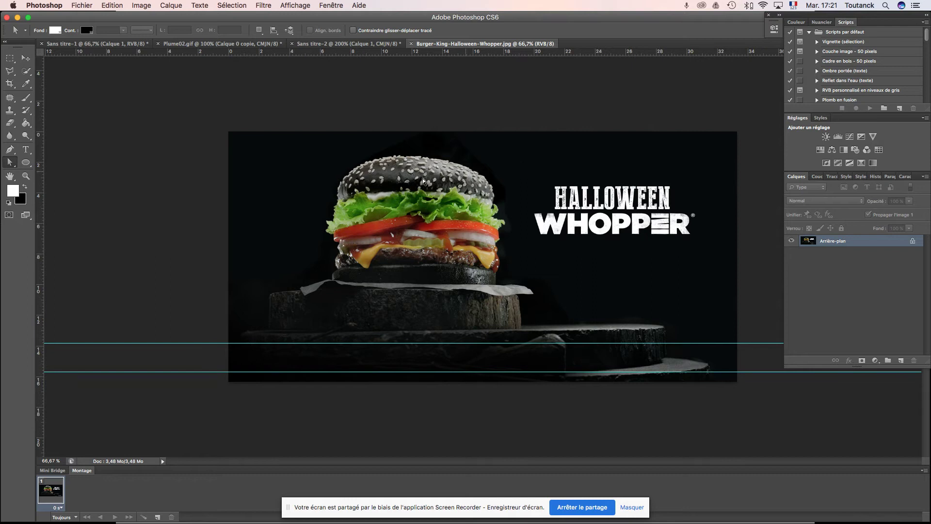
Step: Switch to the slide presentation, reread the slides on layer masks and adding one with a selection, and return to Photoshop
key("super+Tab")
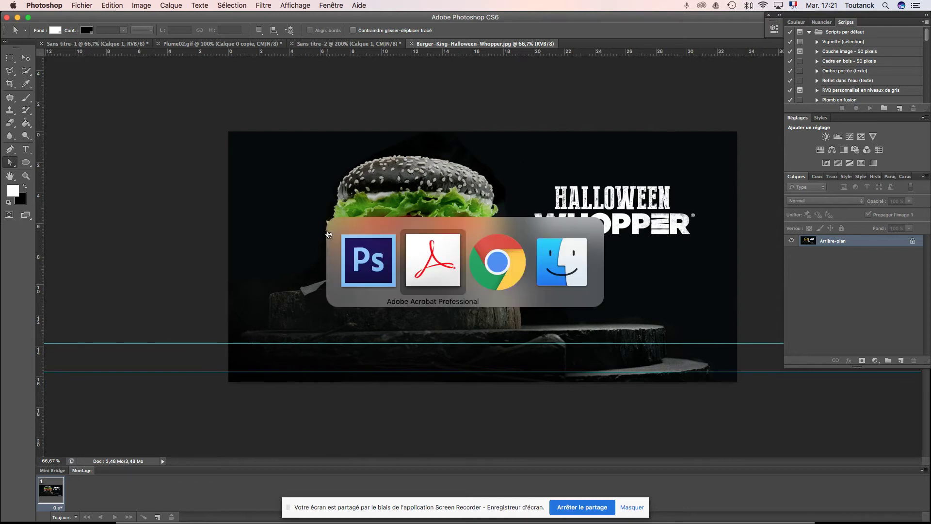
key("Left")
key("Left")
key("Left")
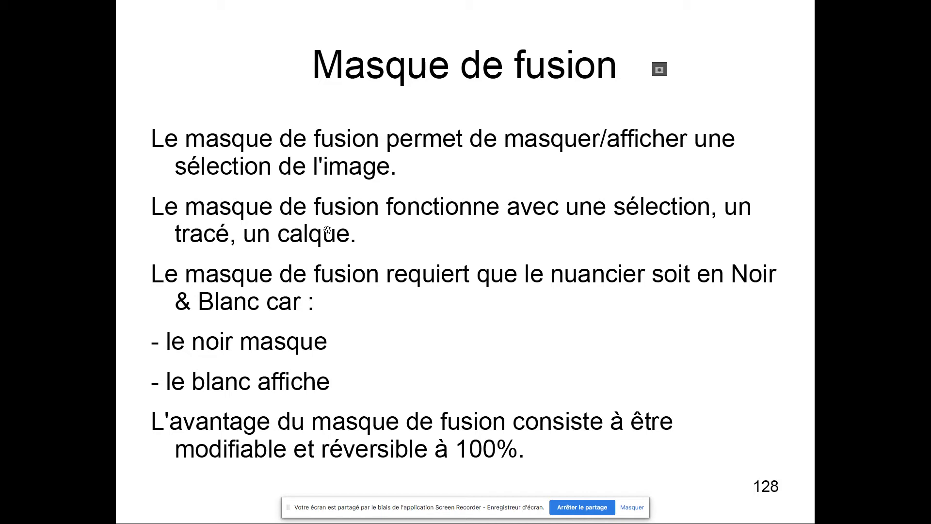
key("Right")
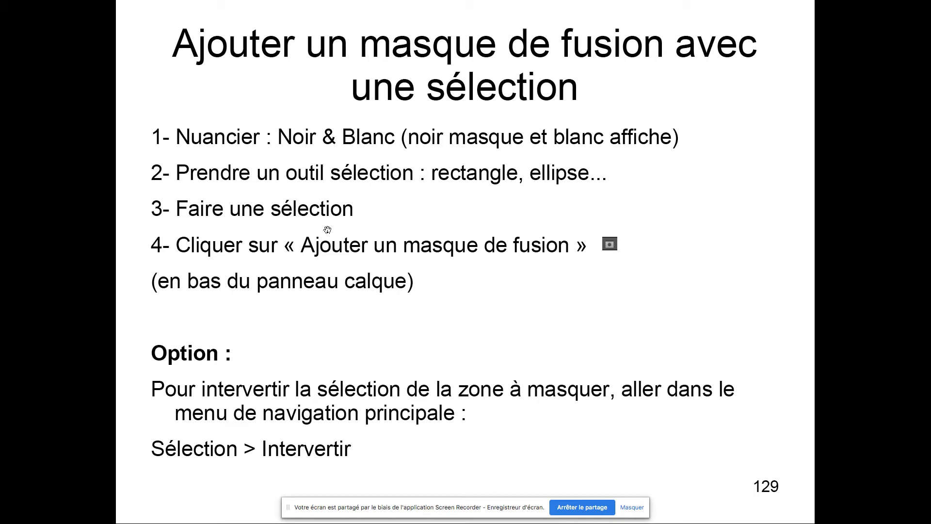
key("super+Tab")
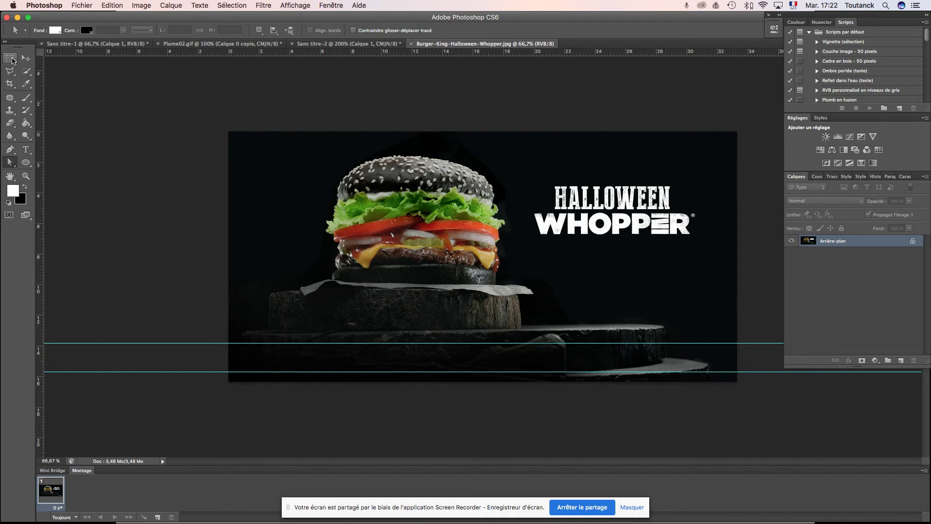
Step: With the Rectangular Marquee tool active, convert the image to CMYK colour and turn the locked background into a regular layer
left_click(11, 61)
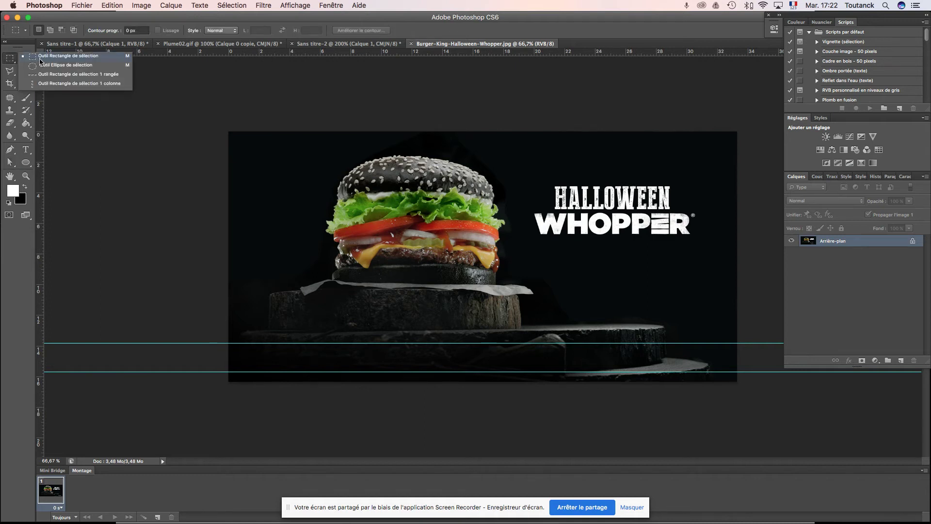
left_click(41, 57)
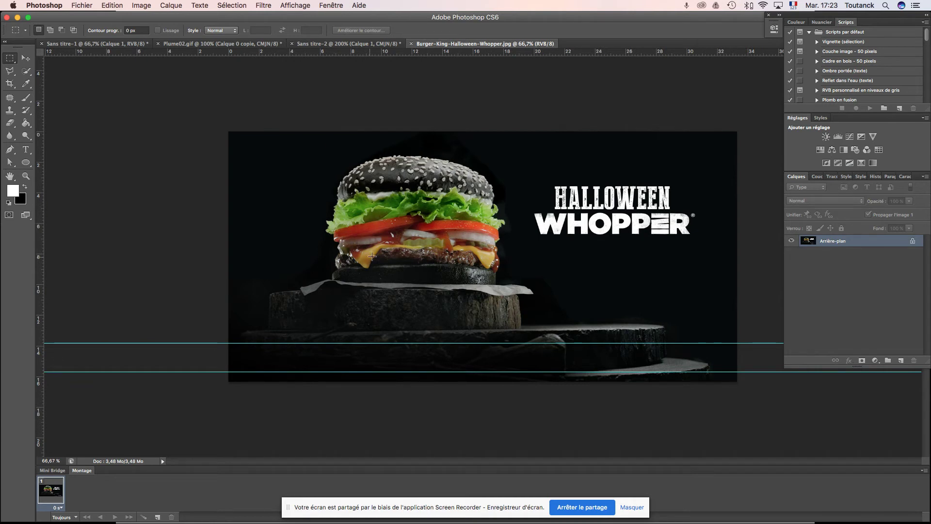
left_click(148, 6)
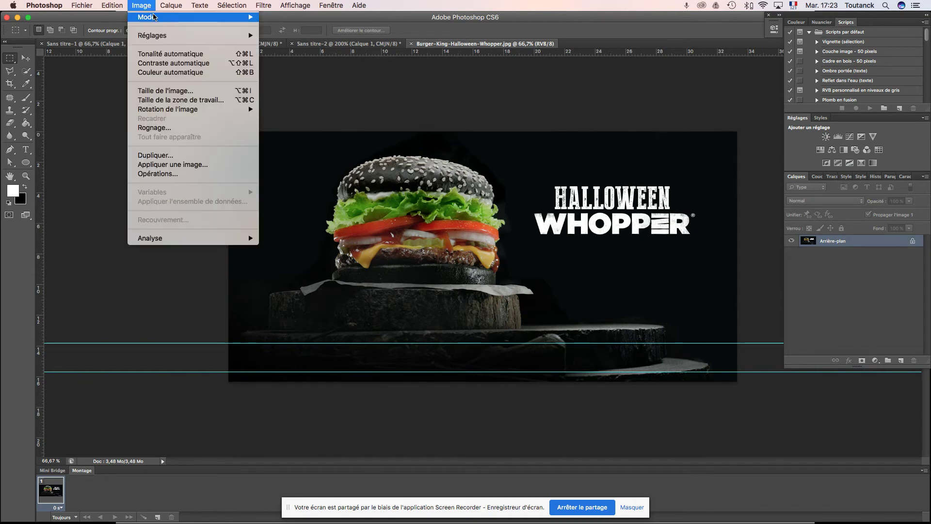
mouse_move(154, 17)
left_click(315, 66)
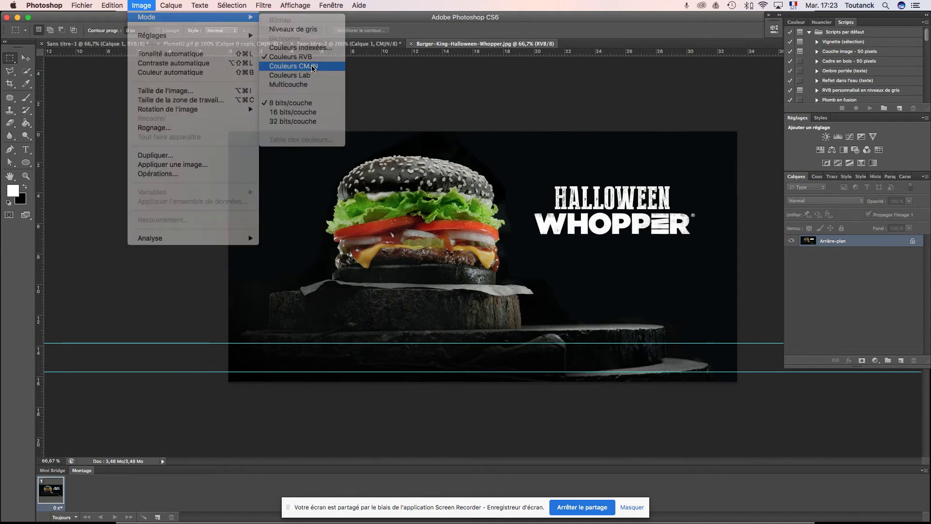
left_click(548, 208)
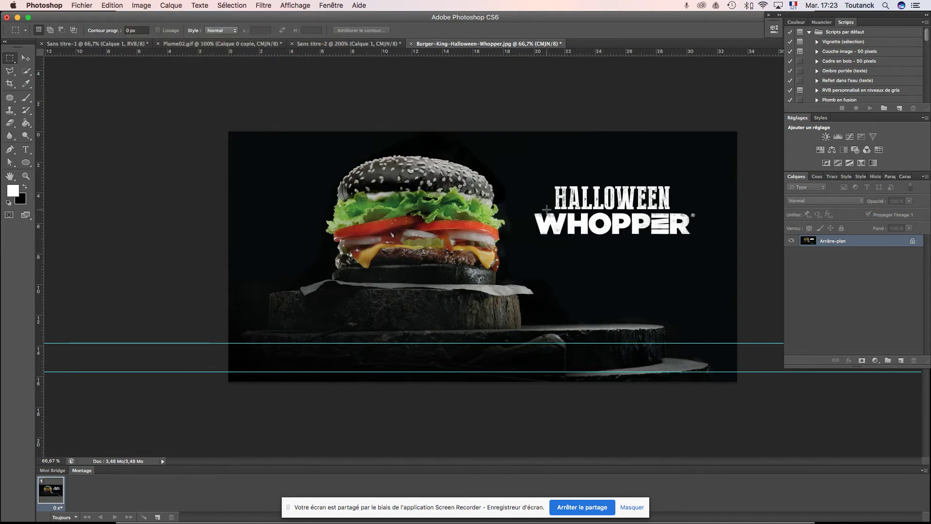
double_click(831, 241)
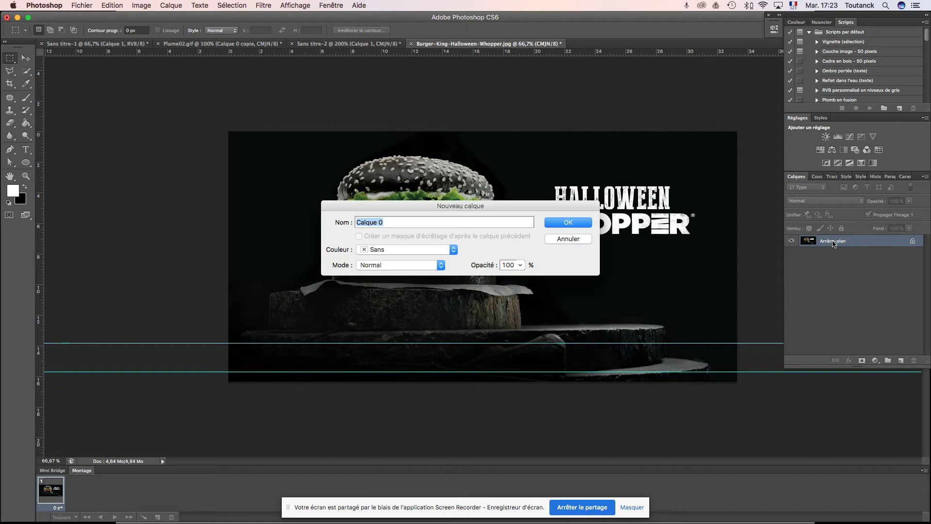
left_click(571, 223)
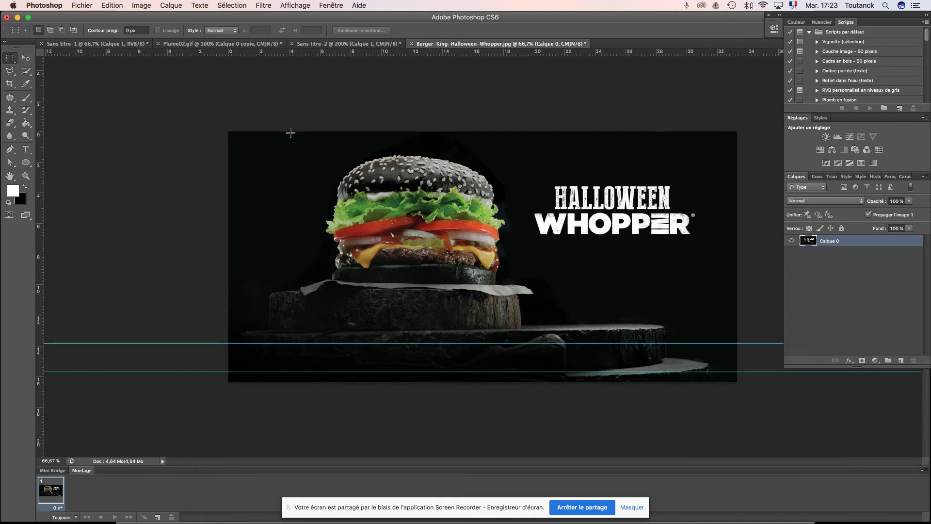
Step: Try a layer mask made from a rectangular selection around the burger, and undo both the mask and the selection
left_click_drag(268, 131, 534, 379)
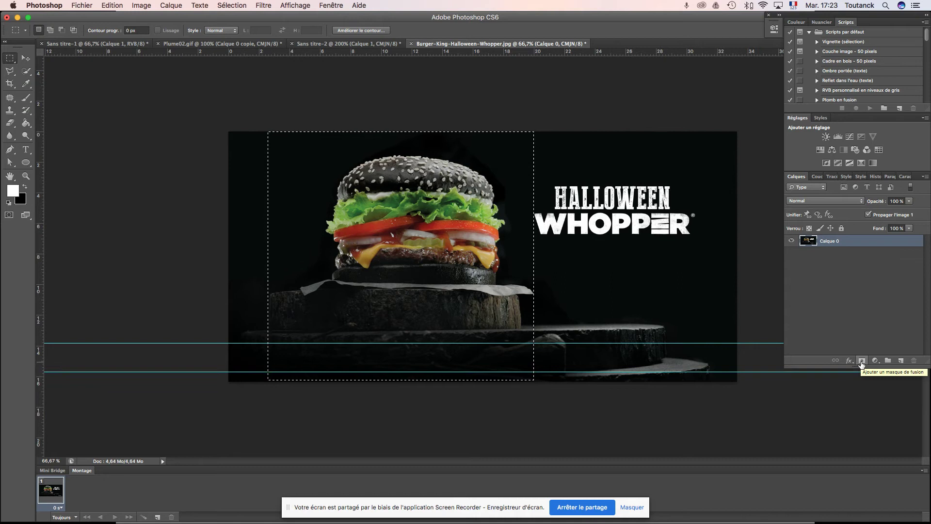
left_click(861, 362)
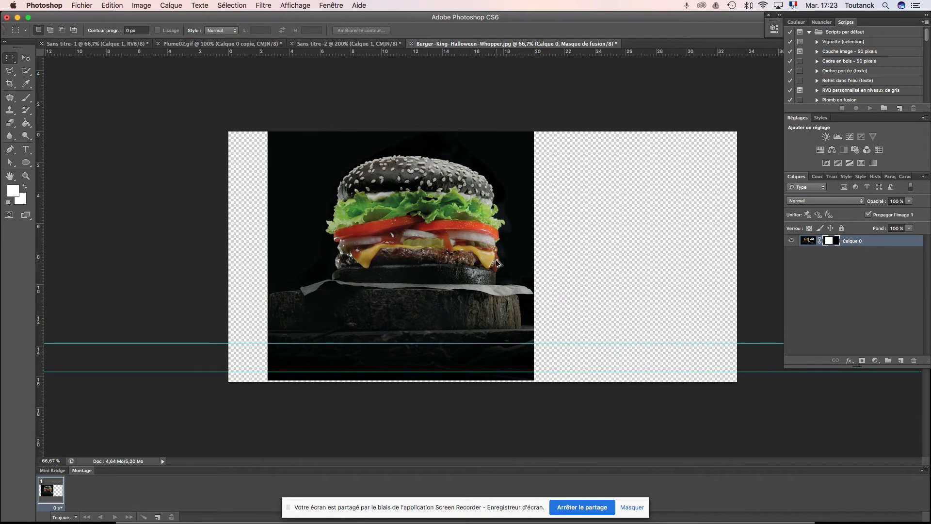
key("super+z")
key("super+z")
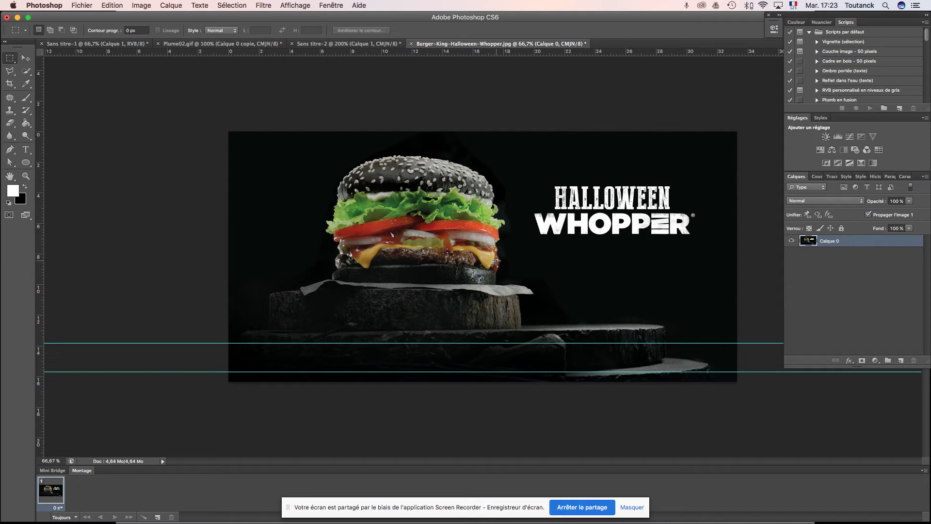
Step: Duplicate the burger layer, lock and hide the original Calque 0, and make the copy the active layer
key("super+1")
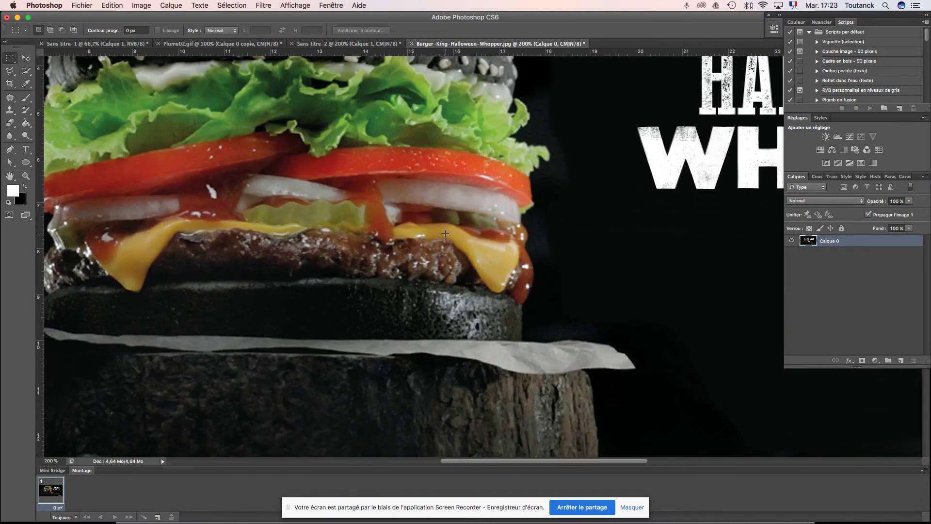
key("super+plus")
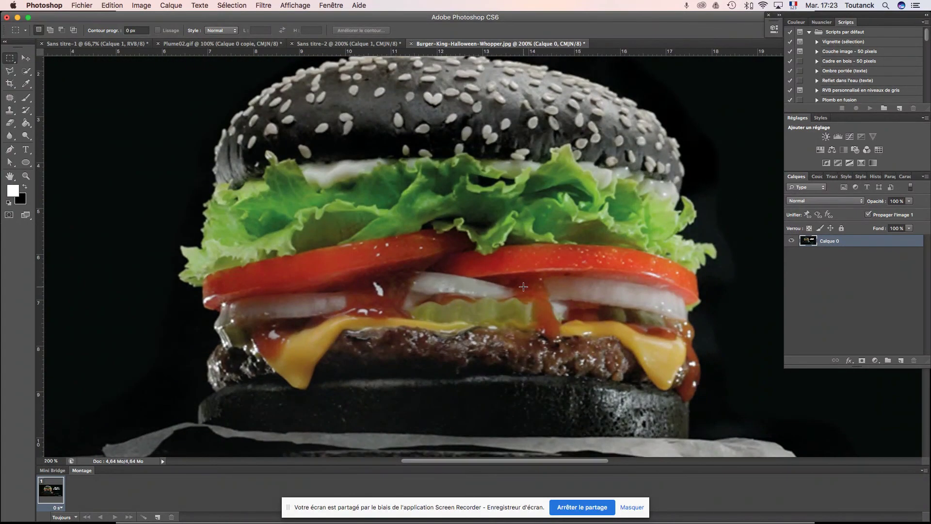
key("super+minus")
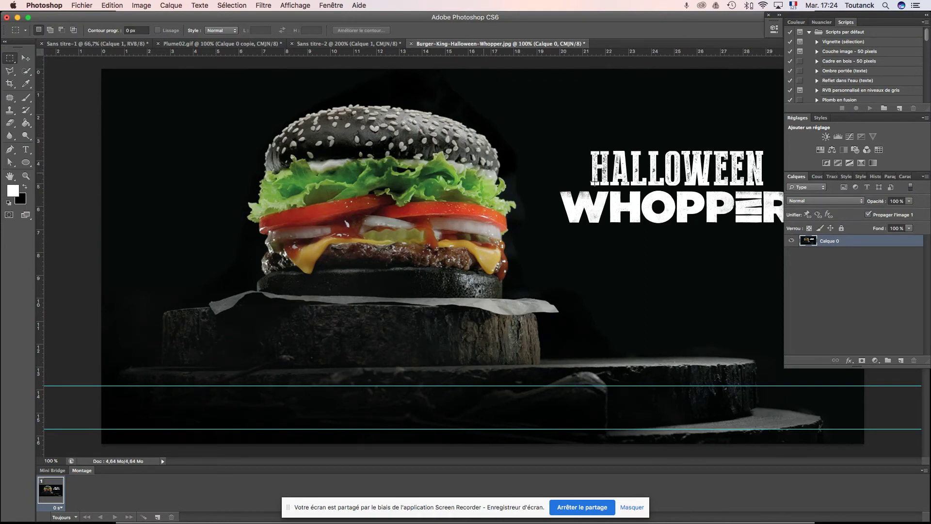
left_click_drag(809, 243, 901, 360)
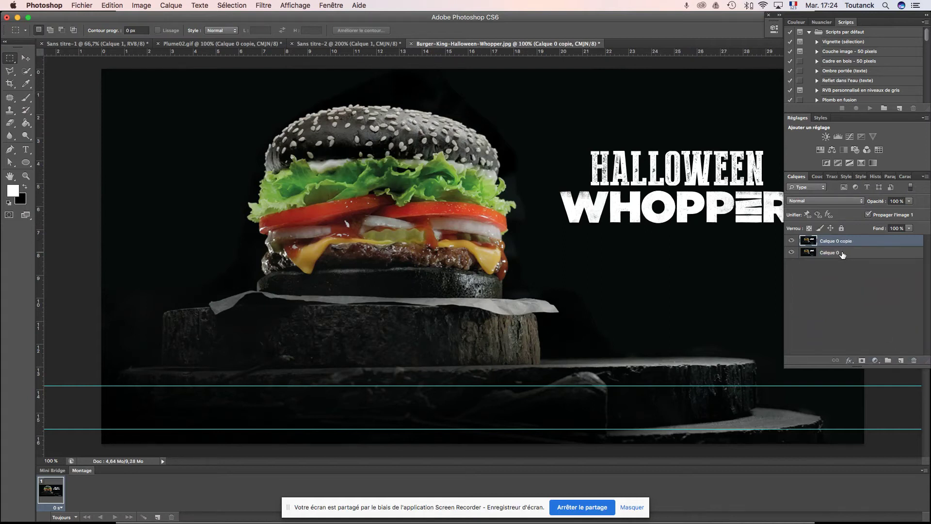
left_click(844, 253)
left_click(842, 229)
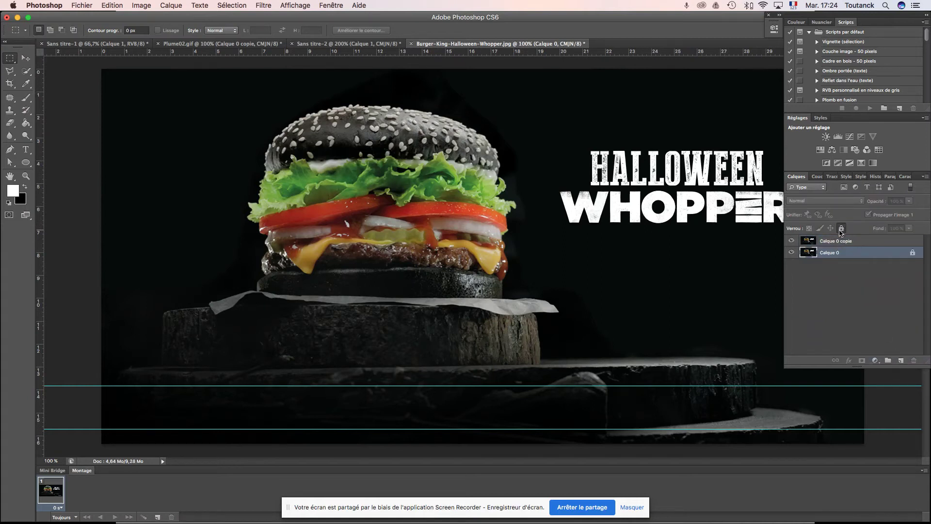
left_click(791, 252)
left_click(844, 242)
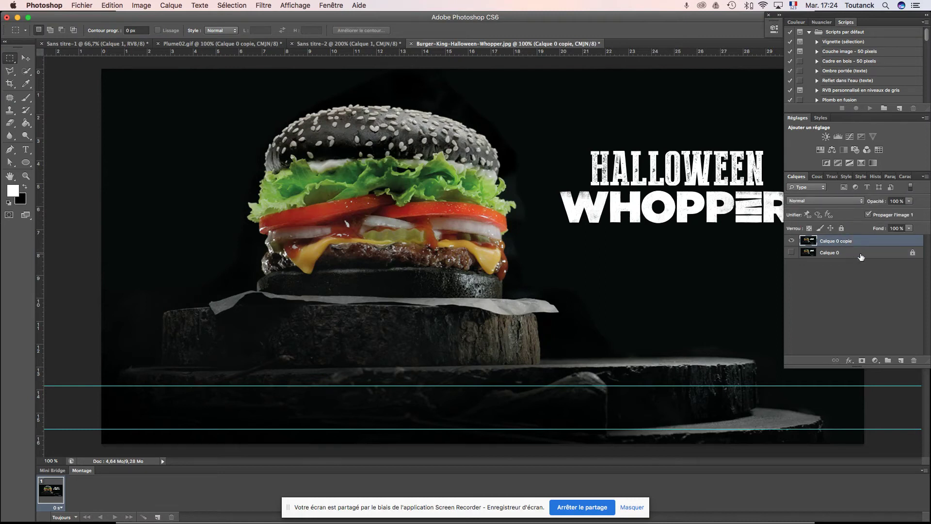
Step: Set the image resolution to 300 pixels per inch with resampling, and fit the whole image in the window
left_click(142, 5)
mouse_move(151, 21)
left_click(164, 91)
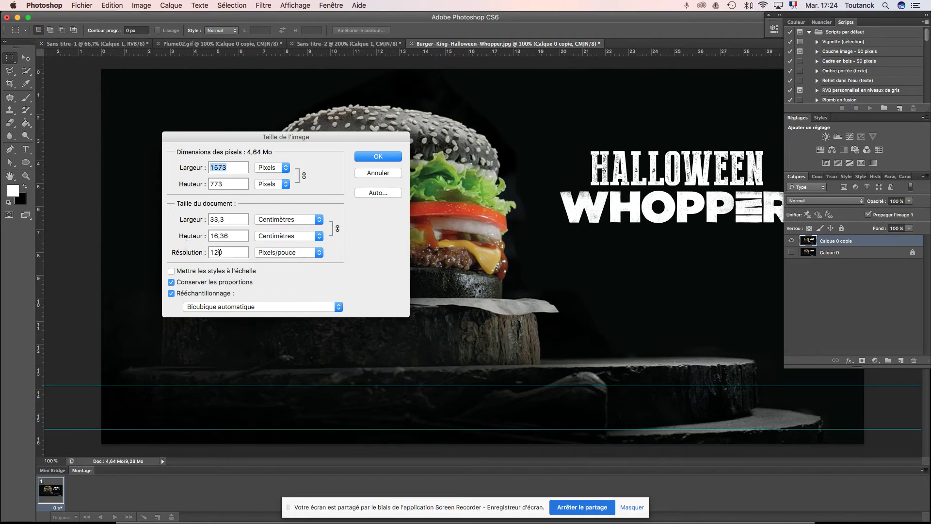
left_click_drag(224, 252, 202, 249)
type("300")
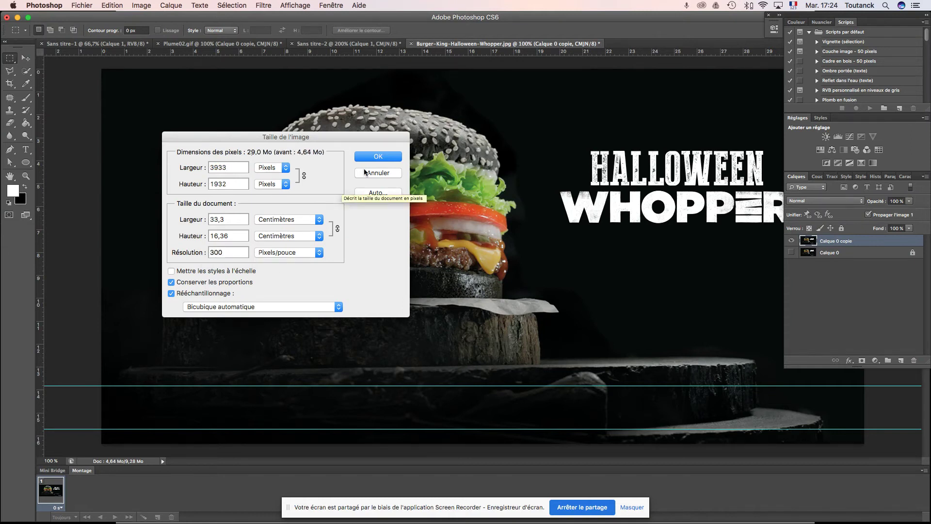
left_click(375, 157)
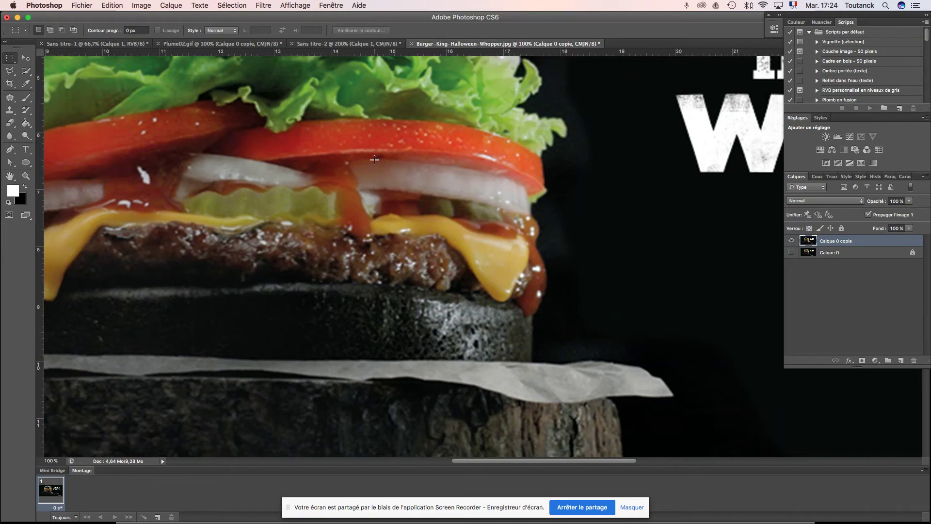
key("super+0")
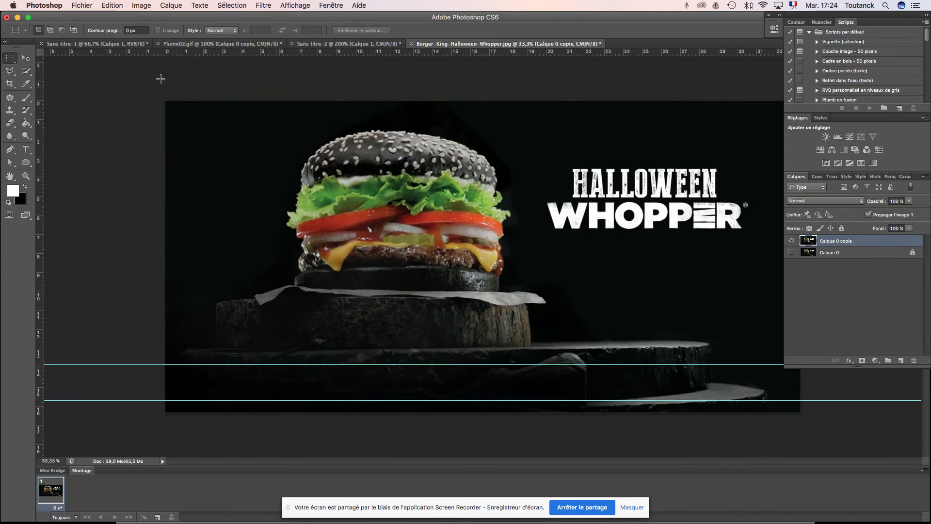
Step: With the Pen tool, start a path at the lower-left corner of the burger's bottom bun
left_click(10, 151)
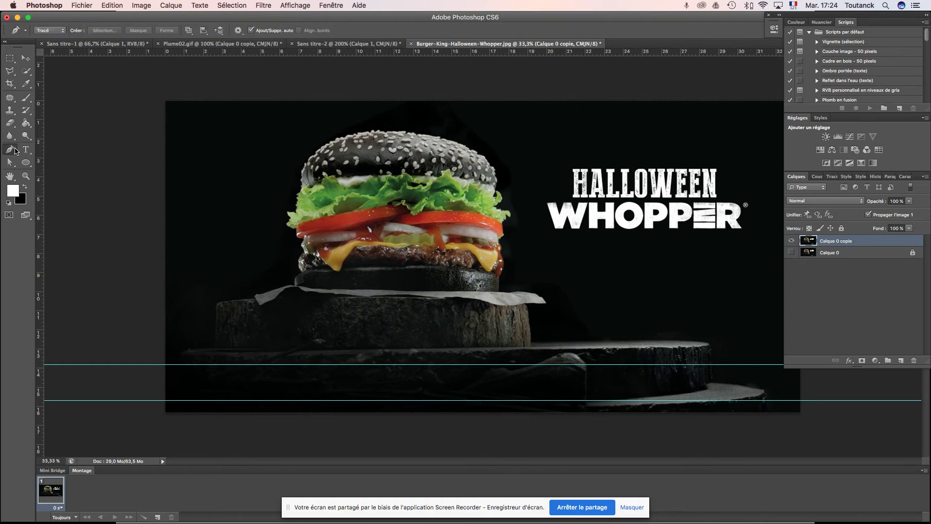
key("super+plus")
key("super+plus")
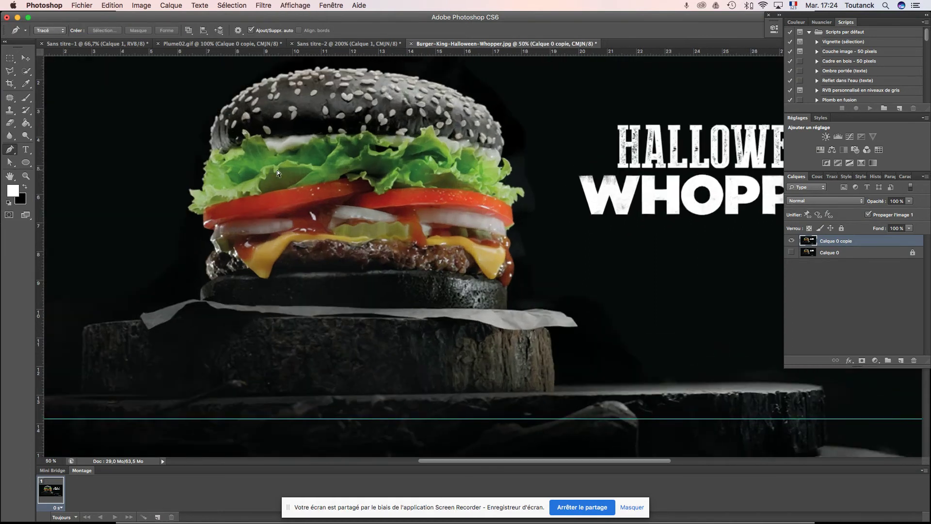
key("super+plus")
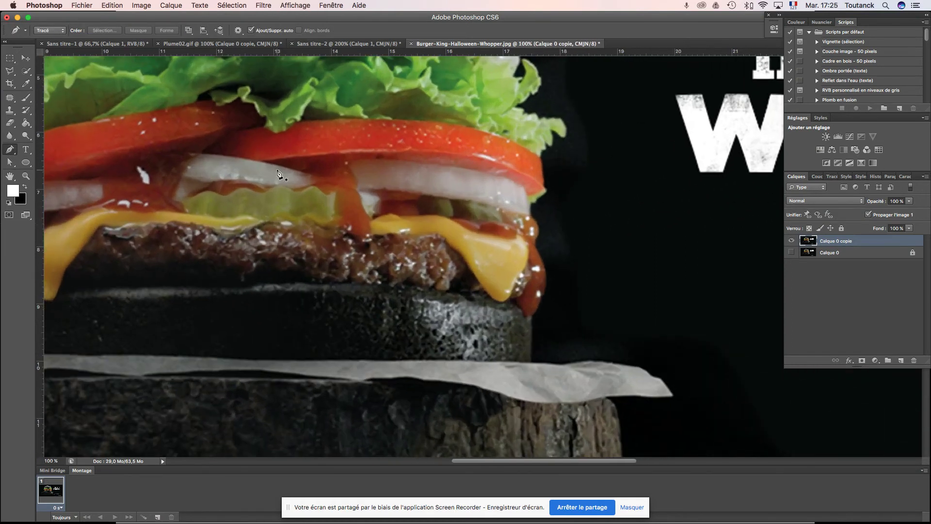
left_click_drag(250, 268, 609, 262)
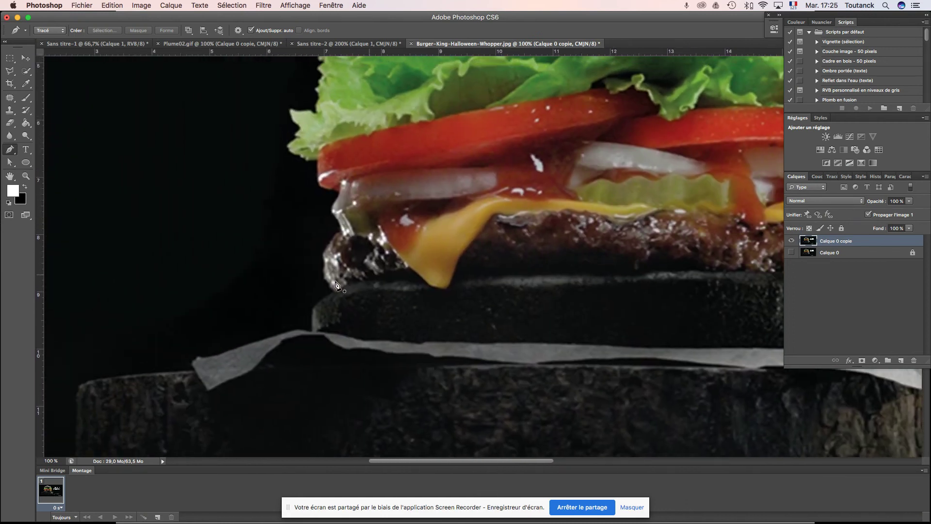
key("super+minus")
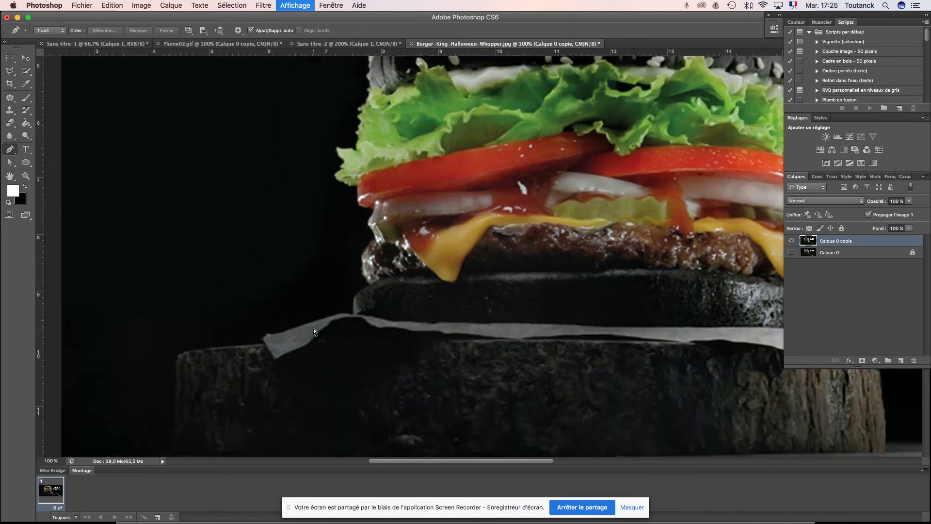
key("super+minus")
scroll(315, 334, "right", 5)
scroll(315, 334, "up", 2)
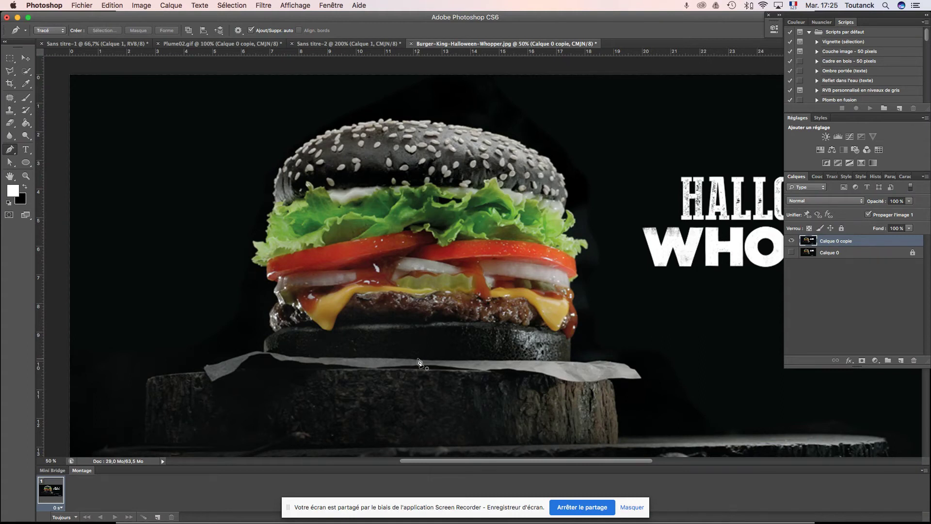
key("super+1")
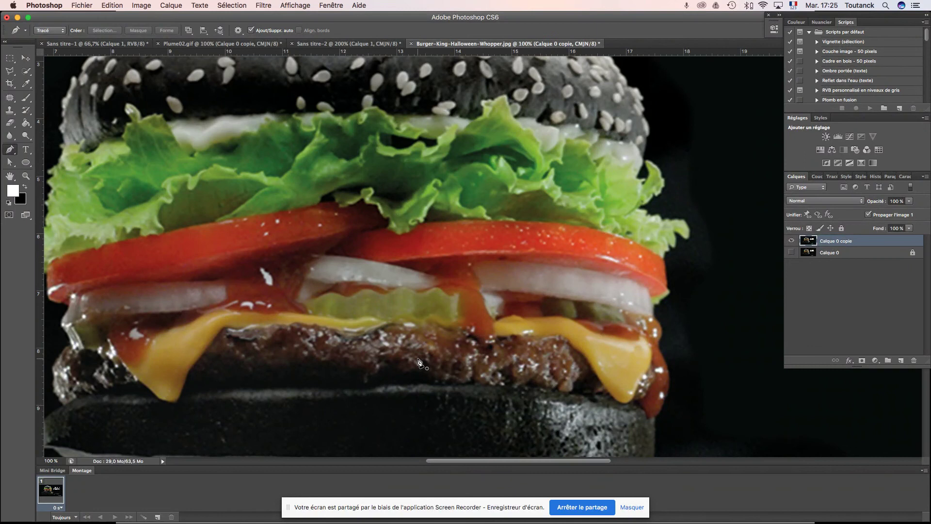
scroll(507, 299, "down", 4)
scroll(507, 299, "left", 10)
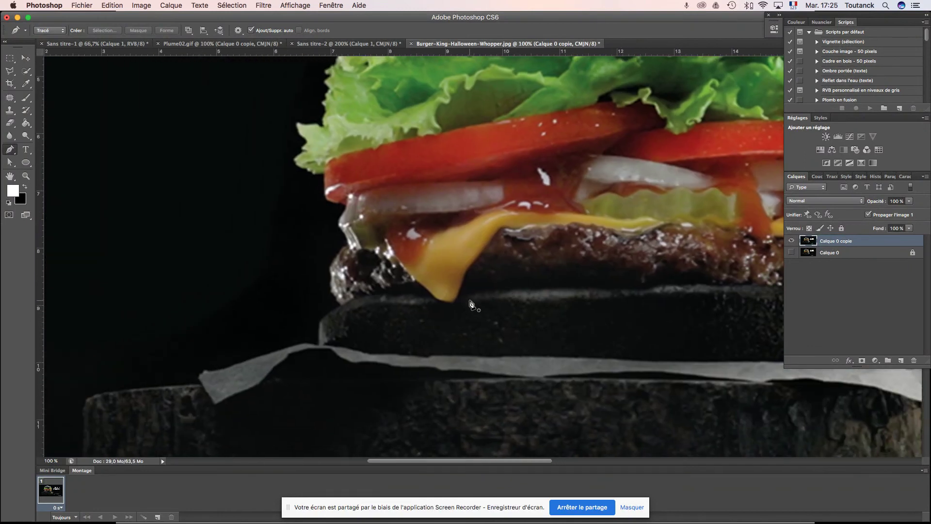
key("super+plus")
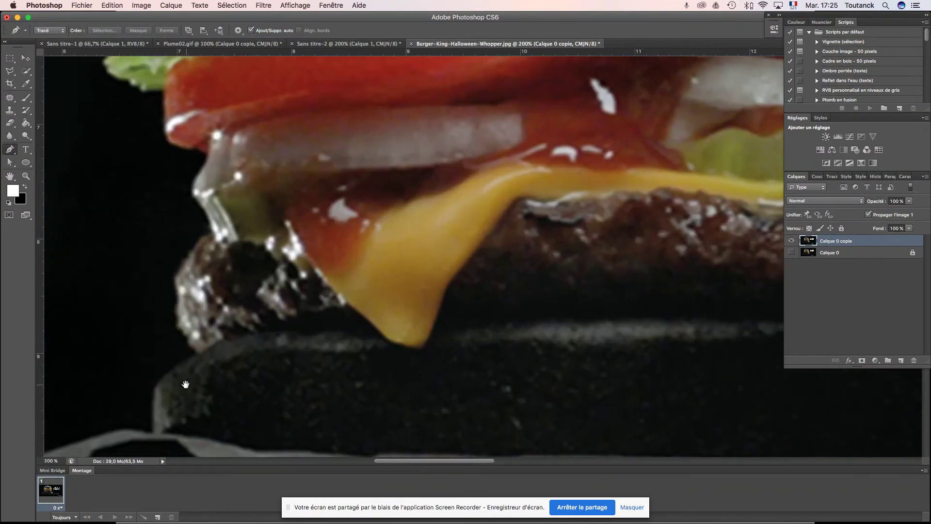
left_click_drag(183, 383, 243, 328)
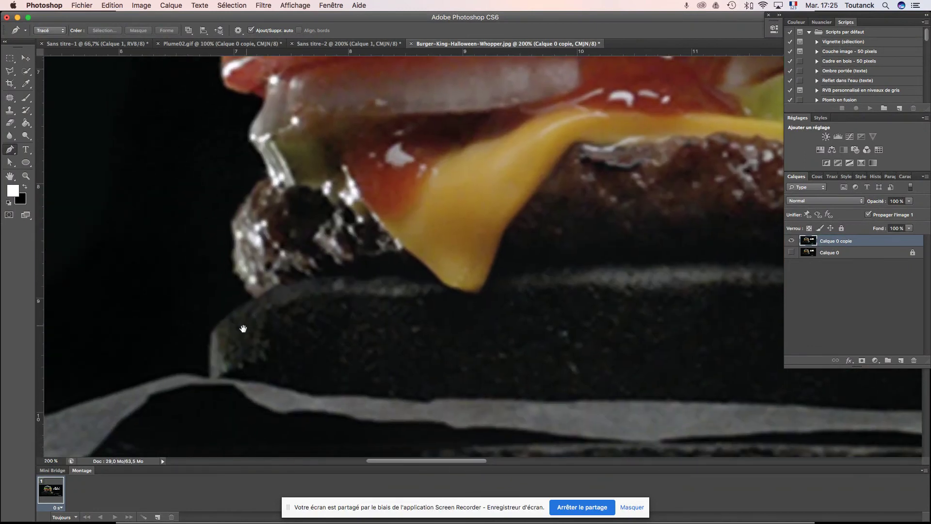
left_click(217, 372)
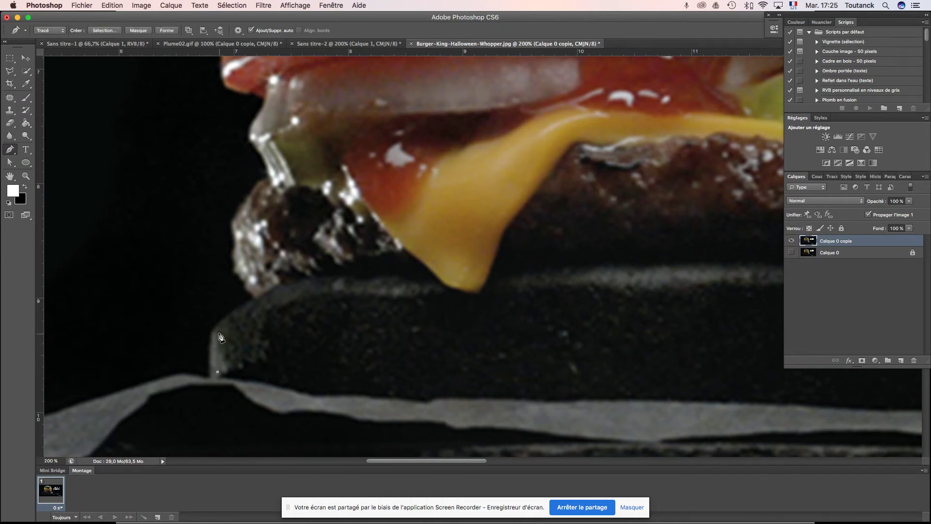
Step: Trace the path up the left edge of the bottom bun and around the meat patty's left end
left_click(219, 331)
left_click_drag(257, 300, 276, 294)
left_click(257, 300, "alt")
left_click(245, 283)
left_click_drag(267, 182, 323, 152)
left_click(272, 182, "alt")
Step: Continue the path past the onion and around the left end of the tomato slice to the lettuce
scroll(315, 165, "up", 5)
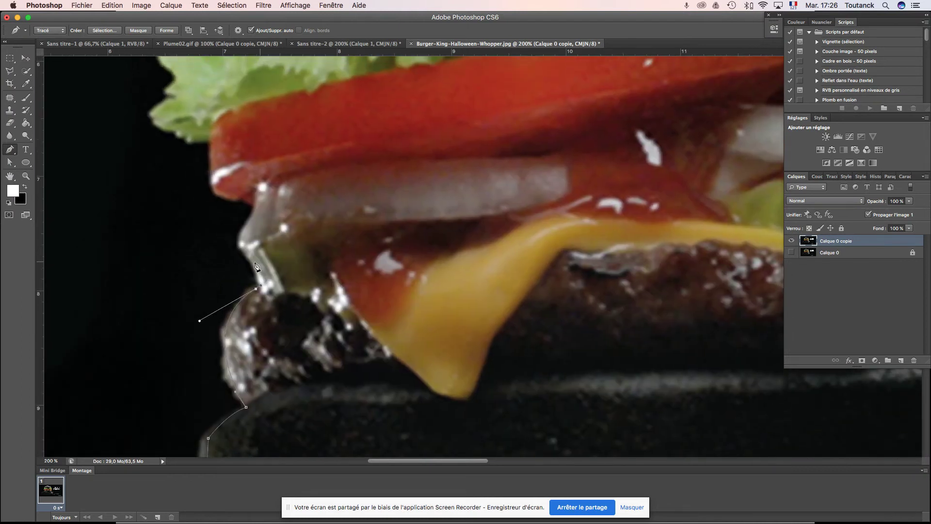
left_click(245, 253, "ctrl")
left_click_drag(255, 202, 242, 198)
scroll(239, 250, "up", 5)
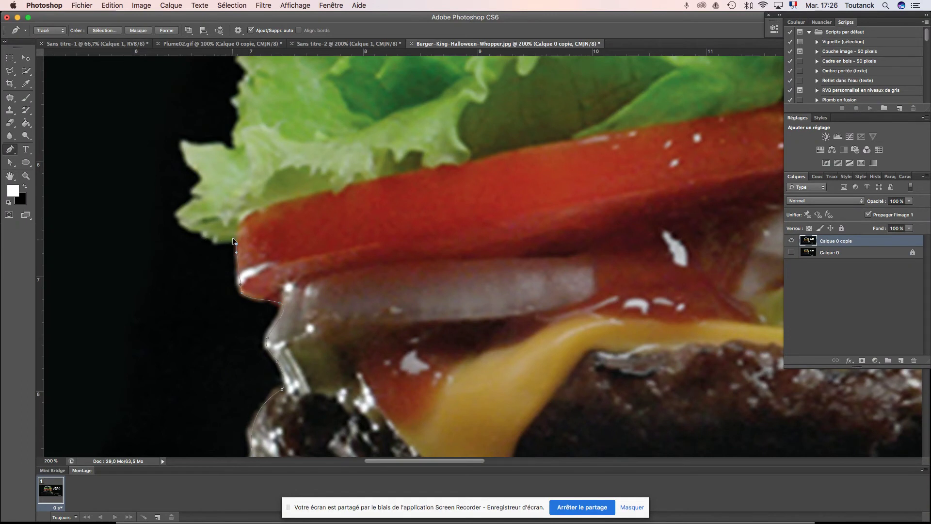
left_click_drag(236, 239, 218, 237)
Step: Outline the jagged lettuce tip sticking out on the burger's left side with closely spaced anchor points
left_click(186, 224)
left_click(184, 209)
left_click(196, 205)
left_click(207, 202)
left_click(200, 190)
left_click(203, 181)
left_click(198, 171)
left_click(187, 152)
left_click(192, 148)
left_click(201, 150)
left_click(208, 151)
left_click(215, 156)
left_click(222, 156)
left_click(231, 156)
Step: Trace the left edge of the lettuce upward to the base of the top bun
left_click_drag(247, 165, 232, 265)
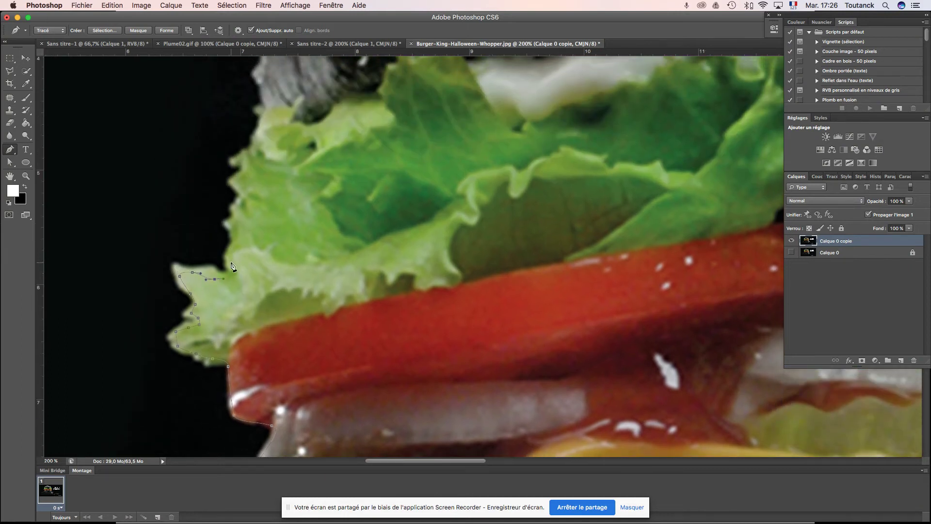
left_click(231, 223)
left_click(235, 211)
left_click(241, 202)
left_click(243, 193)
left_click_drag(256, 164, 251, 262)
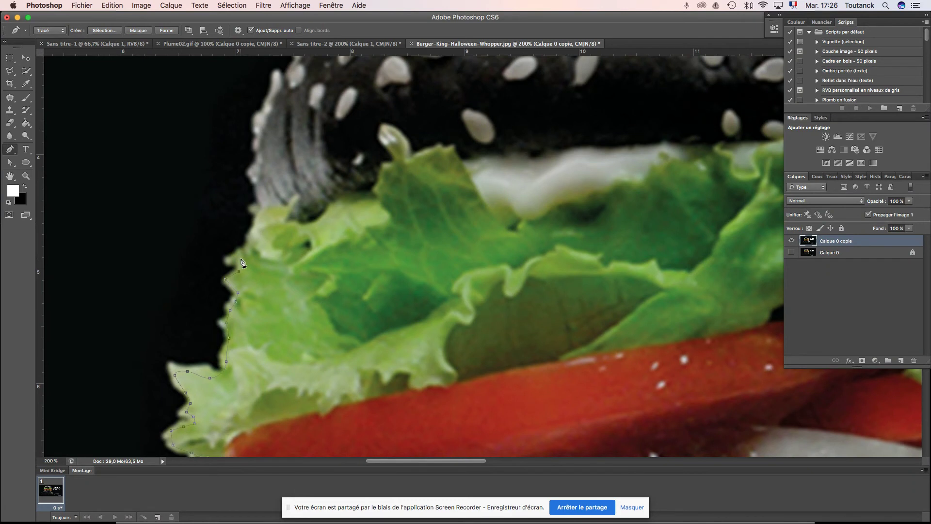
left_click(244, 250)
left_click(253, 239)
left_click(256, 226)
left_click(260, 213)
Step: Carry the path in smooth curves over the sesame top bun, from its left edge to its right edge
left_click_drag(264, 200, 243, 316)
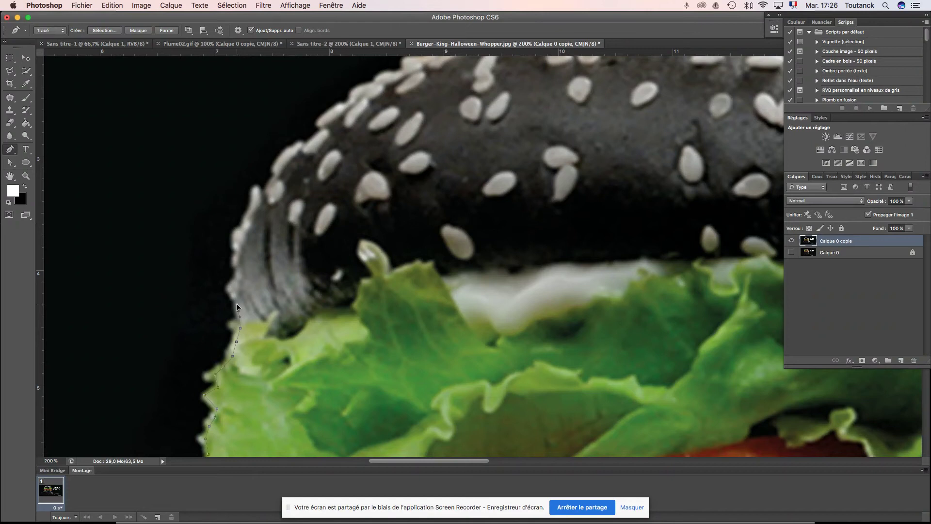
key("super+minus")
left_click_drag(362, 265, 368, 265)
left_click_drag(516, 259, 172, 283)
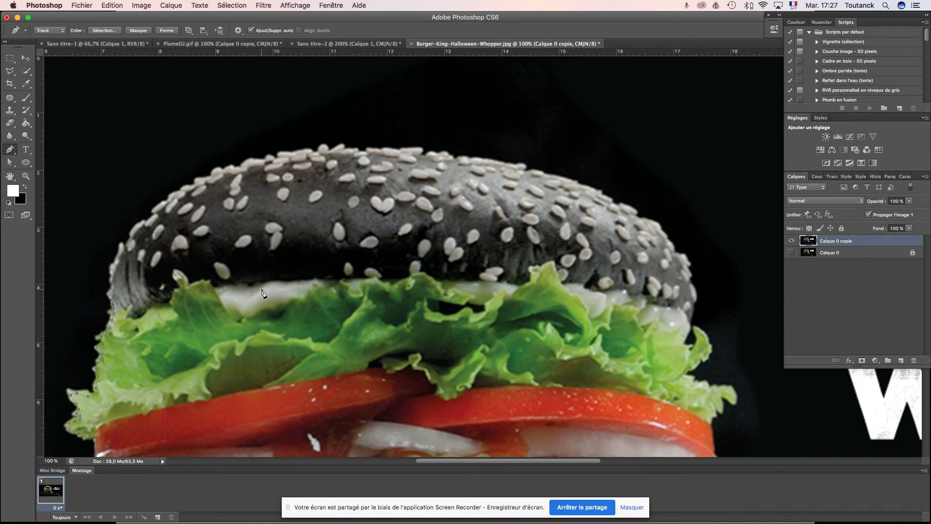
left_click(105, 297)
left_click(106, 266)
left_click_drag(108, 261, 111, 248)
left_click_drag(428, 143, 559, 101)
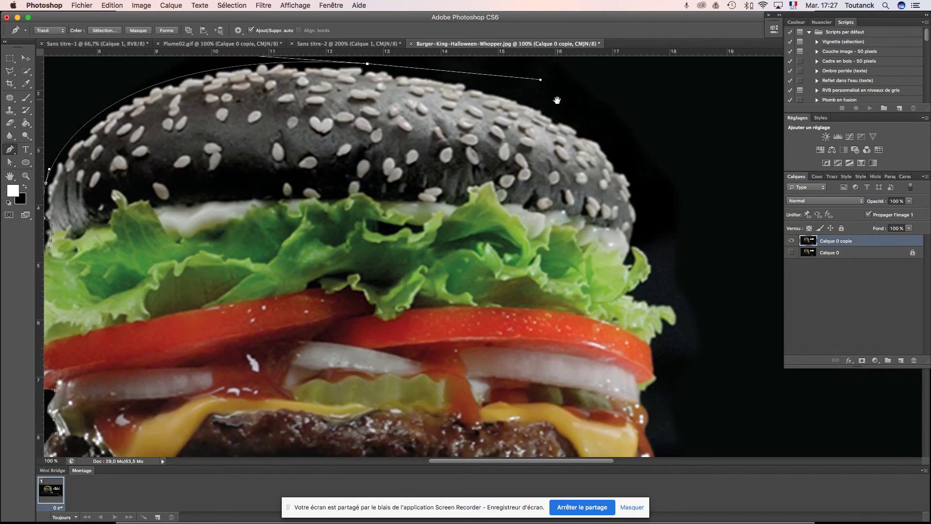
left_click_drag(636, 234, 610, 324)
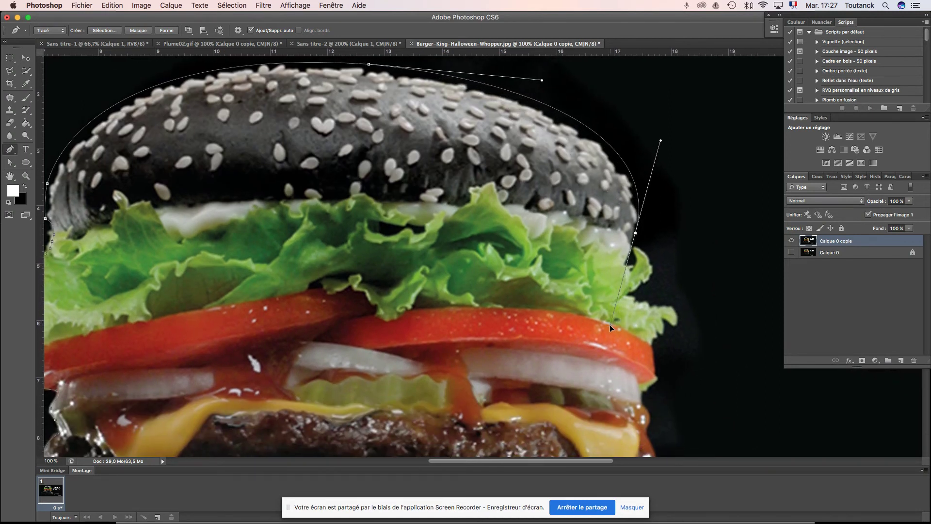
Step: Outline the ragged lettuce edge on the burger's right side down to the tomato slice
left_click(622, 266)
left_click(627, 276)
left_click(624, 291)
left_click(627, 299)
left_click(632, 305)
left_click(643, 309)
left_click(651, 309)
left_click(667, 308)
left_click(672, 317)
left_click(658, 316)
left_click(659, 321)
left_click(658, 326)
left_click(651, 326)
left_click(650, 333)
left_click(651, 343)
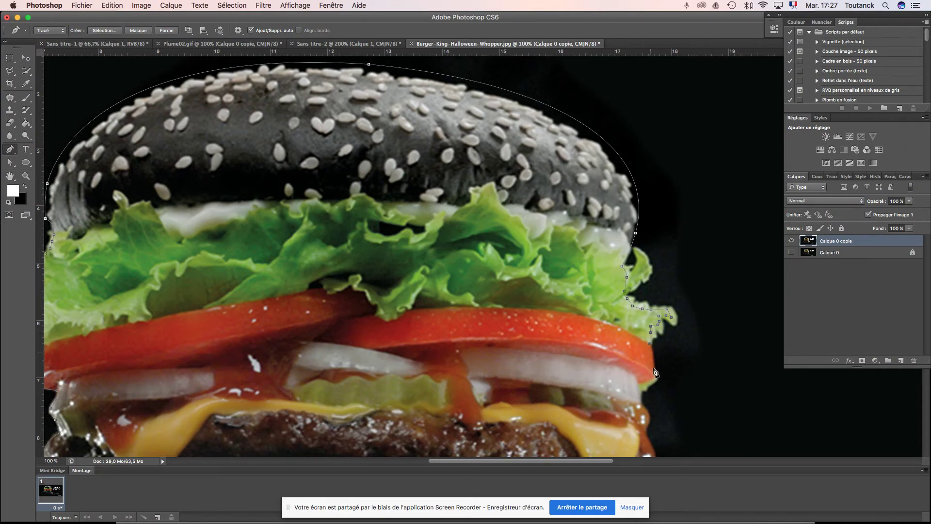
Step: Continue the path down the right side past the tomato, onion and dripping sauce to the bottom bun, undoing misplaced points
left_click_drag(653, 381, 608, 293)
left_click(604, 278)
left_click(592, 288)
key("super+z")
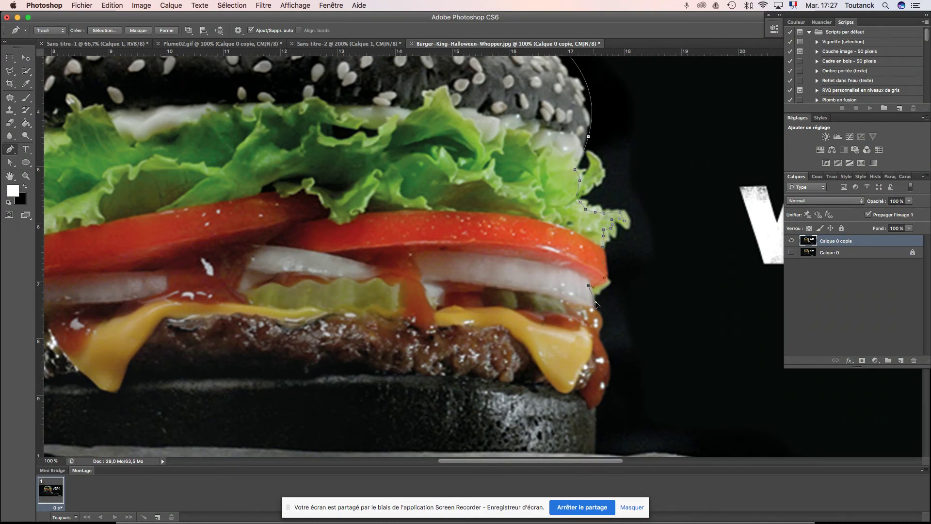
left_click(590, 304)
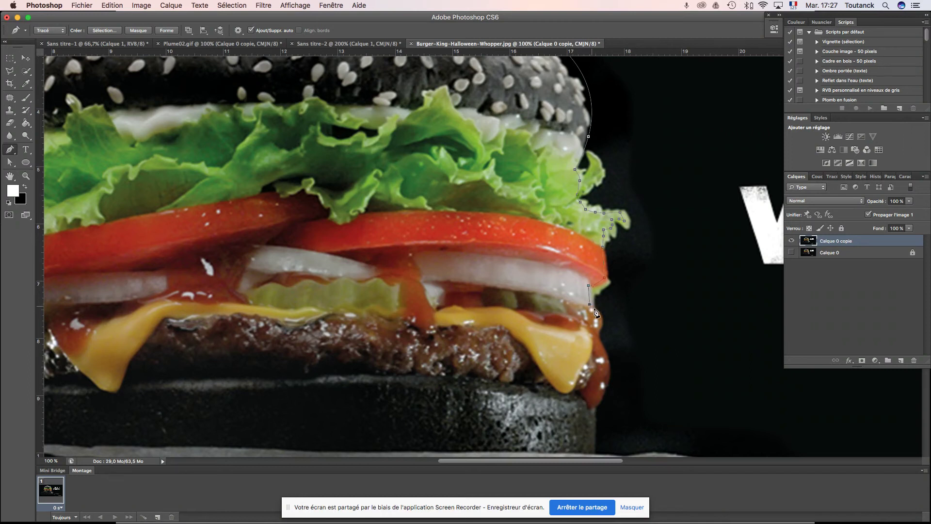
left_click(600, 345)
key("super+z")
left_click_drag(581, 338, 580, 345)
left_click_drag(603, 348, 626, 266)
left_click_drag(617, 323, 597, 347)
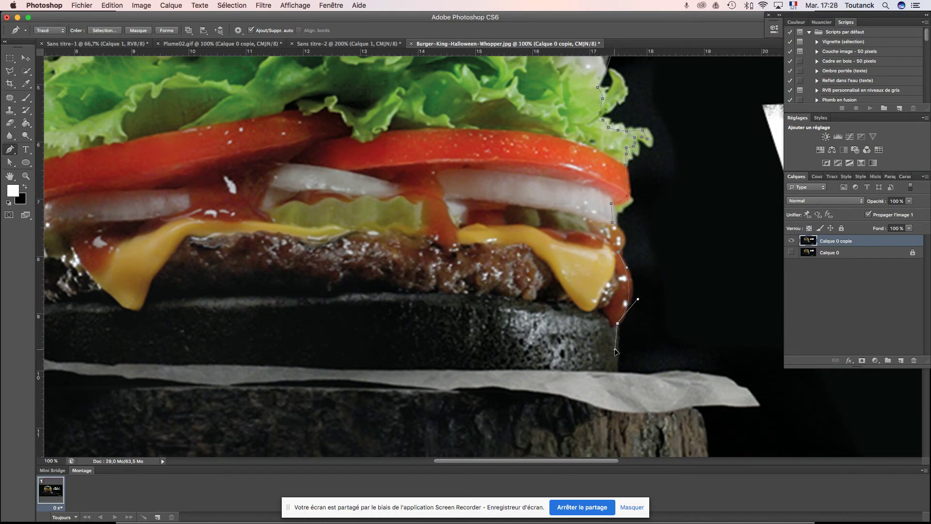
Step: Run the path along the base of the bottom bun and close it at the starting anchor point
scroll(616, 368, "down", 3)
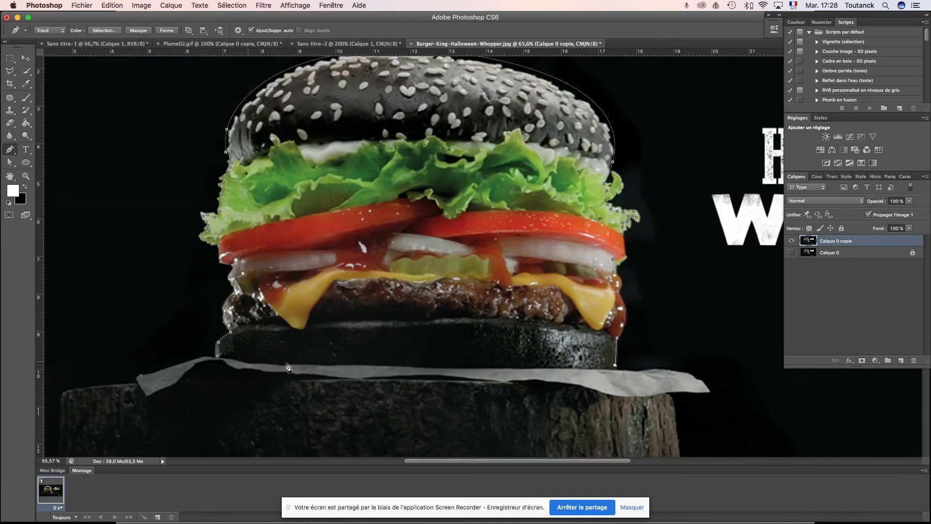
left_click_drag(262, 361, 235, 361)
key("super+plus")
key("super+plus")
key("super+plus")
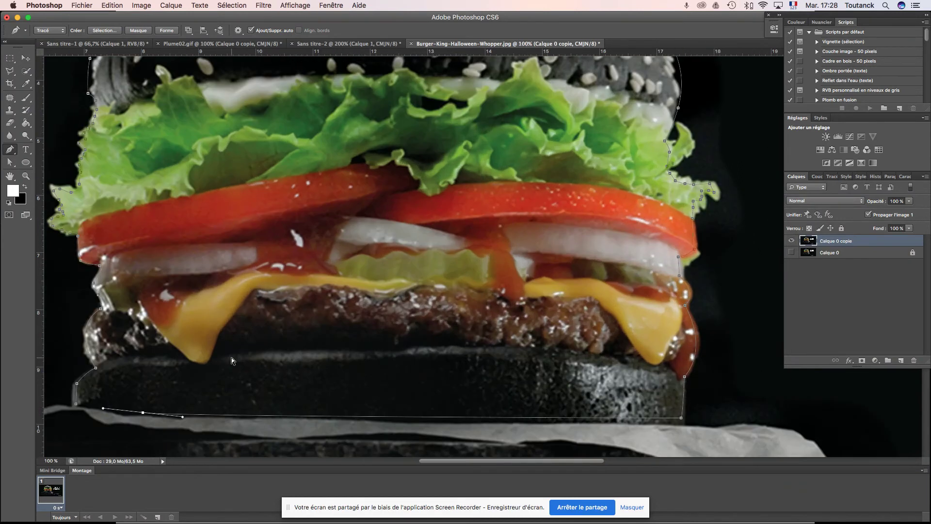
scroll(187, 384, "down", 5)
scroll(186, 384, "left", 8)
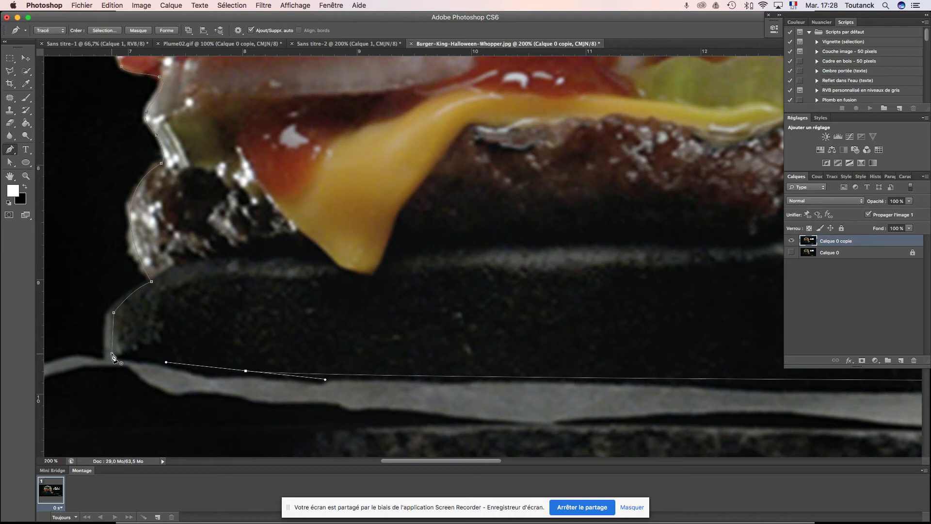
left_click(112, 356)
Step: Create a vector mask on Calque 0 copie from the closed burger path
key("super+minus")
key("super+minus")
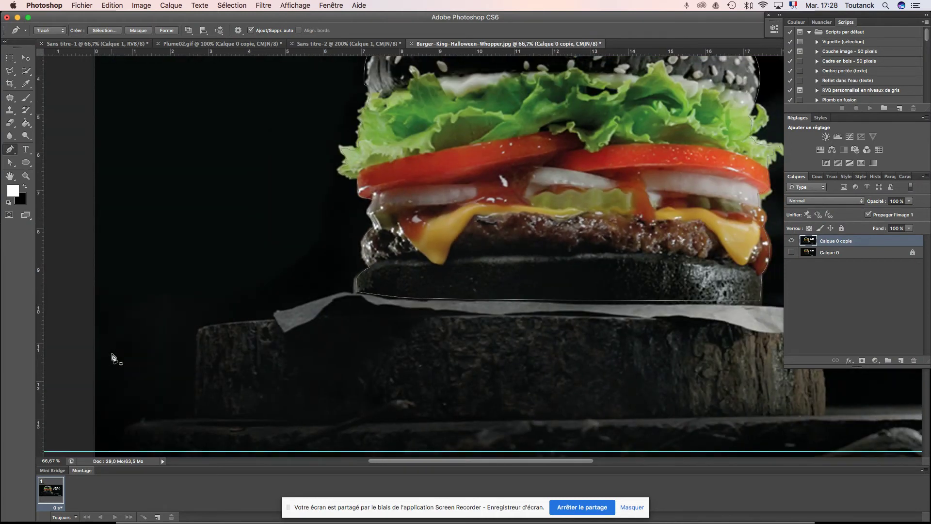
left_click_drag(528, 256, 390, 354)
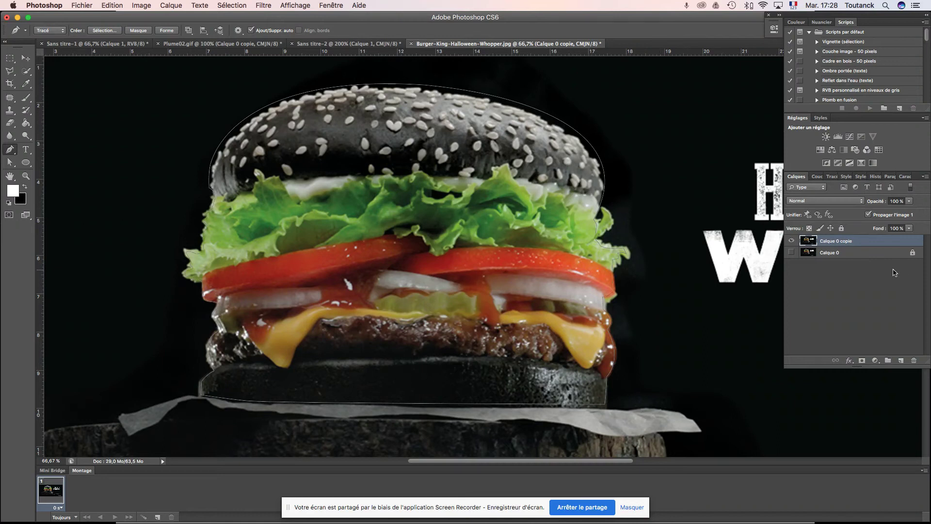
left_click(831, 177)
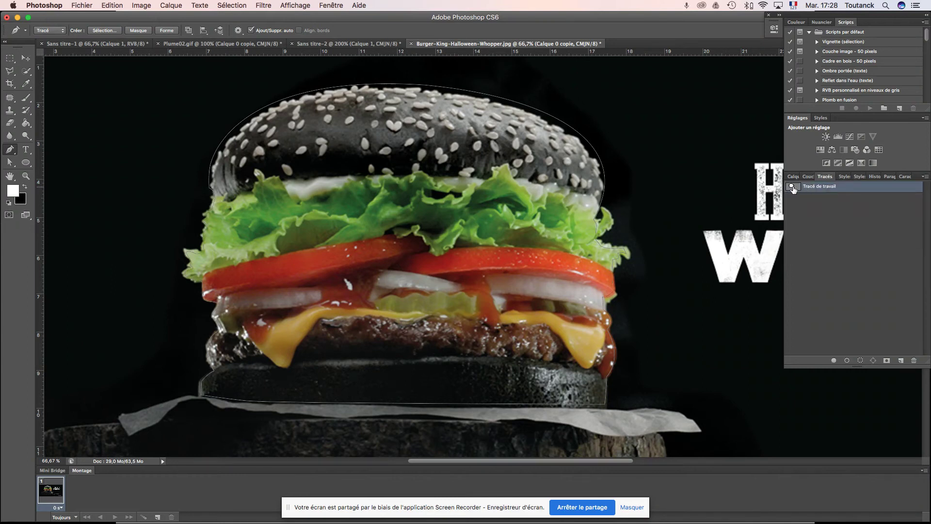
left_click(803, 178)
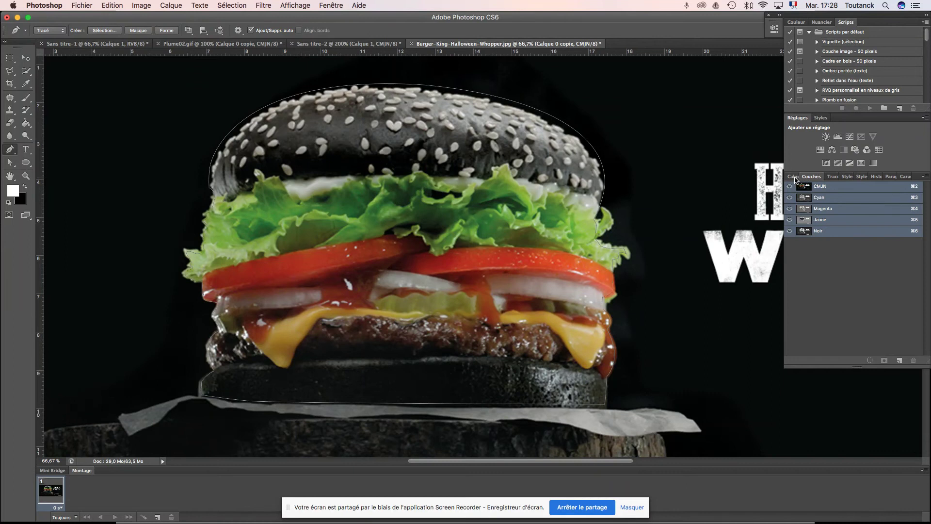
left_click(794, 178)
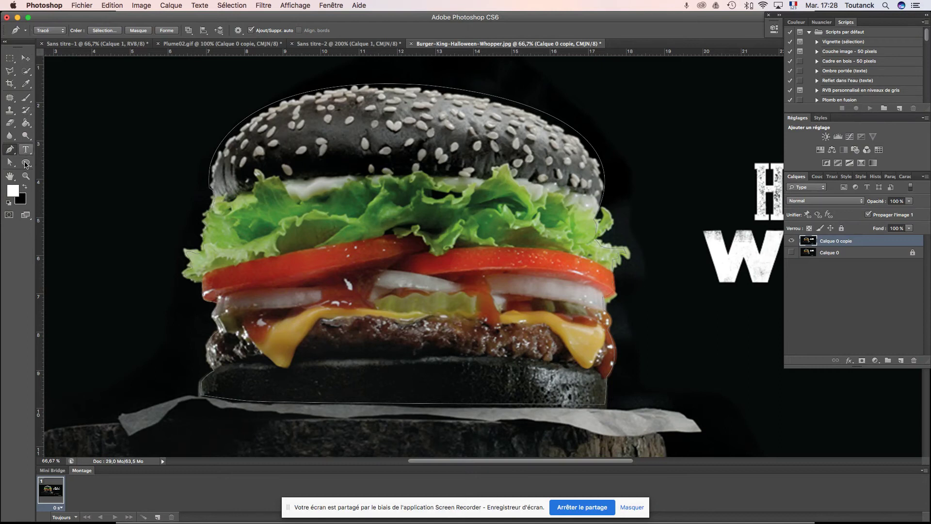
left_click(142, 31)
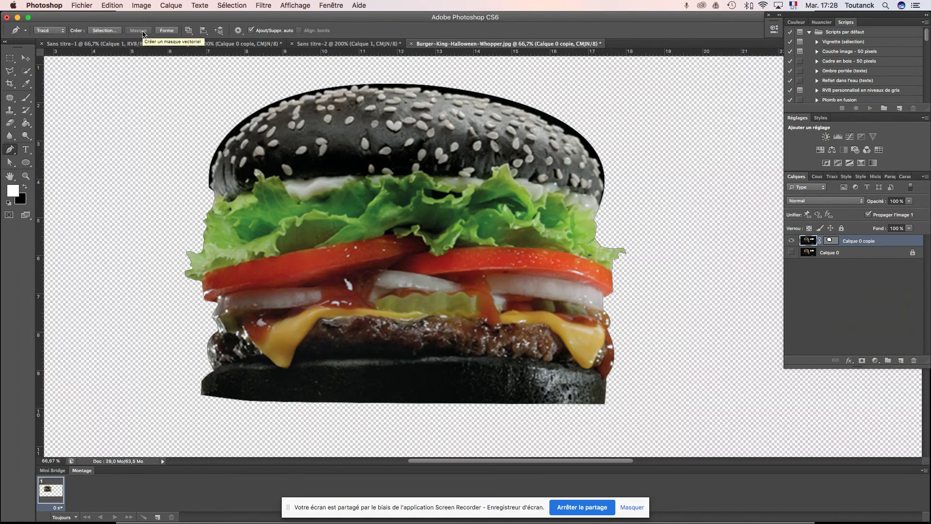
key("super+minus")
key("super+minus")
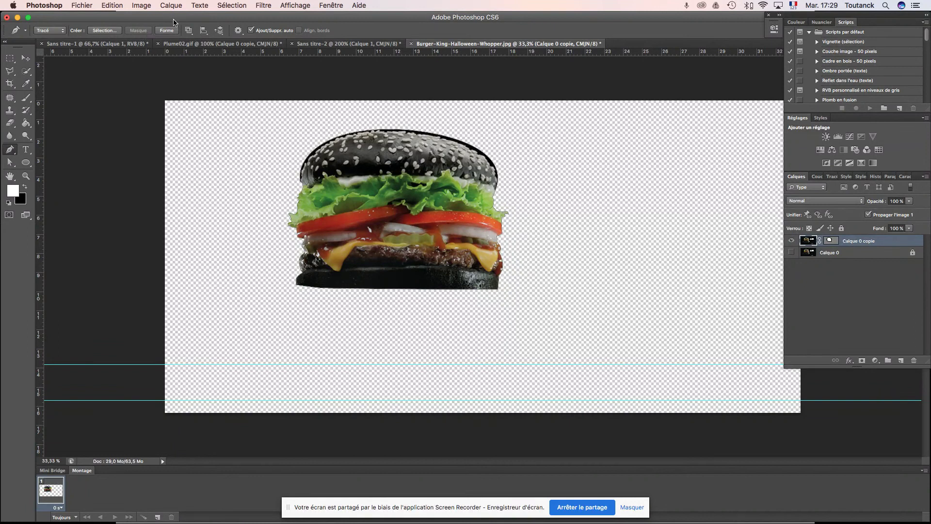
Step: Browse the dessert-burger, geek-burger and geisha-burger folders for another burger photo and preview riceburger5-750.jpg
left_click(76, 6)
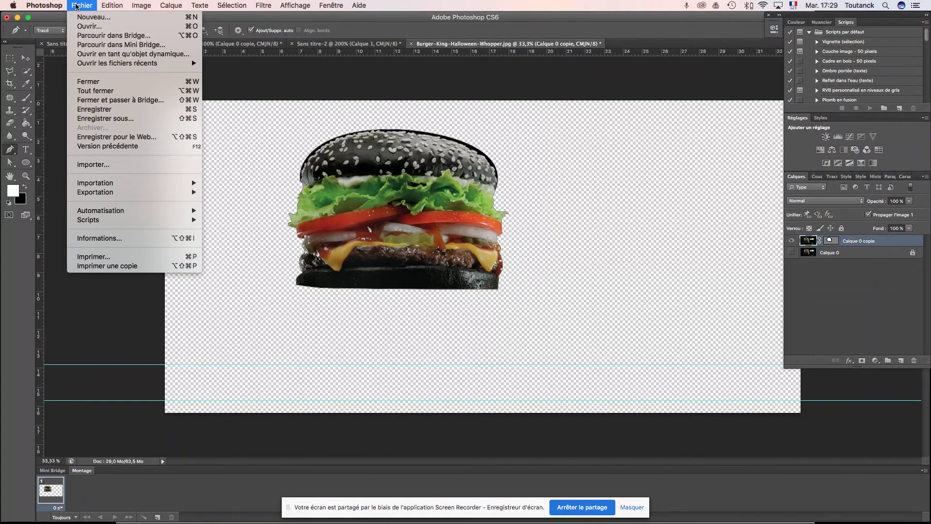
left_click(87, 26)
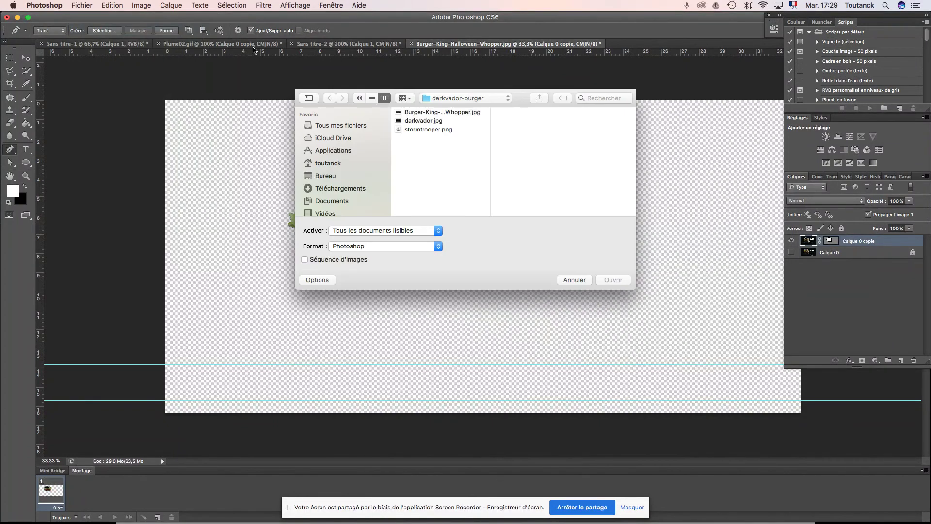
left_click(481, 100)
left_click(478, 108)
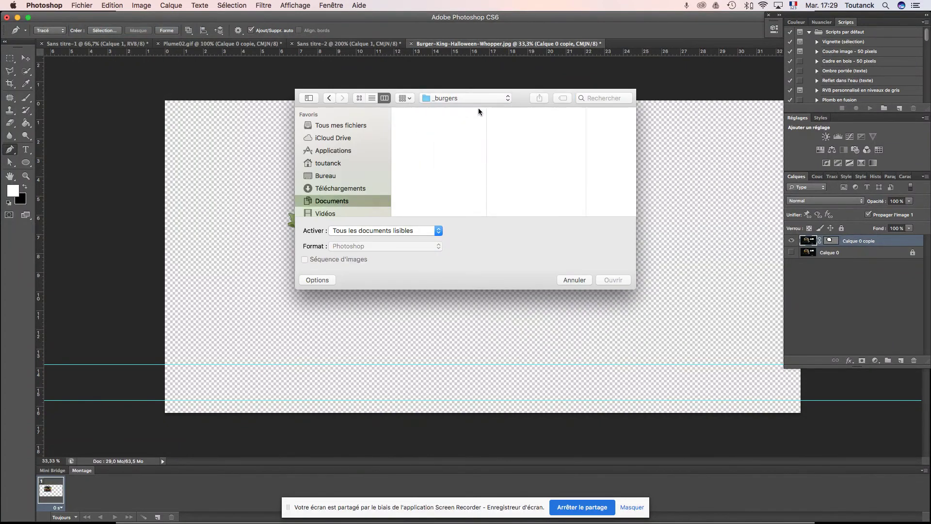
left_click(607, 122)
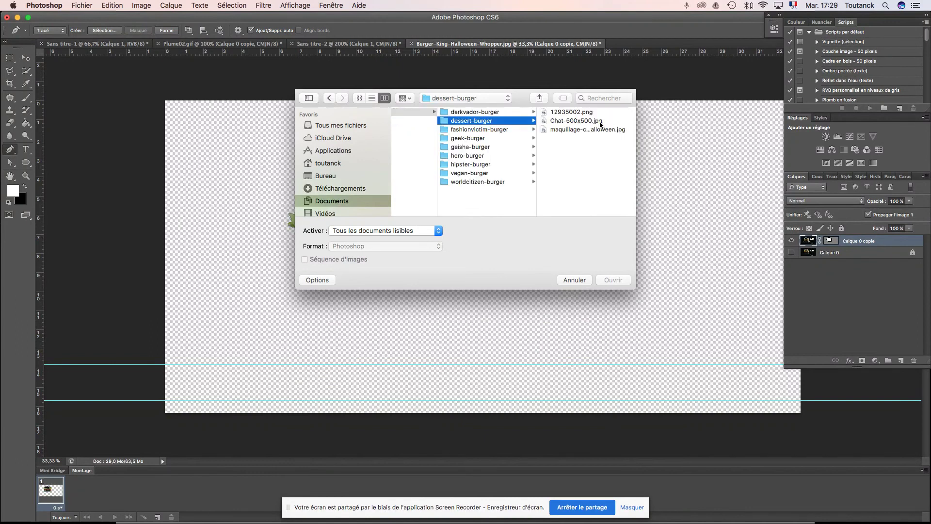
left_click(473, 138)
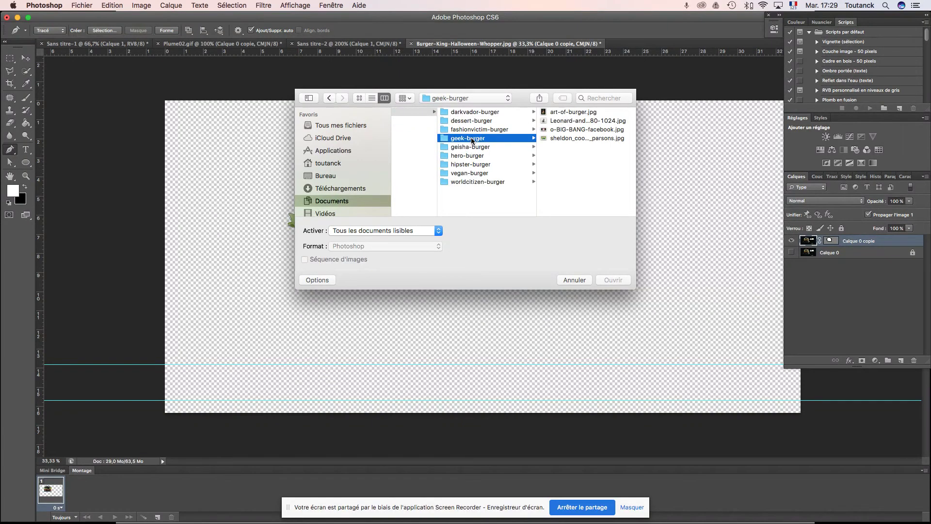
left_click(468, 148)
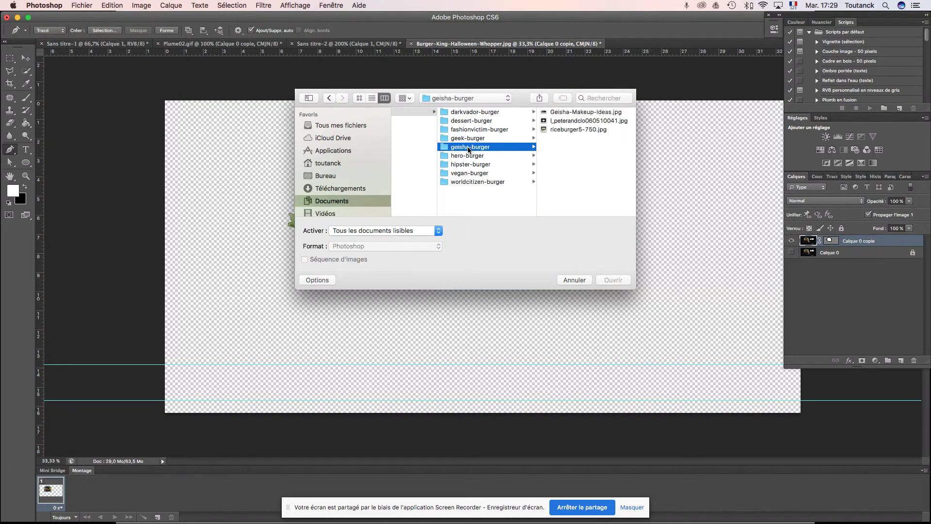
left_click(556, 130)
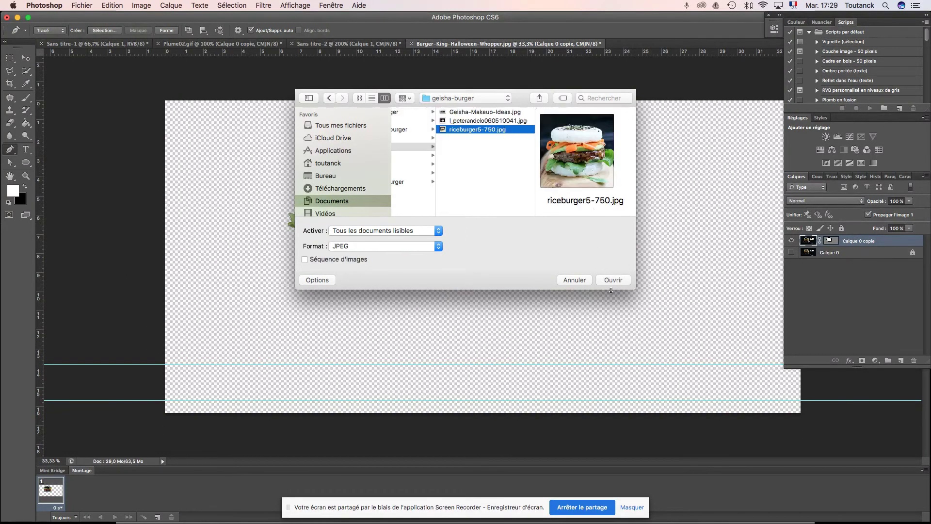
scroll(406, 159, "left", 3)
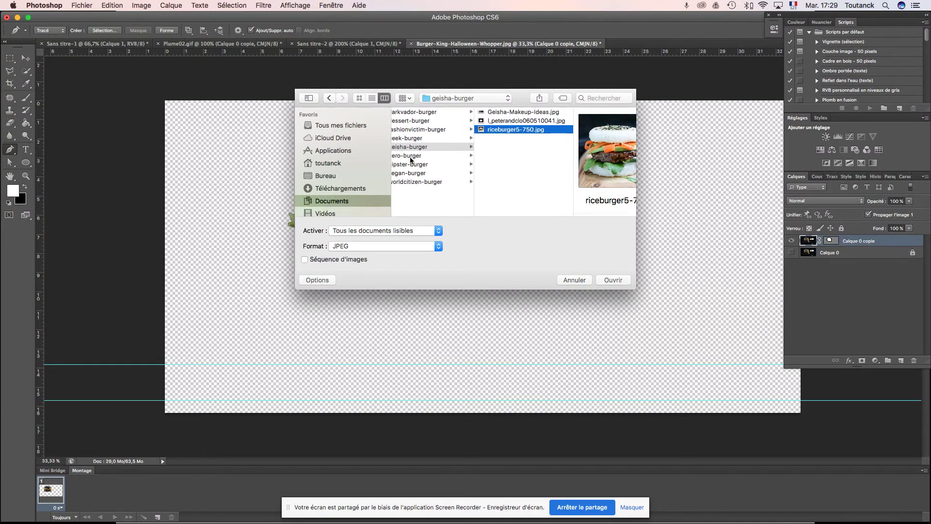
Step: Open the Lentil-cauliflower burger JPG from the hipster-burger folder
left_click(410, 157)
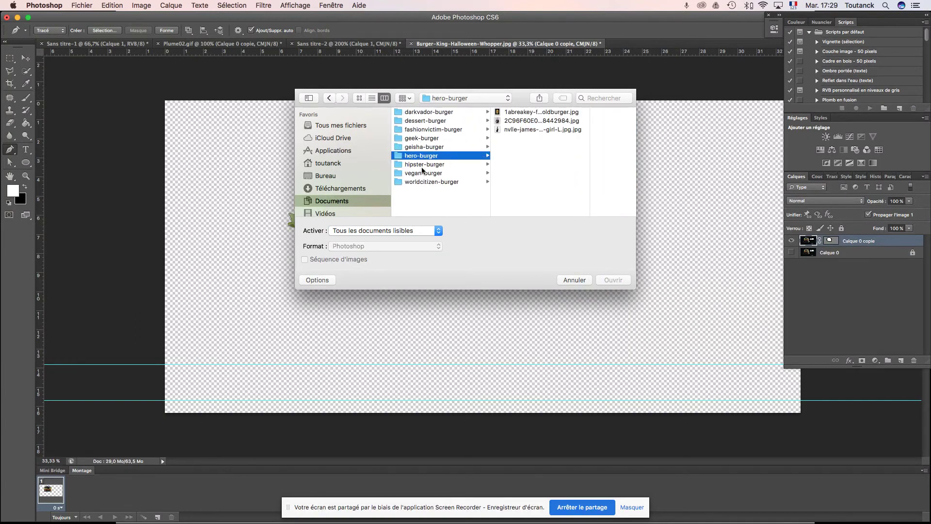
left_click(423, 166)
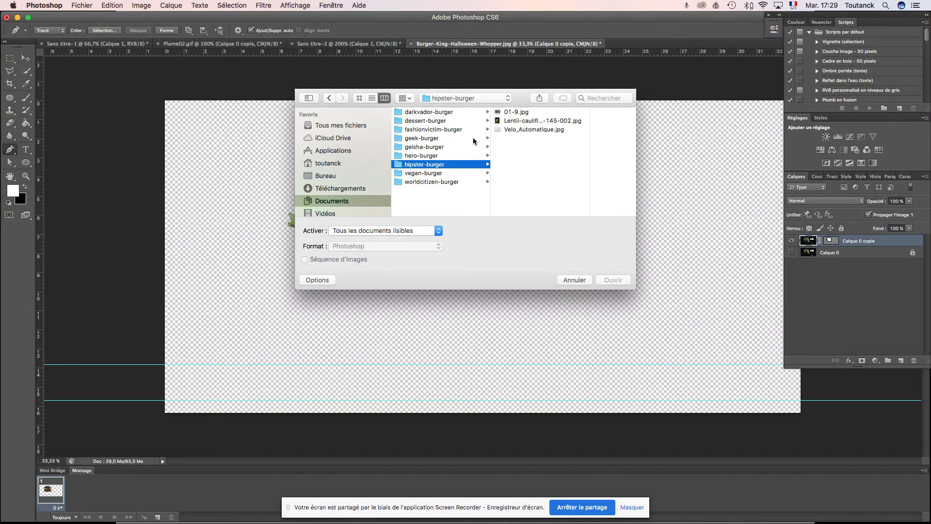
left_click(524, 121)
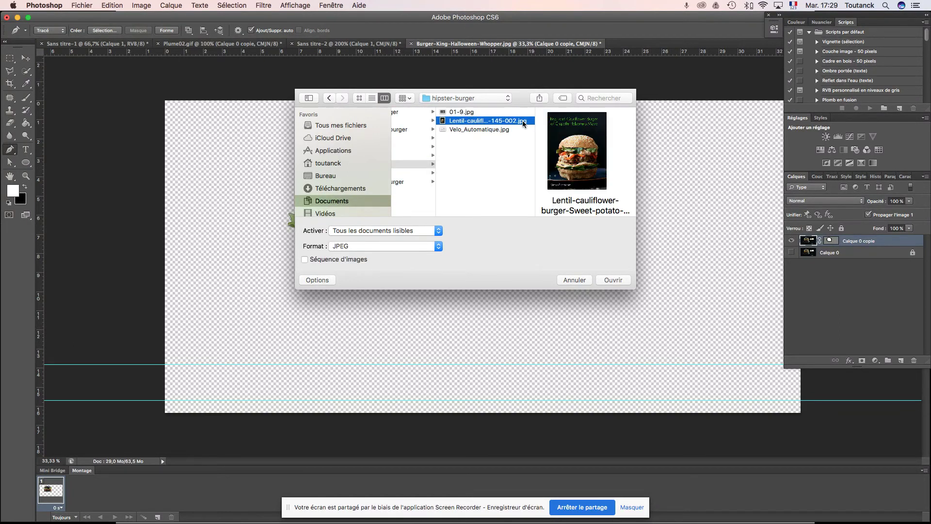
left_click(607, 280)
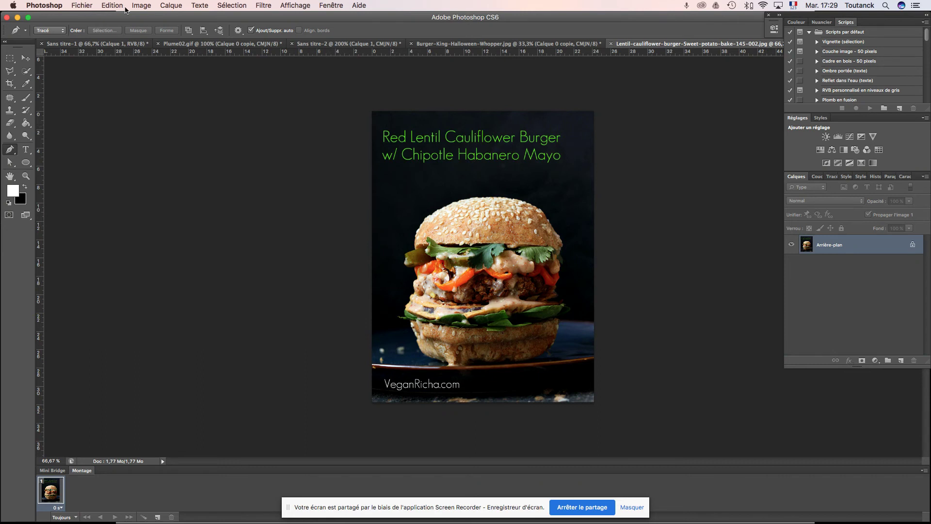
Step: Convert the lentil burger image to the CMYK (CMJN) colour mode, accepting the profile conversion
left_click(142, 6)
mouse_move(142, 19)
left_click(291, 69)
left_click(531, 208)
Step: Resample the lentil burger image to a resolution of 300 pixels per inch, keeping its proportions
left_click(139, 6)
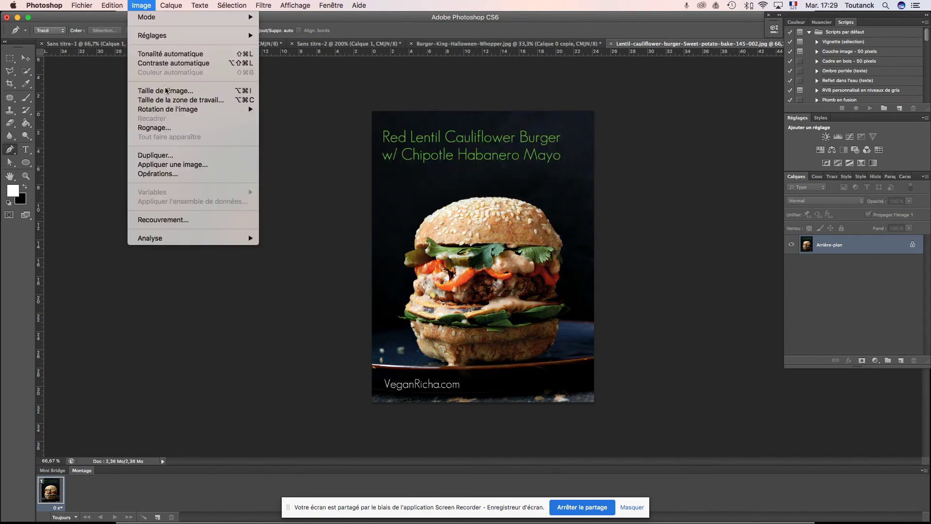
left_click(164, 92)
double_click(214, 252)
type("300")
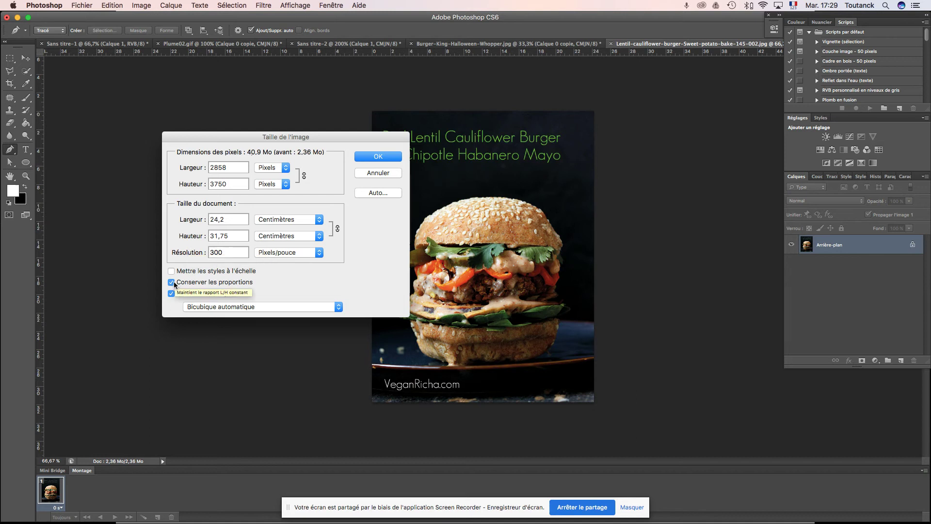
left_click(378, 157)
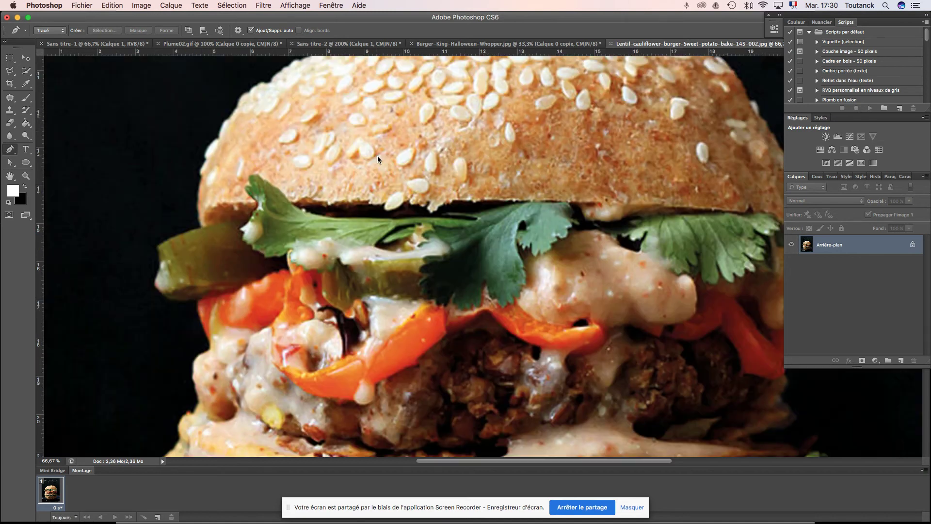
Step: Crop the image around the burger, cutting off the green title above and the VeganRicha.com text below
key("super+minus")
key("super+minus")
key("super+minus")
key("super+minus")
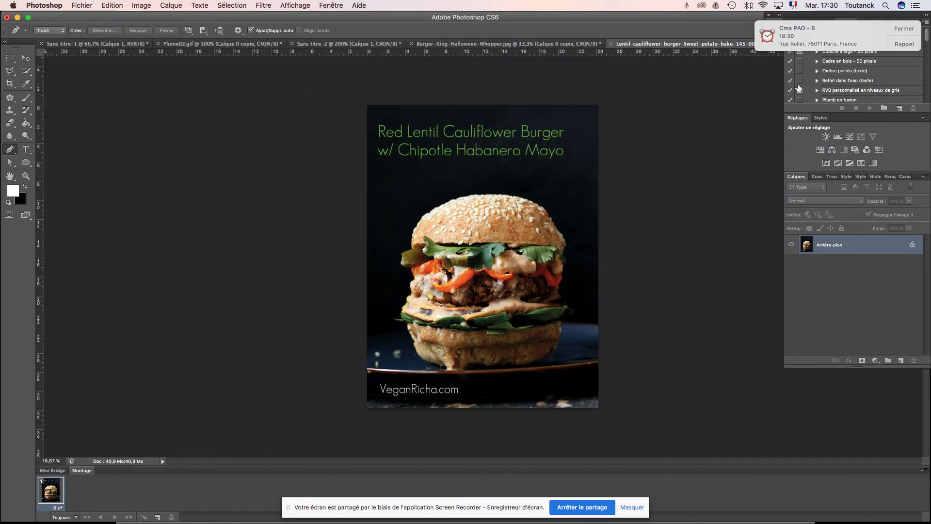
left_click(900, 28)
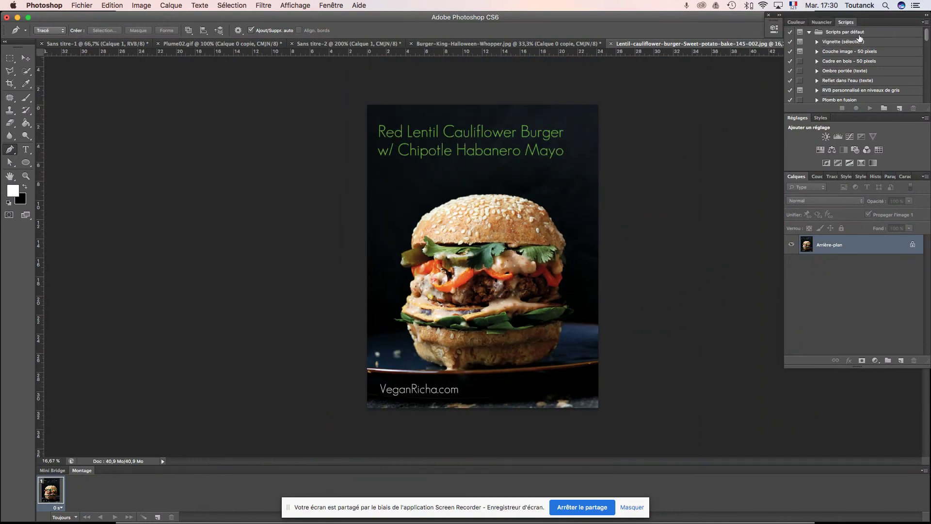
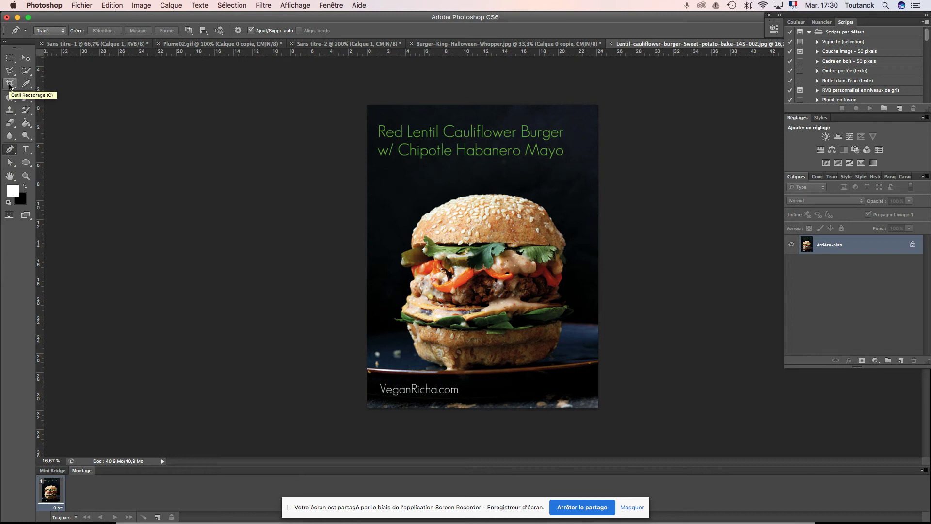
left_click(9, 85)
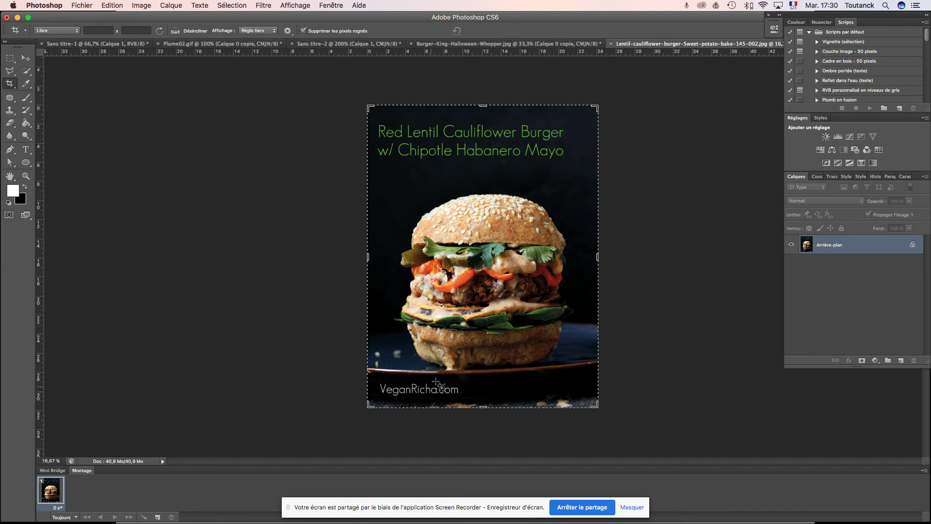
left_click_drag(483, 106, 484, 140)
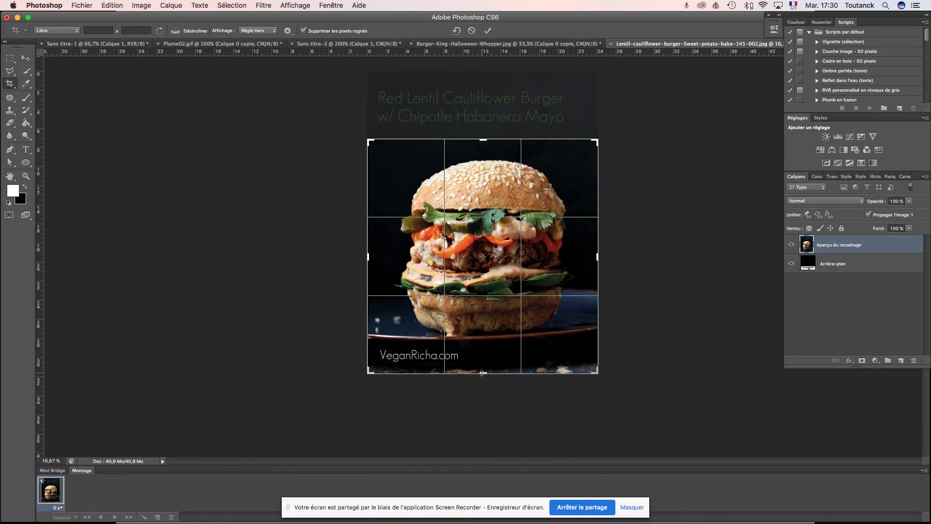
left_click_drag(484, 373, 483, 359)
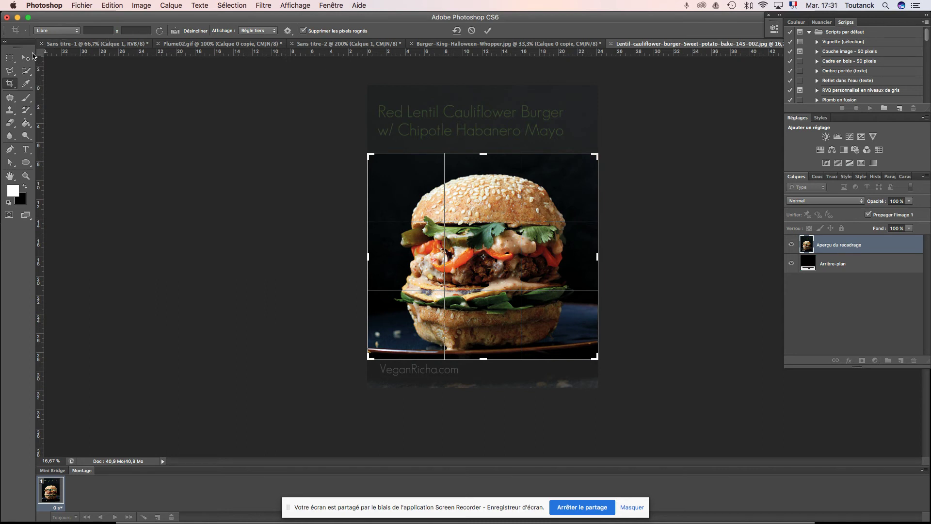
key("Return")
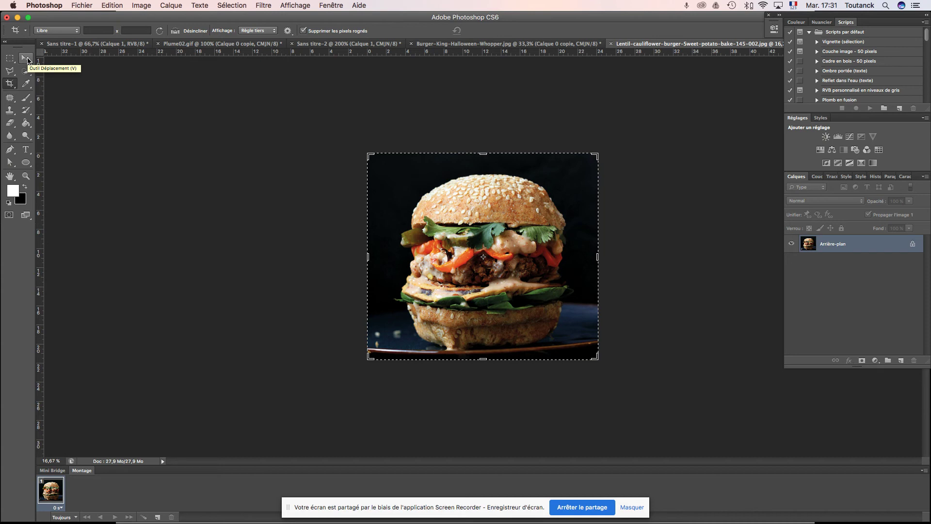
Step: Convert the Arrière-plan background into a regular layer named Calque 0 and duplicate it
left_click(28, 61)
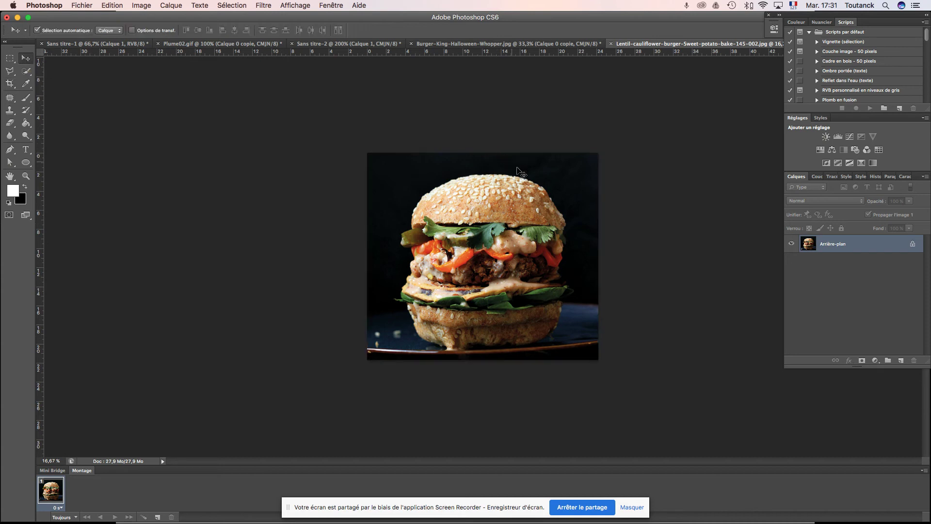
double_click(833, 244)
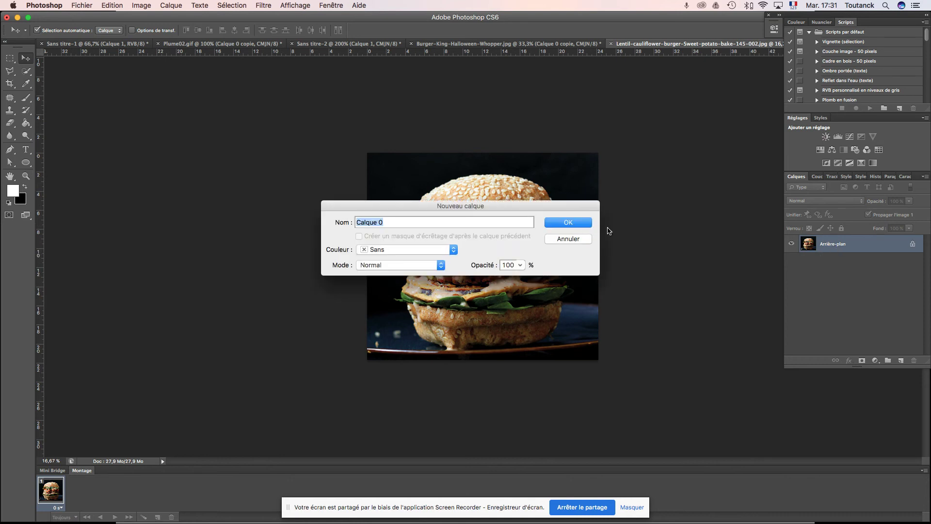
key("Return")
left_click_drag(825, 247, 901, 361)
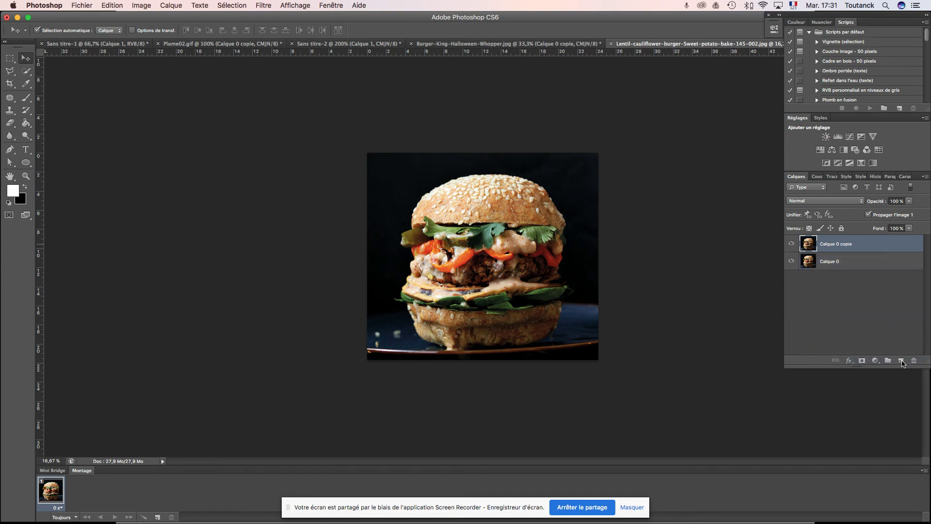
Step: Lock the original Calque 0 layer completely and hide it
left_click(840, 262)
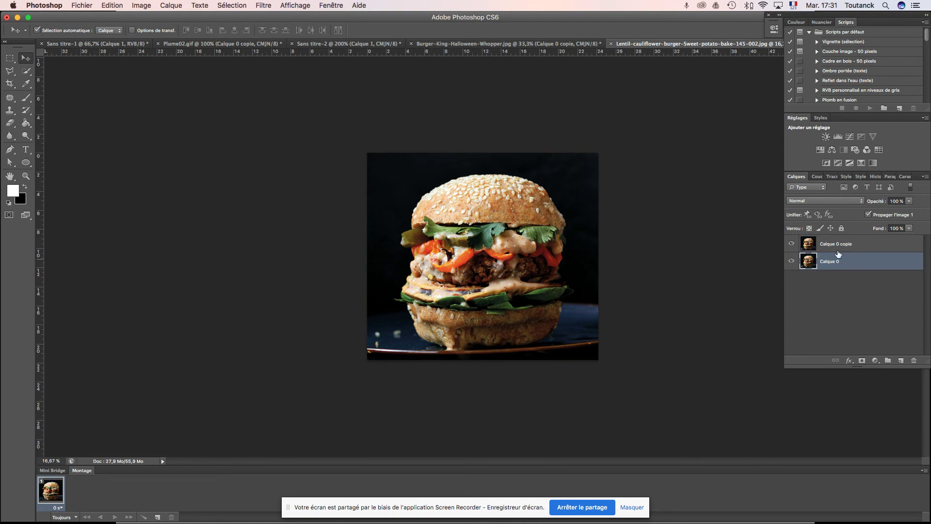
left_click(842, 228)
left_click(791, 262)
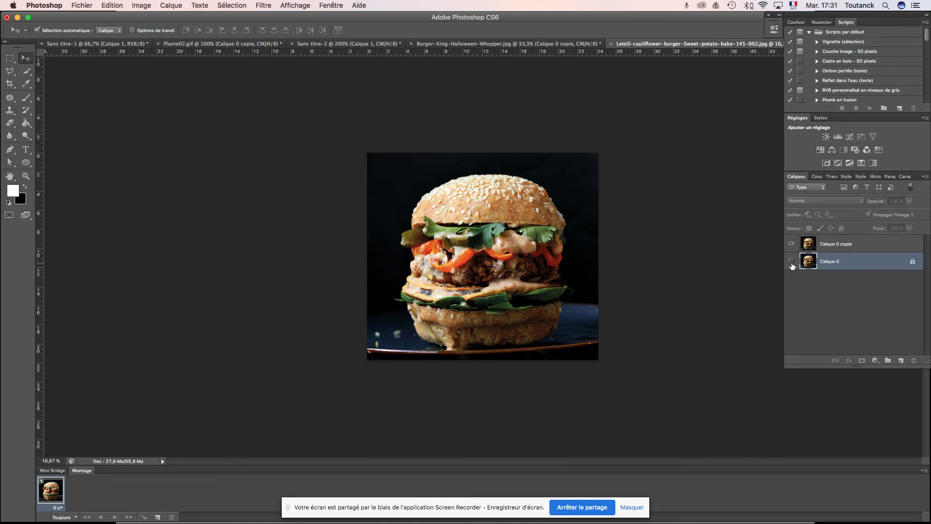
Step: On Calque 0 copie, start a Pen path at the lower left of the bottom bun and trace its left edge upward
left_click(834, 246)
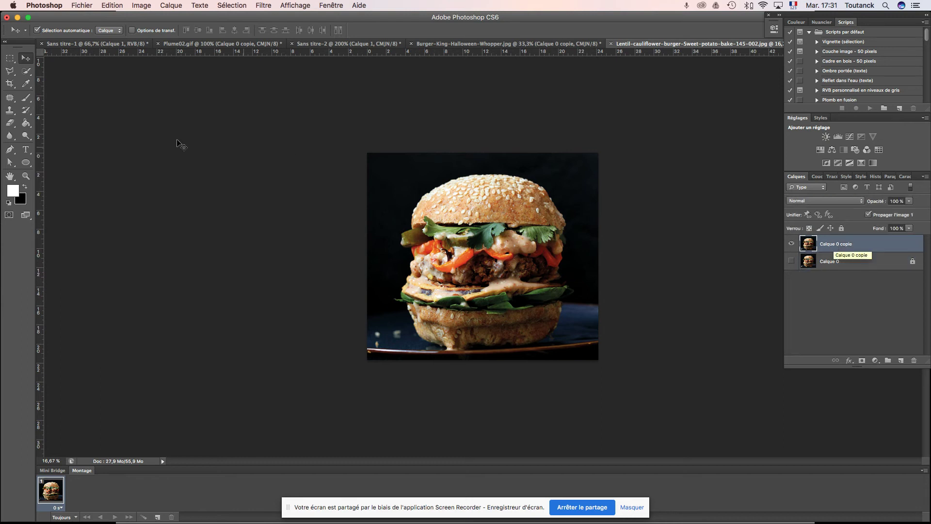
left_click(9, 151)
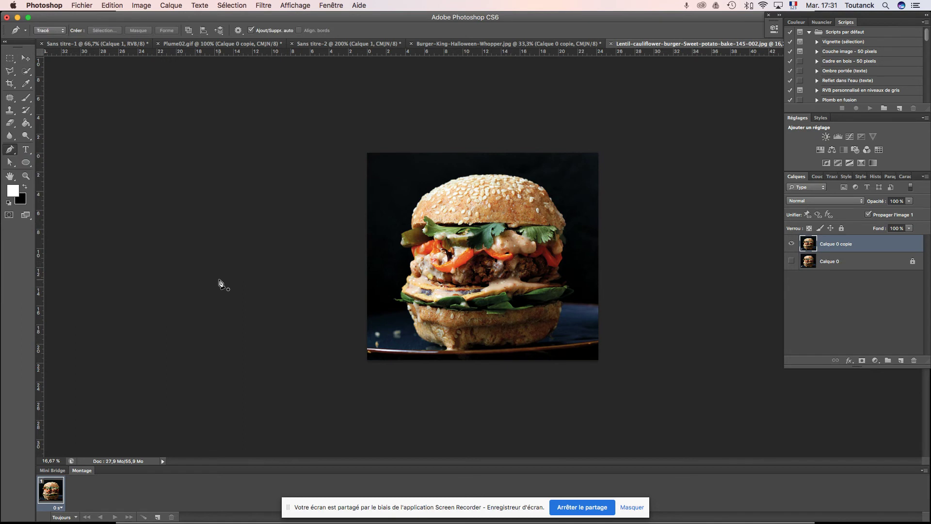
key("super+plus")
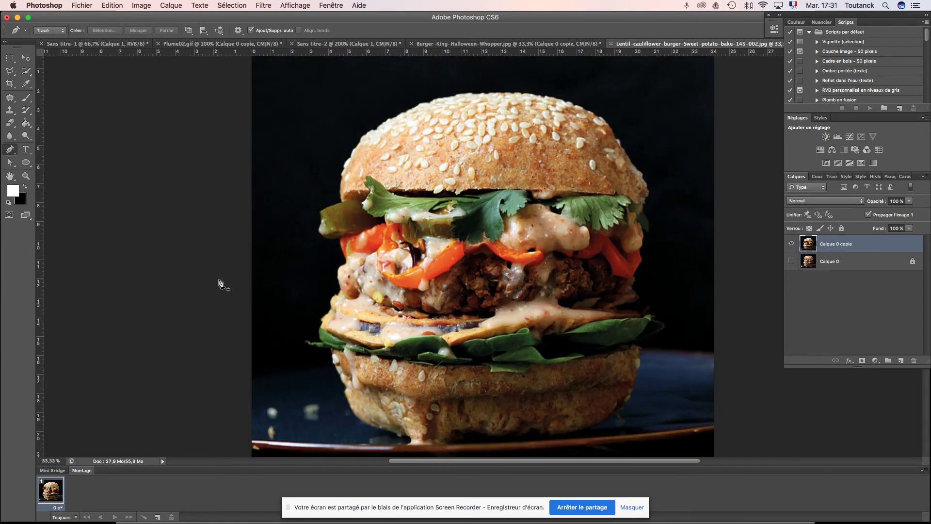
key("super+plus")
key("super+minus")
key("super+plus")
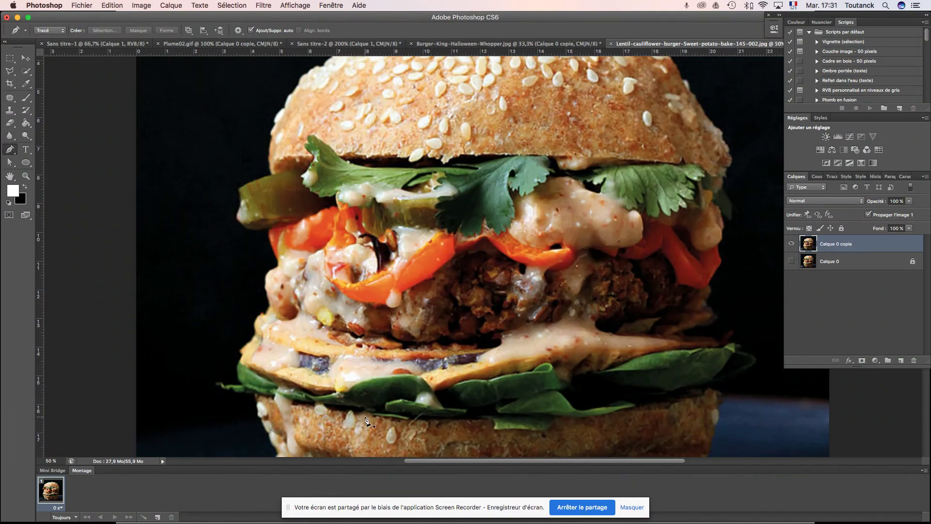
key("super+plus")
left_click_drag(558, 395, 500, 253)
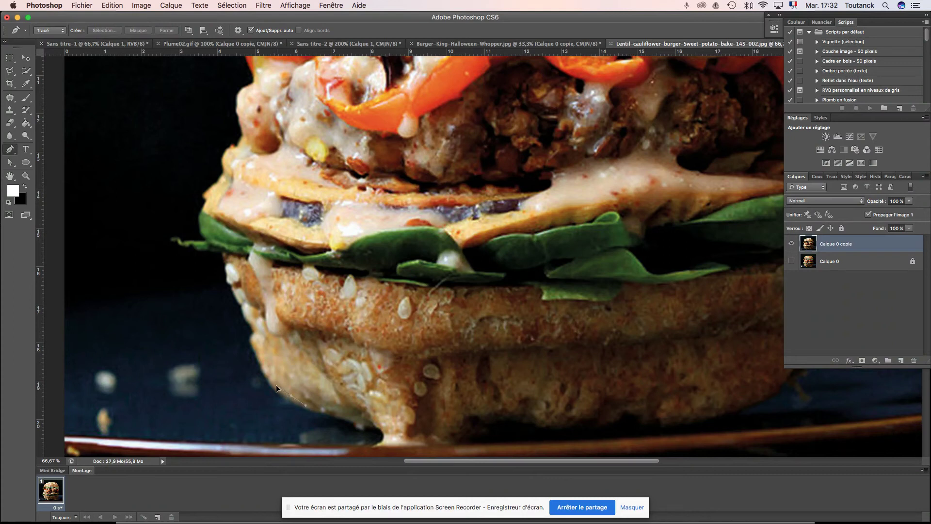
left_click_drag(275, 383, 276, 384)
left_click_drag(255, 334, 241, 301)
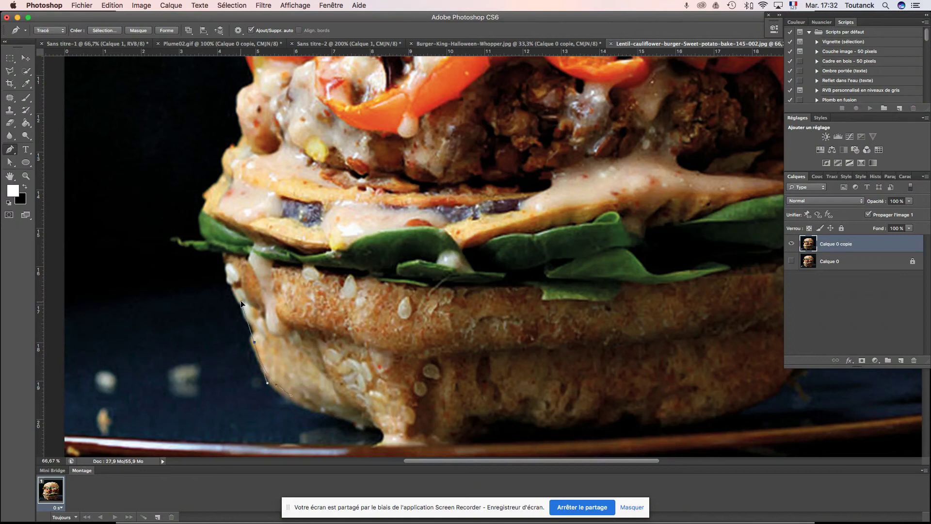
left_click(254, 325)
left_click_drag(248, 314, 231, 281)
Step: Continue the path up the bottom bun's left edge, around the spinach leaf and the flatbread to the patty
left_click(228, 277)
left_click(222, 252)
left_click(208, 244)
left_click(201, 226)
left_click_drag(208, 202, 243, 328)
left_click(221, 233)
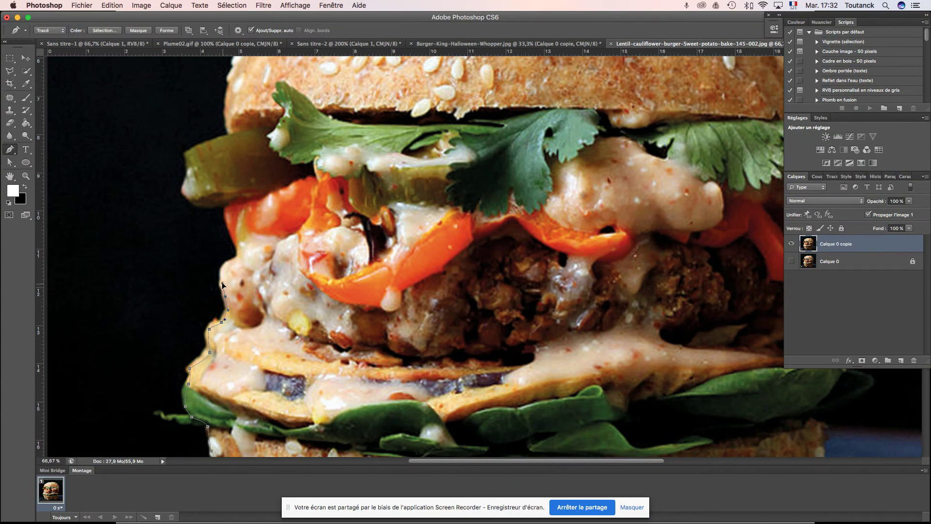
Step: Trace the left edge of the sauce and red pepper, then around the pickle to the top bun's lower left corner
left_click(222, 268)
left_click_drag(239, 260, 241, 335)
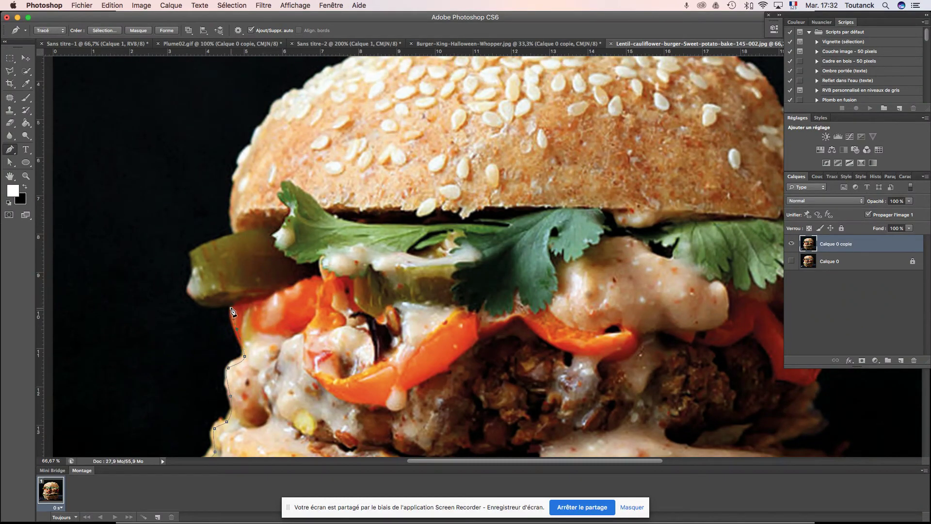
left_click_drag(215, 302, 196, 281)
left_click(191, 253)
left_click_drag(234, 235, 250, 234)
left_click(234, 235, "alt")
scroll(239, 238, "up", 5)
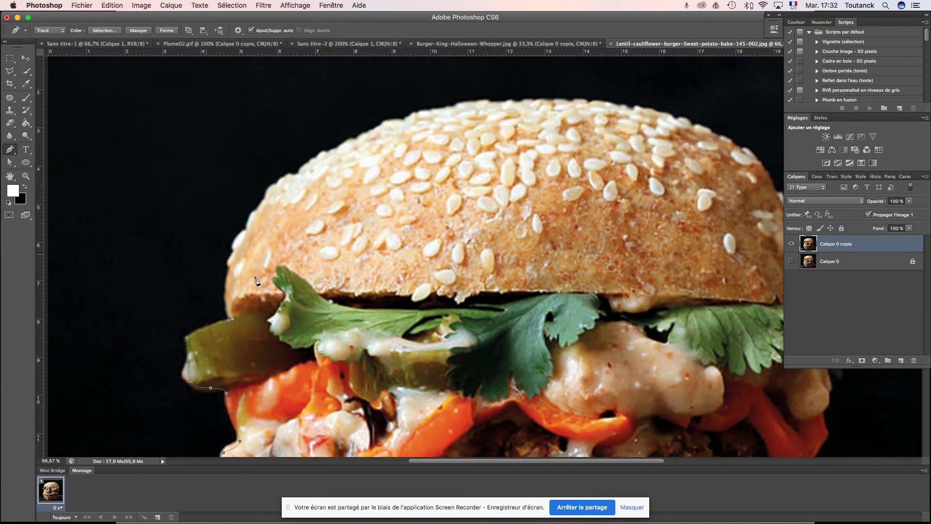
Step: Add a curved anchor on the top bun's lower left side, redoing the first attempt
left_click_drag(283, 250, 237, 280)
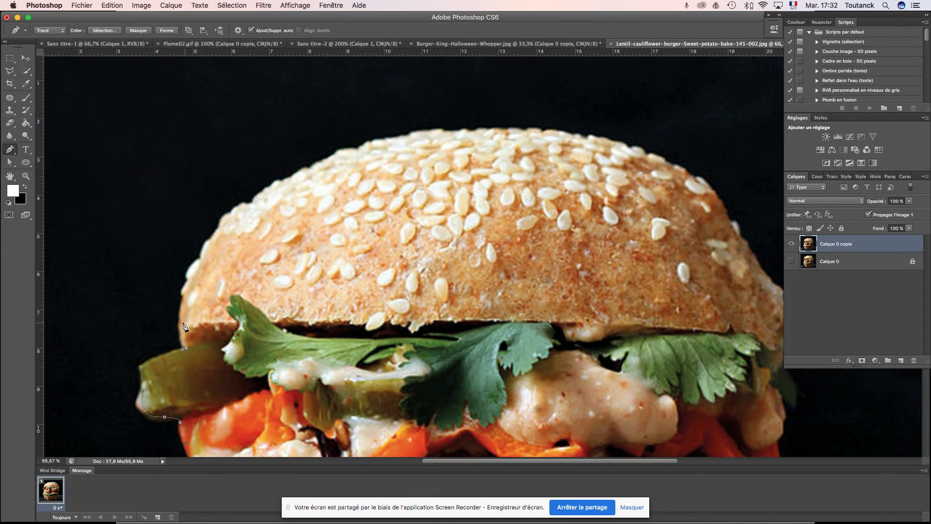
left_click_drag(177, 310, 188, 260)
key("super+z")
key("super+z")
left_click_drag(183, 300, 191, 275)
key("super+plus")
key("super+plus")
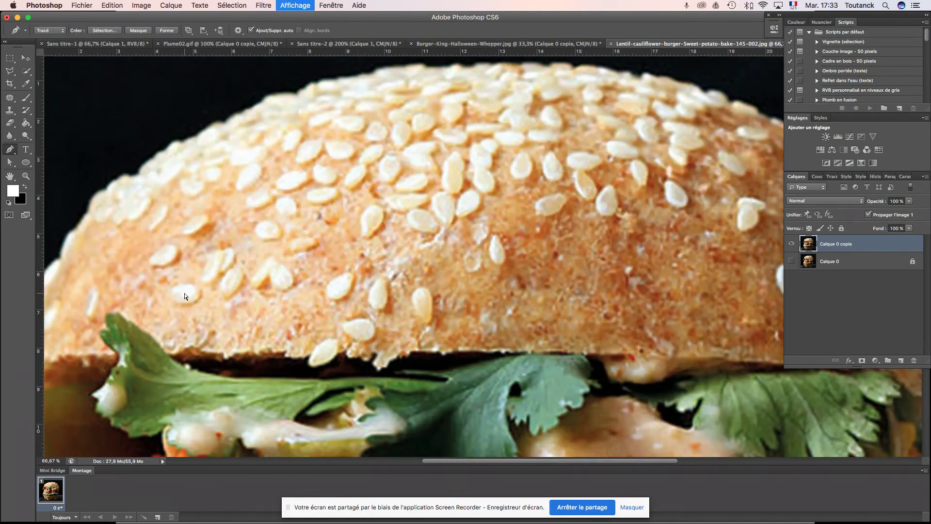
key("super+minus")
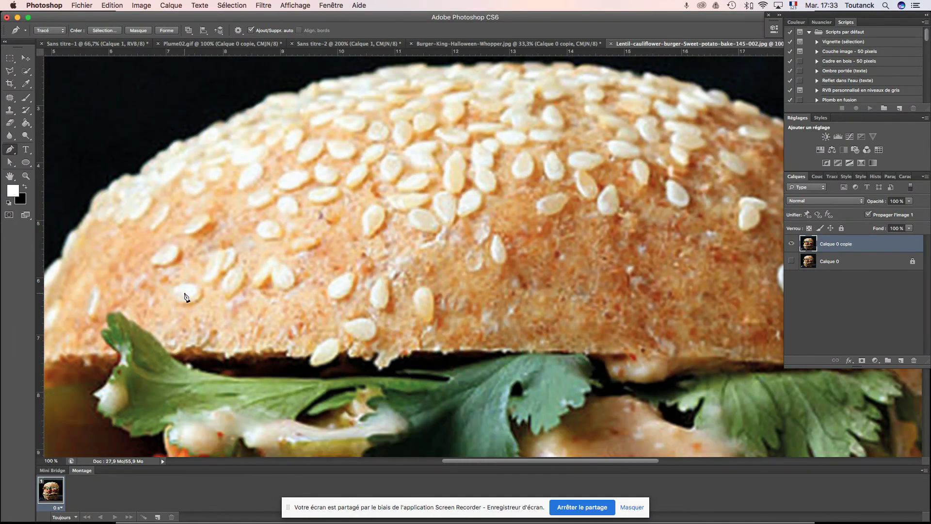
scroll(204, 305, "left", 8)
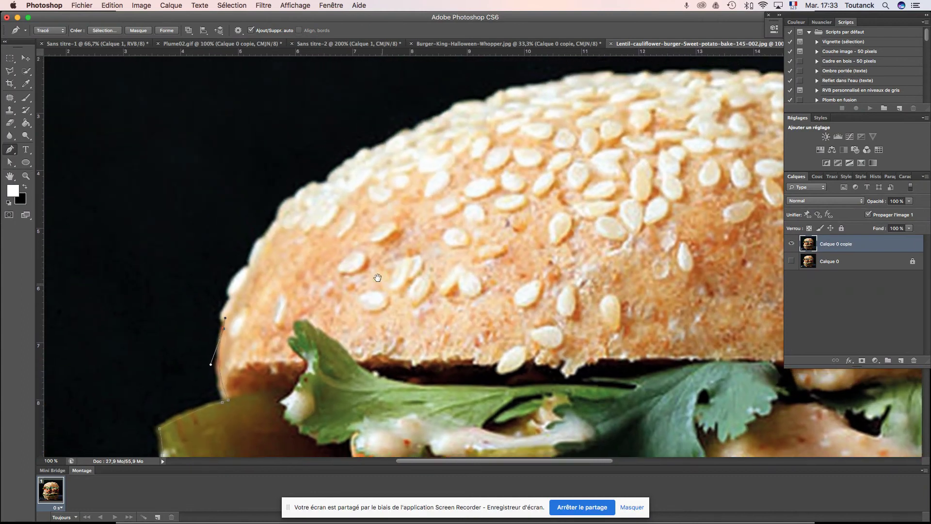
Step: Trace the path closely along the seeds on the top bun's left shoulder
left_click_drag(228, 306, 232, 300)
left_click(237, 278)
left_click(251, 261)
left_click_drag(260, 240, 265, 238)
scroll(269, 247, "up", 3)
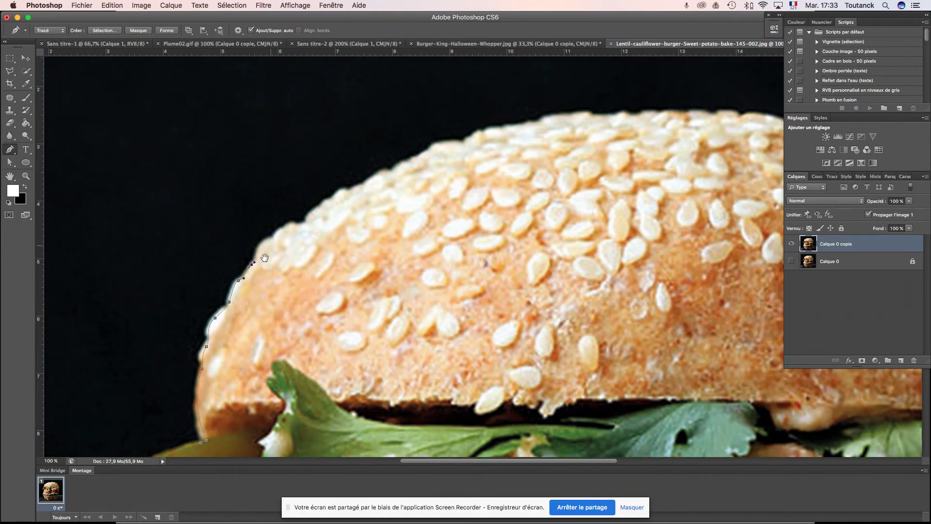
left_click_drag(263, 258, 271, 256)
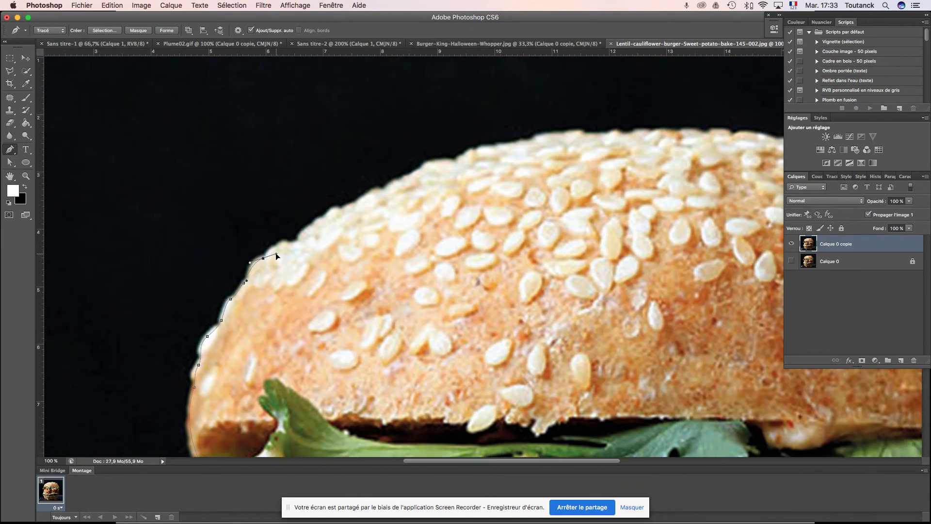
left_click_drag(285, 245, 276, 261)
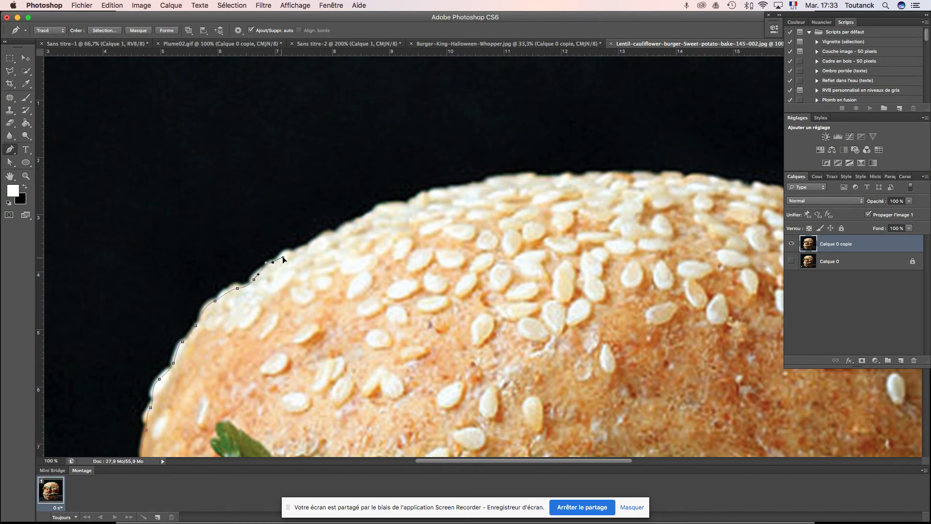
Step: Continue the path along the top bun's upper left slope to the start of its crown
left_click_drag(320, 237, 226, 228)
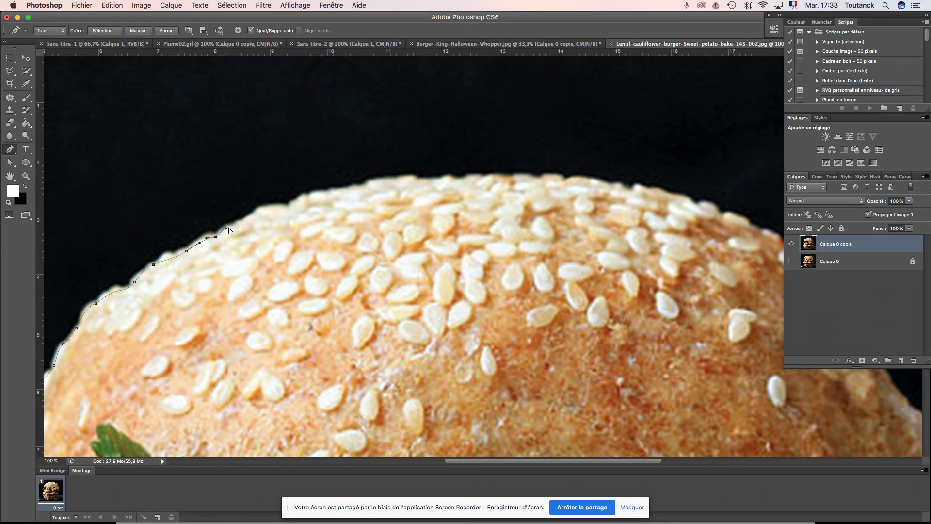
left_click(238, 219)
left_click_drag(239, 222, 288, 208)
left_click_drag(307, 197, 389, 159)
scroll(325, 191, "down", 2)
left_click(382, 157)
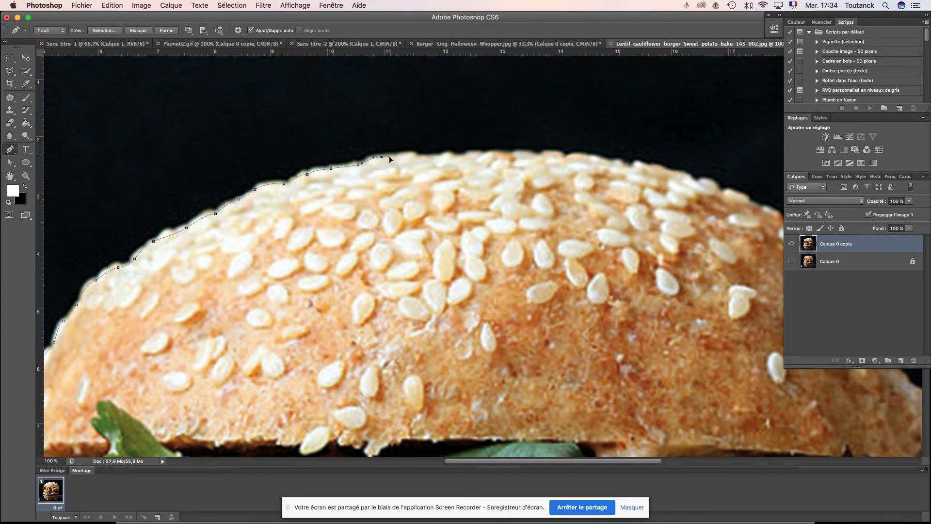
Step: Extend the path across the seeded crown of the top bun with short curved segments
scroll(340, 194, "up", 3)
scroll(340, 194, "right", 5)
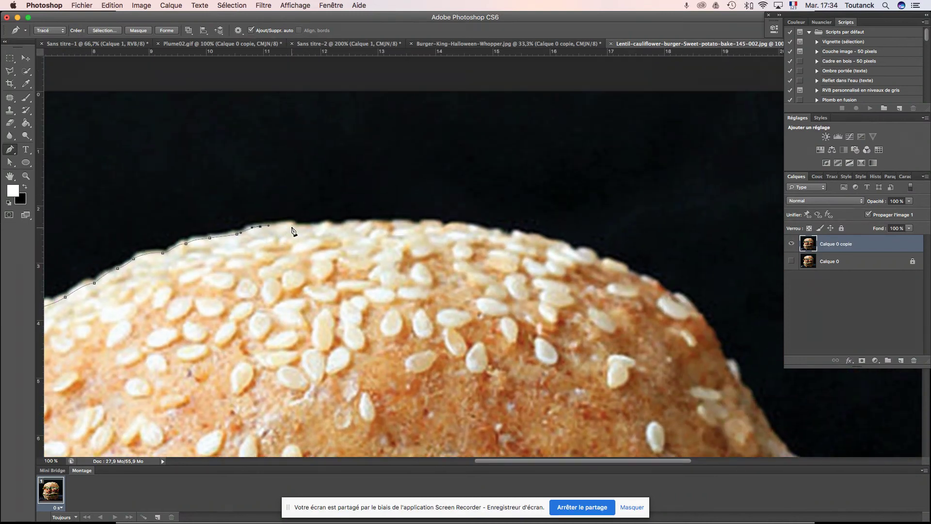
left_click_drag(295, 227, 300, 231)
mouse_move(326, 224)
left_mouse_down()
mouse_move(446, 225)
mouse_move(341, 225)
left_mouse_up()
left_click(332, 226)
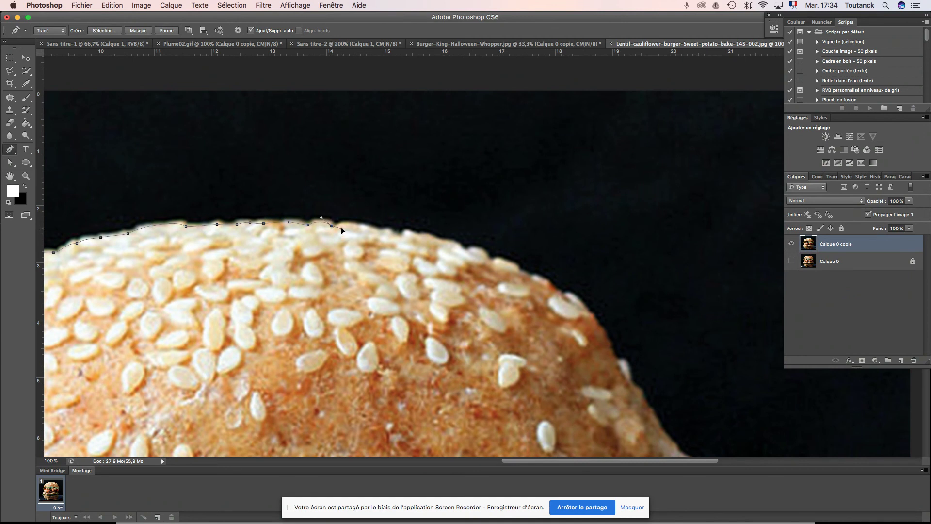
Step: Continue the path from the crown onto the top bun's upper right slope
left_click(368, 226)
left_click(394, 234)
left_click(412, 234)
scroll(449, 245, "right", 3)
scroll(449, 245, "down", 1)
left_click(405, 228)
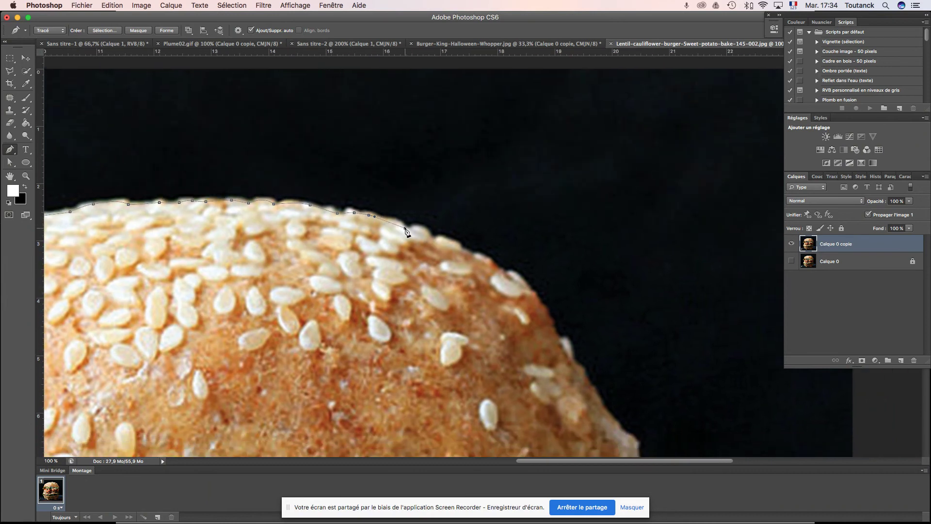
left_click_drag(409, 230, 410, 230)
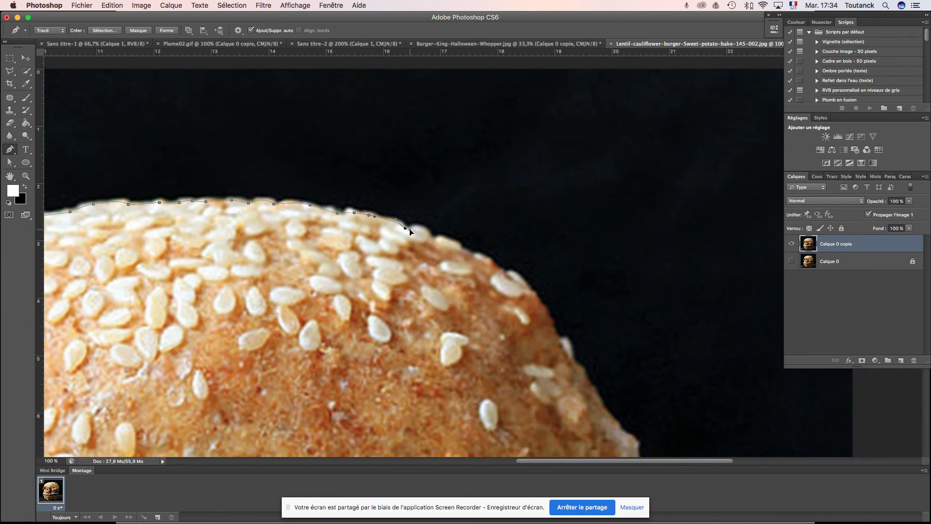
Step: Trace the top bun's right shoulder down to the sesame seed protruding from its side
left_click(440, 239)
left_click(462, 251)
left_click_drag(492, 245, 379, 175)
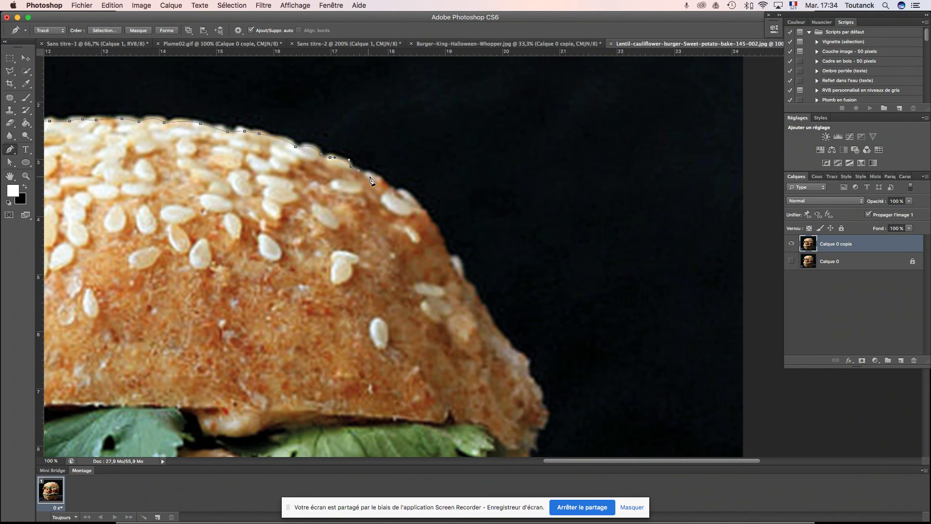
left_click(369, 174)
left_click(392, 190)
left_click(402, 192)
left_click_drag(425, 213, 428, 219)
left_click_drag(446, 251, 461, 300)
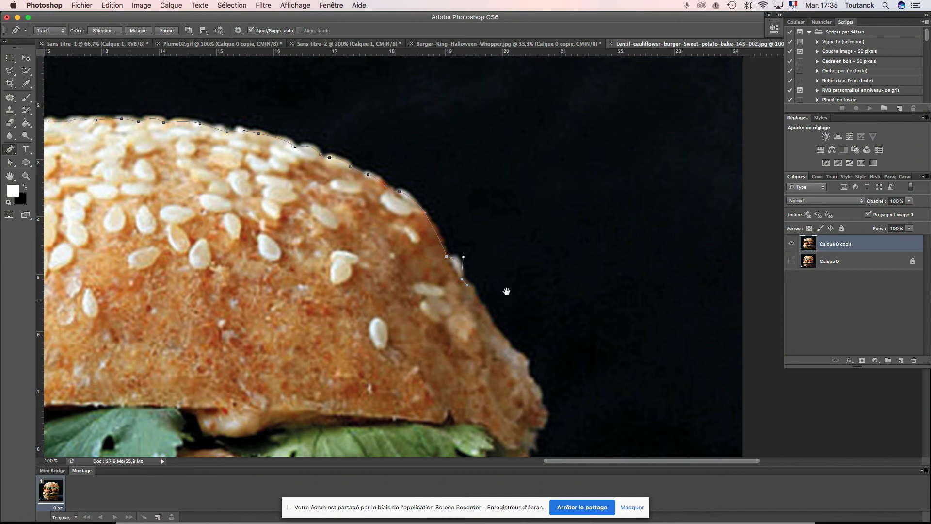
Step: Undo the last path point and trace the top bun's right side down to its lower corner
scroll(505, 291, "down", 4)
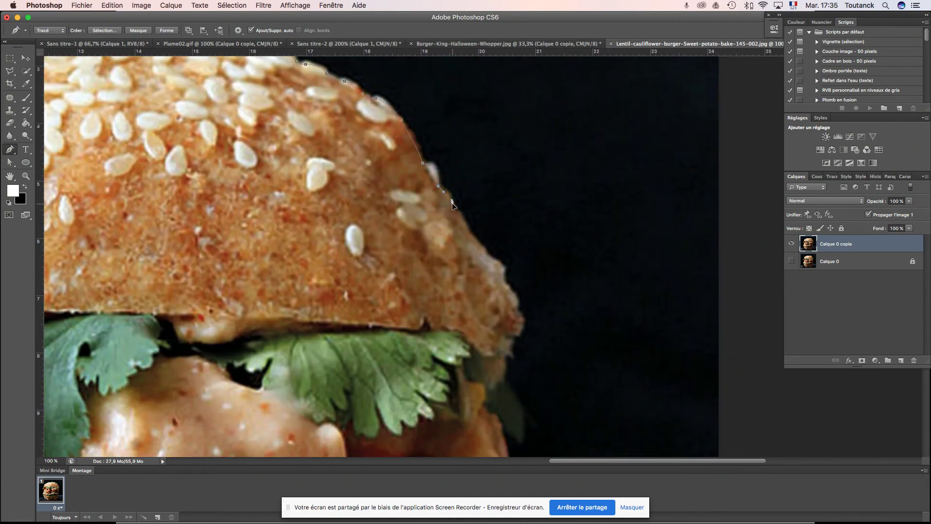
key("super+z")
left_click(464, 225)
left_click(498, 264)
left_click(504, 282)
left_click_drag(516, 324, 502, 331)
Step: Continue the path straight down from the top bun's lower right corner beside the shadowed pickle
left_click_drag(491, 362, 487, 234)
left_click(500, 191)
left_click(501, 203)
left_click(500, 214)
left_click(499, 230)
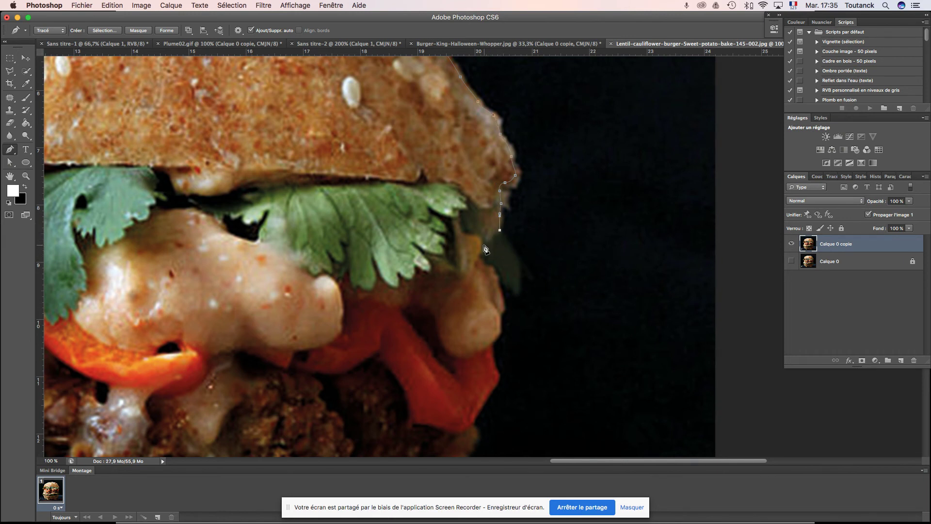
Step: Trace the right edge of the sauce and red pepper down to the patty
left_click_drag(482, 238, 485, 269)
left_click(500, 333)
left_click_drag(490, 342, 515, 261)
left_click_drag(496, 293, 495, 327)
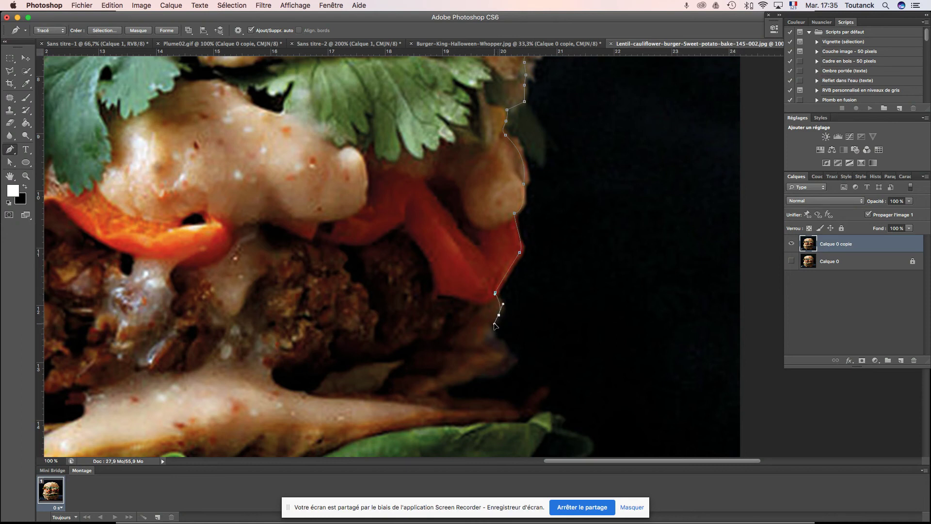
scroll(499, 310, "down", 5)
left_click_drag(484, 233, 513, 198)
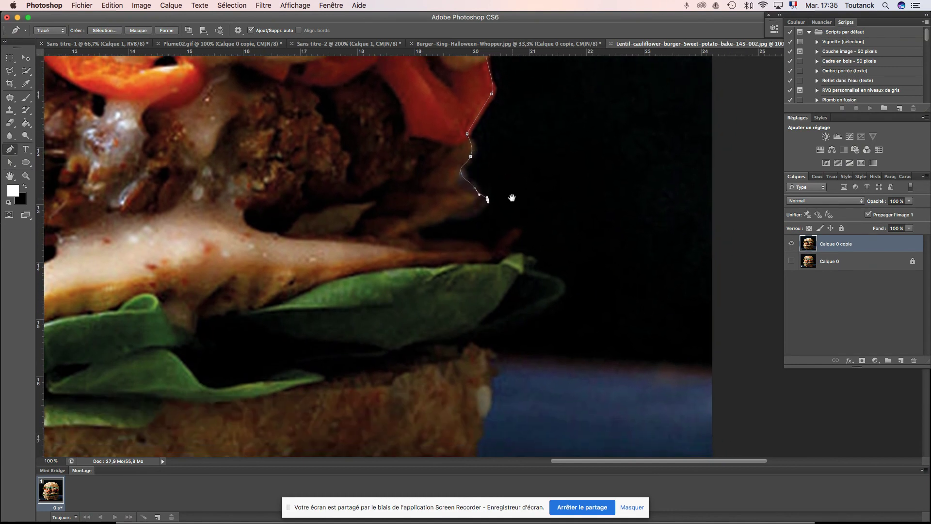
Step: Continue the path around the patty's lower right edge and the flatbread tip to the top of the spinach
scroll(512, 198, "down", 5)
key("super+minus")
key("super+minus")
key("super+minus")
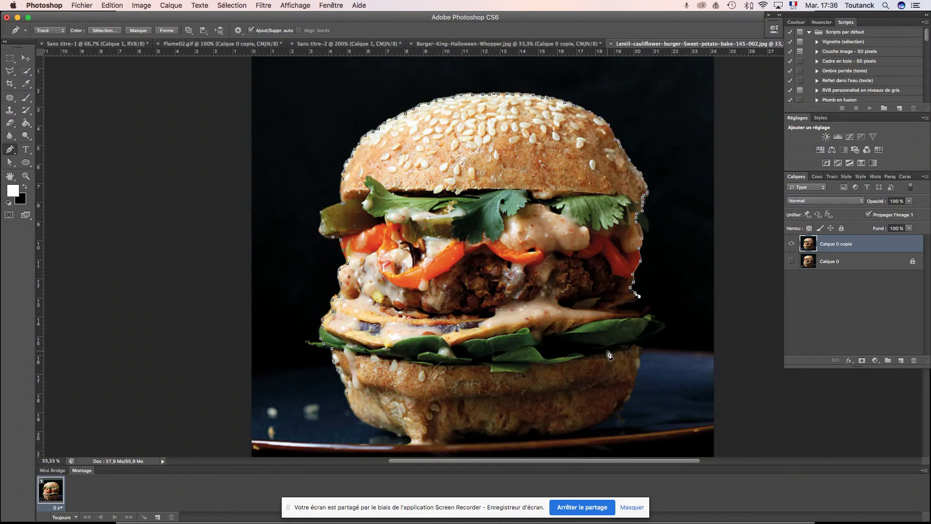
key("super+plus")
key("super+plus")
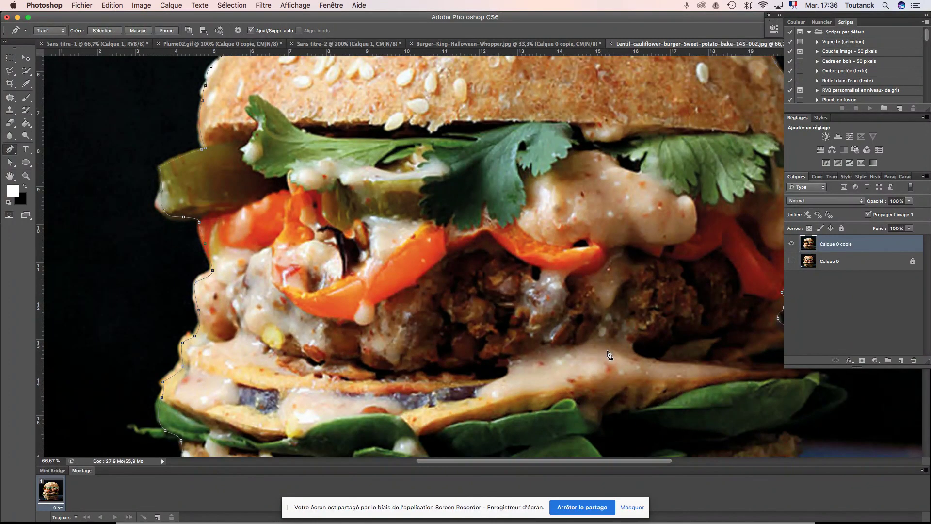
scroll(608, 351, "right", 5)
scroll(607, 350, "down", 3)
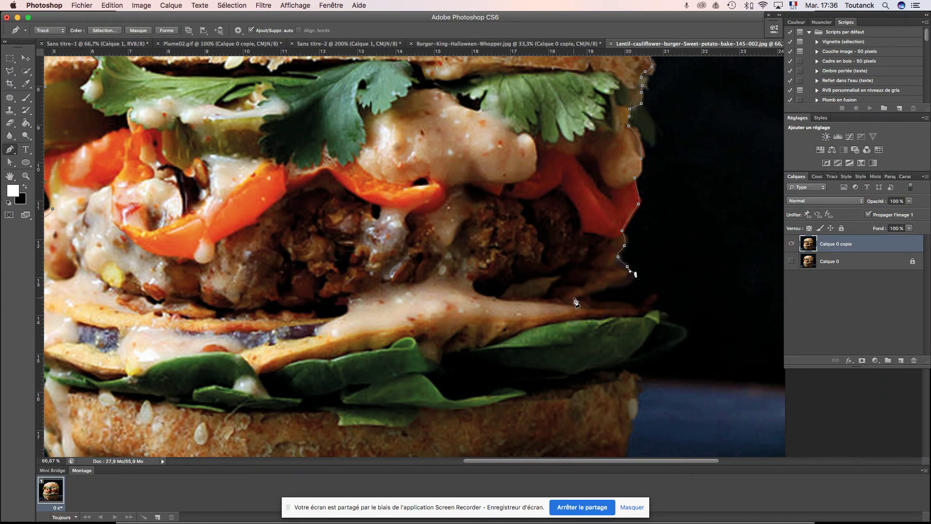
left_click(624, 286)
left_click_drag(625, 288, 625, 289)
left_click(636, 304)
left_click_drag(641, 307, 654, 295)
left_click(650, 312)
left_click_drag(658, 311, 628, 288)
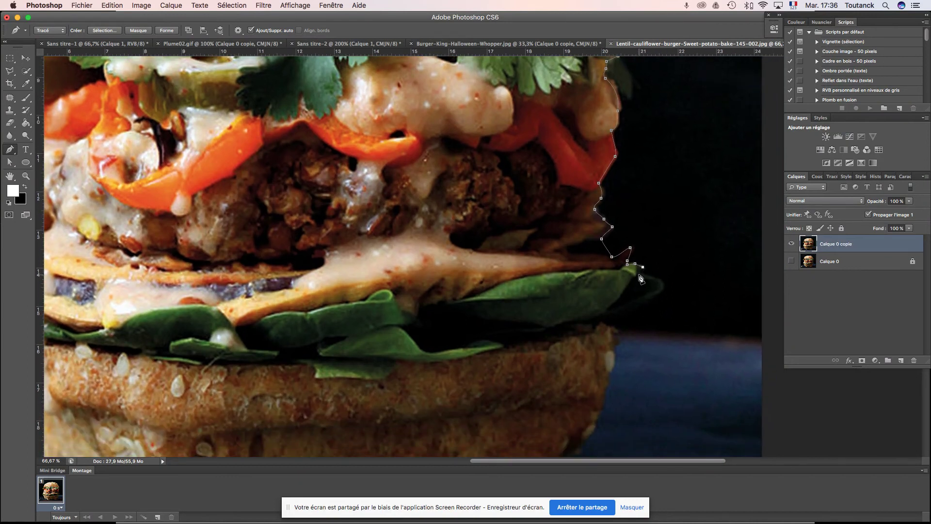
Step: Trace around the right spinach leaf to the bottom bun's upper right corner
left_click(638, 275)
left_click_drag(656, 297, 626, 275)
left_click(604, 326)
left_click(624, 279)
left_click(630, 281)
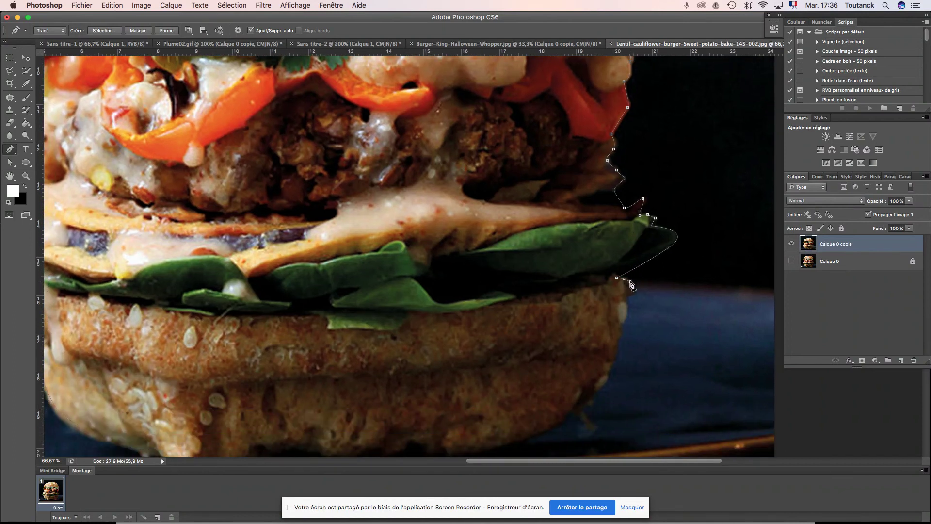
Step: Trace the bottom bun's right edge down to where it curves toward the plate
left_click(630, 288)
left_click(625, 295)
left_click_drag(627, 313, 634, 272)
left_click(631, 273)
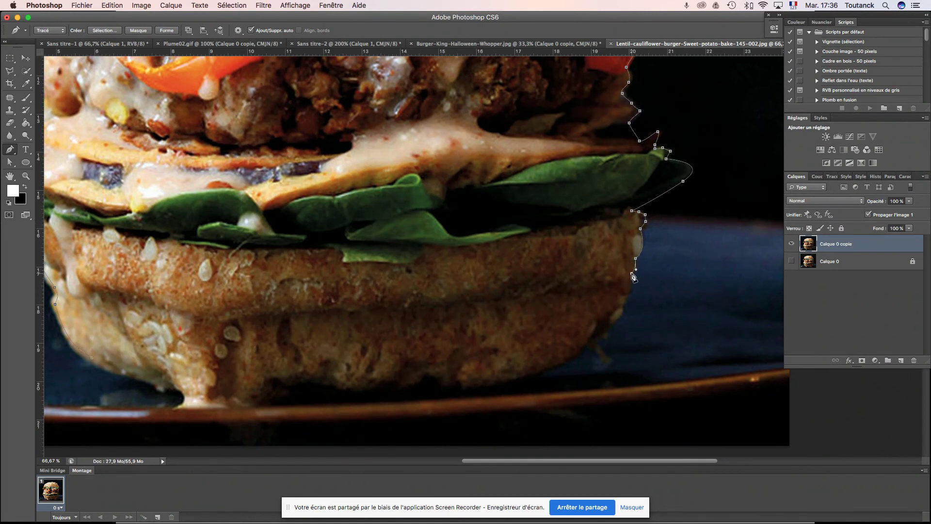
left_click(623, 304)
left_click_drag(620, 307, 611, 312)
mouse_move(589, 340)
left_mouse_down()
mouse_move(574, 345)
mouse_move(579, 352)
left_mouse_up()
Step: Continue the path leftward along the bottom bun's underside, following its contact line with the plate
scroll(582, 320, "down", 3)
scroll(582, 320, "left", 4)
left_click_drag(612, 304, 462, 250)
left_click(562, 311)
left_click(549, 311)
left_click(512, 309)
left_click(461, 316)
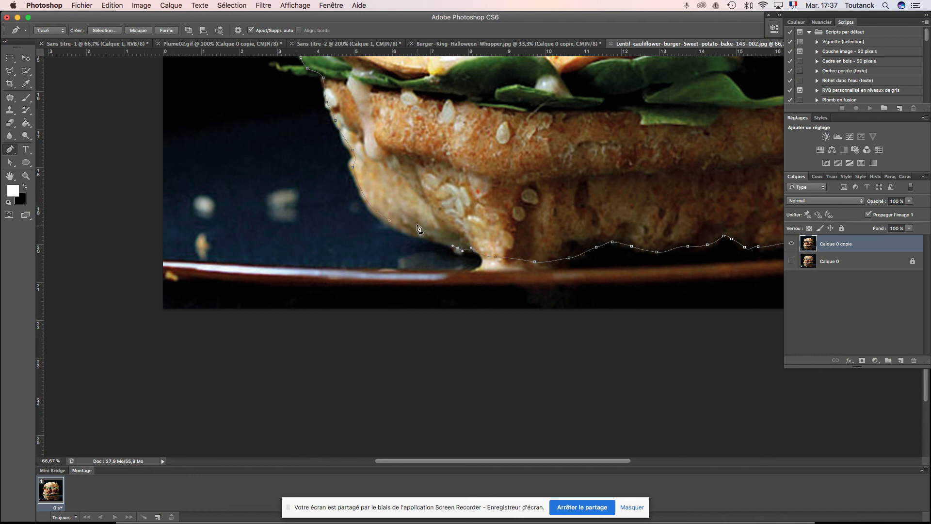
Step: Close the path at the bottom bun's lower left edge and create a vector mask from it on Calque 0 copie
left_click(392, 224)
left_click_drag(385, 215, 385, 215)
key("super+minus")
key("super+minus")
key("super+minus")
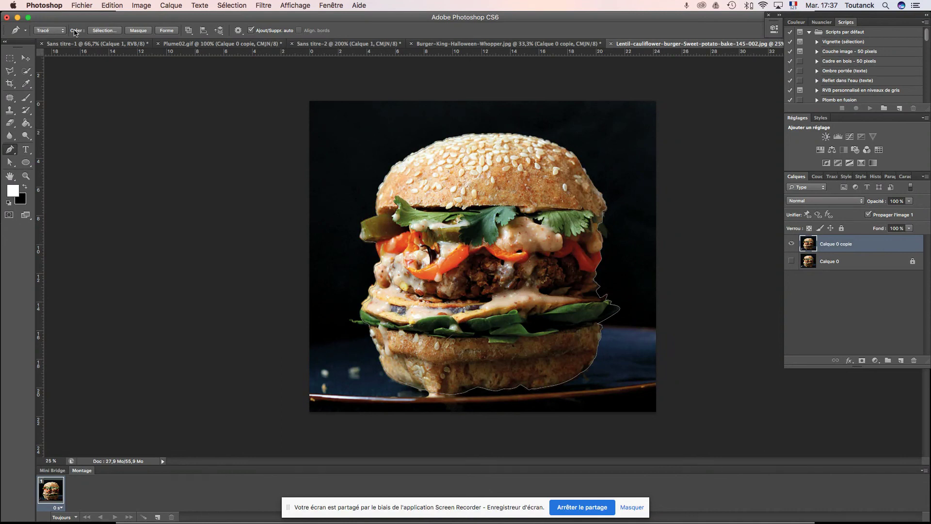
left_click(138, 30)
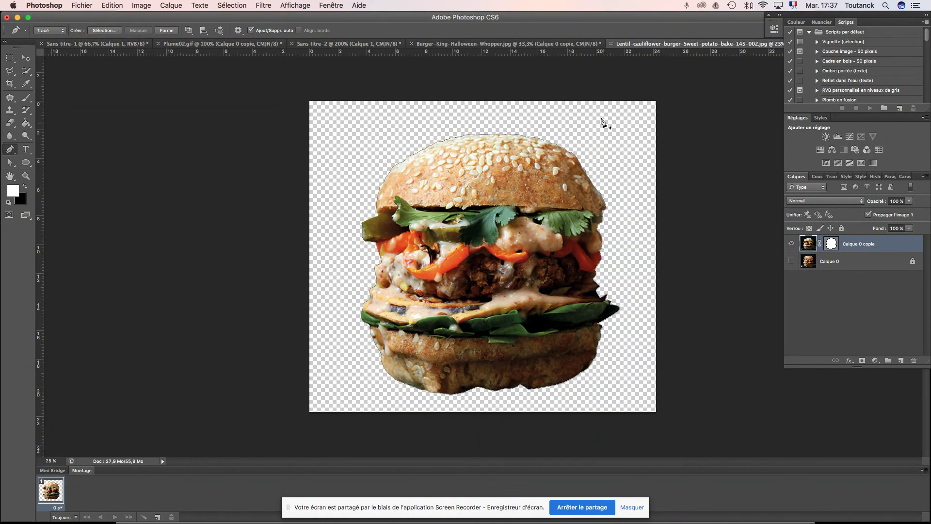
Step: Open sushiburger.jpg from the worldcitizen-burger folder inside the _burgers folder
left_click(83, 6)
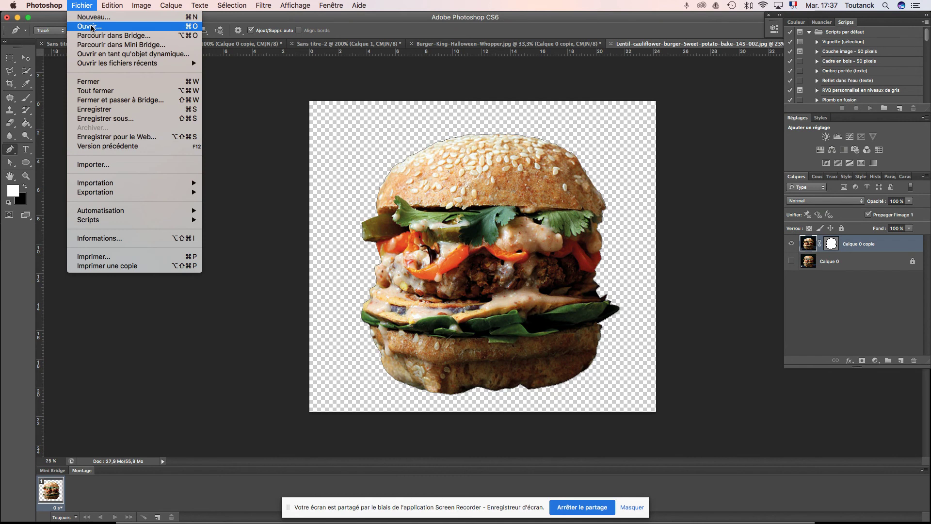
left_click(94, 27)
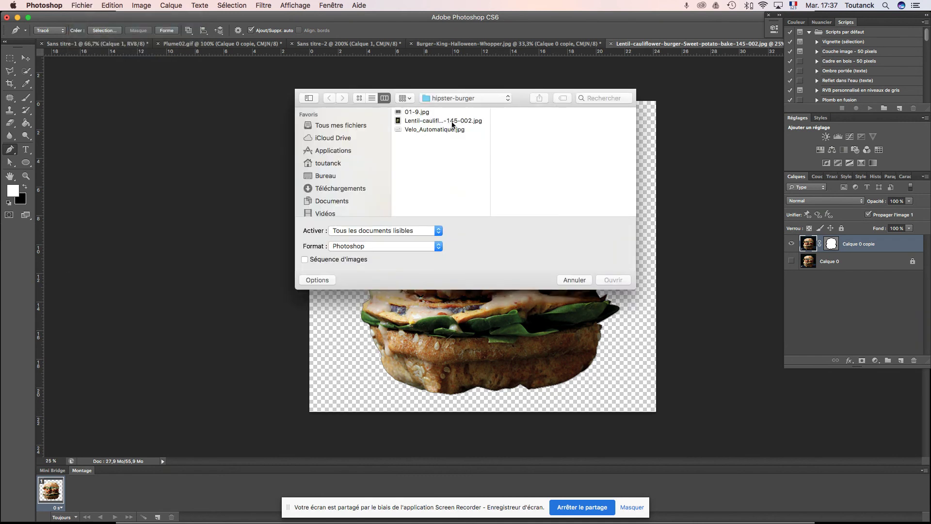
left_click(466, 99)
left_click(463, 107)
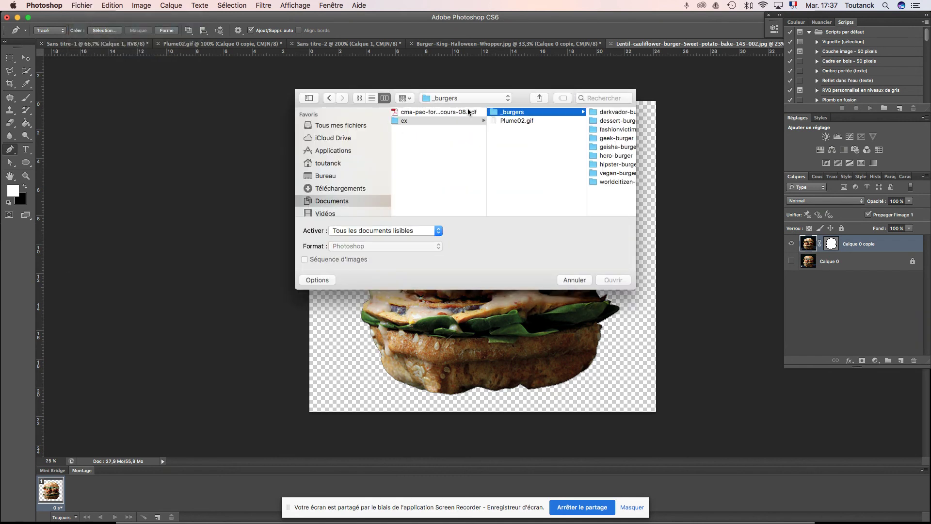
left_click(615, 129)
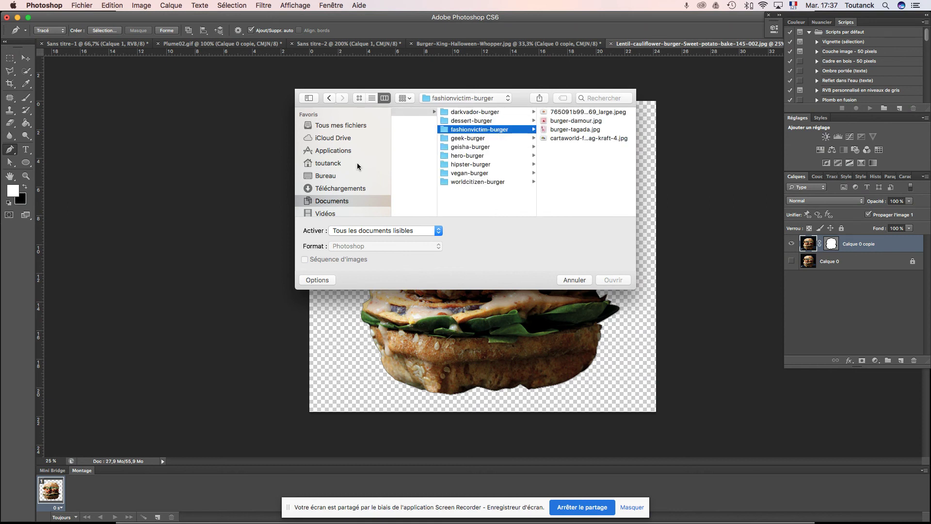
key("Down")
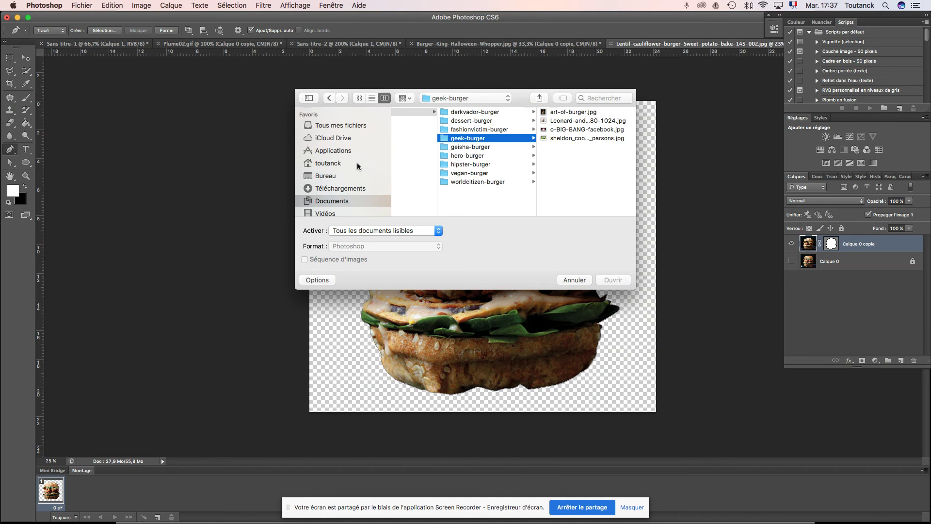
key("Down")
key("Down")
key("Down")
key("Down")
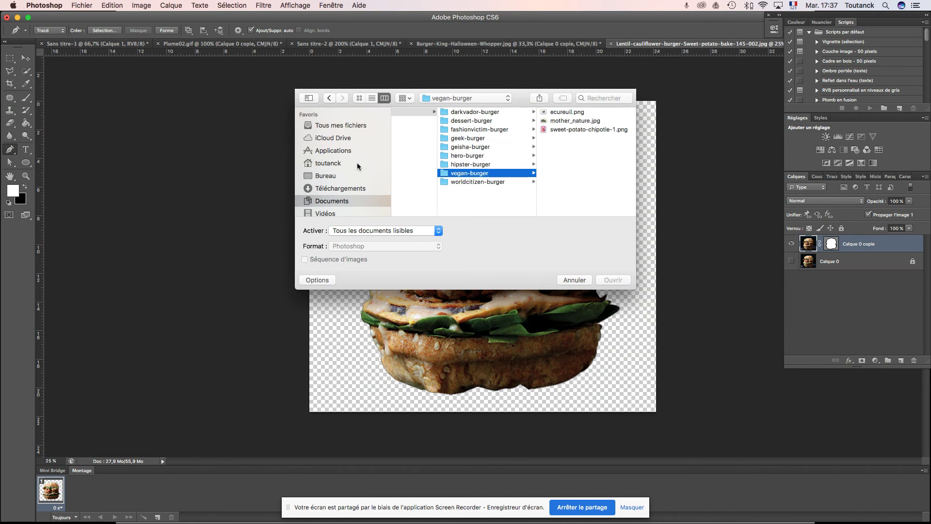
key("Down")
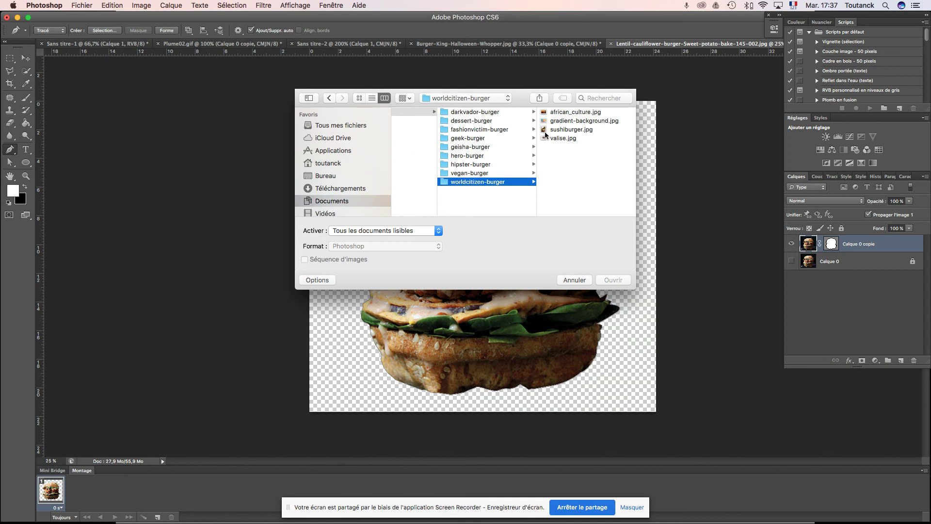
left_click(573, 130)
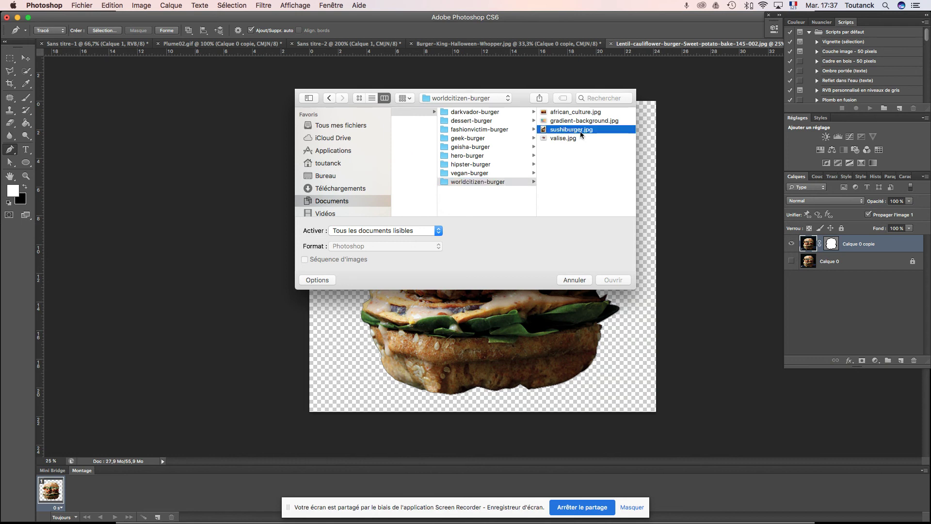
left_click(613, 280)
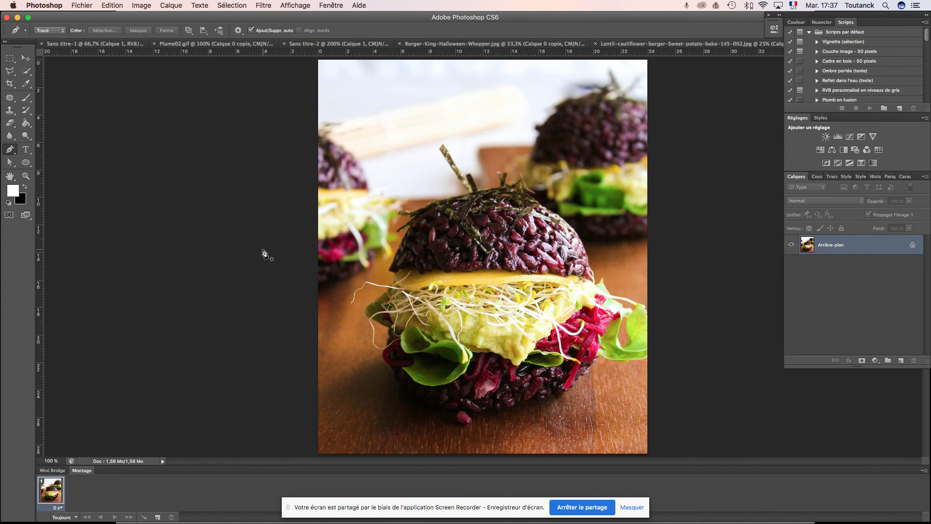
Step: Convert the sushi burger image to CMYK colour mode with the Coated FOGRA39 profile
left_click(141, 6)
mouse_move(147, 20)
left_click(297, 67)
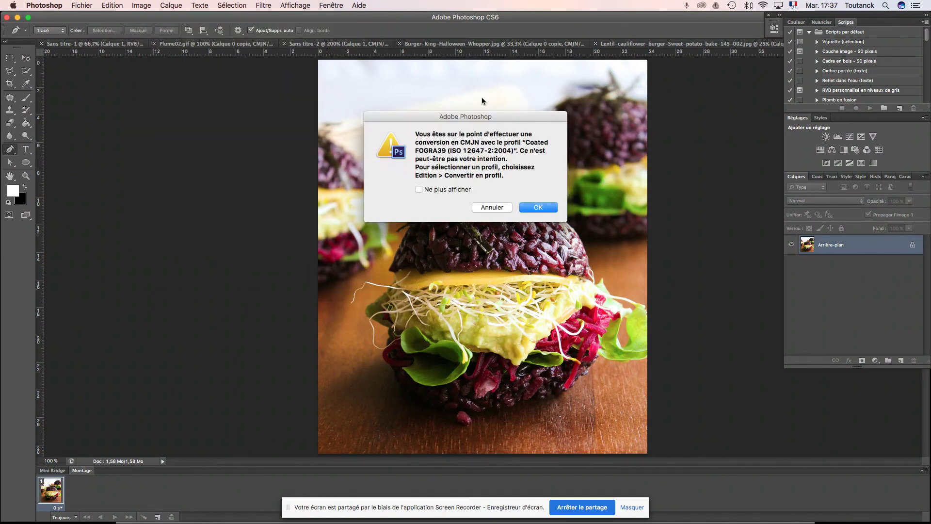
left_click(546, 209)
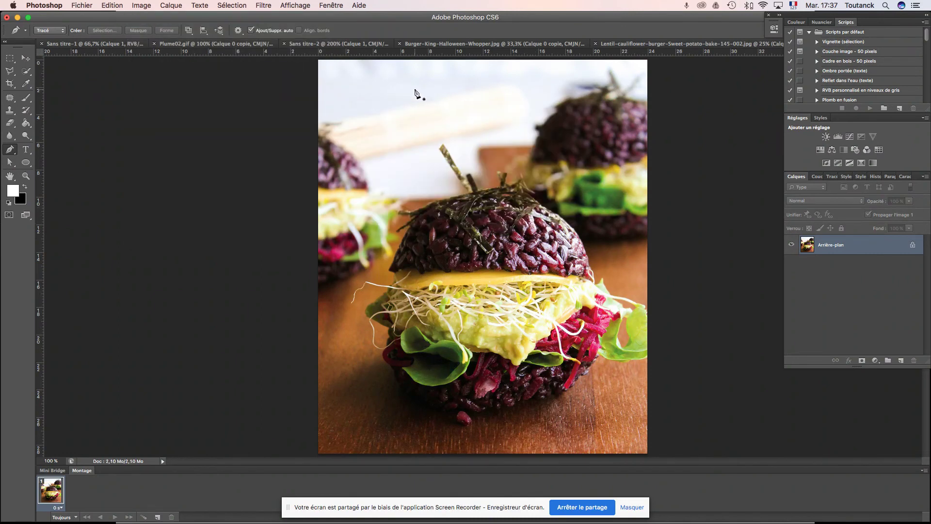
Step: Resample the image to a resolution of 300 pixels/inch, keeping its proportions and document dimensions
key("super+alt+i")
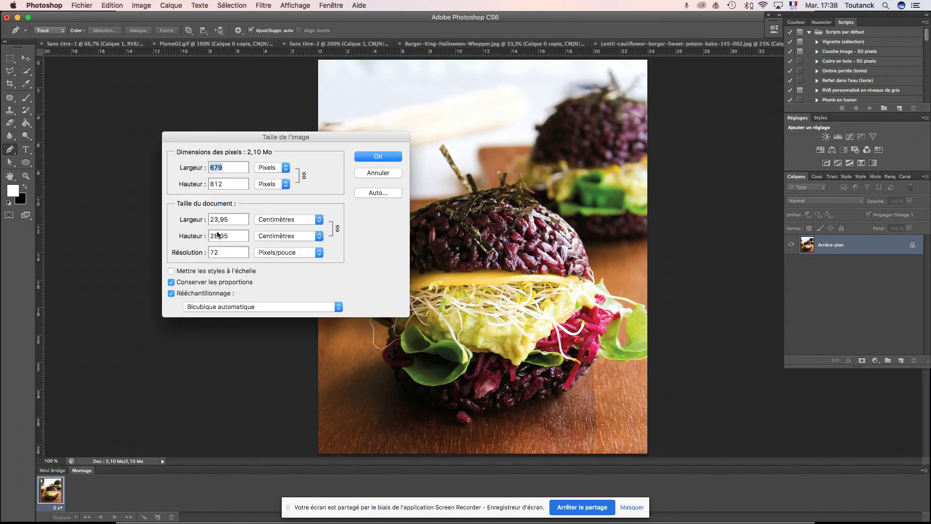
double_click(218, 252)
type("300")
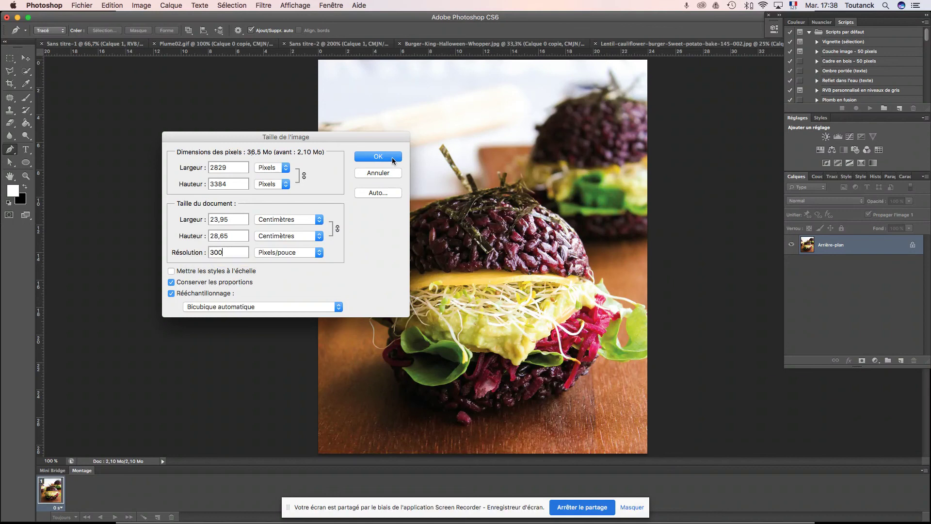
left_click(392, 157)
key("super+minus")
key("super+minus")
key("super+minus")
key("super+minus")
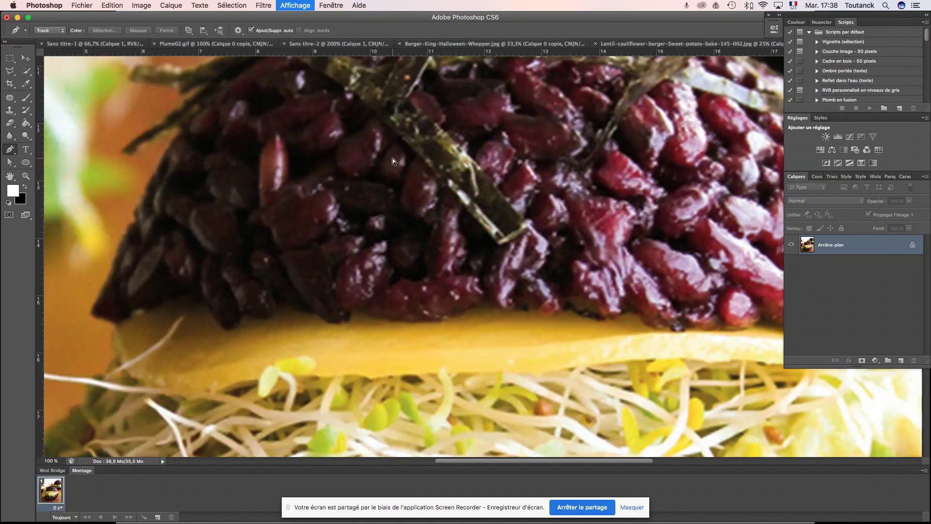
key("super+minus")
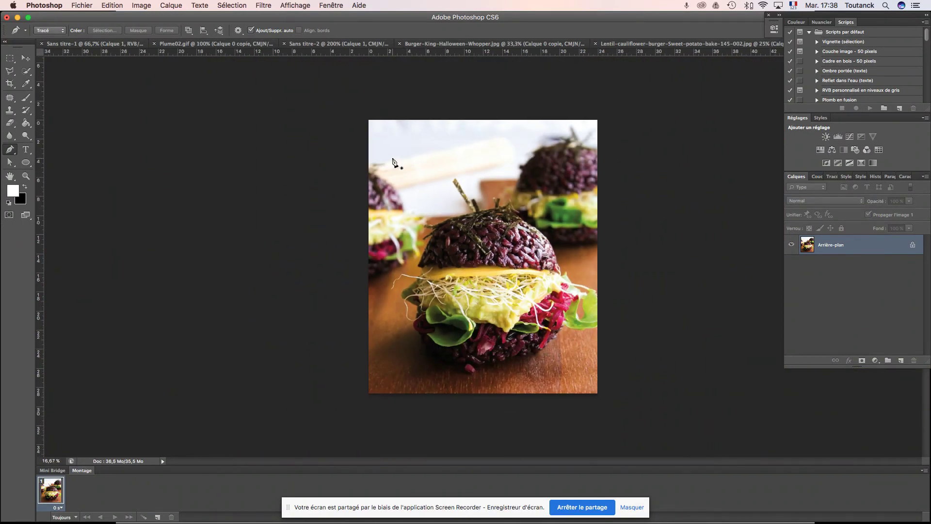
Step: Convert the background into a regular layer named Calque 0 and duplicate that layer
double_click(831, 246)
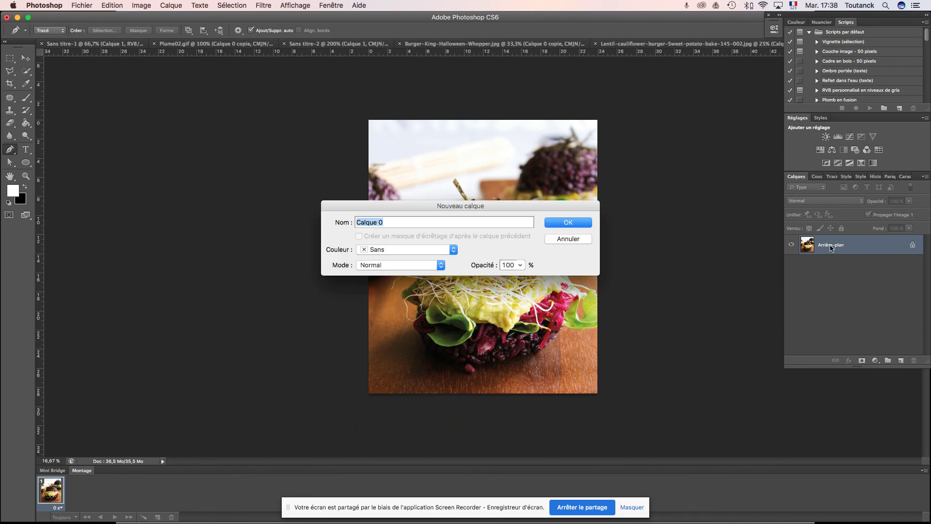
left_click(565, 225)
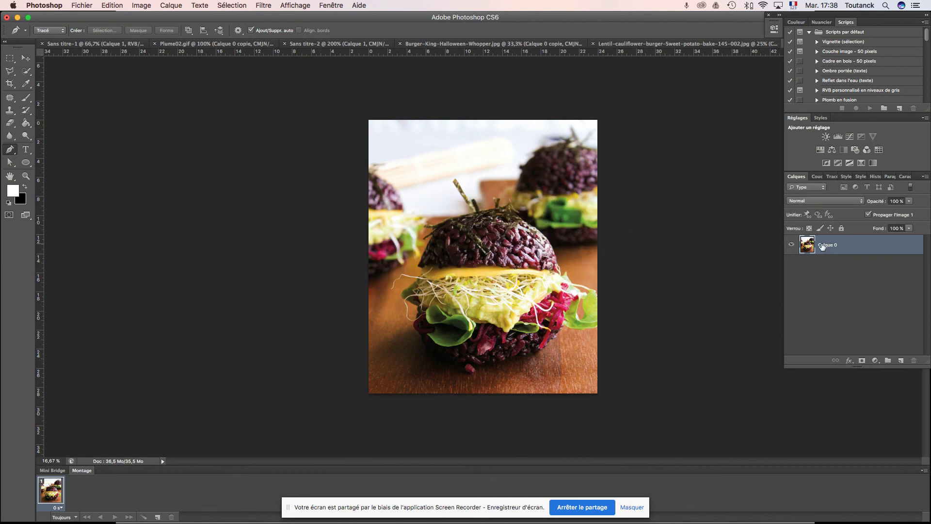
left_click_drag(821, 245, 902, 361)
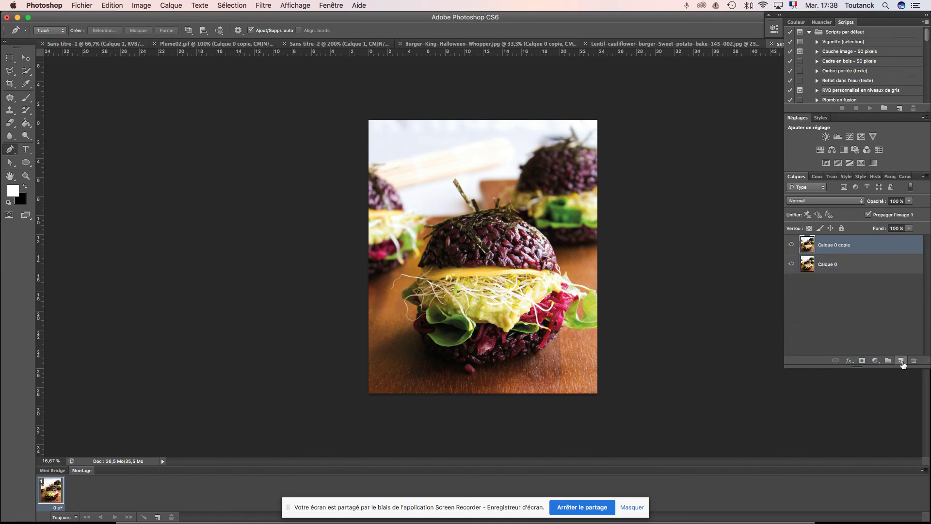
Step: Lock and hide the original Calque 0 layer, and make Calque 0 copie the active layer
left_click(842, 266)
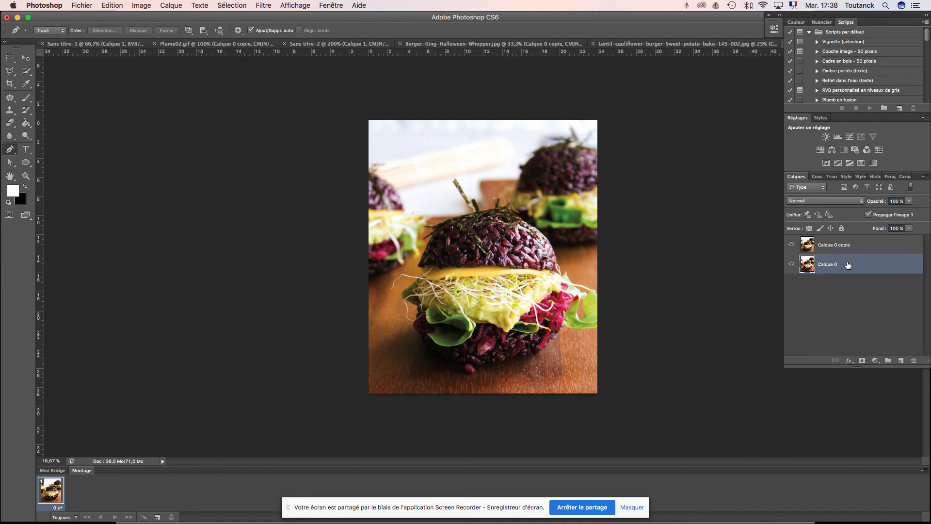
left_click(842, 229)
left_click(792, 264)
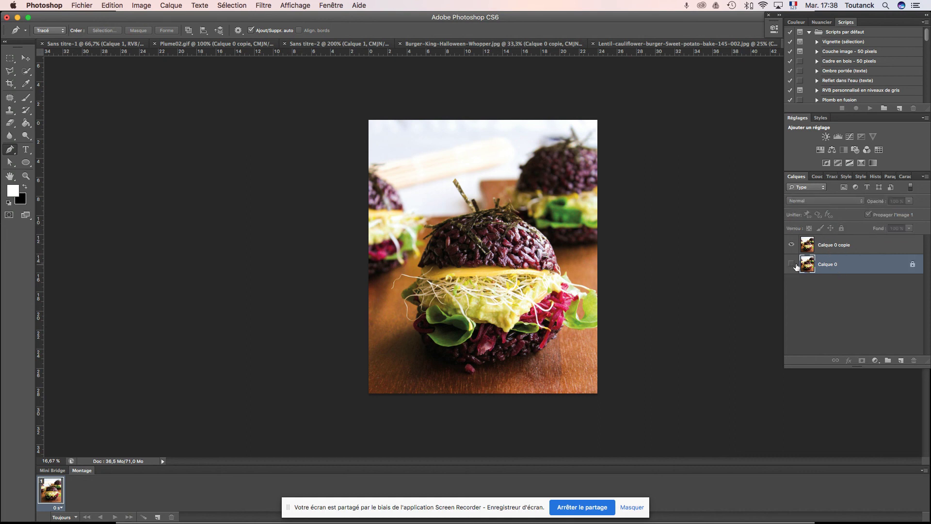
left_click(839, 247)
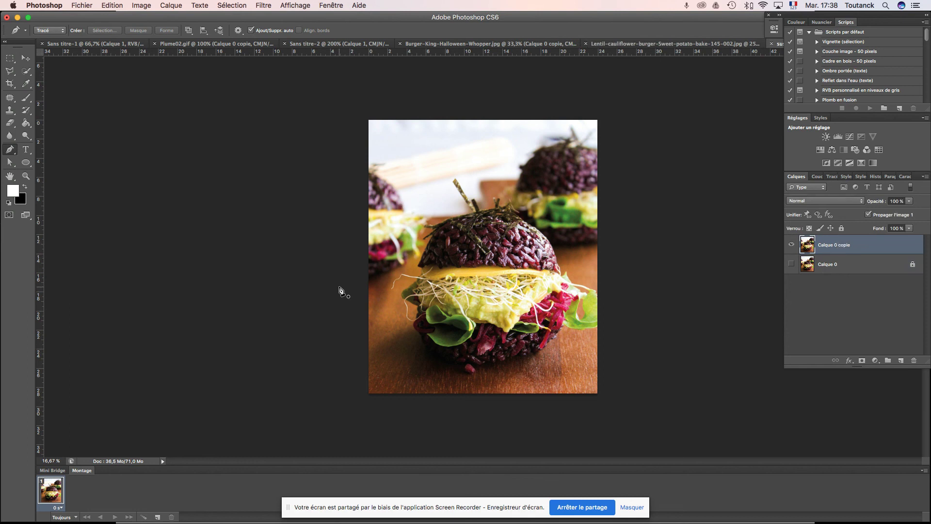
Step: Examine the front sushi burger's outline, from the seaweed on top to the base on the wooden board
key("super+plus")
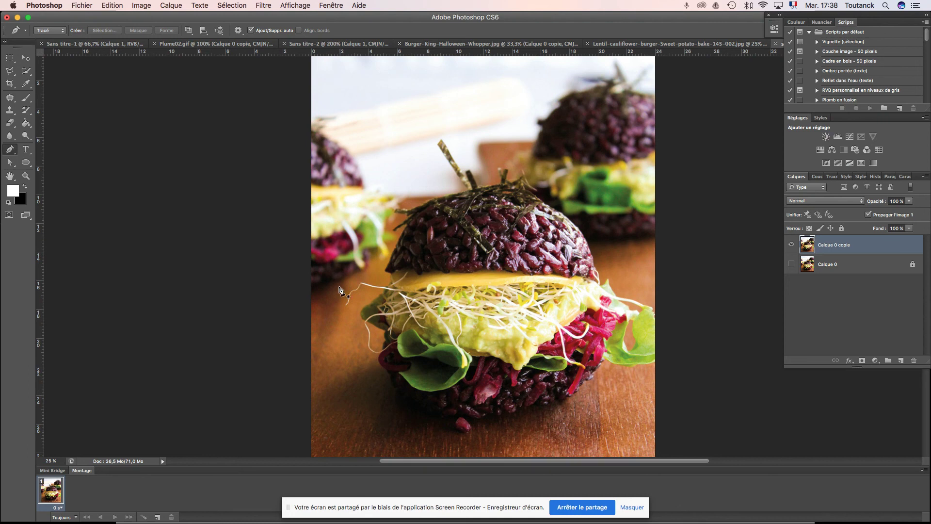
key("super+plus")
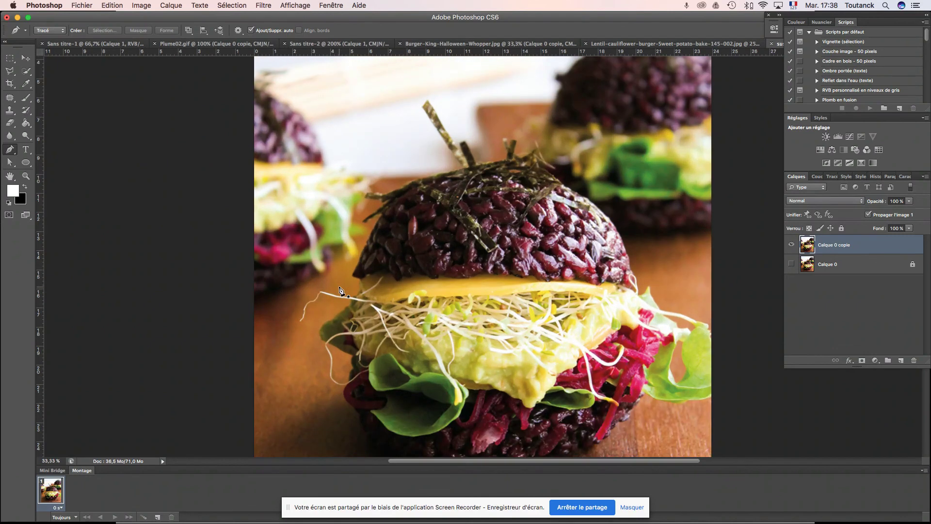
left_click_drag(429, 293, 418, 231)
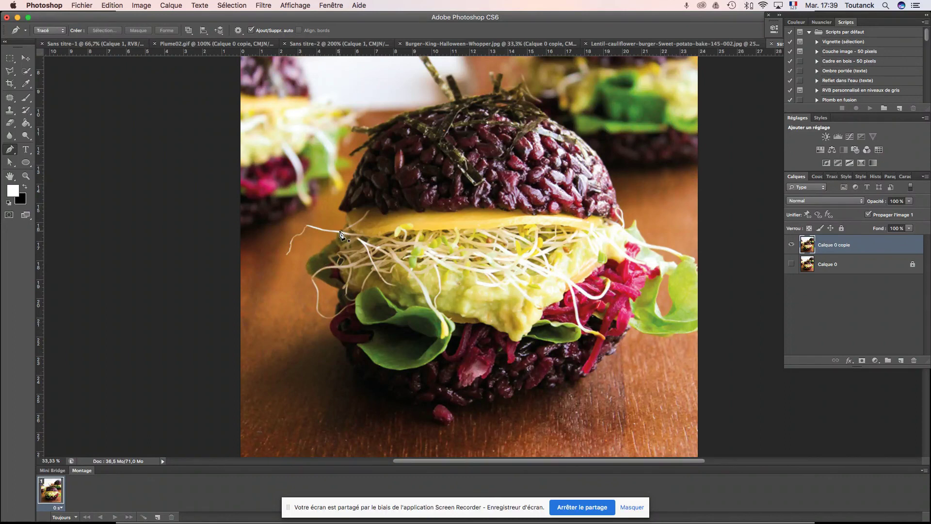
scroll(339, 235, "down", 2)
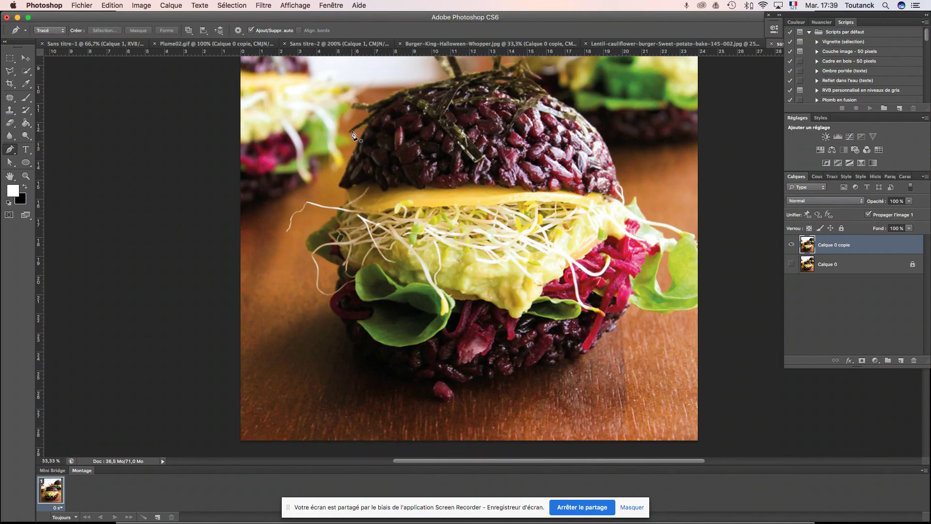
key("super+r")
key("super+r")
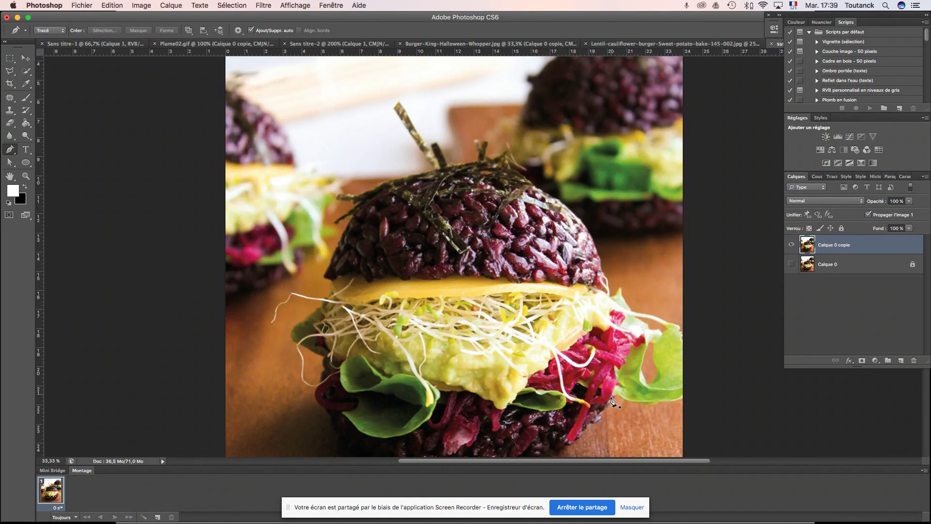
scroll(563, 412, "up", 1)
scroll(563, 412, "down", 5)
scroll(563, 412, "left", 2)
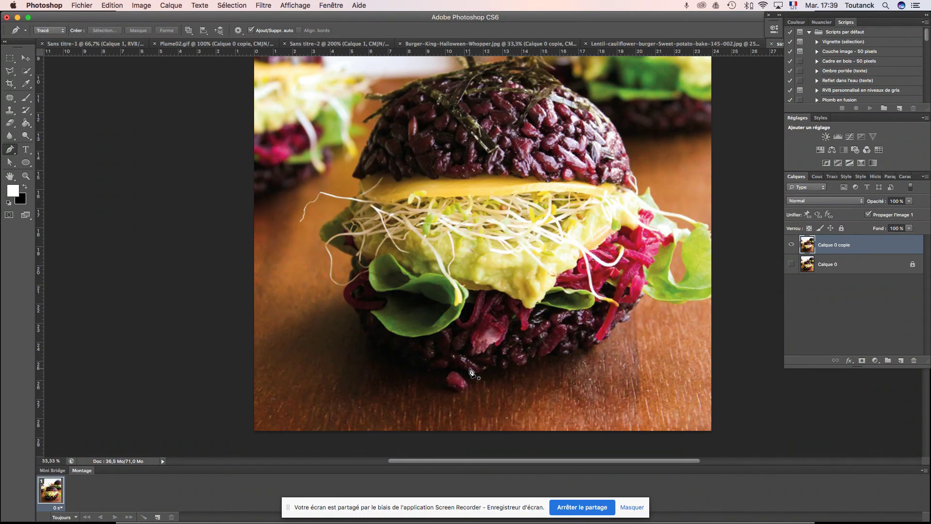
Step: Start a Pen path on the bottom rice bun's lower left edge and trace it up to the beet strand
key("super+plus")
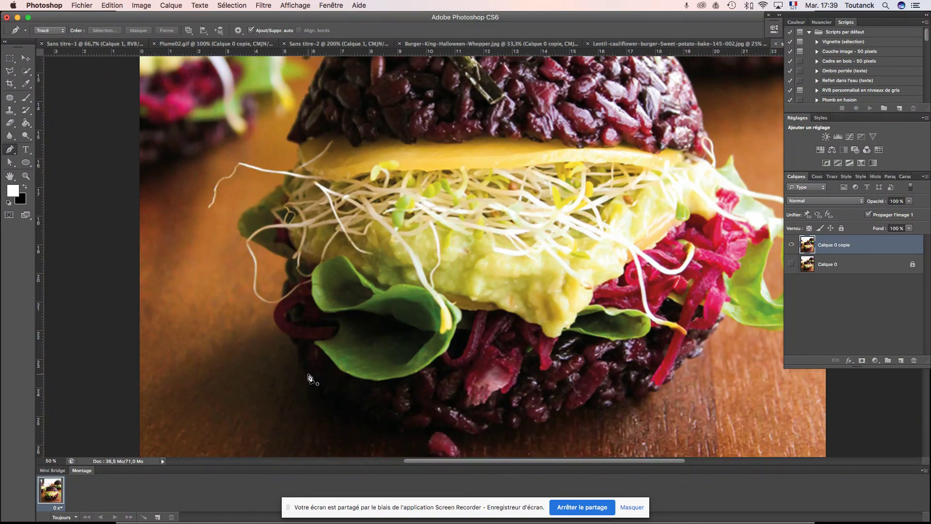
key("super+plus")
left_click_drag(277, 357, 355, 291)
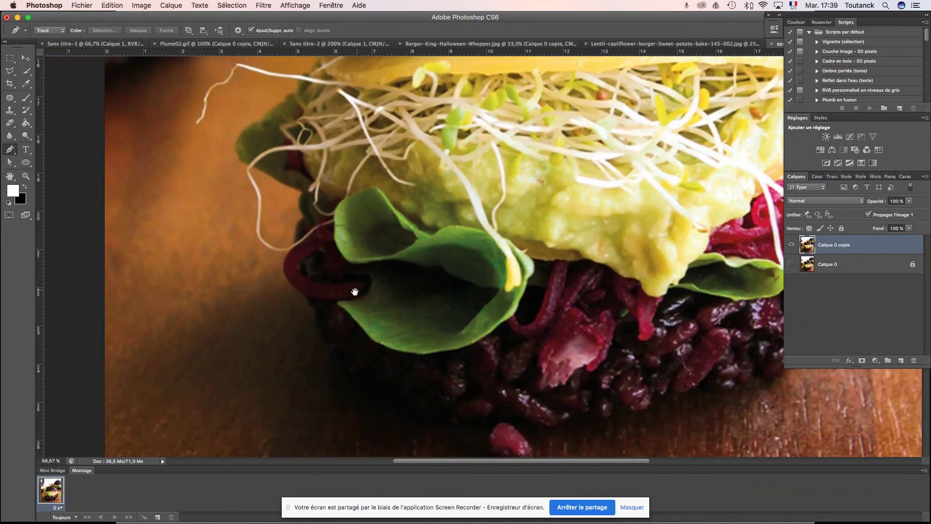
left_click(349, 367)
left_click(332, 347)
left_click(324, 338)
left_click(319, 331)
left_click(318, 325)
left_click_drag(315, 307, 311, 301)
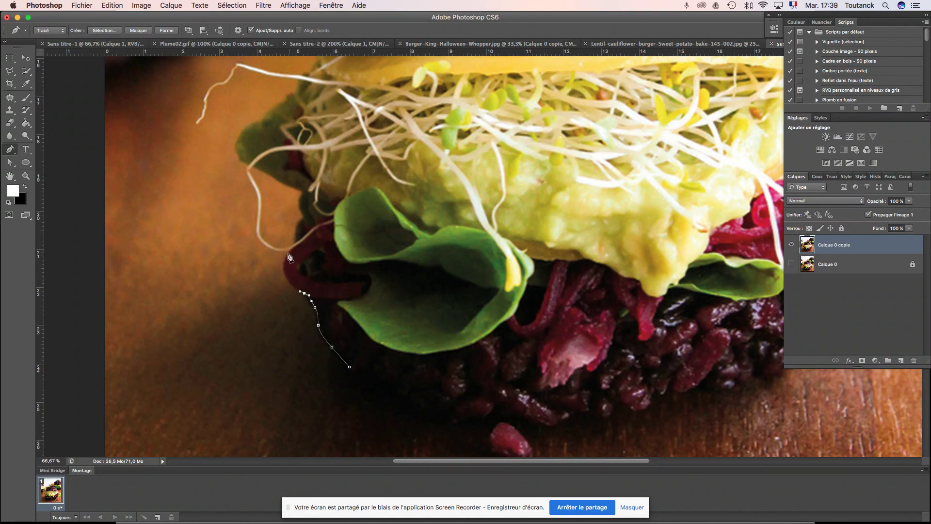
Step: Continue the path up the beet strand's outer edge and around the tip of the green leaf on the left
left_click_drag(291, 252, 305, 229)
left_click_drag(301, 222, 313, 258)
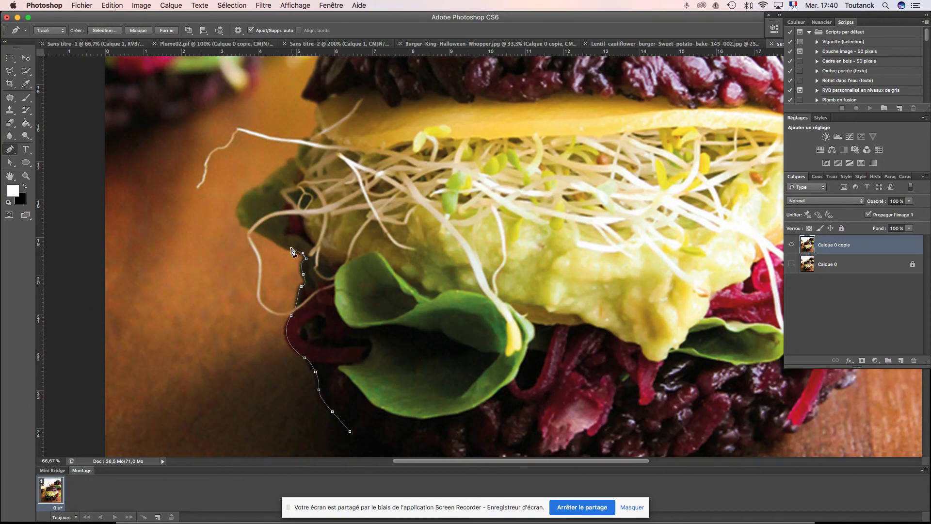
left_click_drag(287, 249, 280, 242)
left_click_drag(248, 225, 245, 224)
left_click_drag(274, 182, 253, 224)
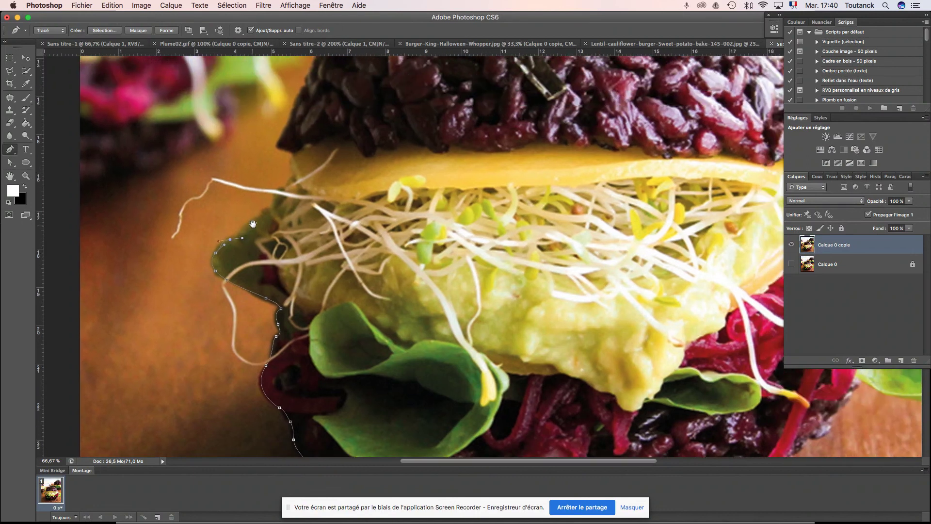
Step: Trace along the leaf's upper edge and the cheese slice's left end to the top rice bun's lower left corner
left_click(271, 209)
left_click_drag(285, 193, 297, 191)
scroll(296, 218, "up", 5)
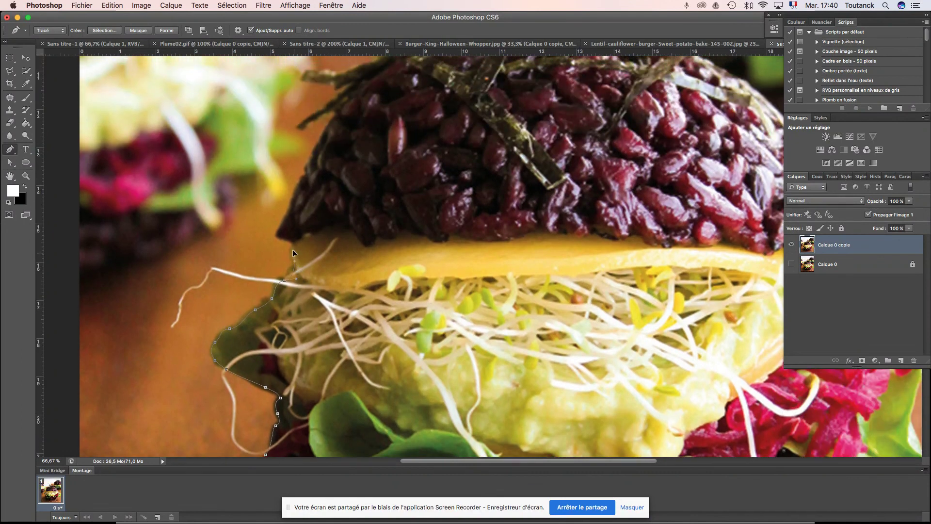
left_click(294, 242)
left_click_drag(277, 234, 272, 237)
Step: Continue the Pen path from the top rice bun's lower left corner up its left edge to the seaweed
left_click_drag(299, 193, 248, 295)
left_click(248, 297)
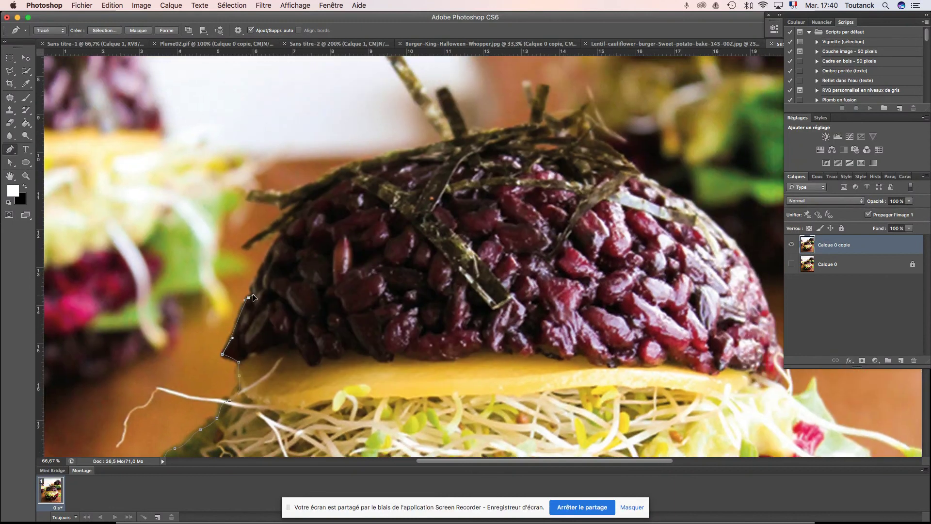
left_click_drag(274, 247, 280, 244)
key("super+plus")
key("super+plus")
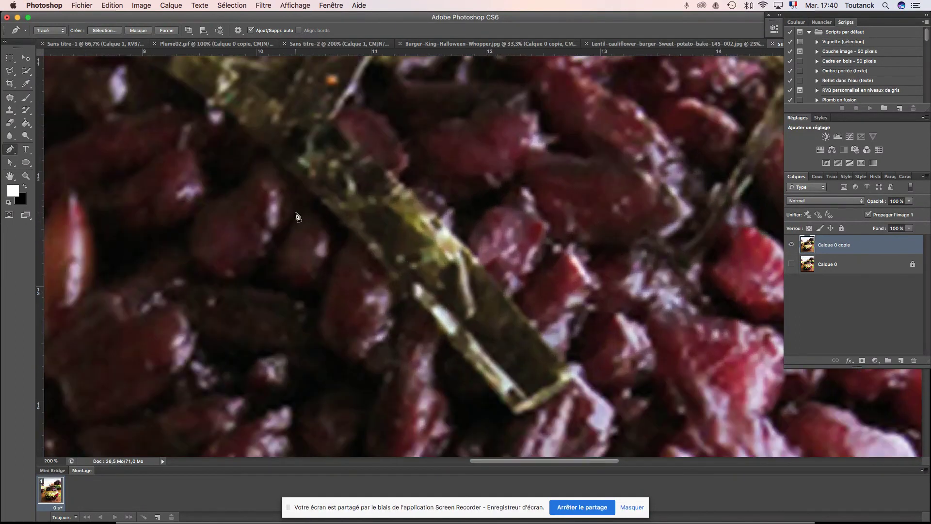
left_click_drag(155, 193, 763, 373)
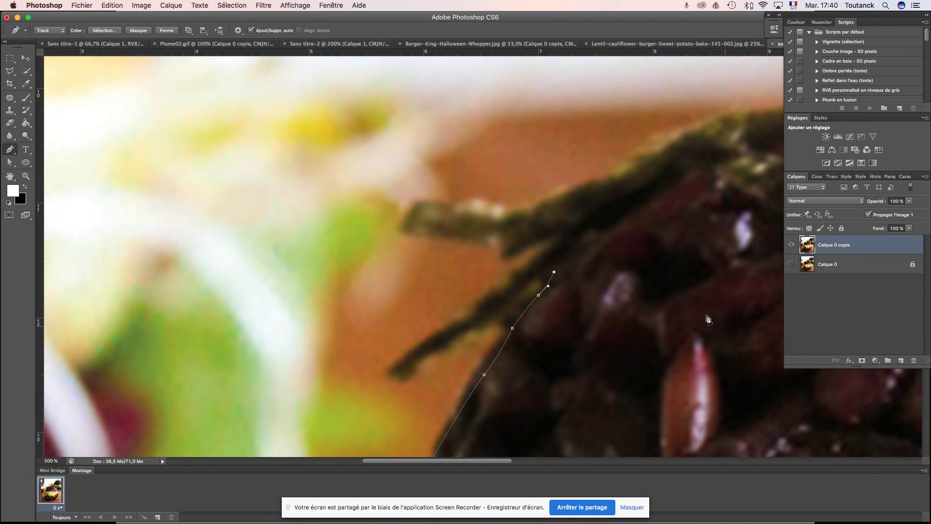
Step: Trace out to the tip of the lower seaweed strip on the bun's left side and back along its upper edge
left_click(556, 263)
left_click(481, 321)
left_click(439, 347)
left_click(393, 369)
left_click(397, 372)
left_click(457, 327)
left_click(477, 315)
left_click(495, 297)
left_click(513, 287)
left_click(516, 274)
left_click(530, 272)
scroll(530, 272, "down", 1)
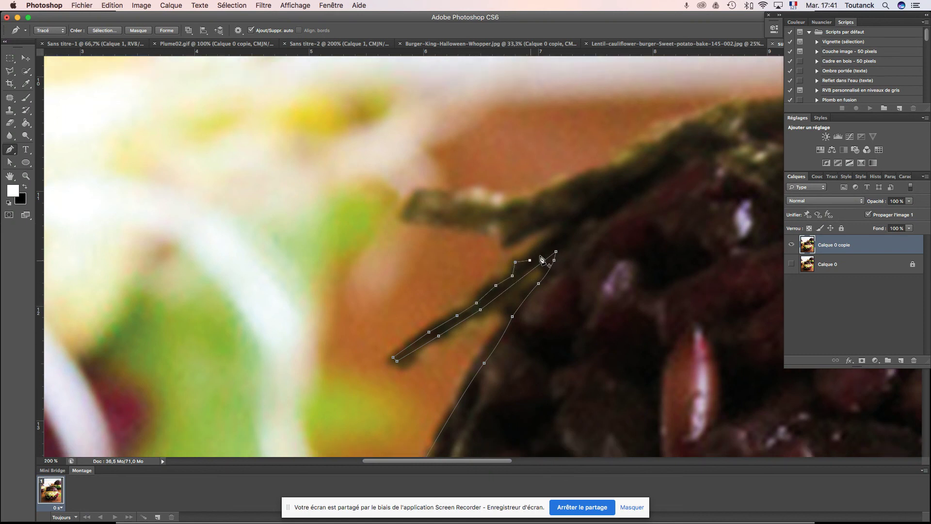
Step: Trace around the thicker seaweed strip jutting out above it, from underside to tip and back along its top
left_click(569, 216)
left_click_drag(506, 240, 497, 232)
left_click(404, 219)
left_click_drag(576, 193, 356, 277)
key("super+r")
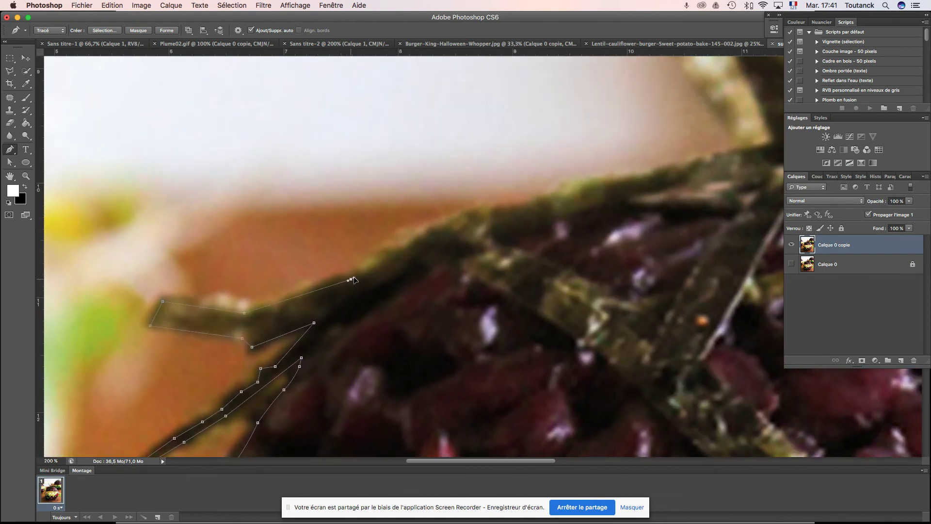
Step: Continue the path along the seaweed's upper left edge to the base of the dark upright strip
left_click(402, 250)
key("super+minus")
left_click_drag(427, 245, 190, 296)
left_click(190, 293)
left_click(231, 288)
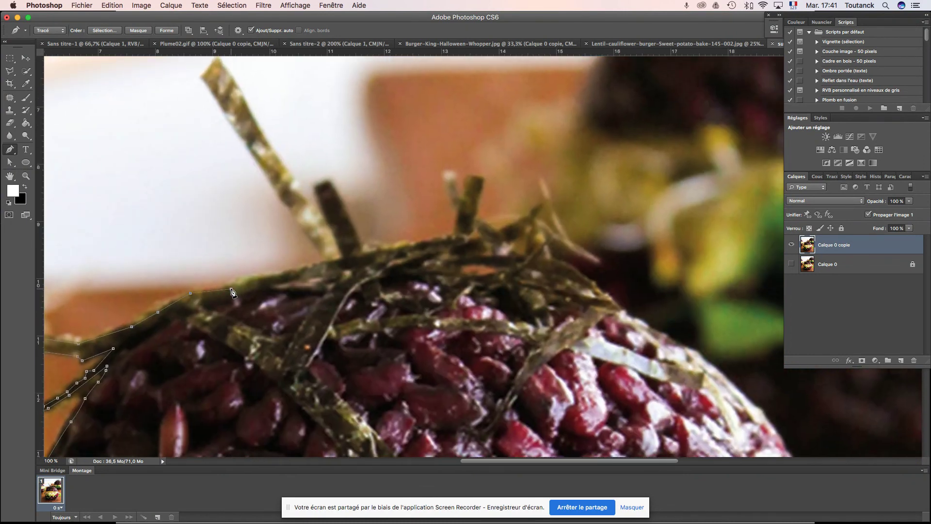
left_click_drag(259, 278, 300, 271)
left_click(343, 257)
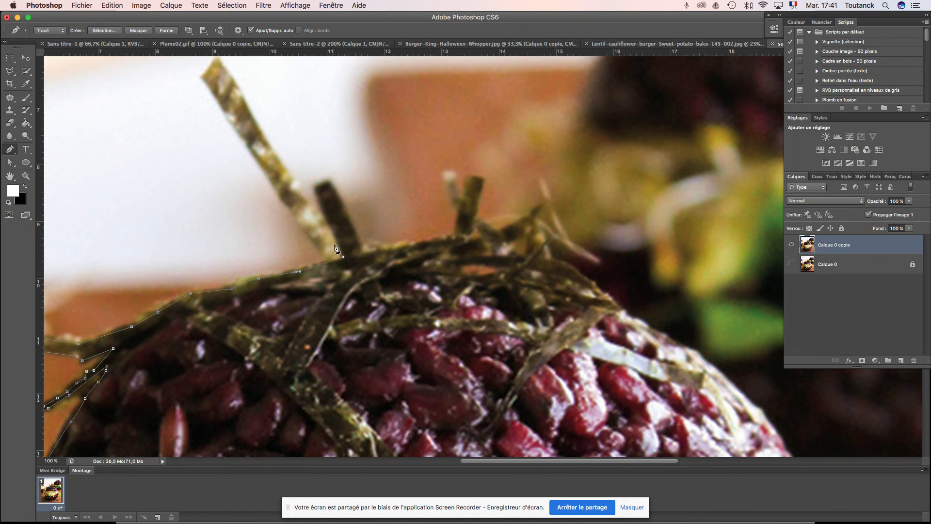
Step: Outline the dark upright seaweed strip and the next short upright strip, leaving out the long pale one
left_click(314, 187)
left_click(364, 252)
left_click_drag(395, 235, 255, 262)
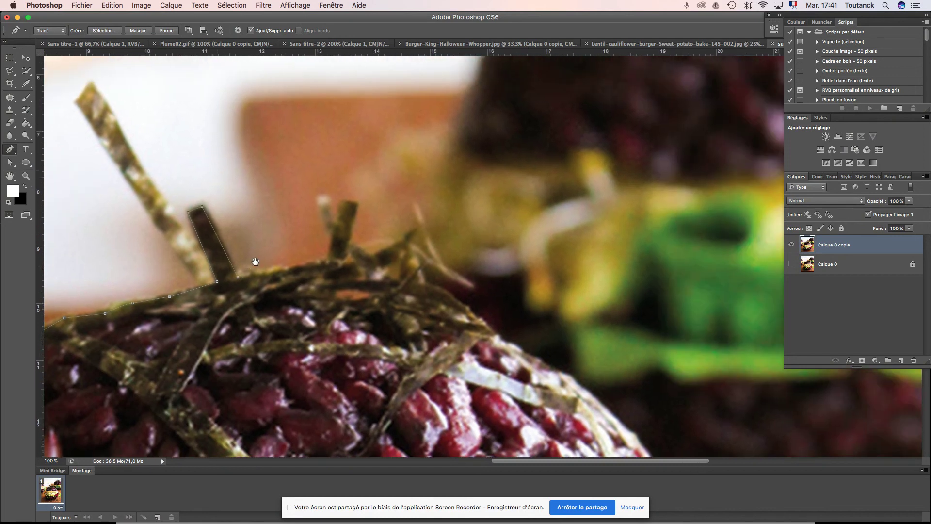
left_click(306, 262)
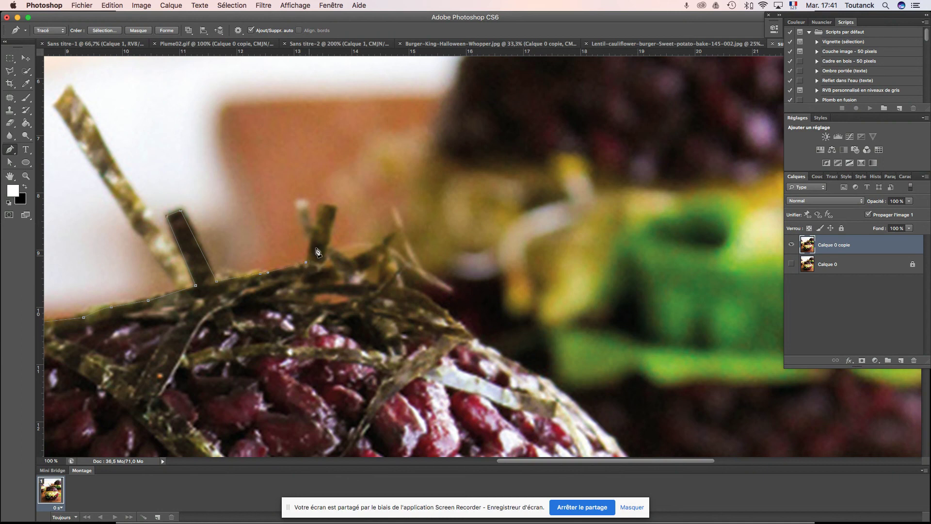
left_click(320, 205)
left_click(334, 207)
left_click(324, 261)
Step: Trace from the second upright strip along the seaweed's upper right edge down to the rice
left_click_drag(338, 271, 303, 213)
left_click(306, 209)
left_click(324, 216)
left_click(334, 218)
left_click_drag(356, 227, 377, 226)
scroll(415, 222, "down", 5)
scroll(415, 223, "right", 5)
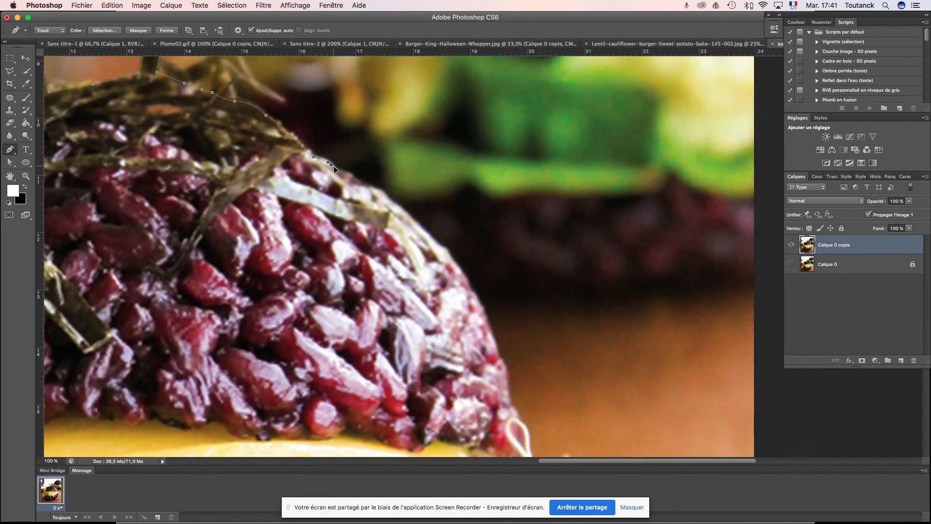
Step: Continue the path down the top rice bun's curved right edge to its lower right corner at the sprouts
left_click_drag(376, 181, 337, 160)
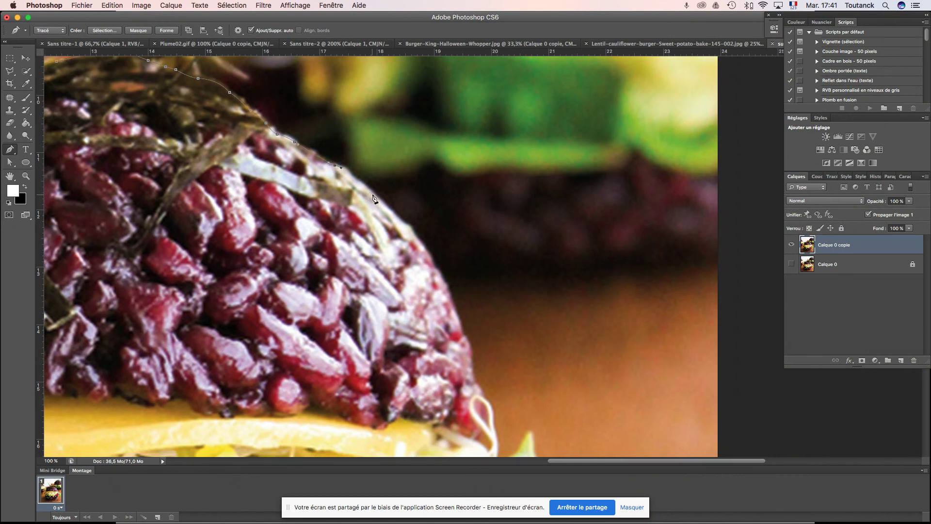
left_click(400, 221)
scroll(437, 235, "down", 3)
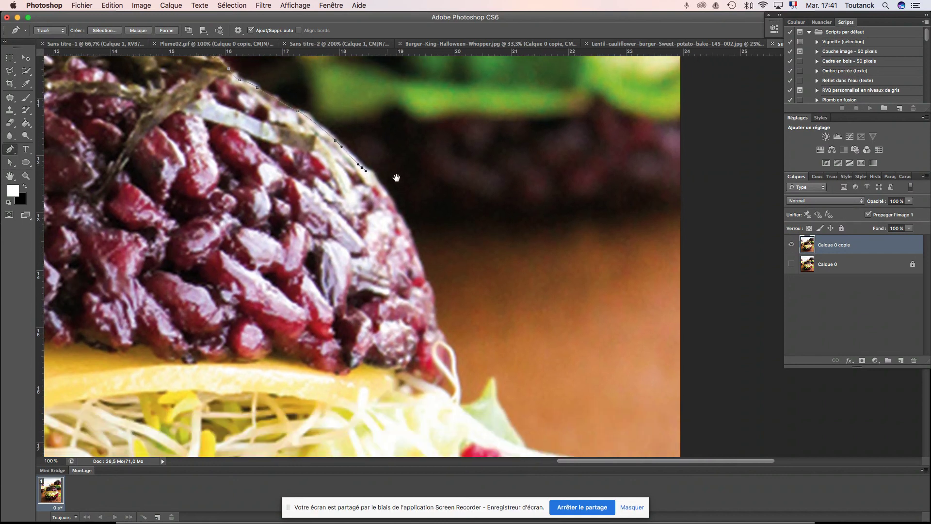
left_click(379, 181)
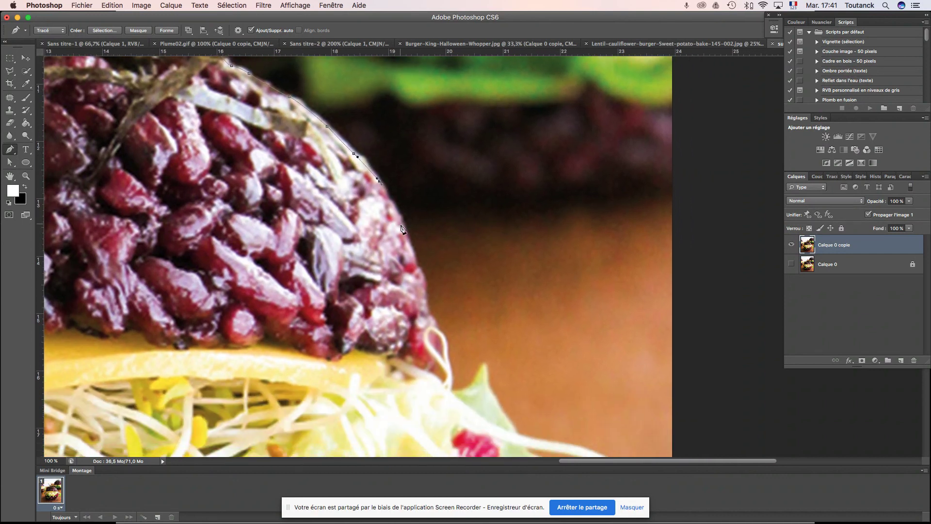
left_click_drag(429, 314, 434, 367)
scroll(451, 333, "down", 5)
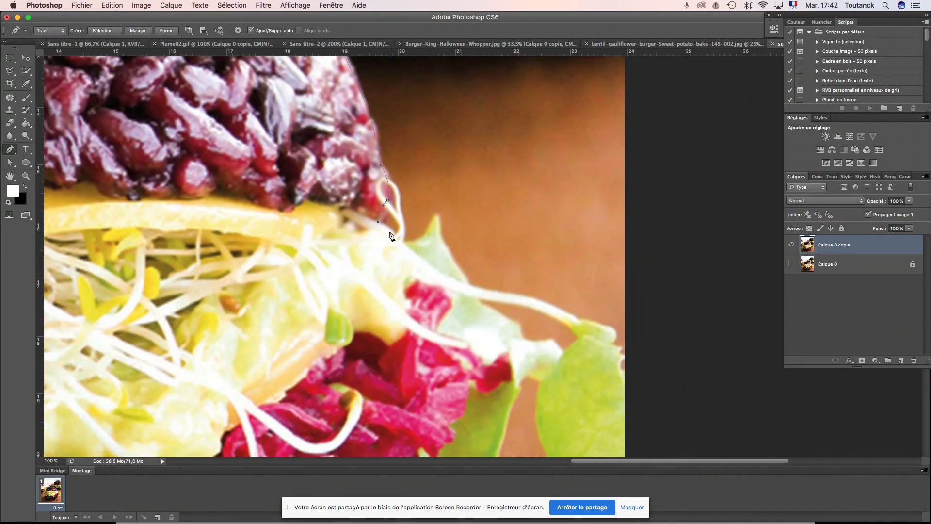
Step: Trace past the avocado and down the beet's outer right edge, leaving out the green leaf on the right
left_click_drag(395, 234, 407, 248)
left_click_drag(447, 294, 438, 223)
left_click(437, 217)
left_click_drag(436, 239, 468, 236)
left_click_drag(458, 270, 458, 274)
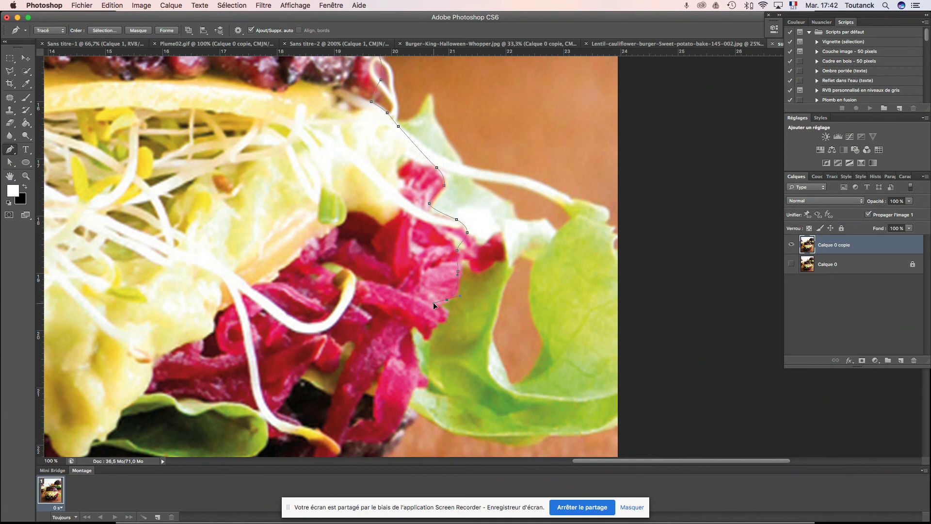
left_click_drag(440, 301, 459, 292)
left_click(471, 283)
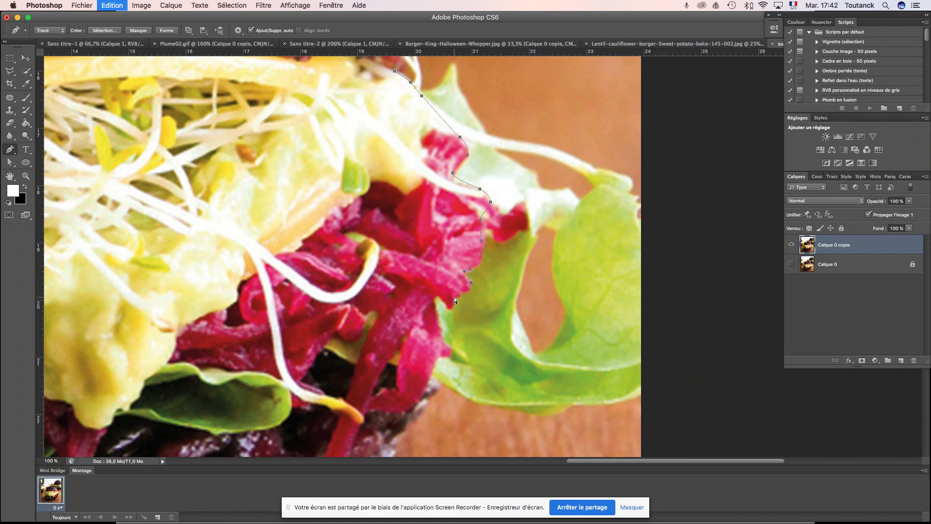
Step: Undo the last path points and retrace the beet around its jagged tip and the notch beside the green leaf
key("super+alt+z")
key("super+alt+z")
key("super+plus")
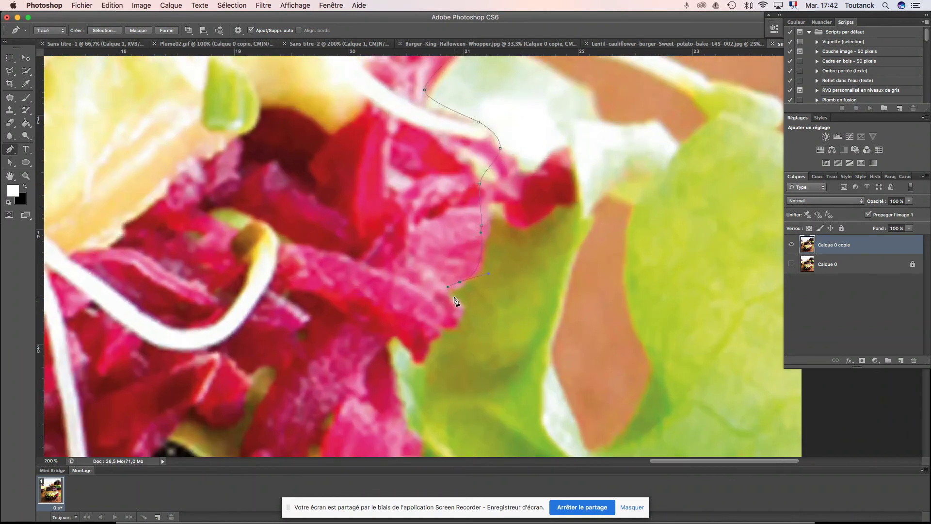
left_click_drag(458, 314, 421, 355)
left_click_drag(401, 316, 444, 224)
left_click(445, 221)
left_click_drag(439, 260, 451, 312)
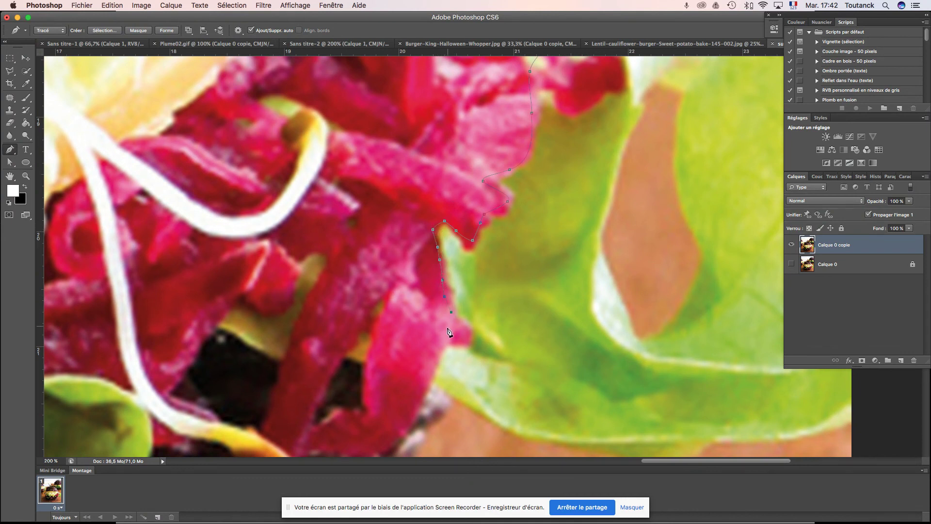
Step: Continue the path down from the beet along the bottom rice bun's upper right edge
key("super+minus")
key("super+minus")
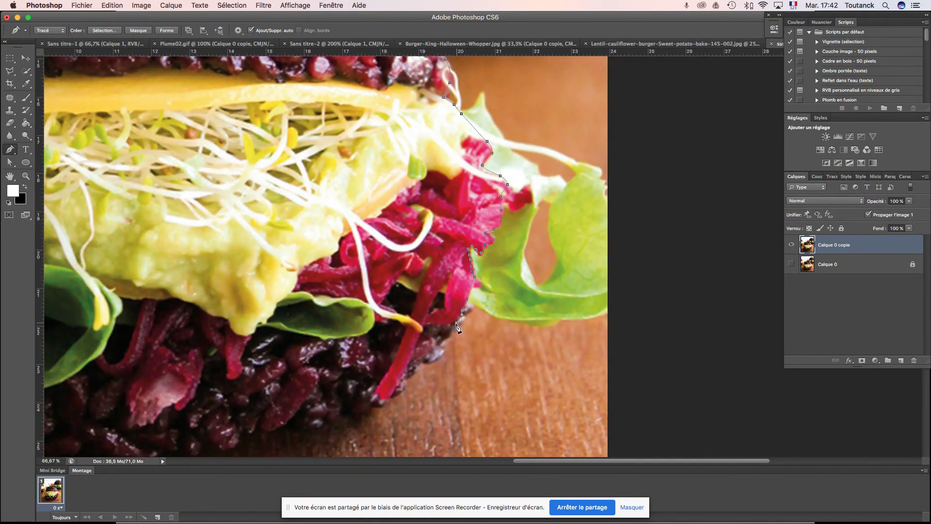
left_click(446, 336)
key("super+plus")
key("super+plus")
left_click_drag(386, 382, 581, 66)
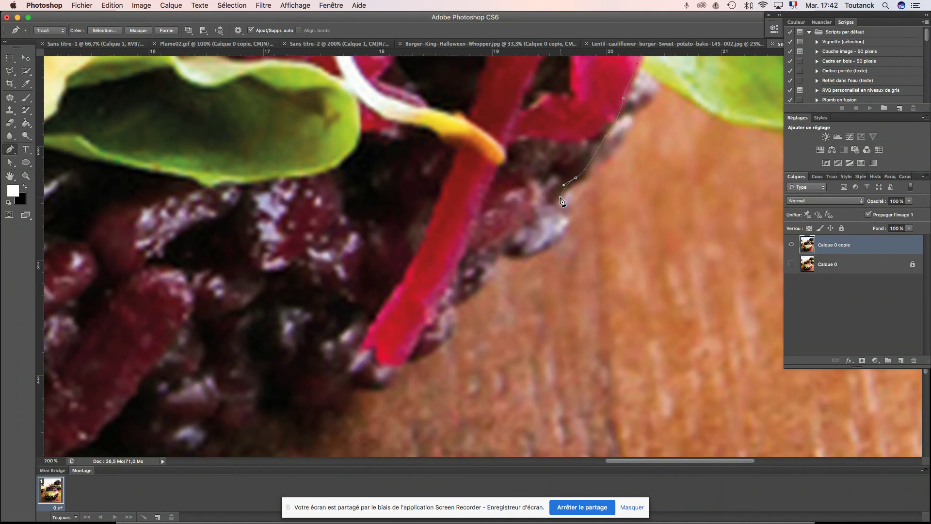
key("super+minus")
key("super+minus")
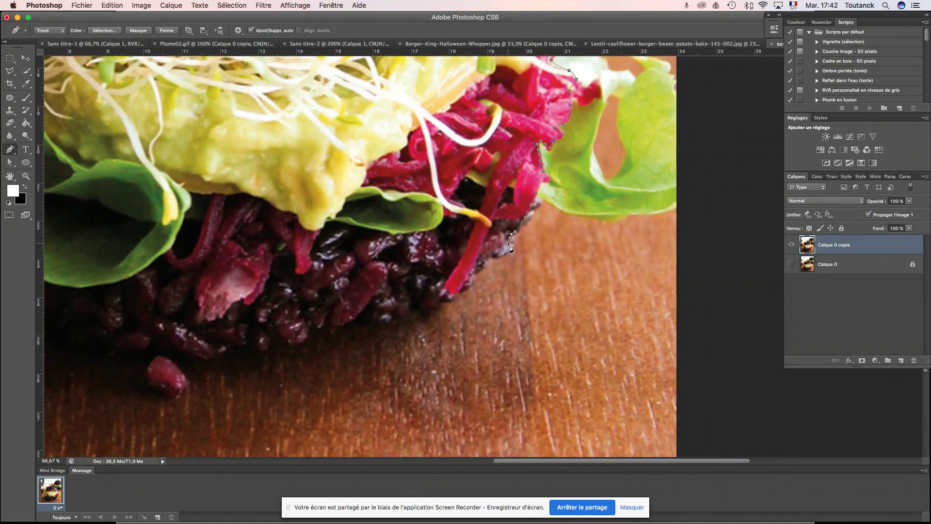
Step: Trace the bottom rice bun's lower right edge past the end of the hanging beet strand
left_click(496, 254)
left_click(482, 263)
left_click(471, 273)
left_click(457, 291)
left_click_drag(449, 298, 566, 215)
left_click(555, 212)
left_click(534, 222)
Step: Trace the bottom rice bun's underside, excluding the loose grain, and close the path at its starting point
left_click_drag(515, 221, 166, 211)
left_click(498, 223)
left_click(471, 230)
left_click(434, 247)
left_click(362, 258)
left_click(156, 207)
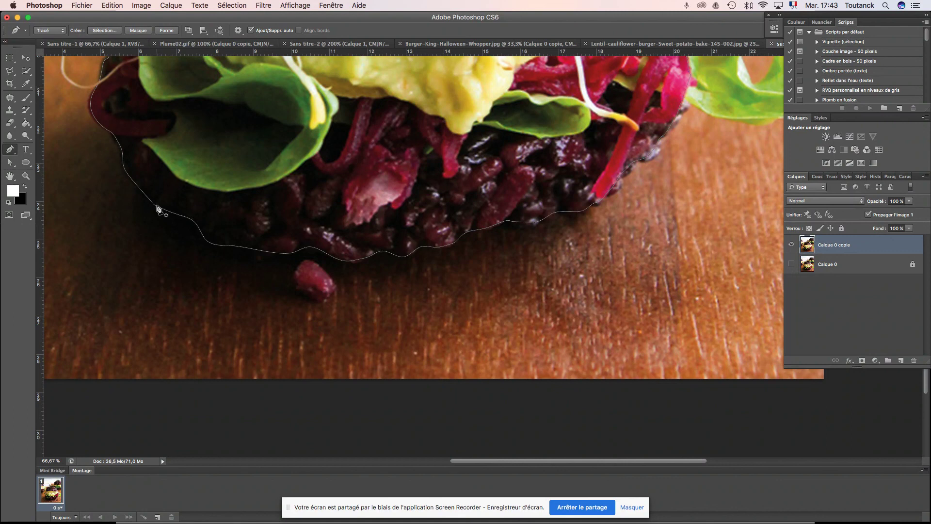
Step: Create a vector mask on the duplicate layer from the closed burger path
key("super+minus")
key("super+minus")
key("super+minus")
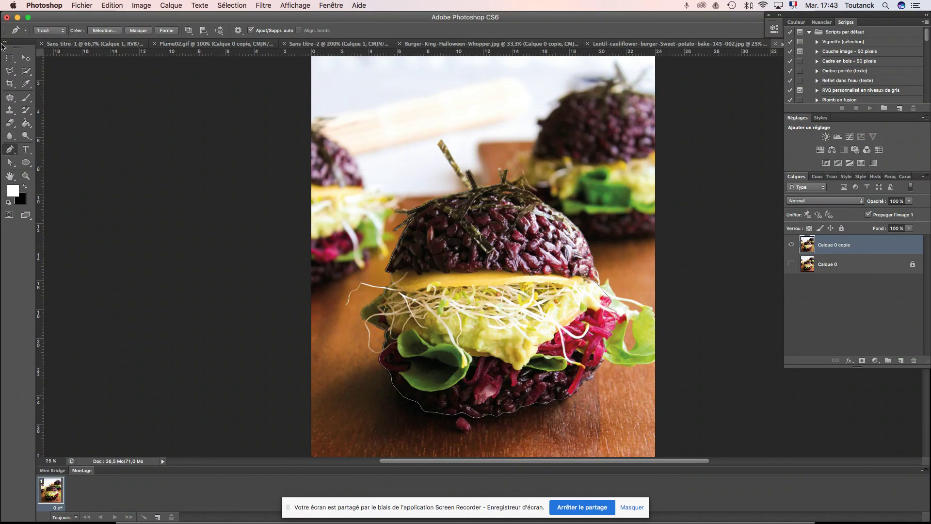
left_click(138, 31)
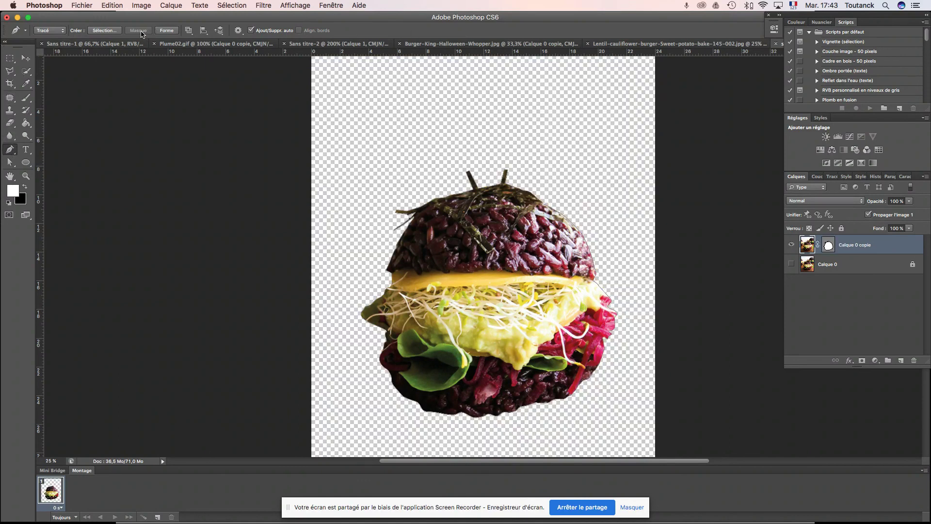
key("super+minus")
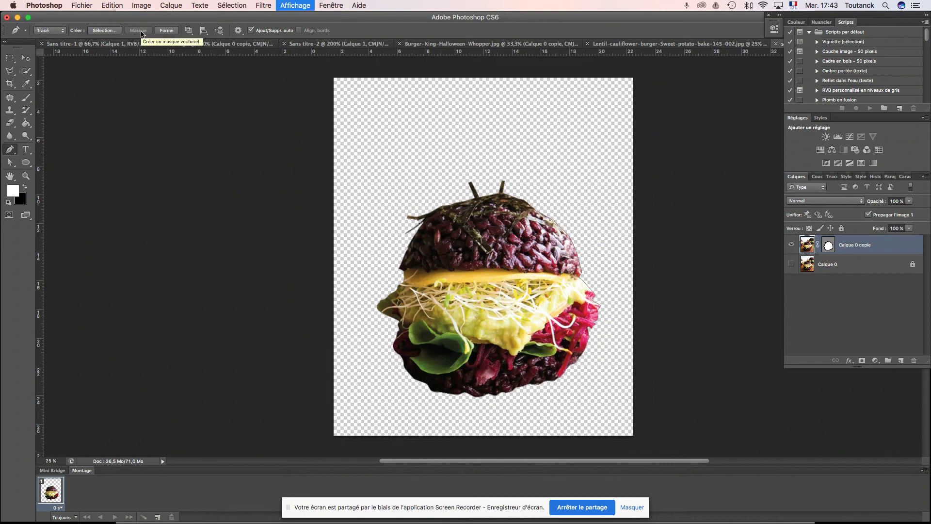